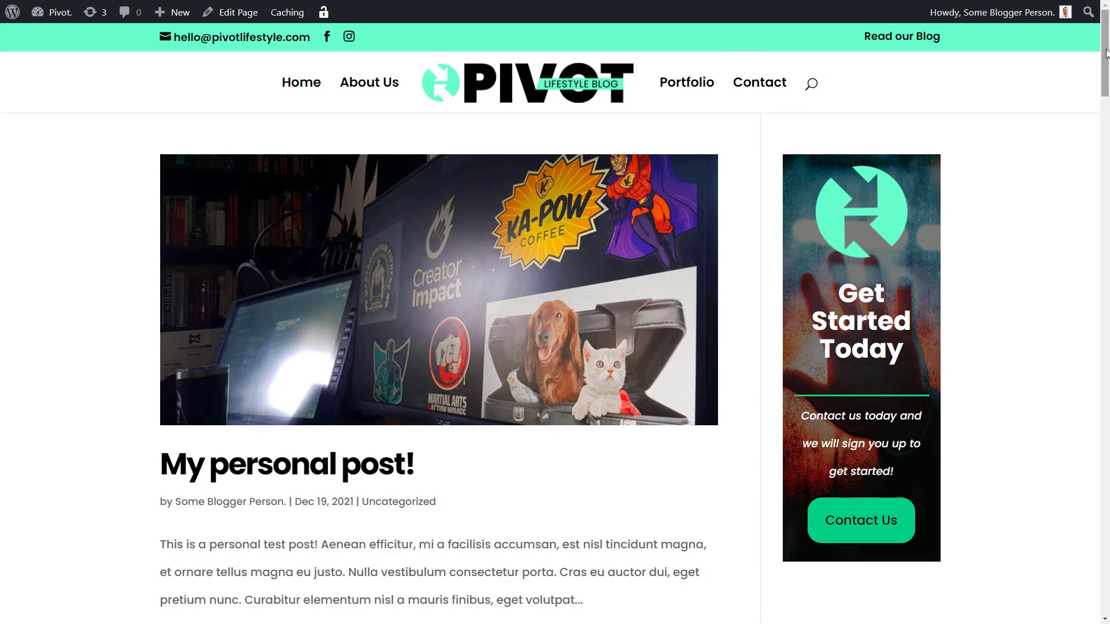
drag(1102, 50, 1104, 26)
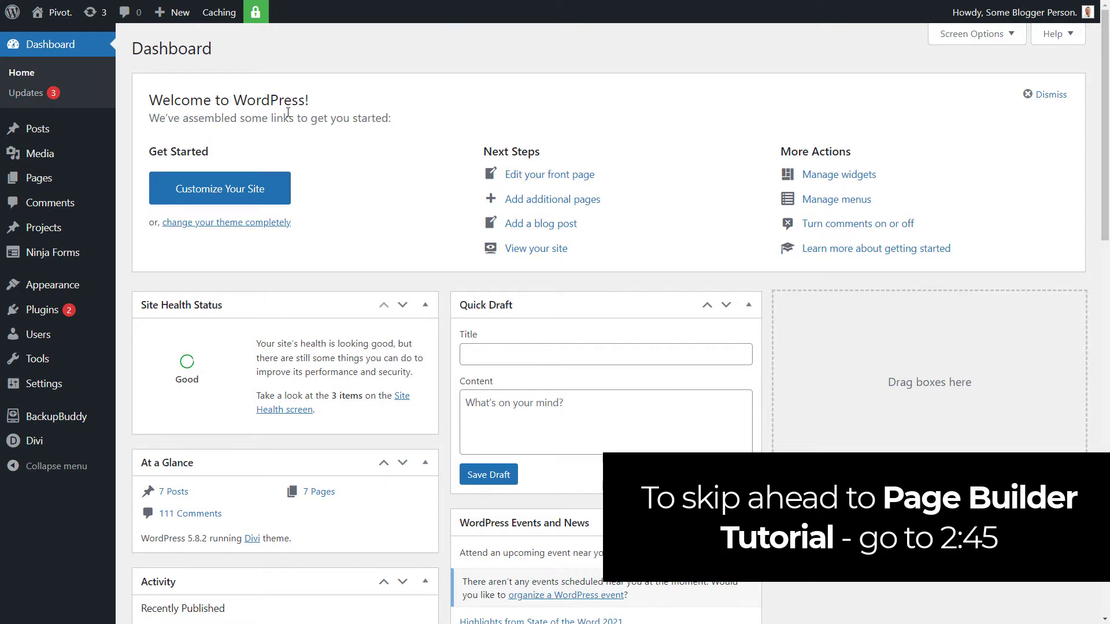
In the Reading settings, keep the static homepage, clear the Posts page assignment, and save the changes.
mouse_move(109, 384)
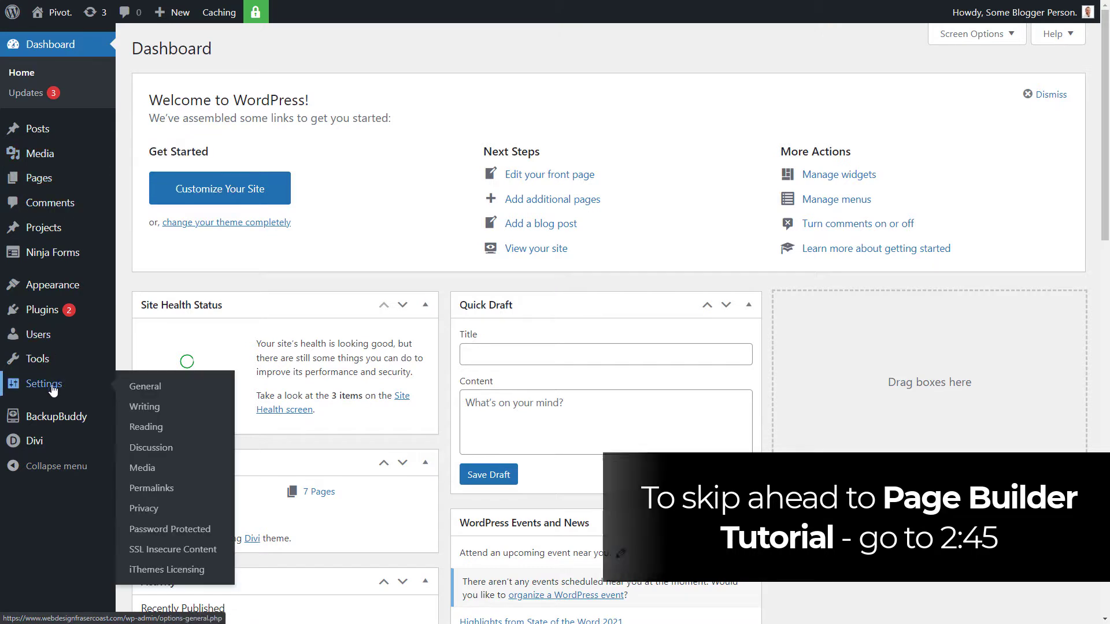
click(160, 438)
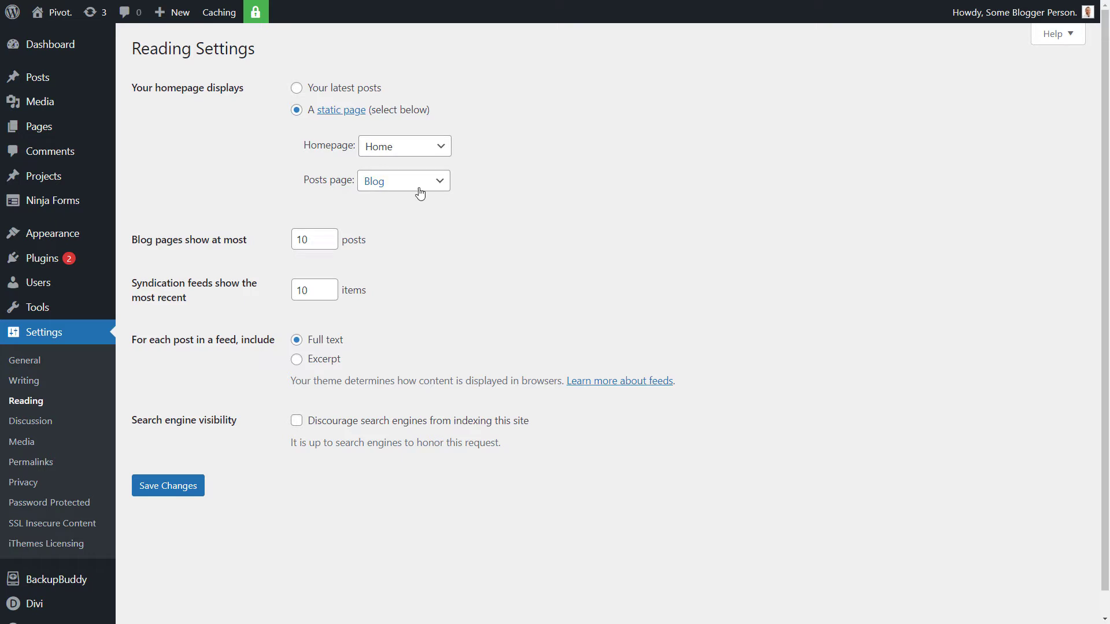
click(297, 89)
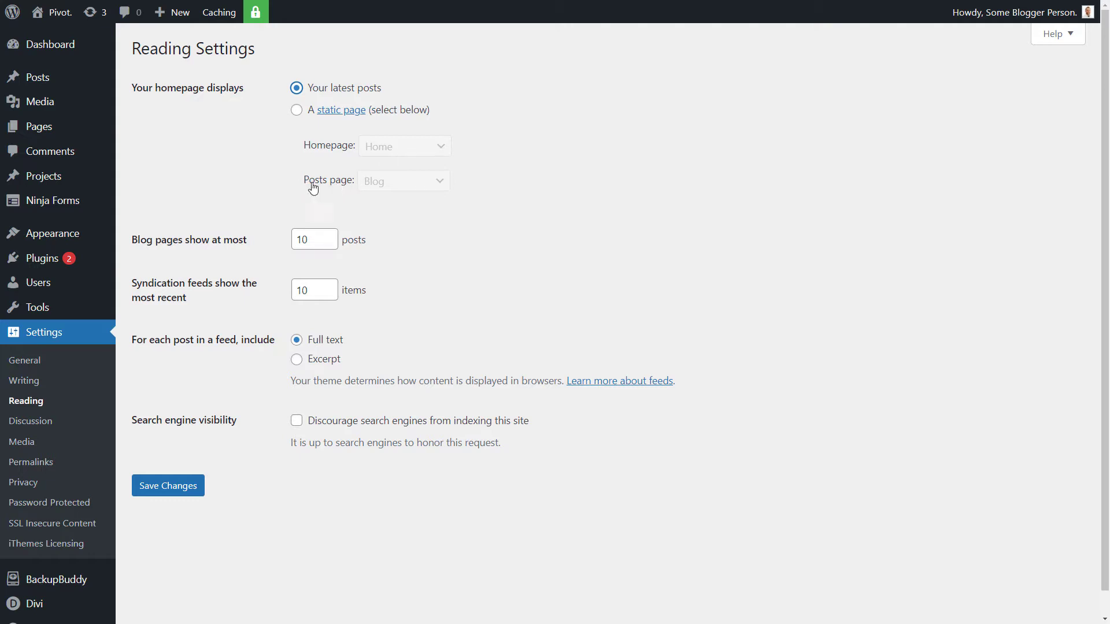
click(297, 111)
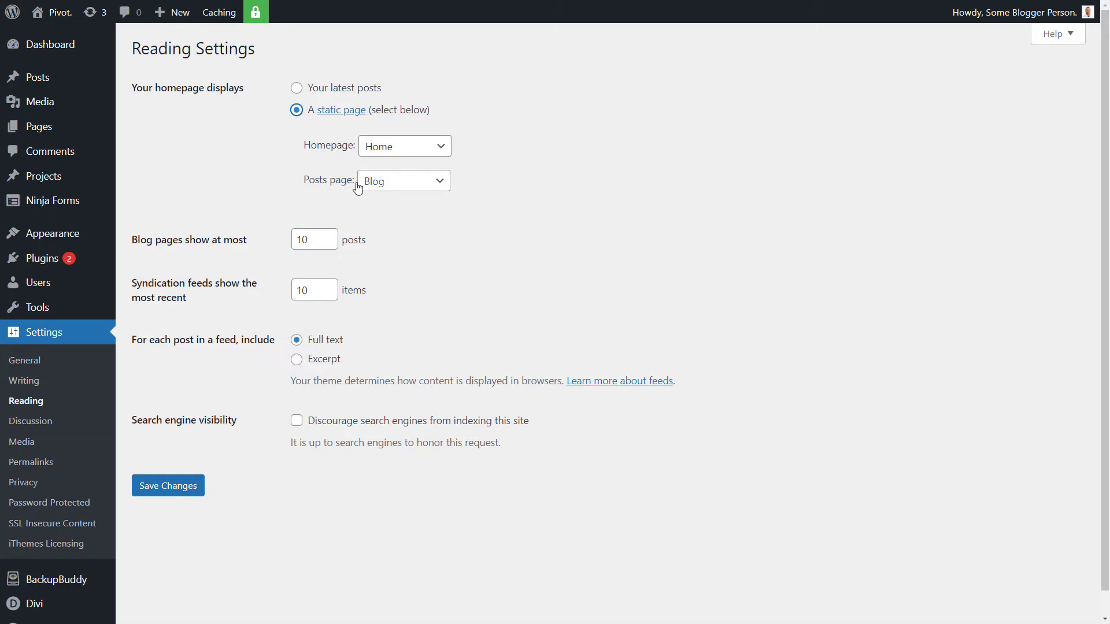
click(415, 187)
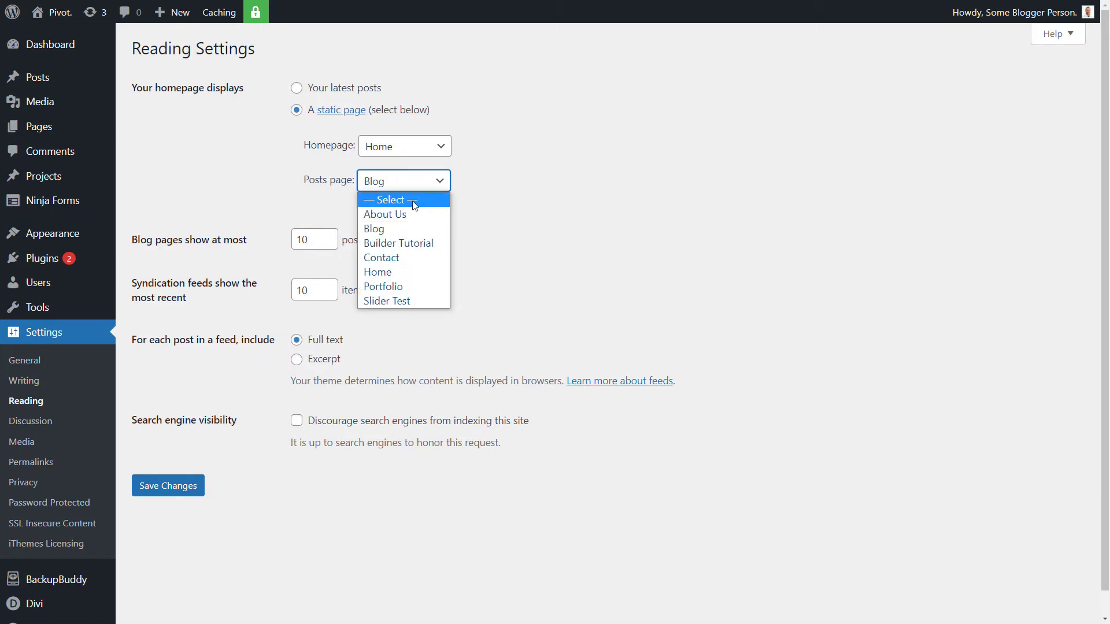
click(415, 200)
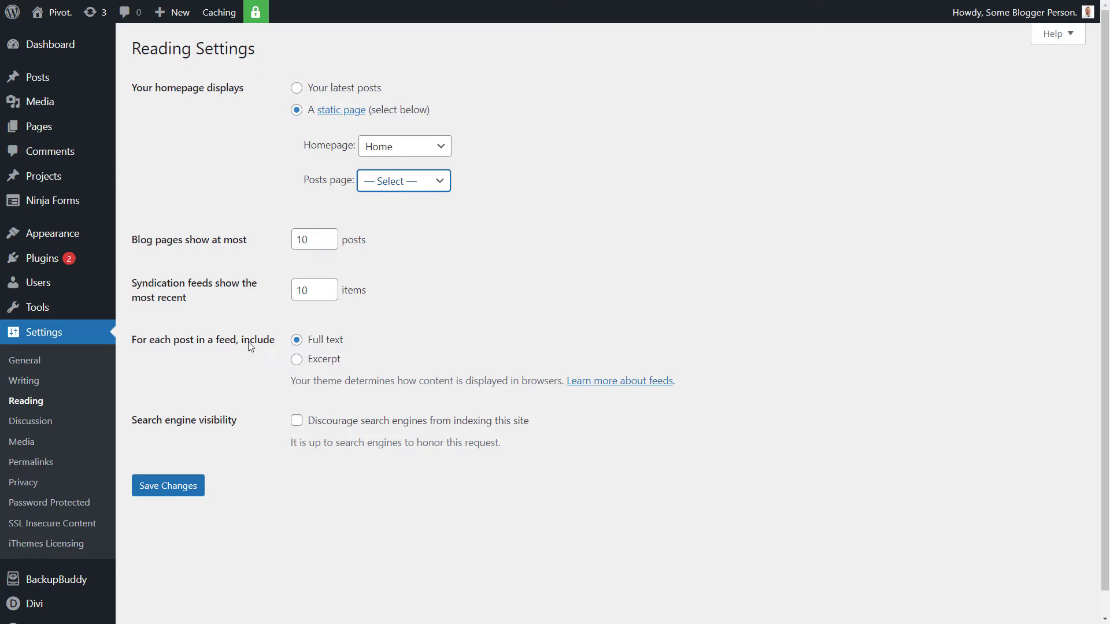
click(164, 489)
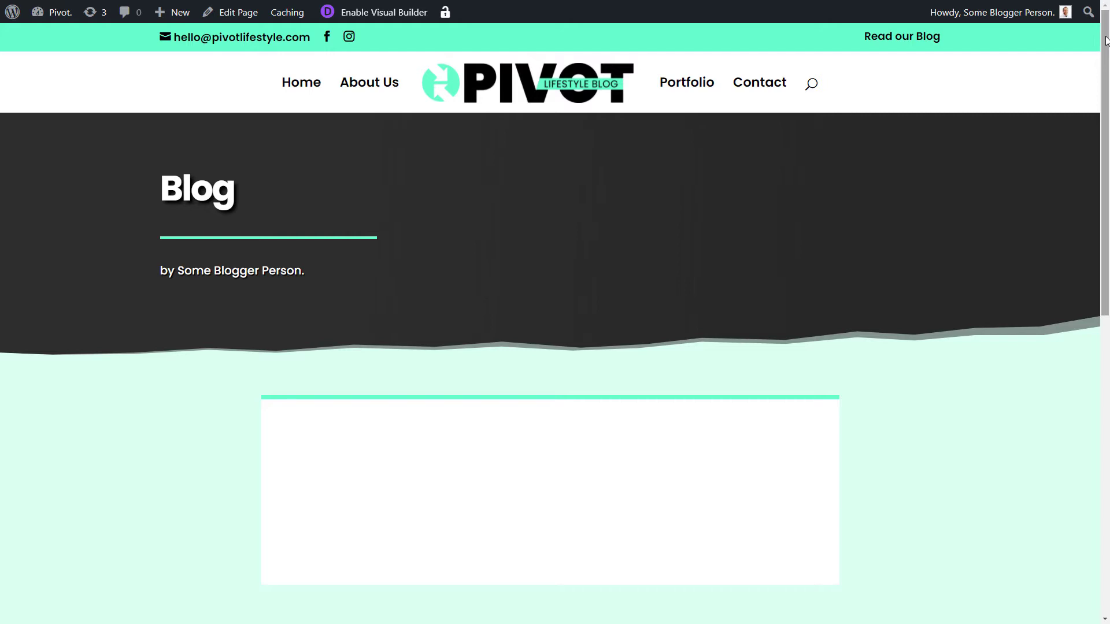
mouse_move(1105, 40)
mouse_down()
mouse_move(1089, 272)
mouse_move(1094, 63)
mouse_move(1099, 338)
mouse_move(1108, 37)
mouse_up()
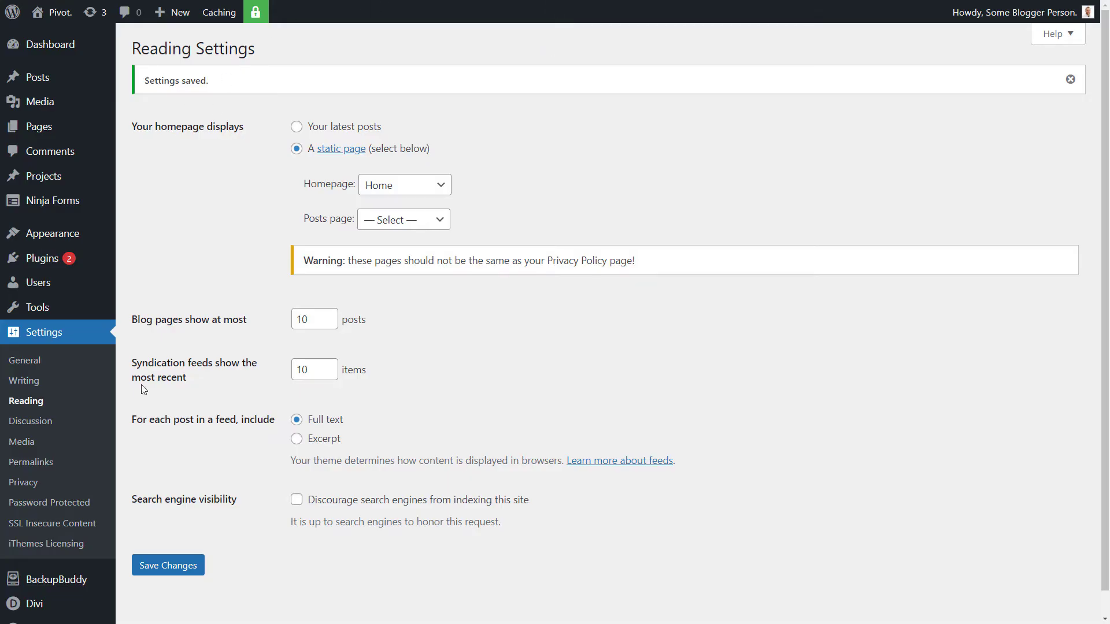
In the Divi Theme Builder, exclude the specific page Blog from the All Pages template and save the changes.
scroll(118, 350, down, 1)
mouse_move(20, 584)
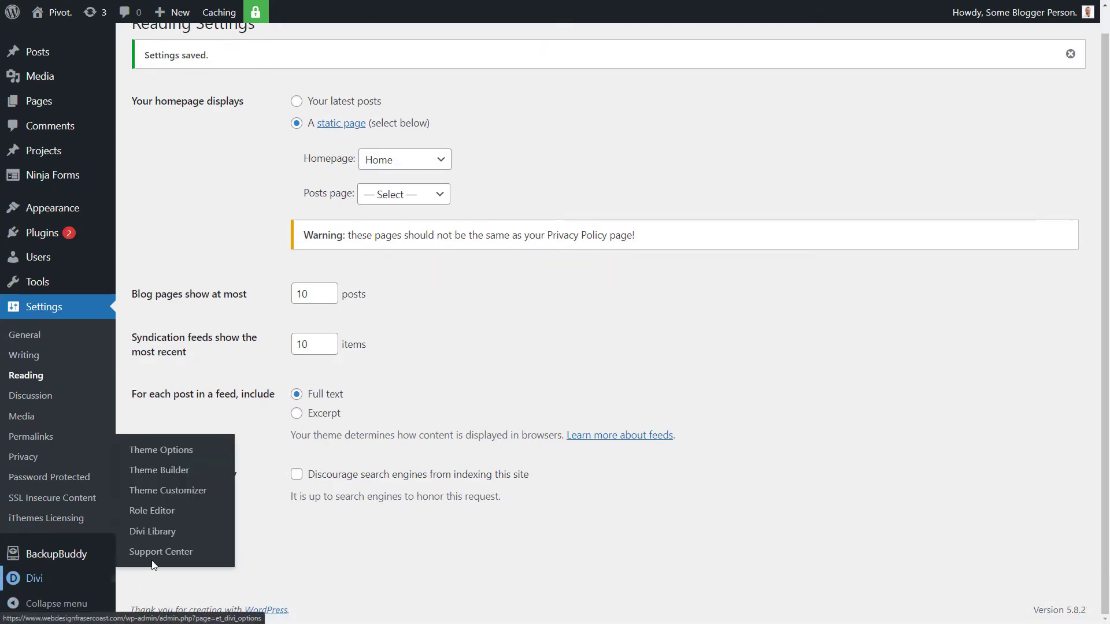
click(155, 474)
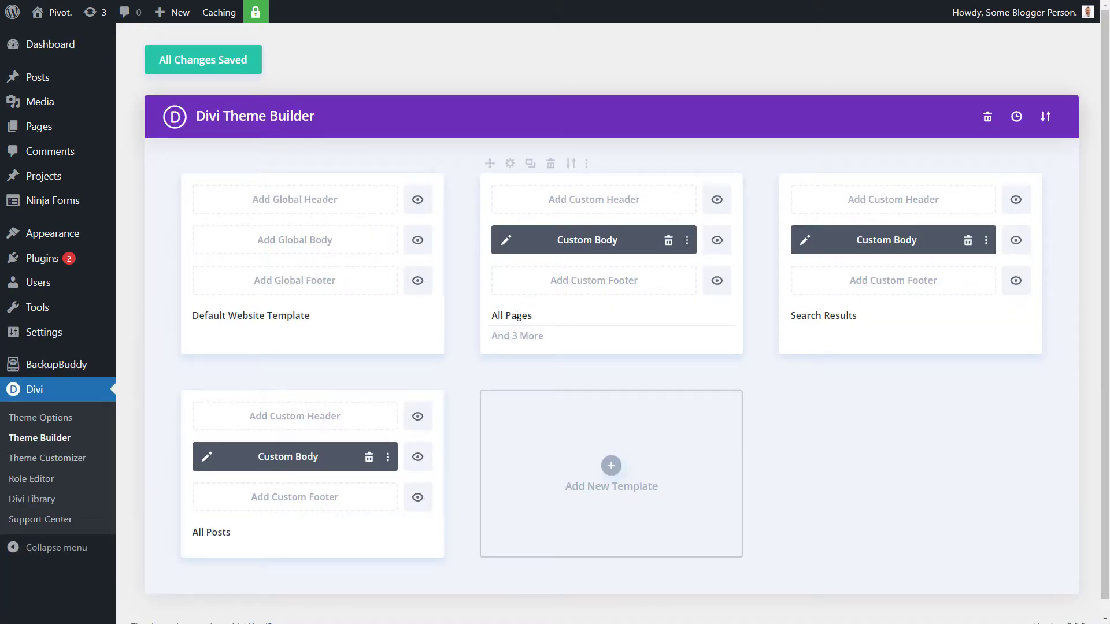
click(509, 164)
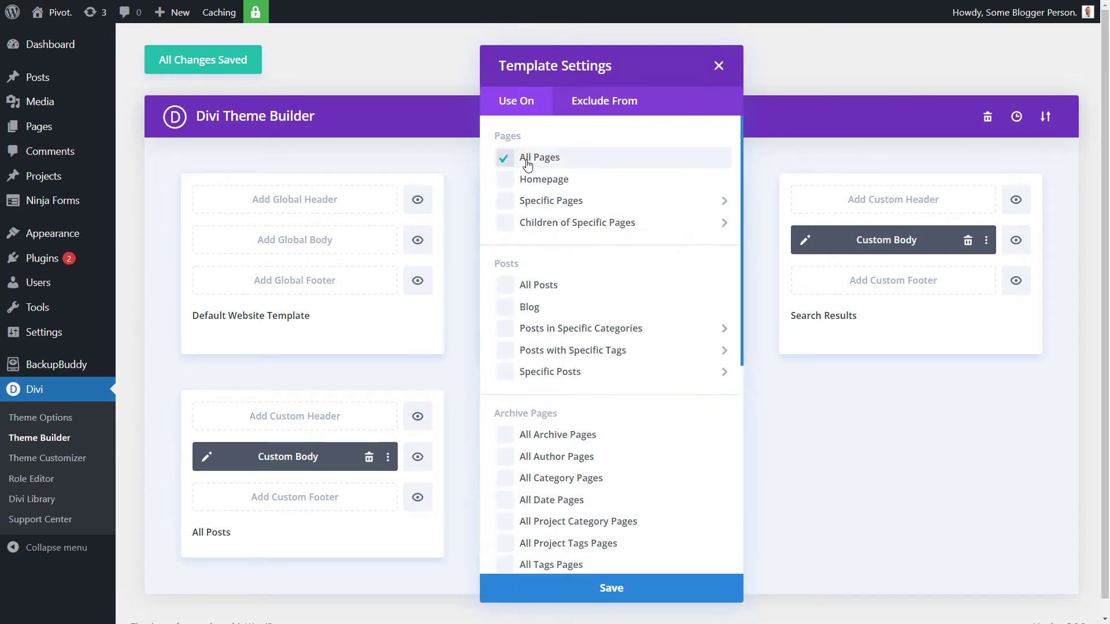
click(609, 102)
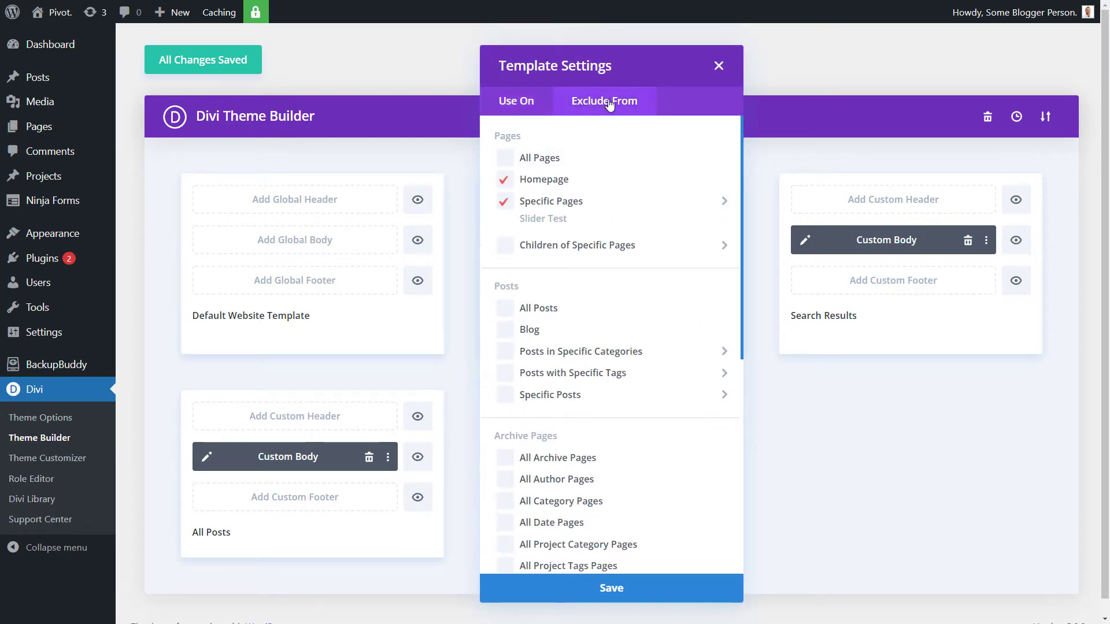
mouse_move(561, 207)
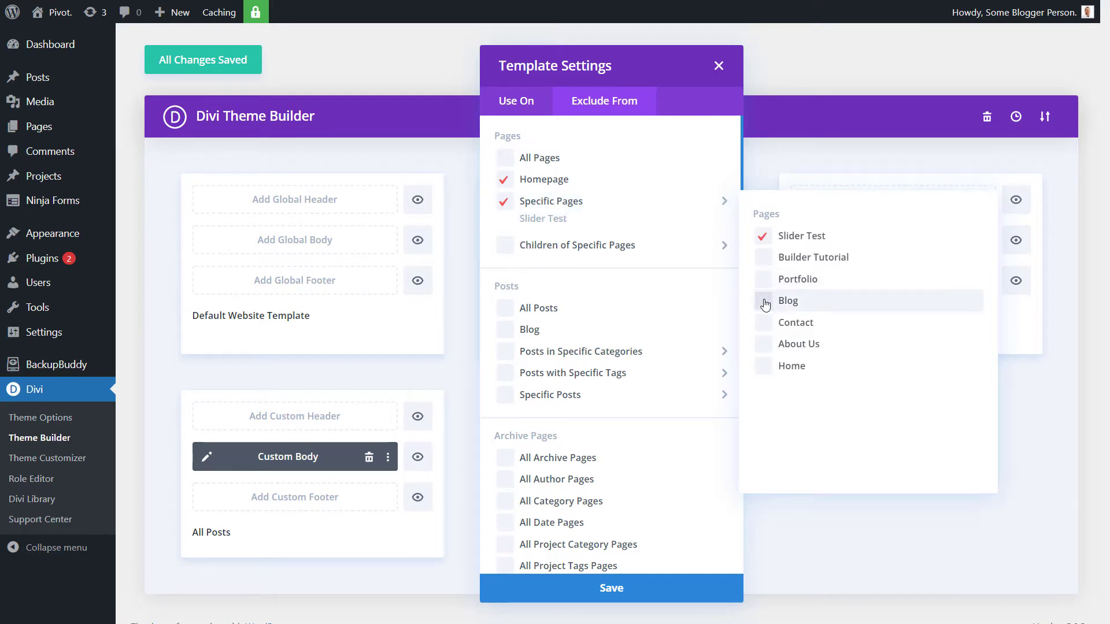
click(763, 301)
click(632, 592)
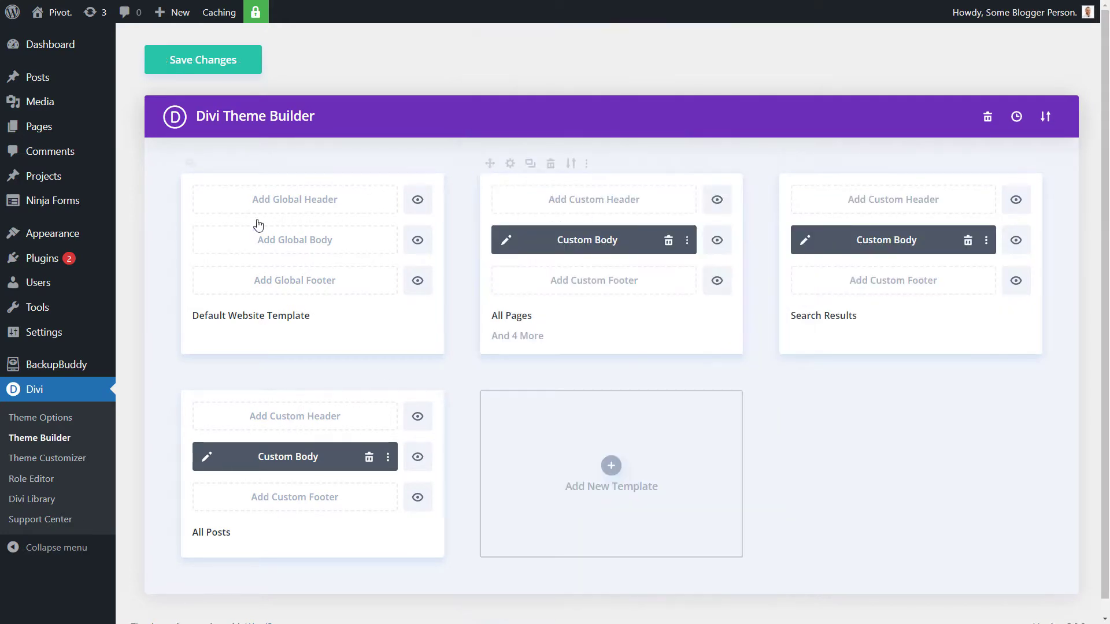
click(217, 63)
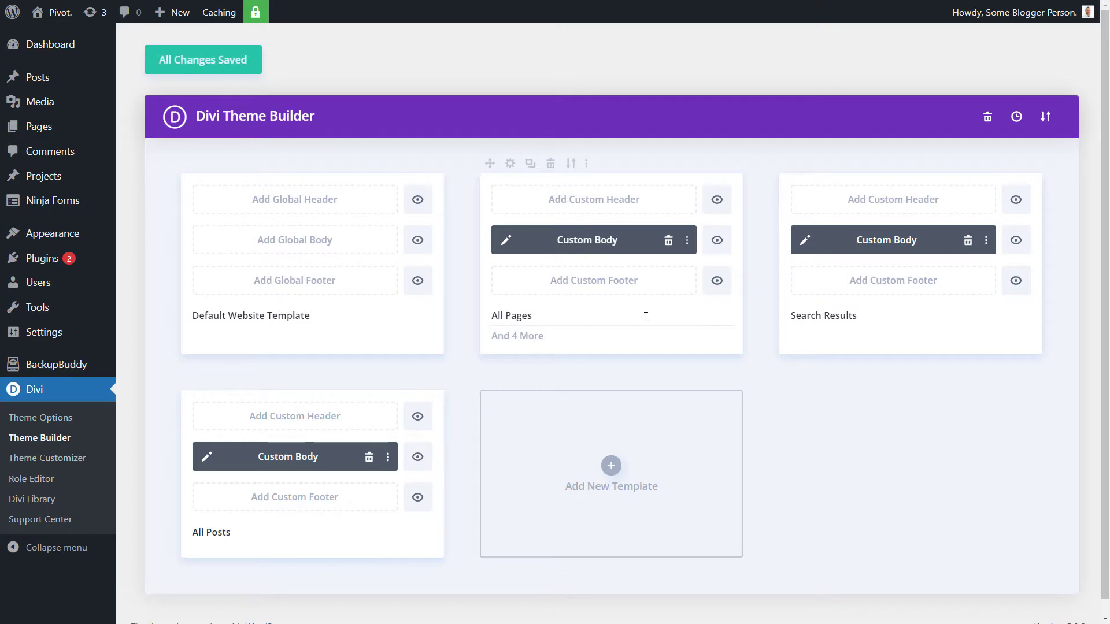
Reload the Blog page and start building it from scratch in the visual builder, without restoring the browser backup or inserting a row.
mouse_move(646, 317)
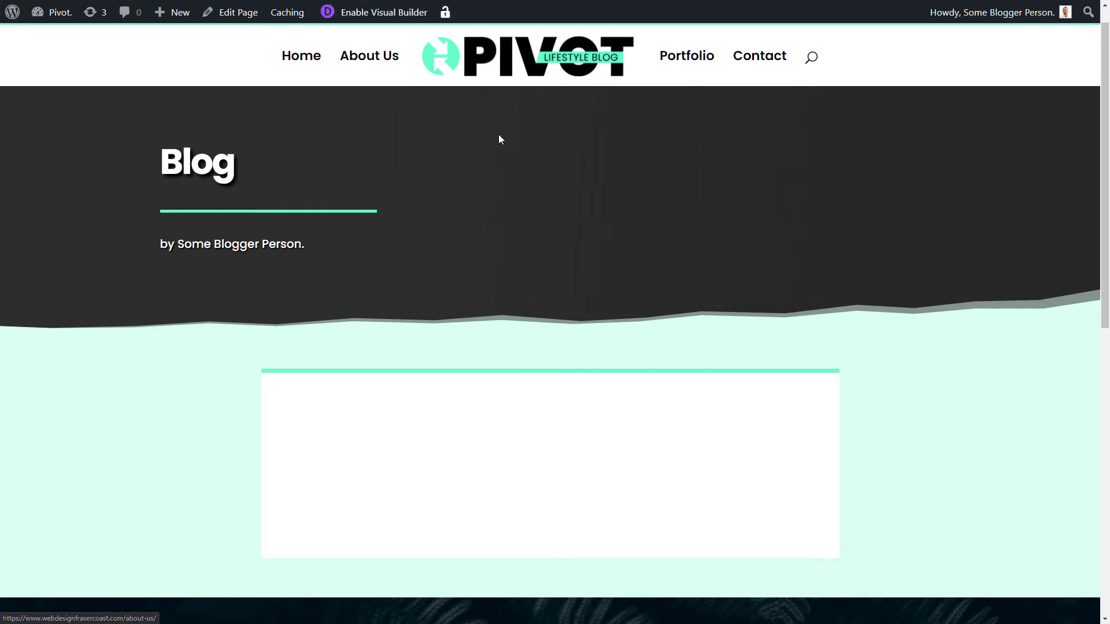
key(F5)
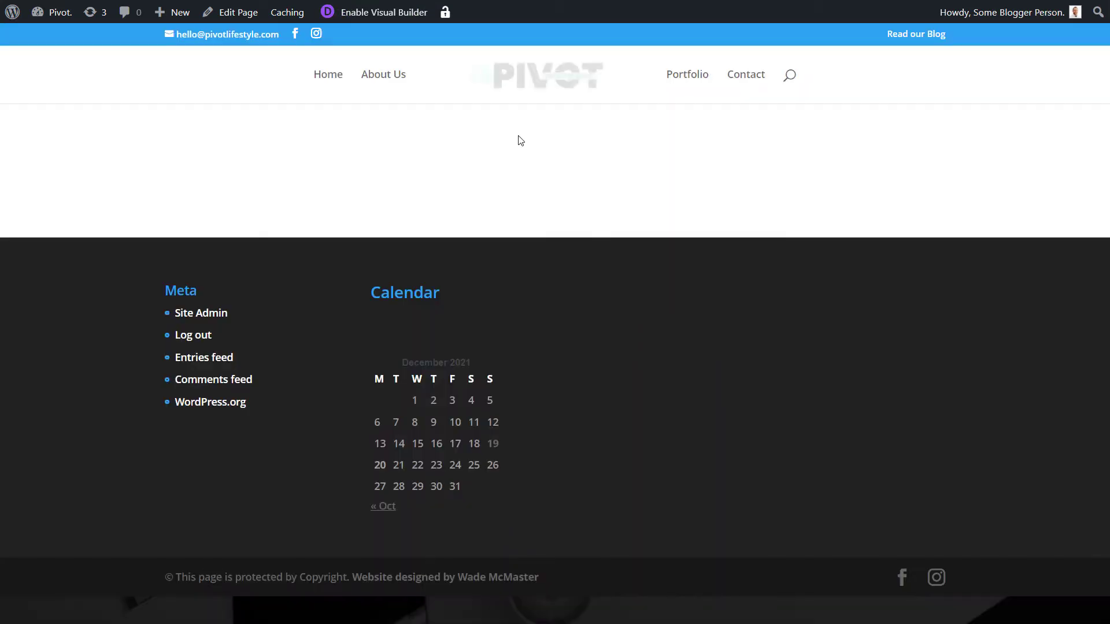
click(391, 13)
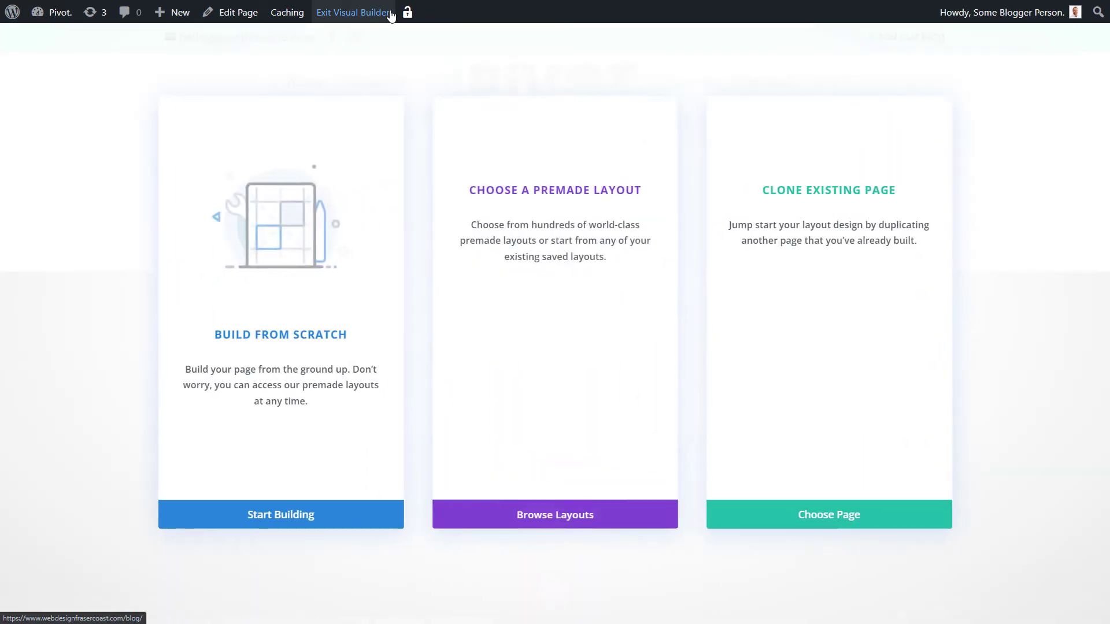
click(330, 319)
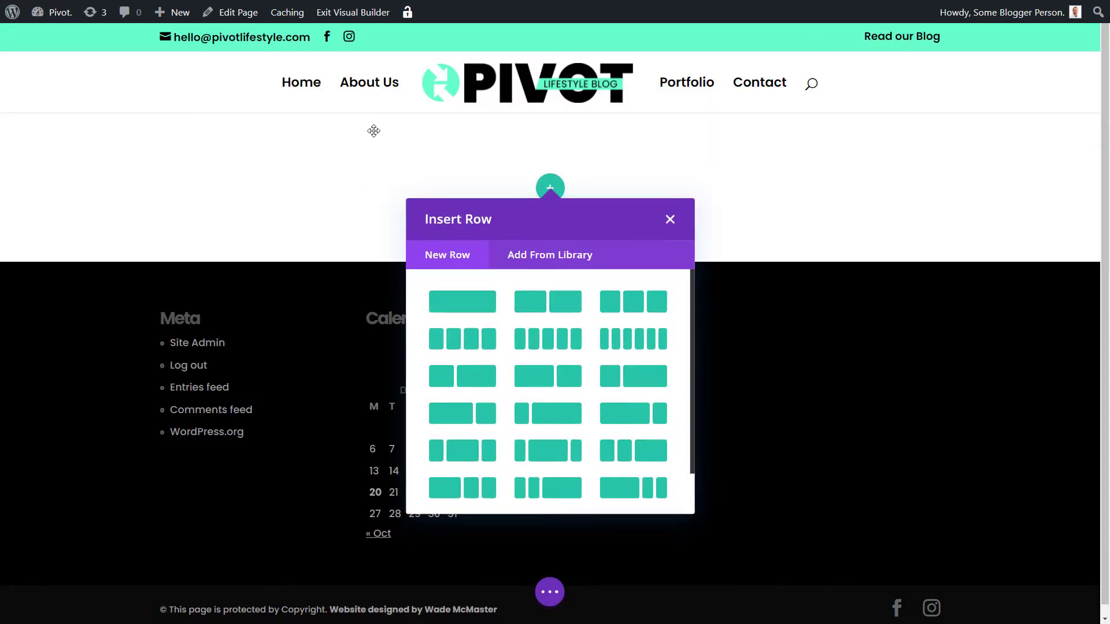
click(671, 219)
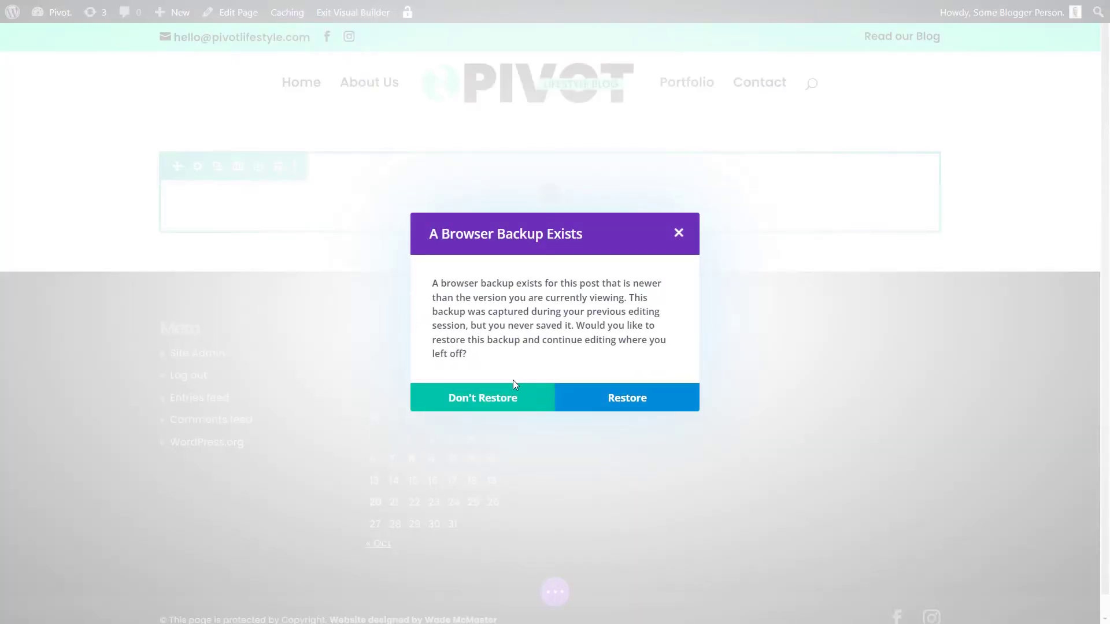
click(512, 397)
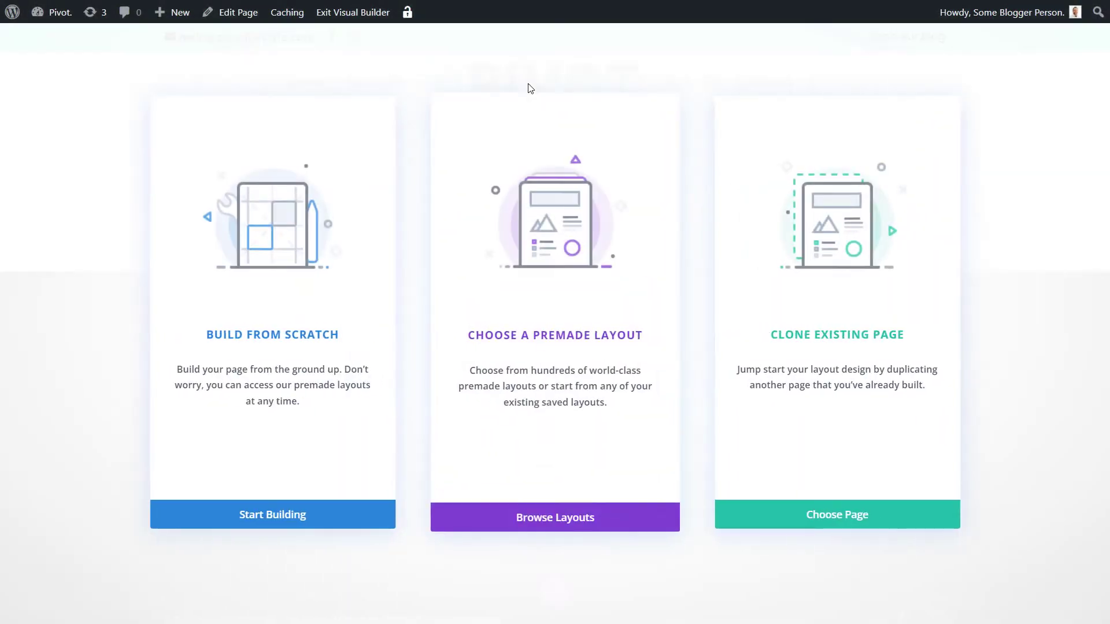
click(306, 304)
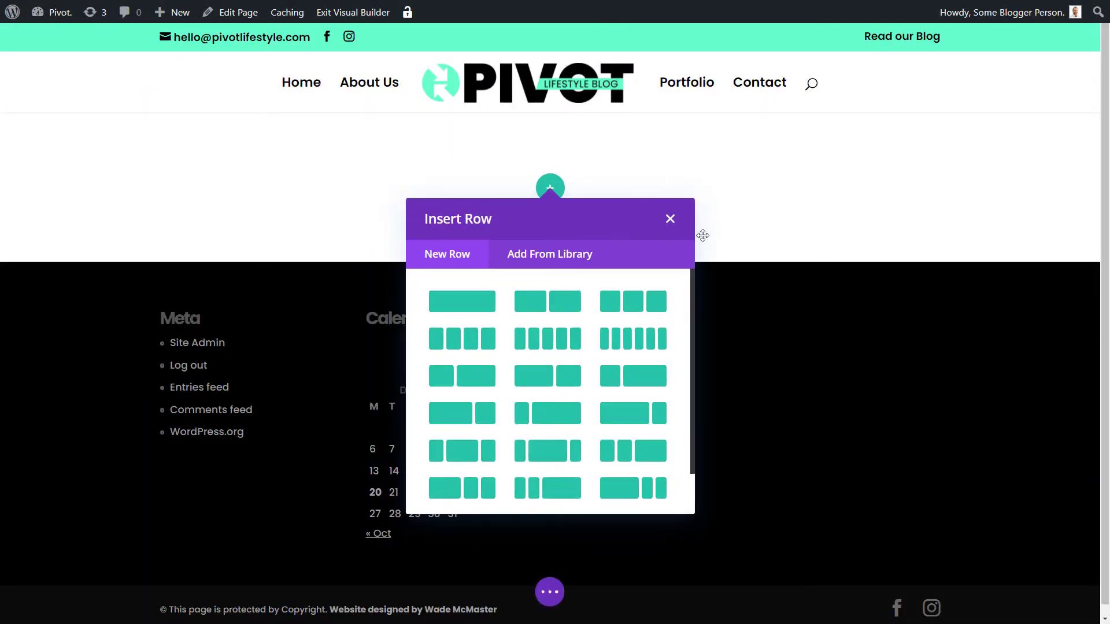
click(669, 222)
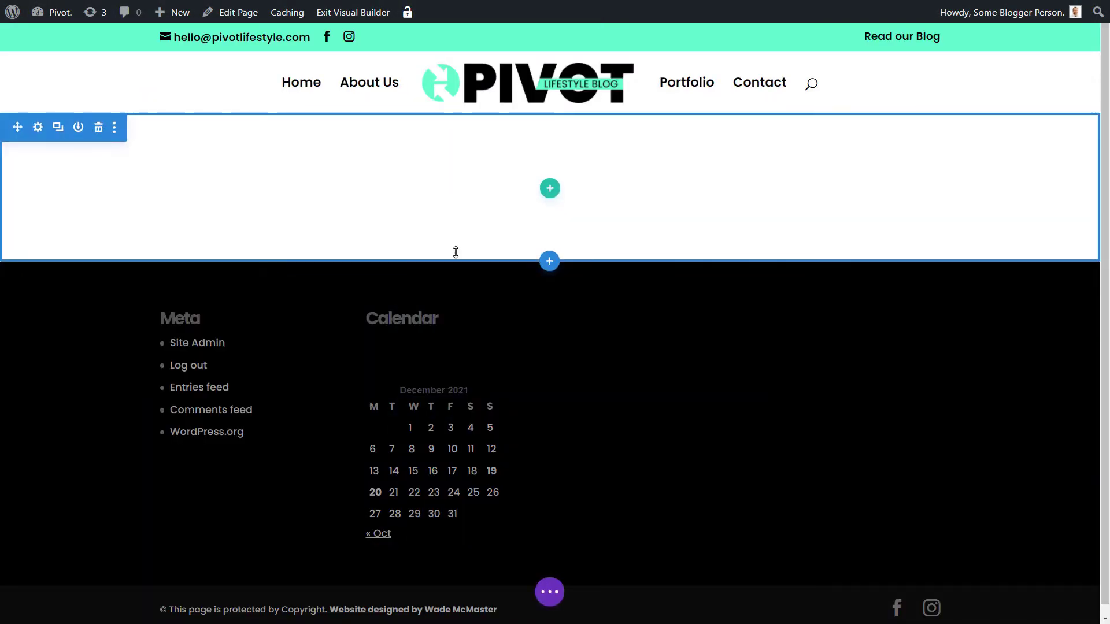
click(549, 262)
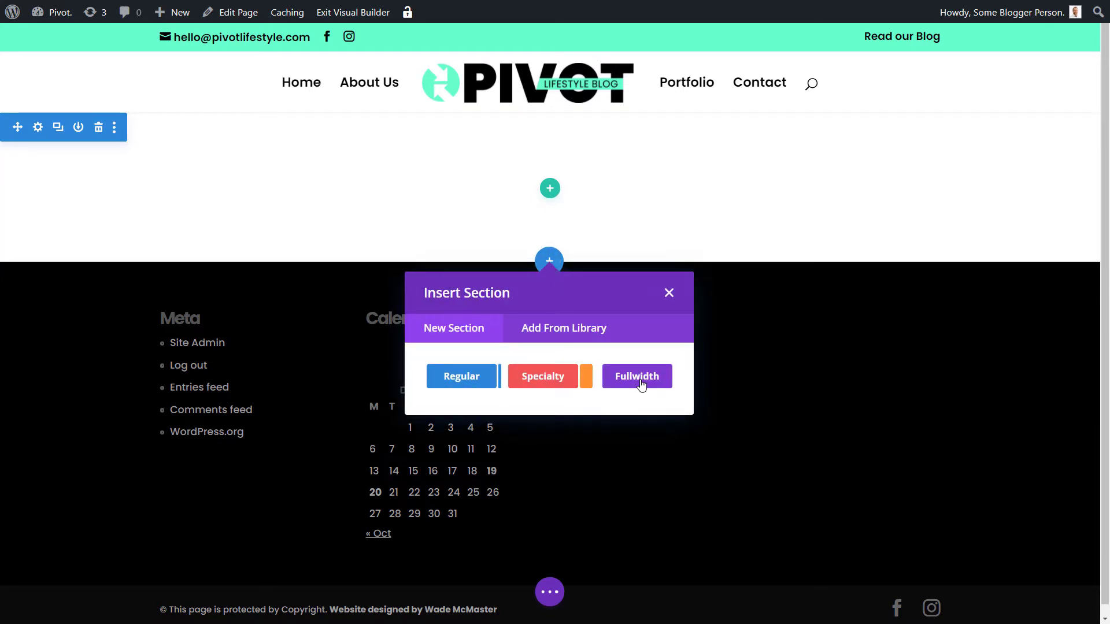
click(636, 377)
scroll(599, 426, down, 3)
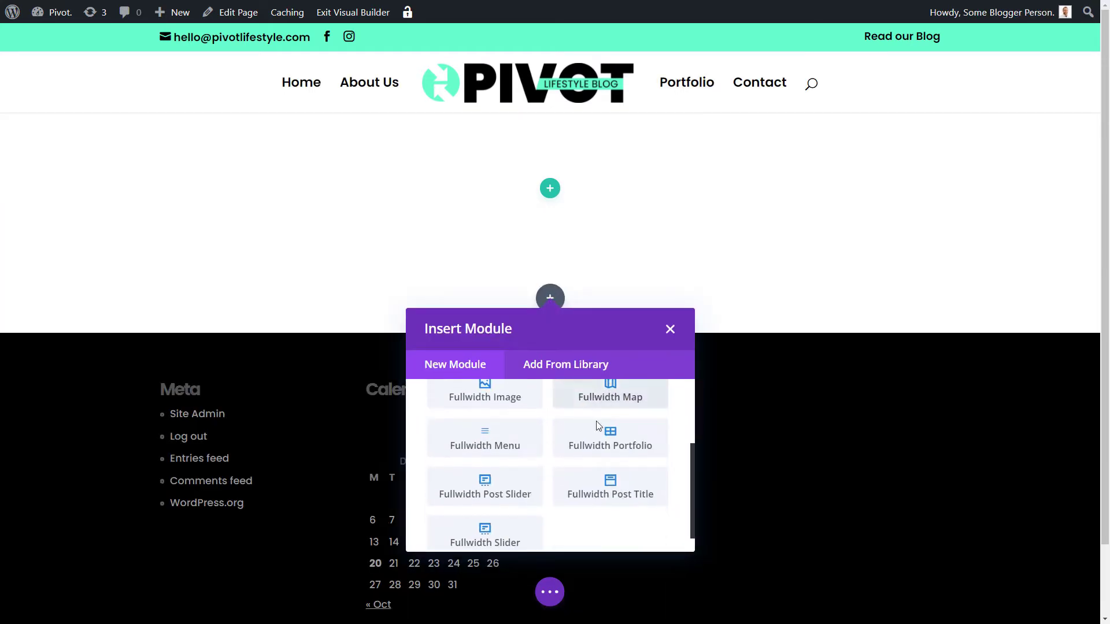
scroll(598, 426, up, 1)
click(637, 416)
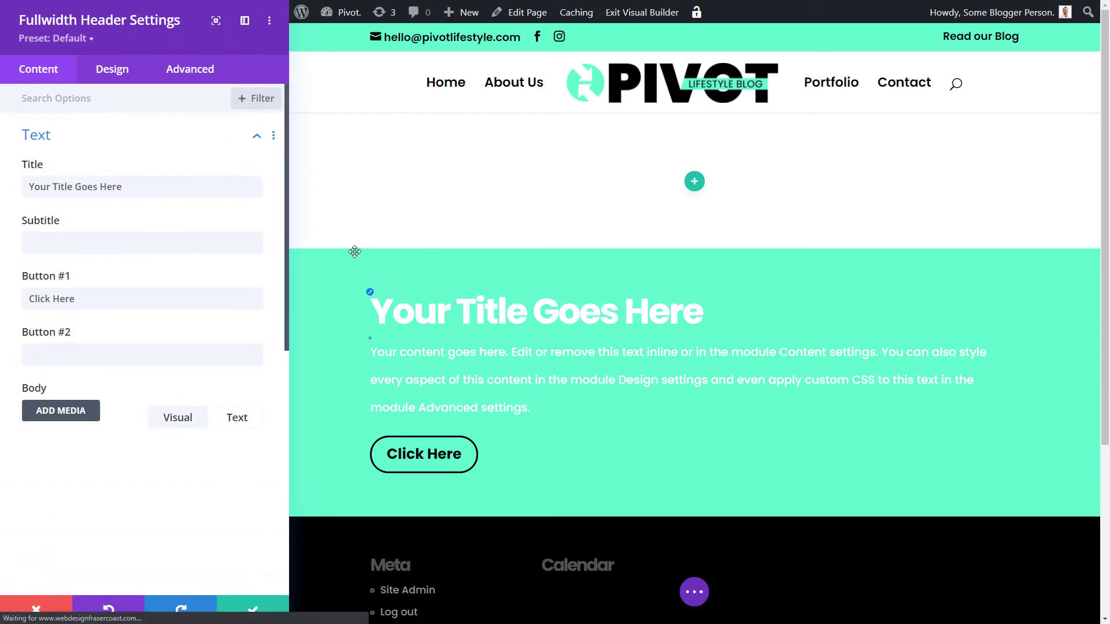
click(58, 610)
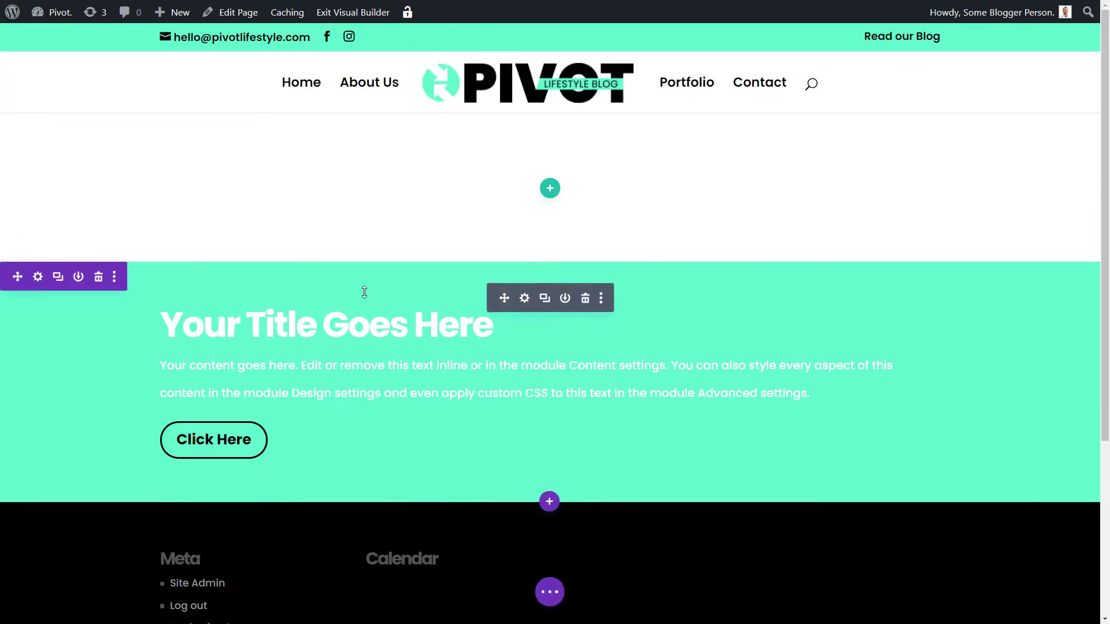
click(98, 277)
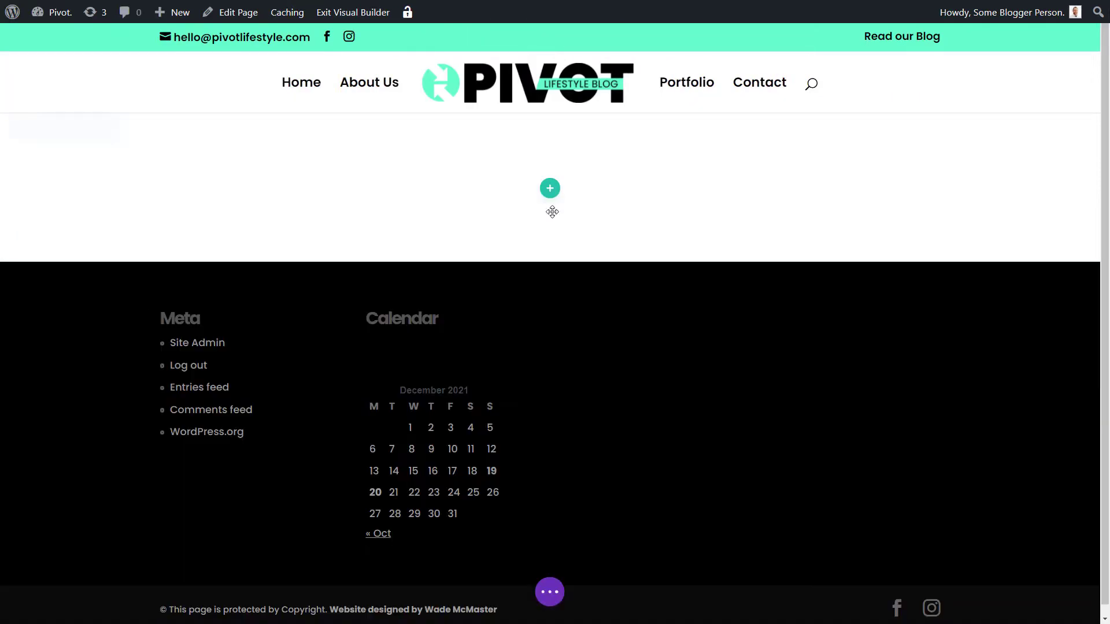
Add a fullwidth section with a Fullwidth Post Title module below the empty regular section, and delete the regular section.
click(550, 262)
click(629, 379)
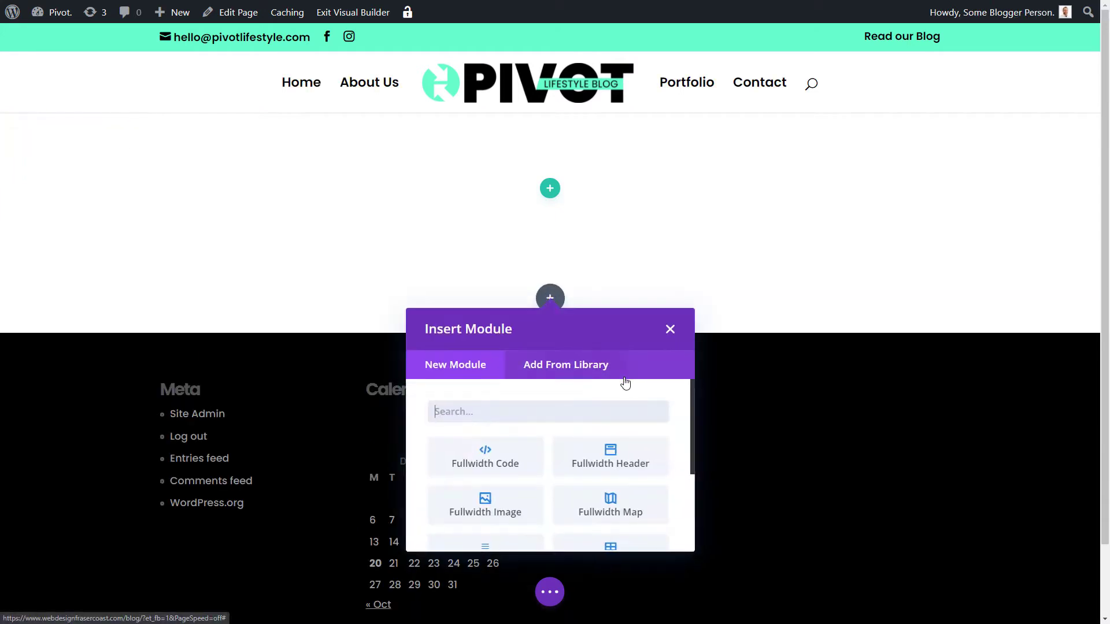
scroll(543, 442, down, 1)
scroll(616, 401, down, 1)
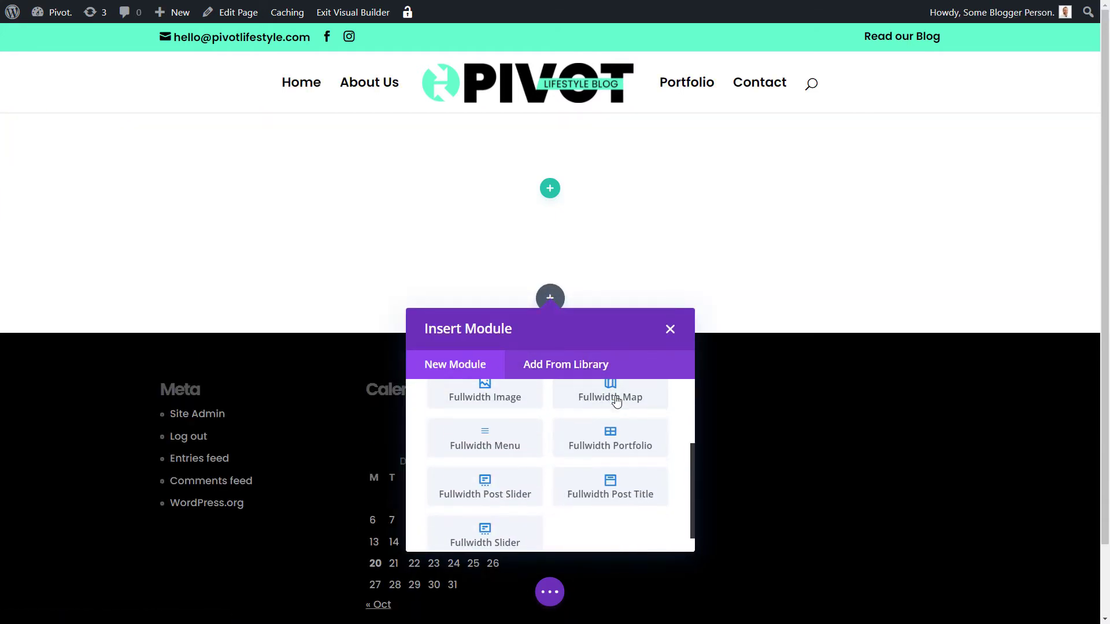
click(620, 496)
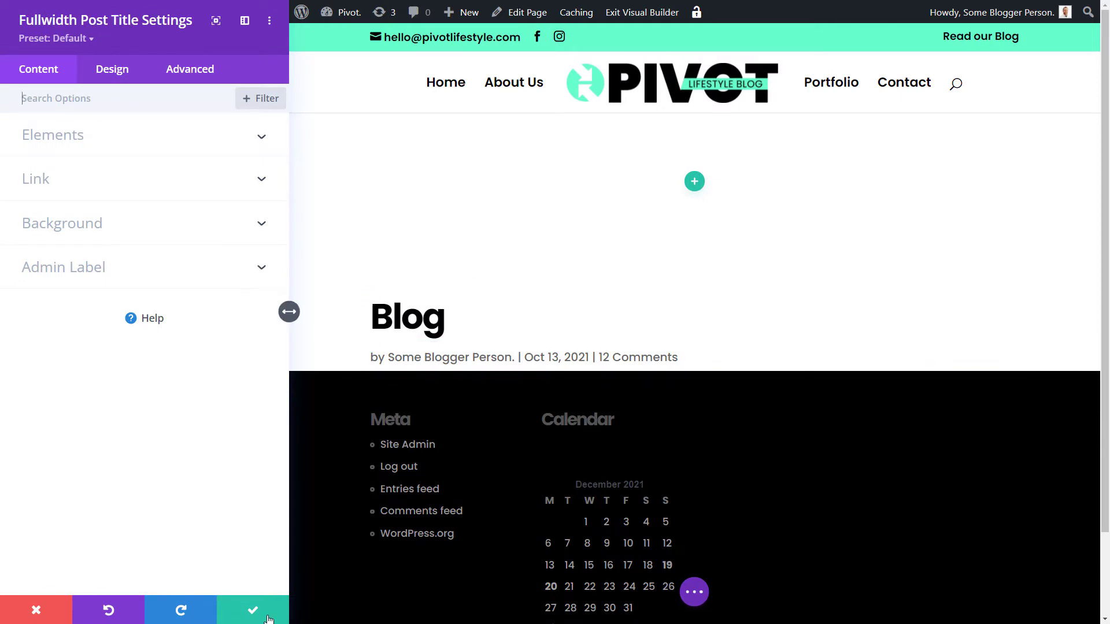
click(268, 620)
mouse_move(74, 129)
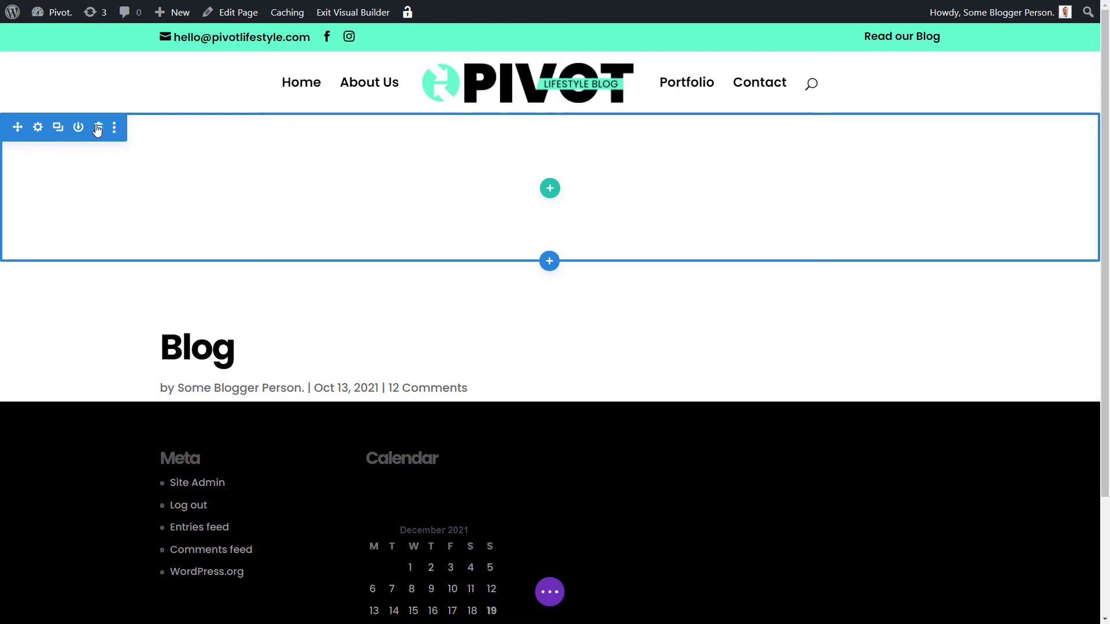
click(98, 127)
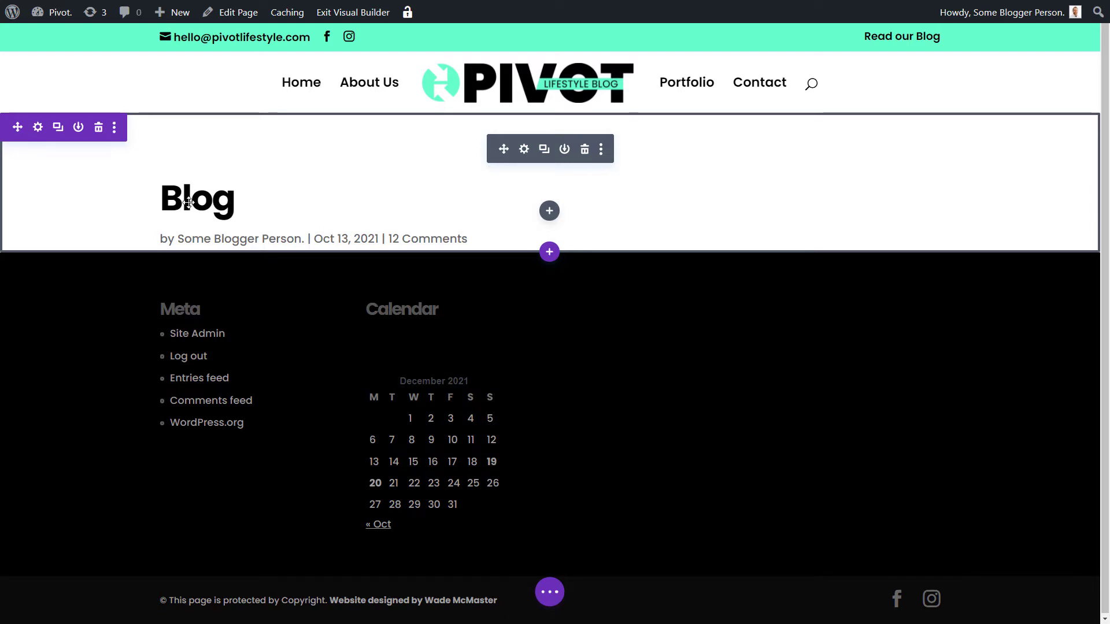
In the Fullwidth Post Title module's settings, turn off Show Meta and Show Featured Image, keeping only the title.
click(524, 149)
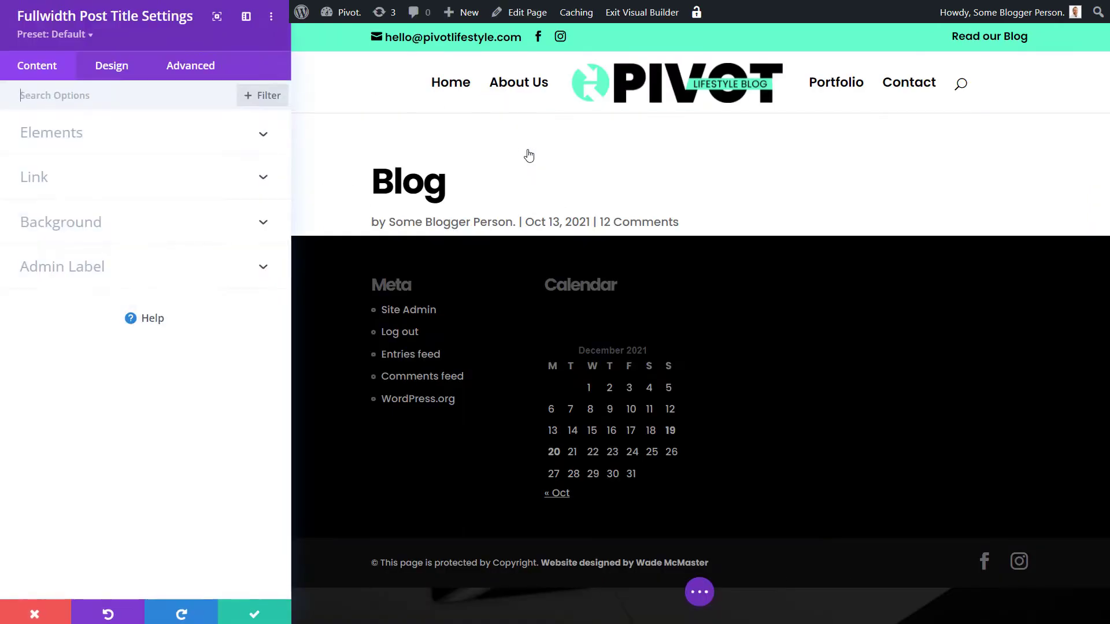
click(127, 148)
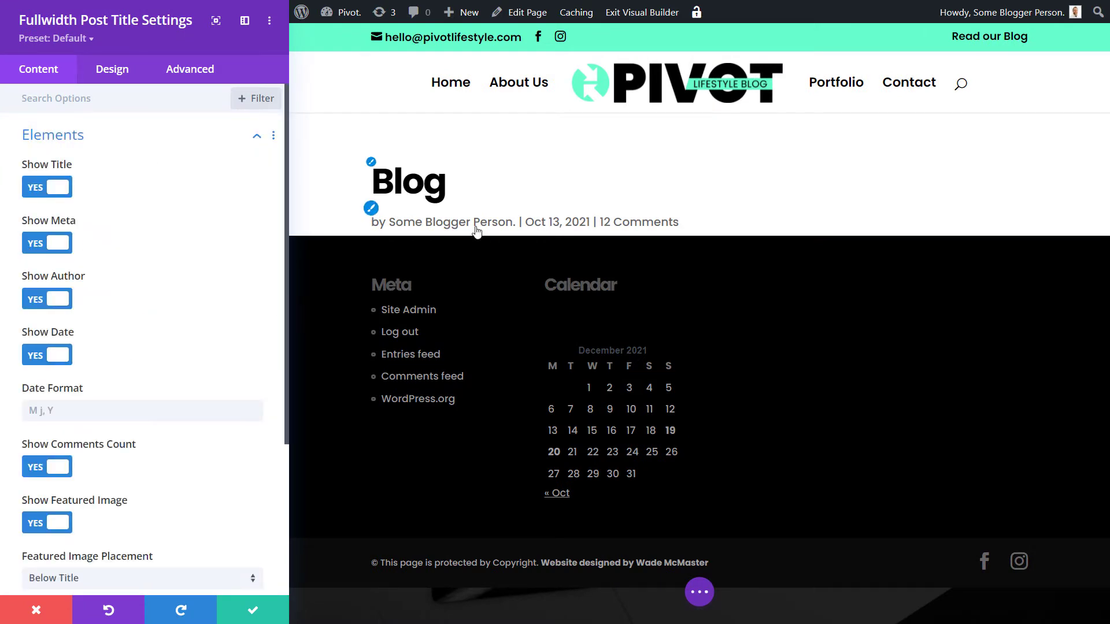
click(46, 243)
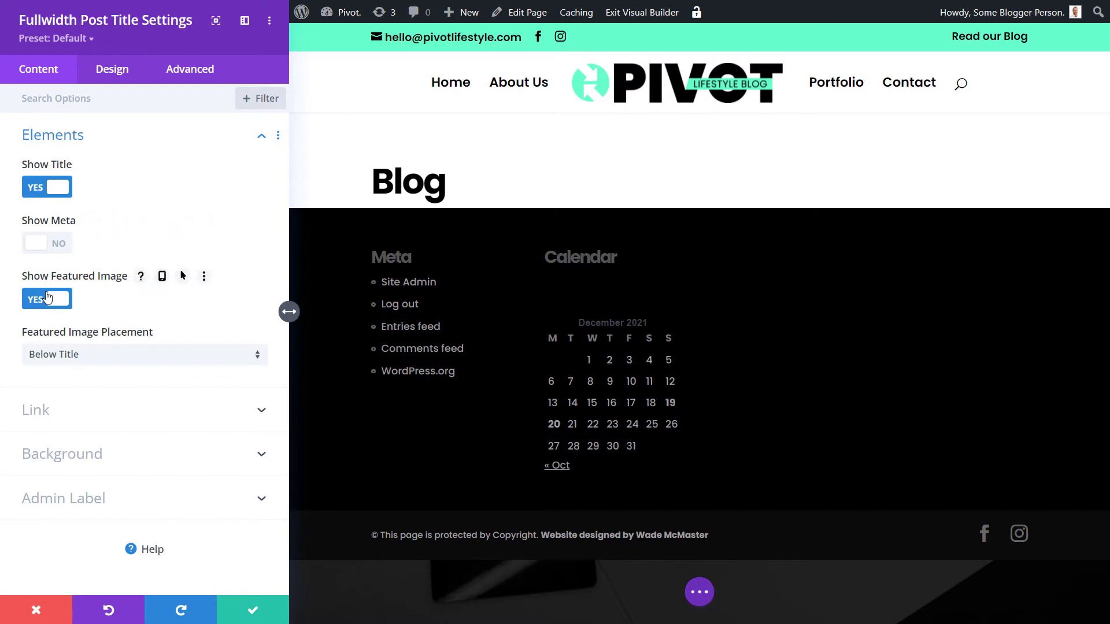
click(48, 299)
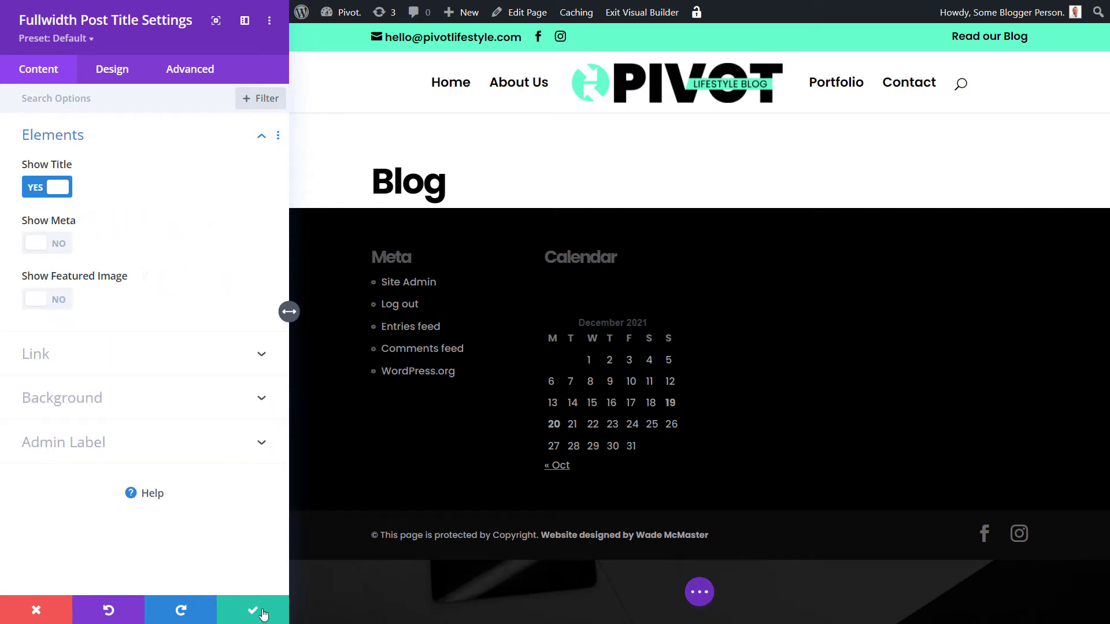
Set the post title module's top and bottom padding to 75px, with the two values linked.
click(118, 71)
click(88, 311)
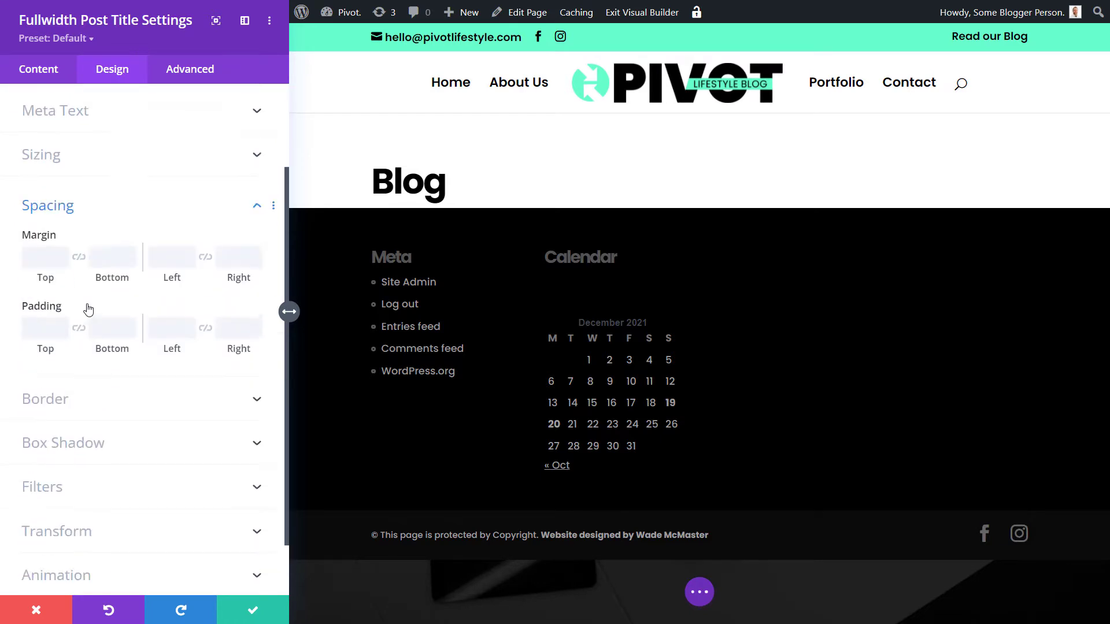
click(62, 259)
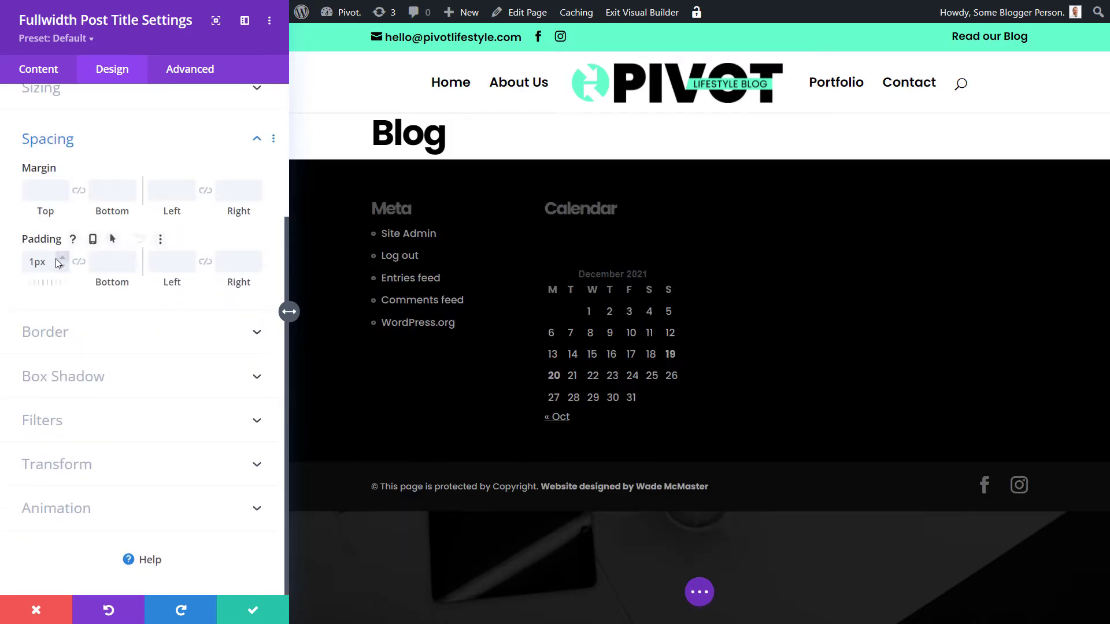
double_click(46, 263)
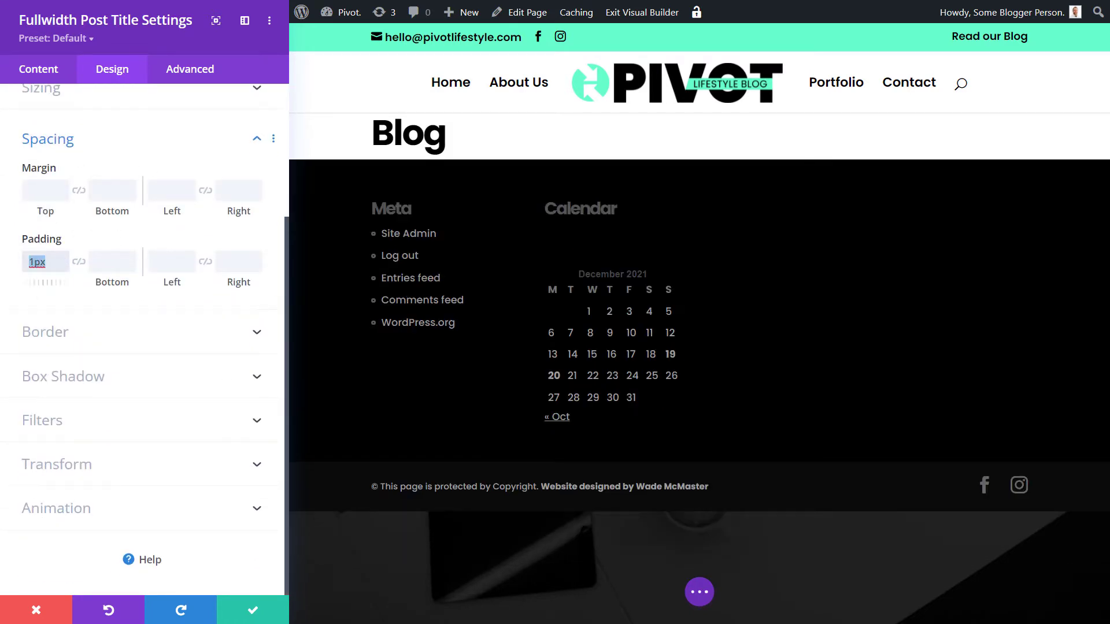
click(79, 261)
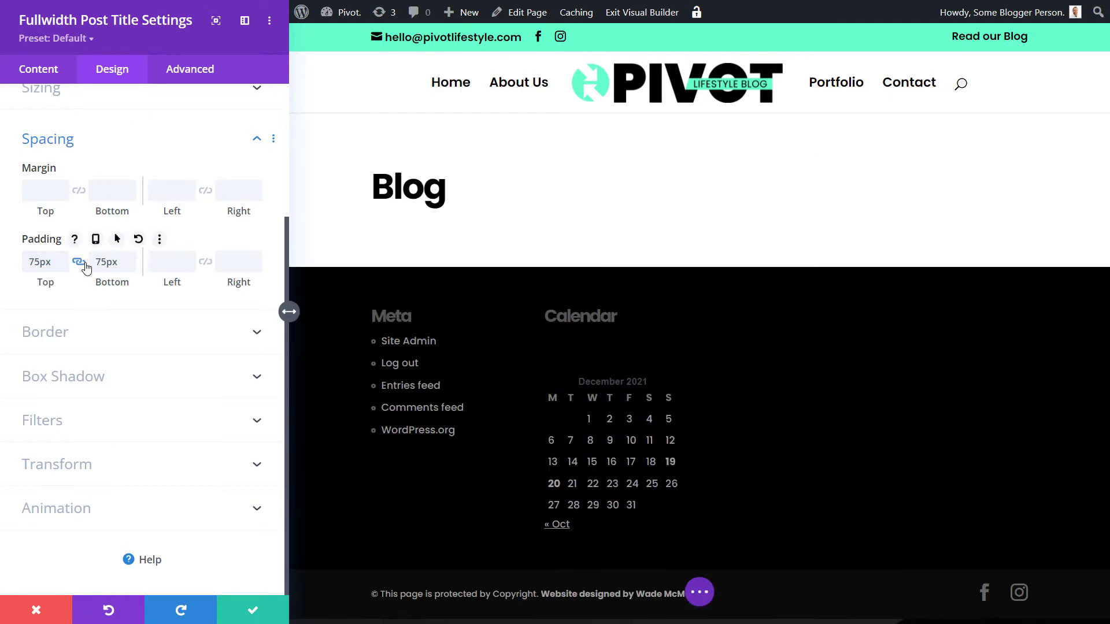
Change the post title module's text color to Light.
scroll(116, 231, up, 3)
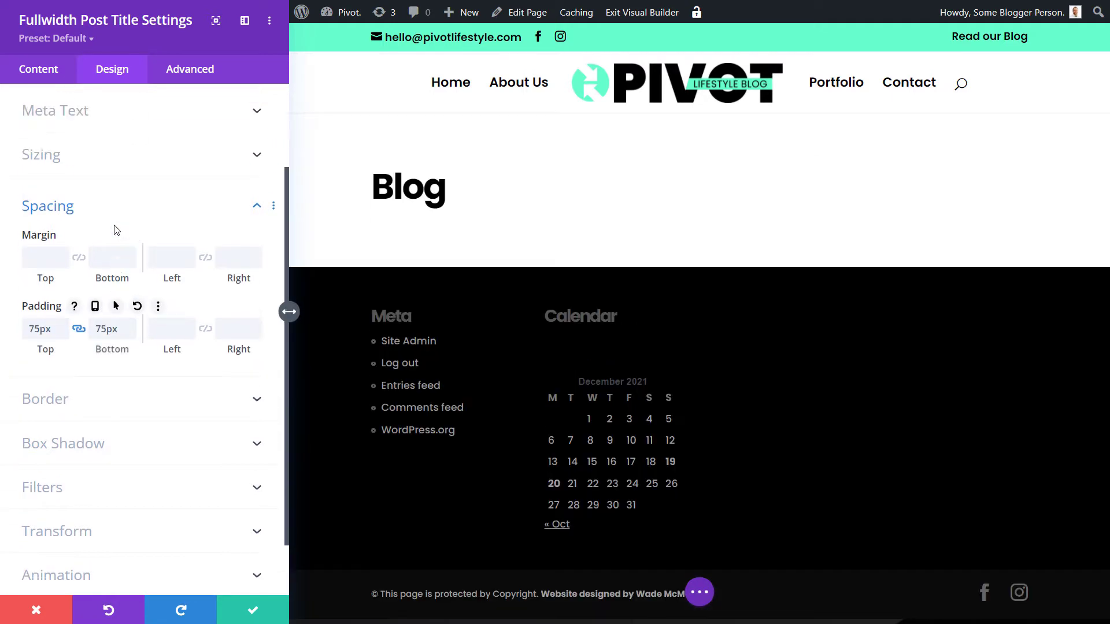
click(76, 133)
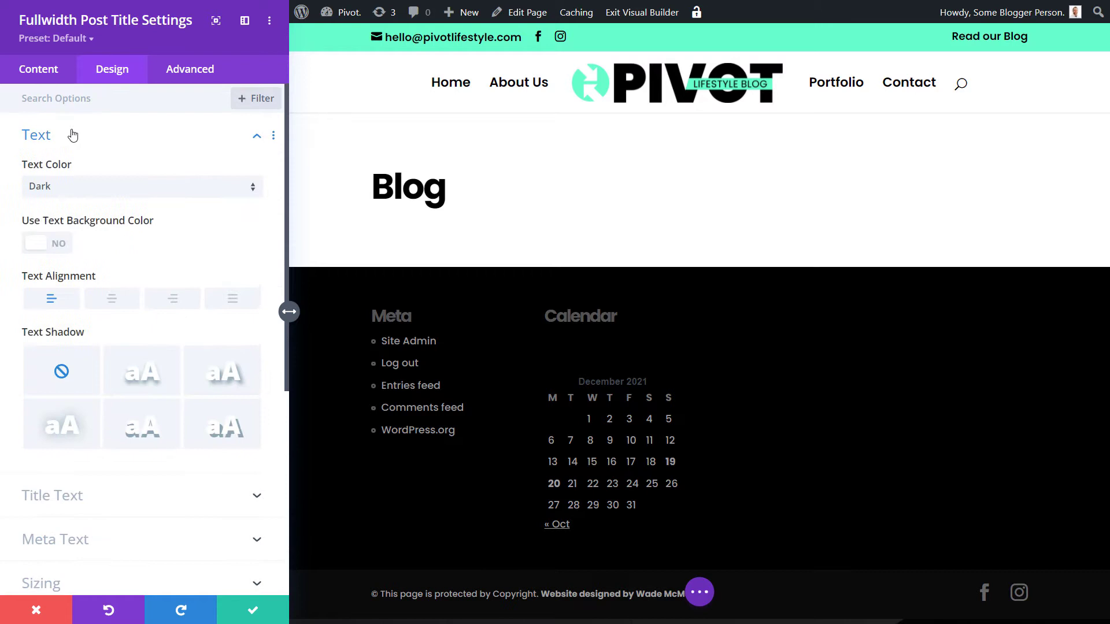
click(60, 191)
click(50, 223)
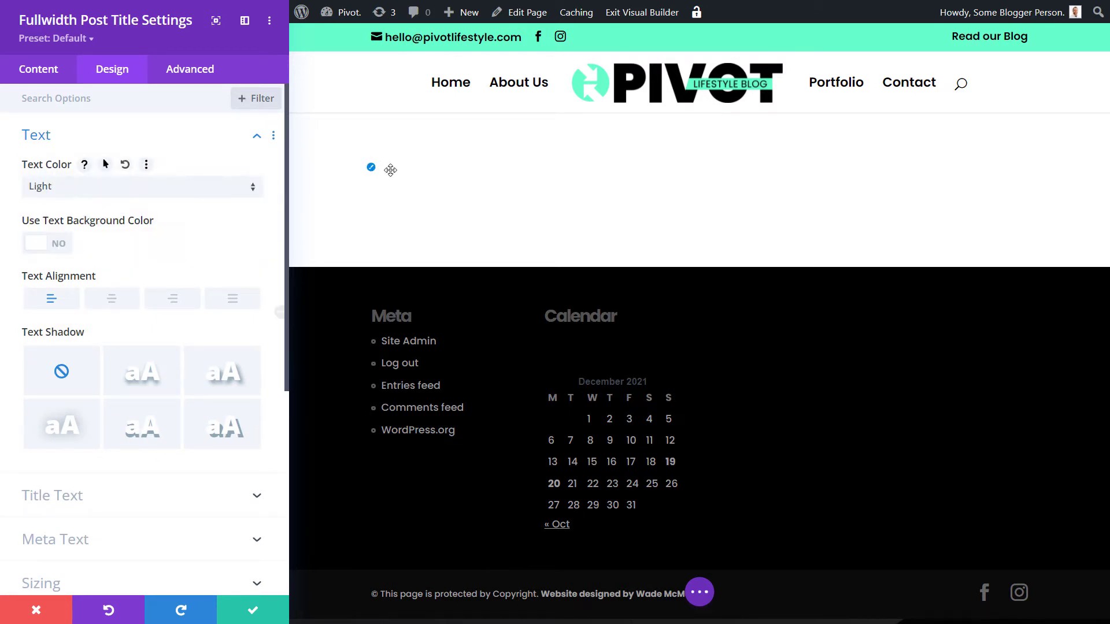
Add the dark fern leaves image from the Media Library as the post title module's background image, and save the module settings.
click(38, 71)
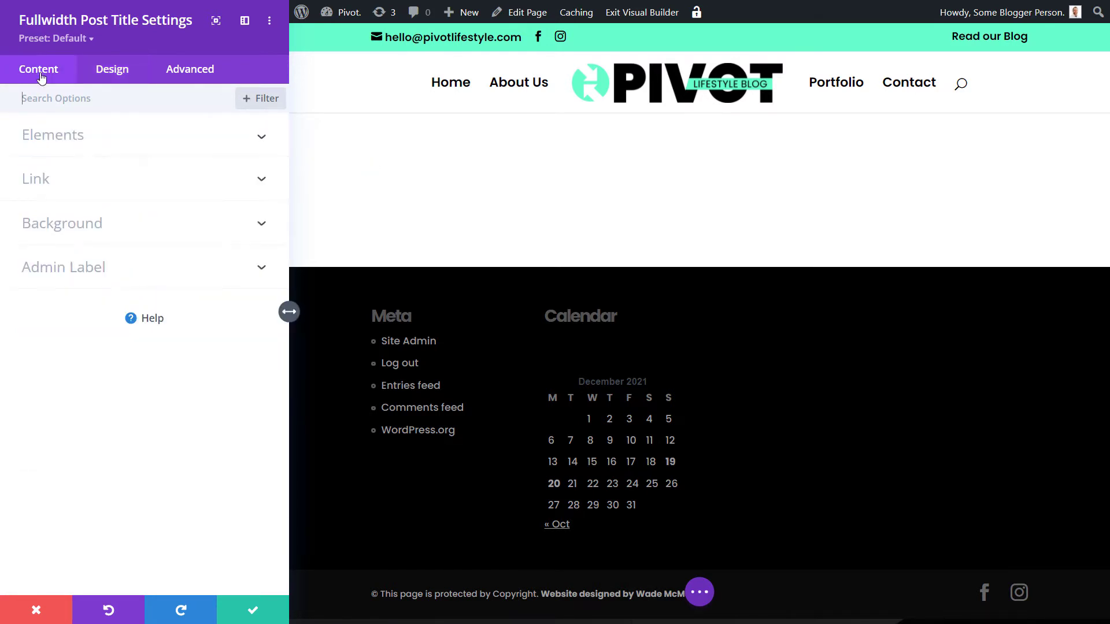
click(86, 221)
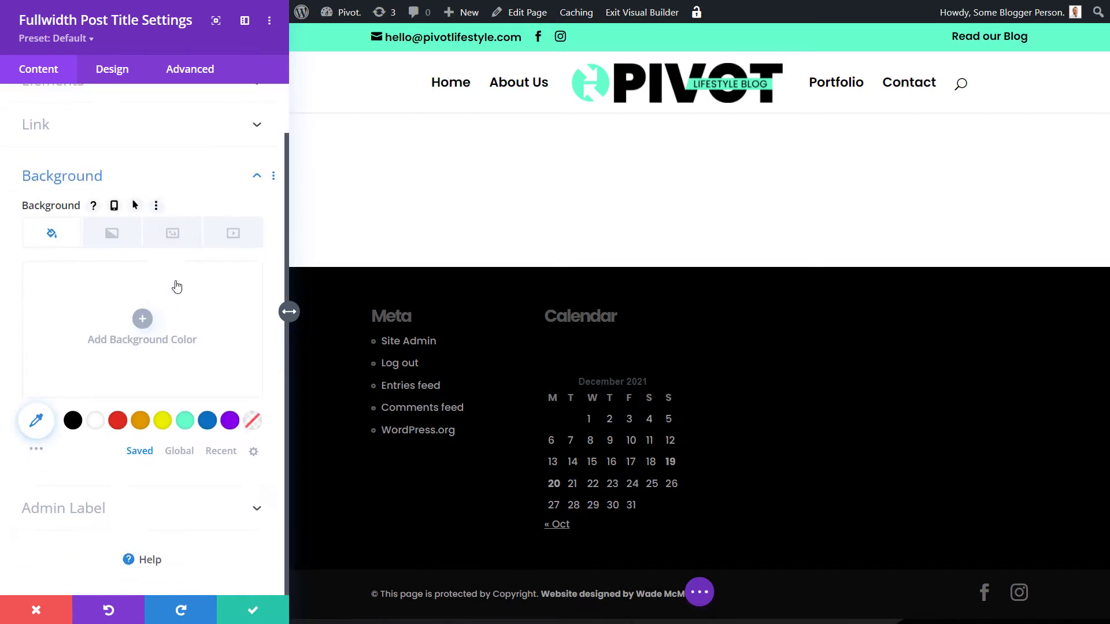
click(145, 320)
click(168, 242)
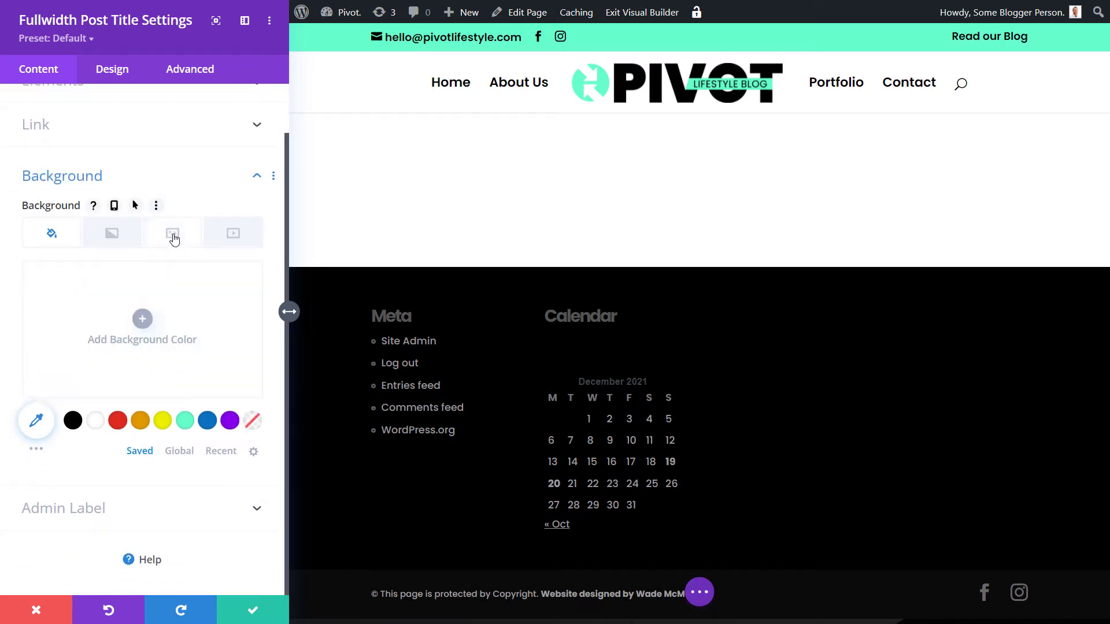
click(169, 243)
click(159, 313)
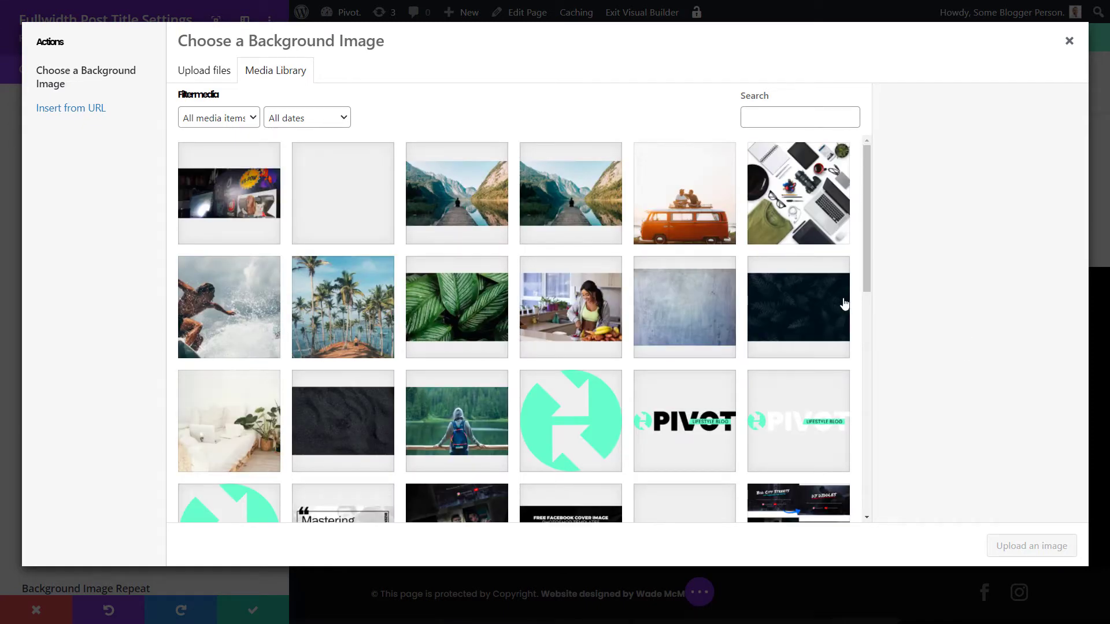
click(844, 303)
click(997, 545)
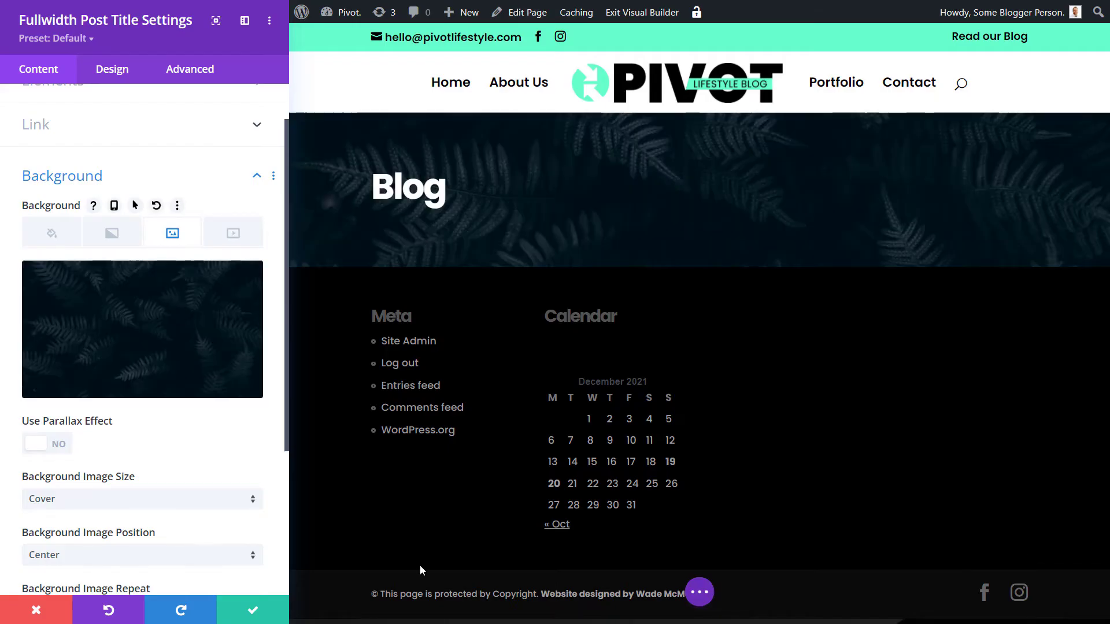
click(252, 610)
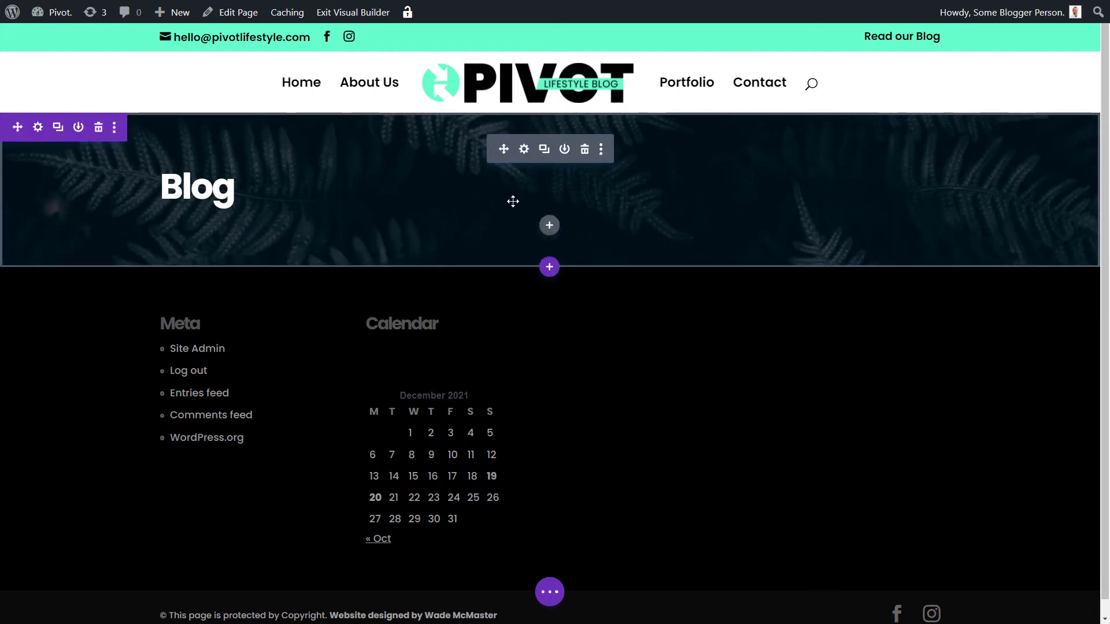
In the page settings, change the page title to Latest Blog Updates and save the settings.
click(552, 596)
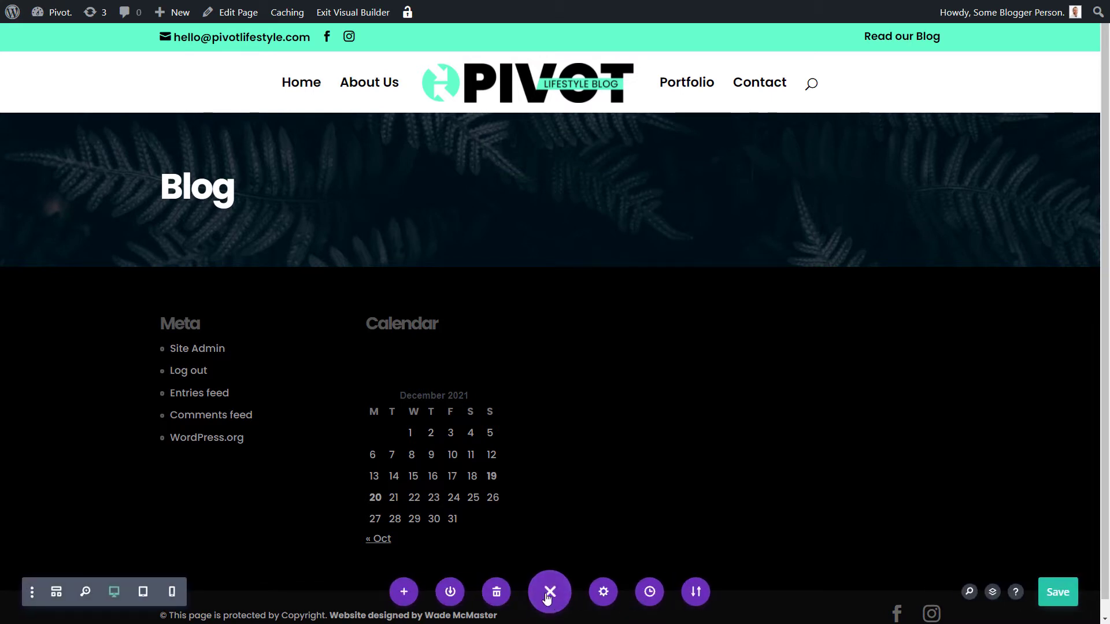
click(547, 599)
click(548, 596)
click(603, 592)
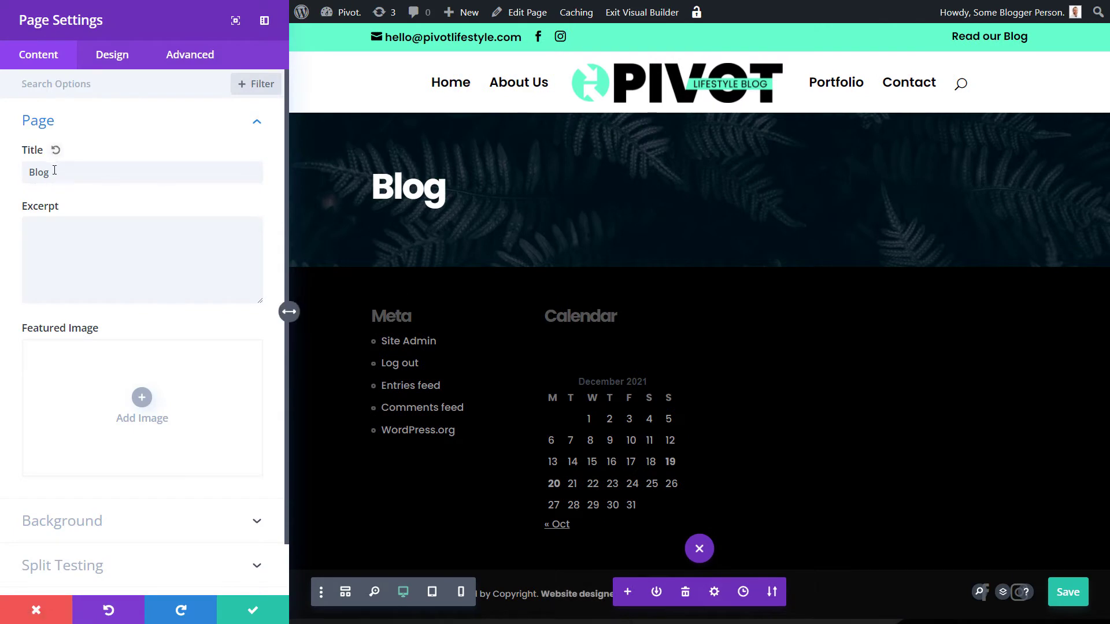
click(31, 172)
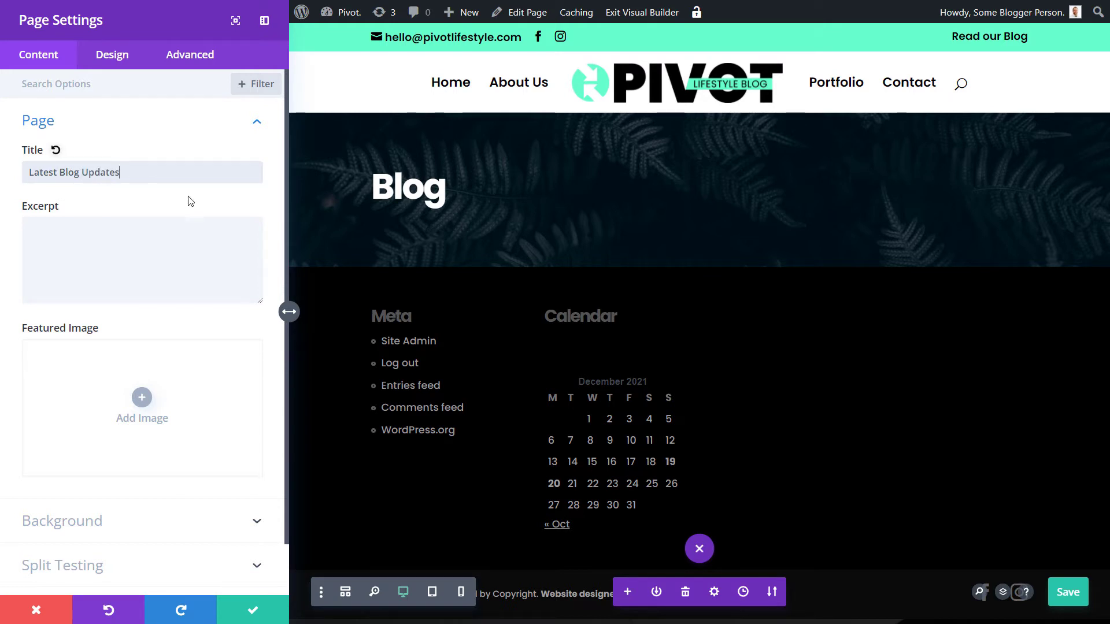
click(253, 610)
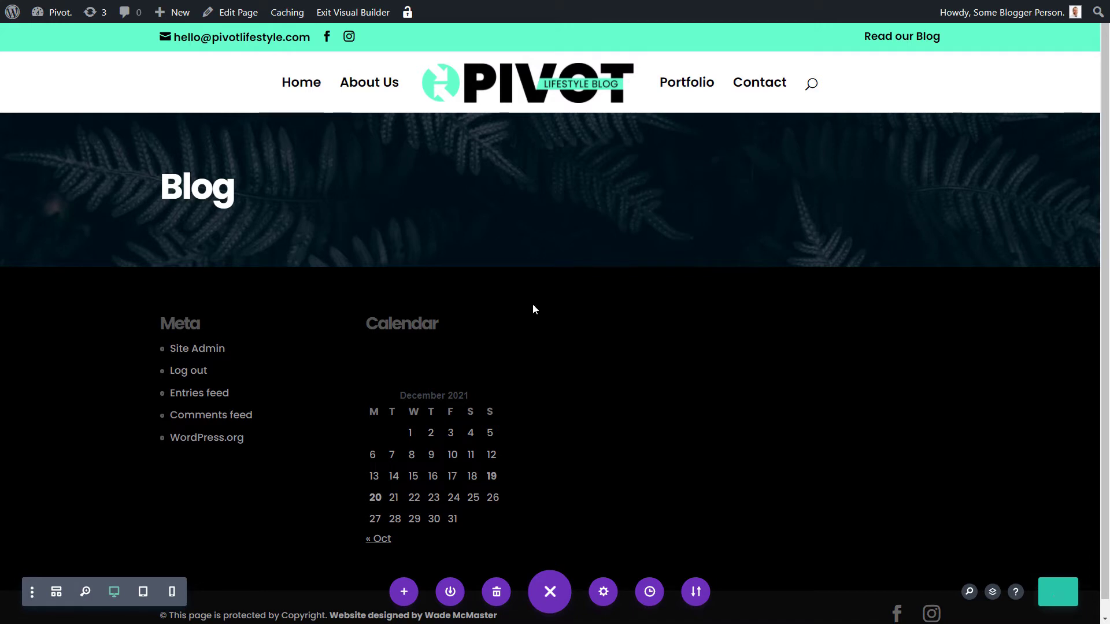
Try to refresh the displayed title by switching Show Title off and on again in the post title module's settings.
click(524, 152)
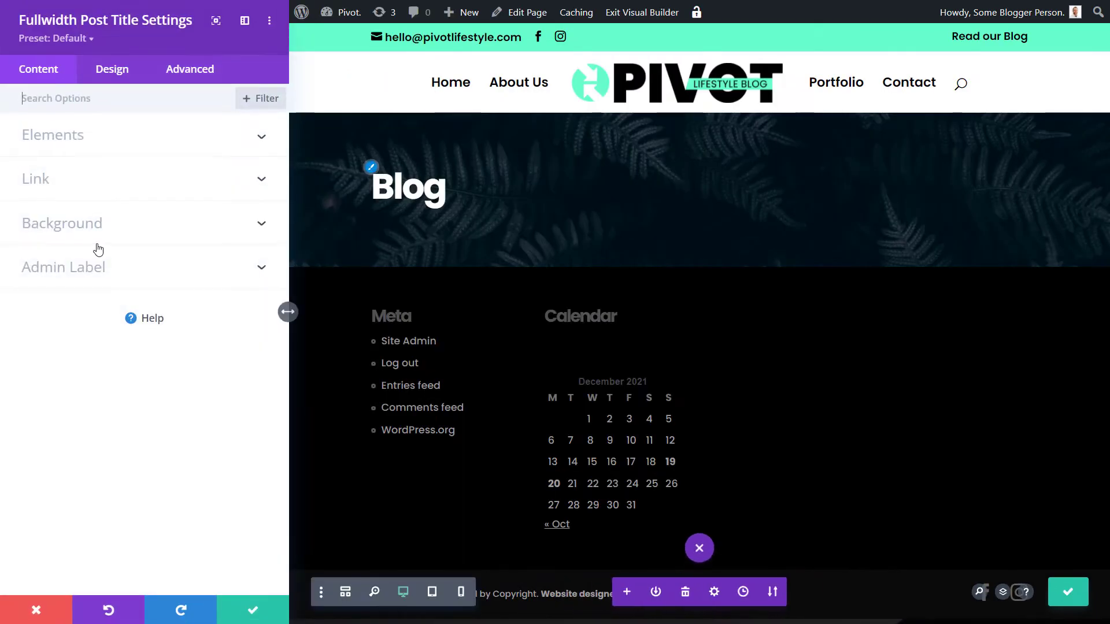
click(87, 144)
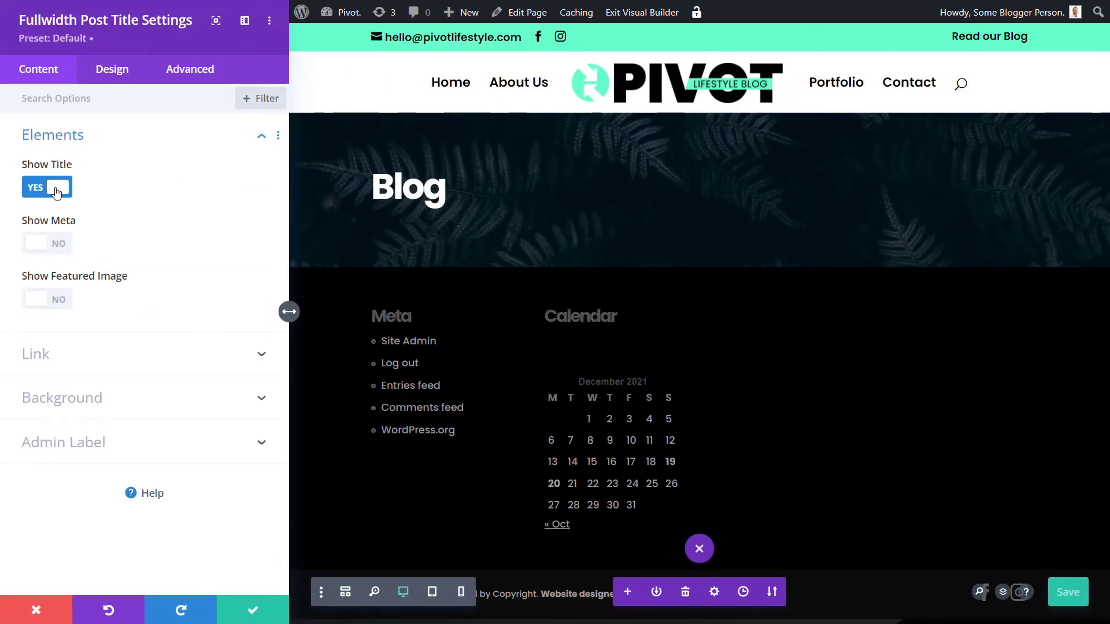
click(56, 190)
click(56, 191)
click(254, 611)
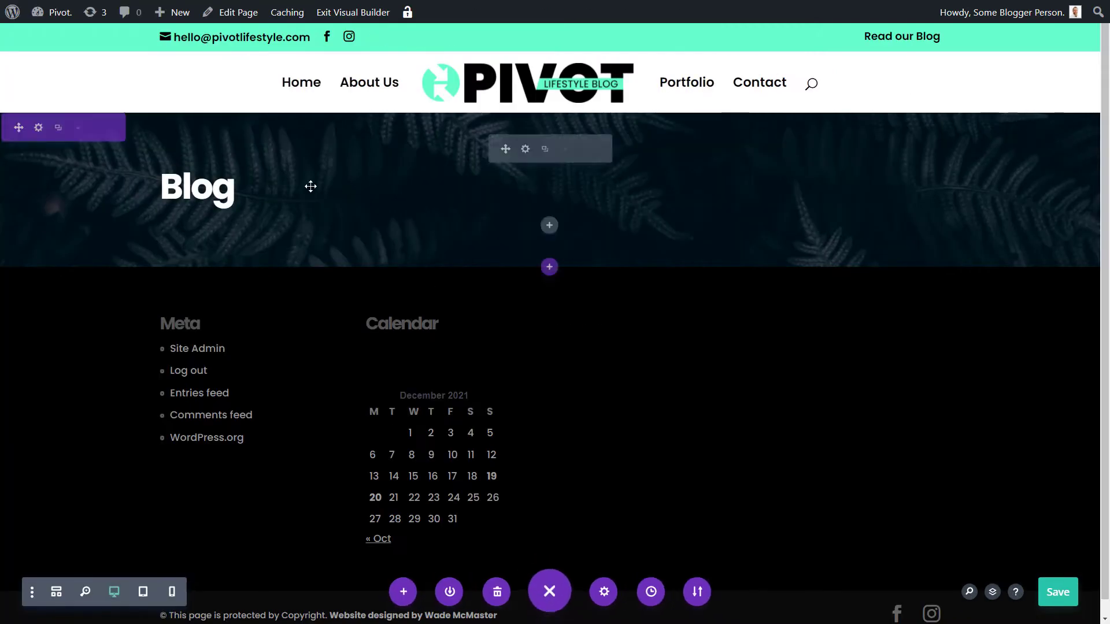
Save all changes while exiting the visual builder, and check the title heading on the live page.
click(384, 13)
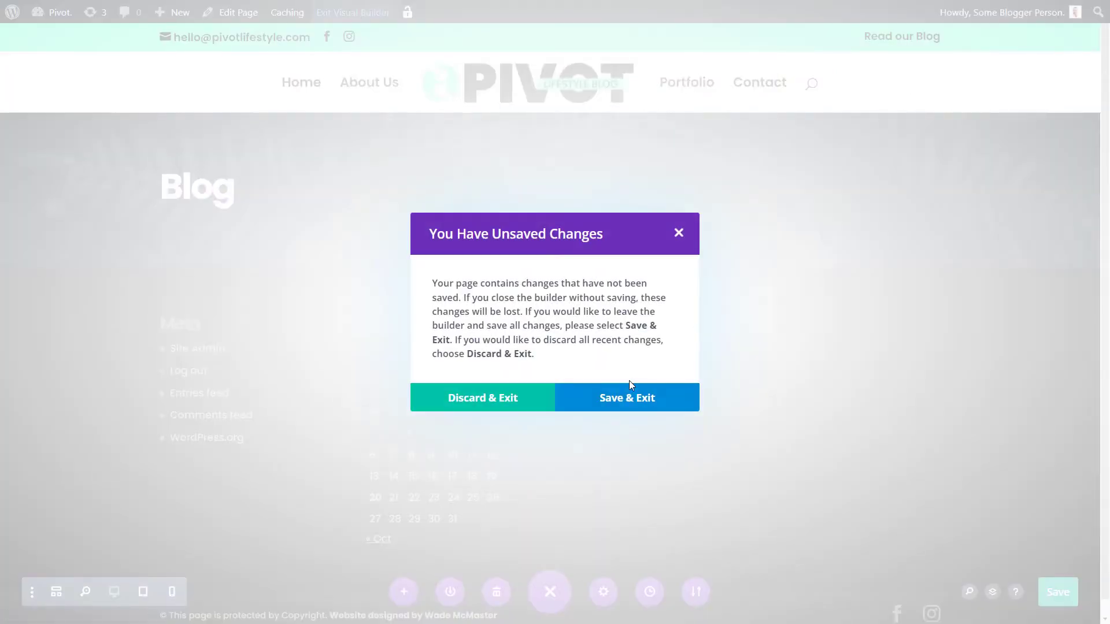
click(630, 385)
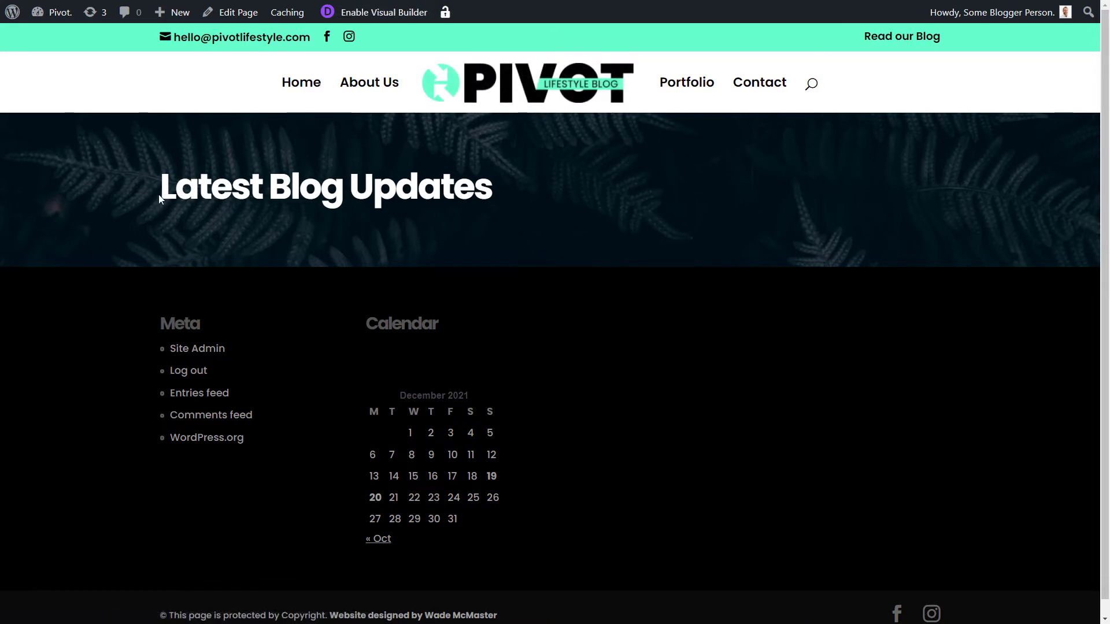
drag(161, 199, 502, 175)
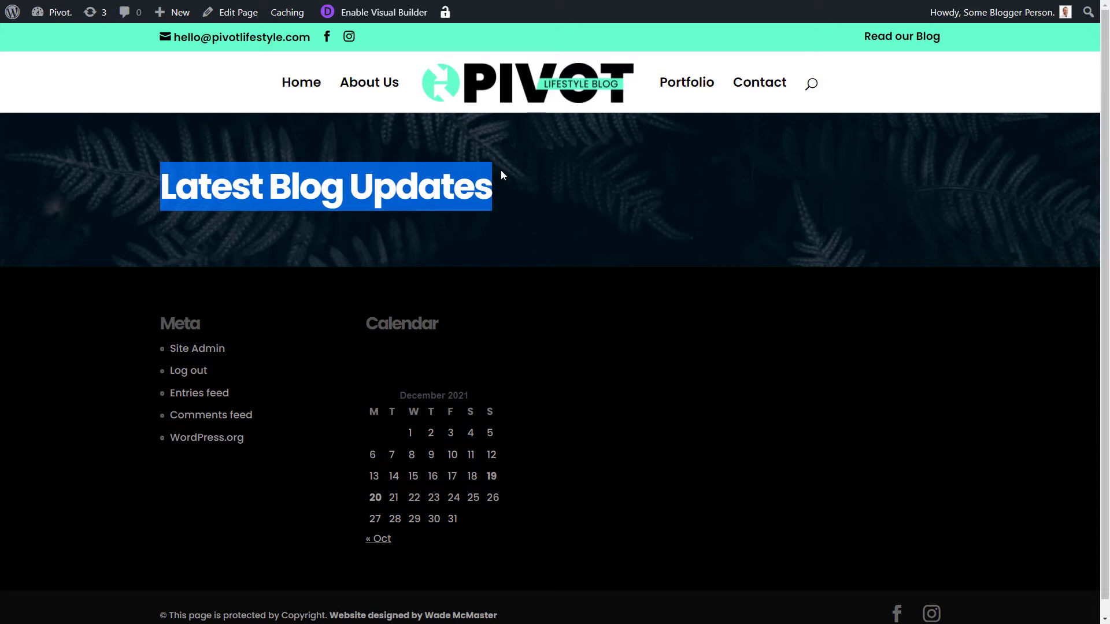
click(543, 156)
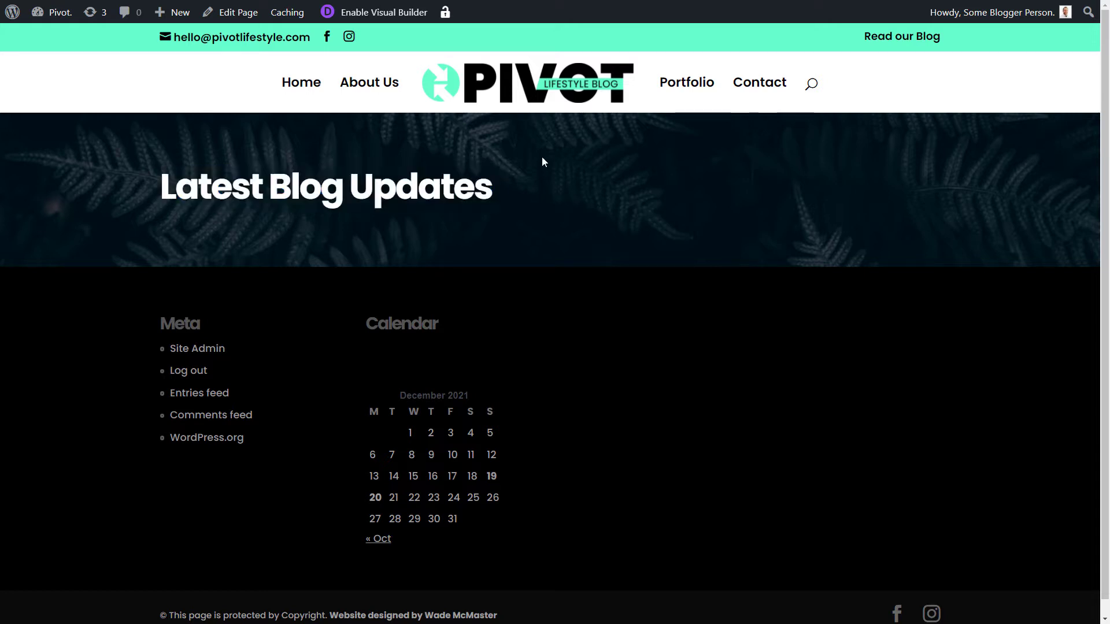
Back in the visual builder, add a regular section below the title with a two-thirds/one-third row, and insert a Blog module in the wider column.
click(380, 12)
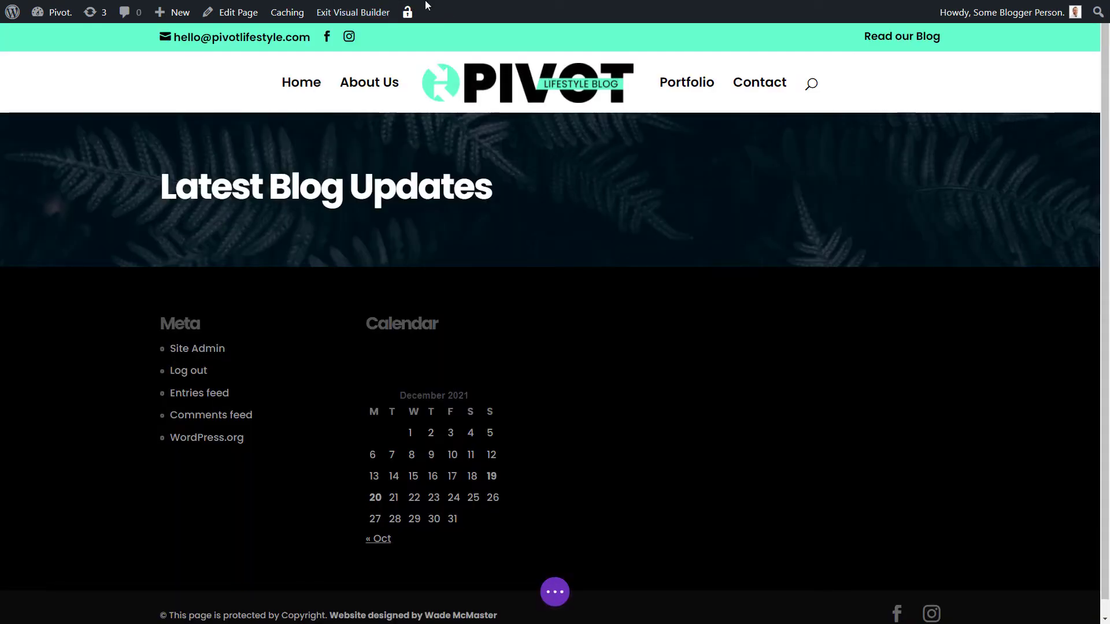
mouse_move(577, 255)
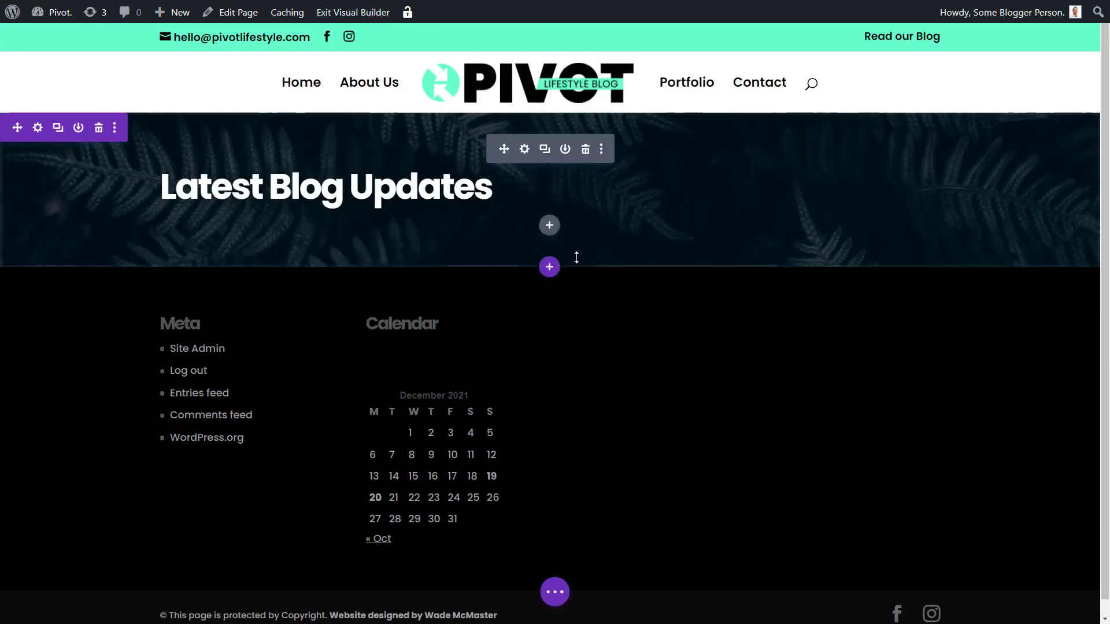
click(549, 270)
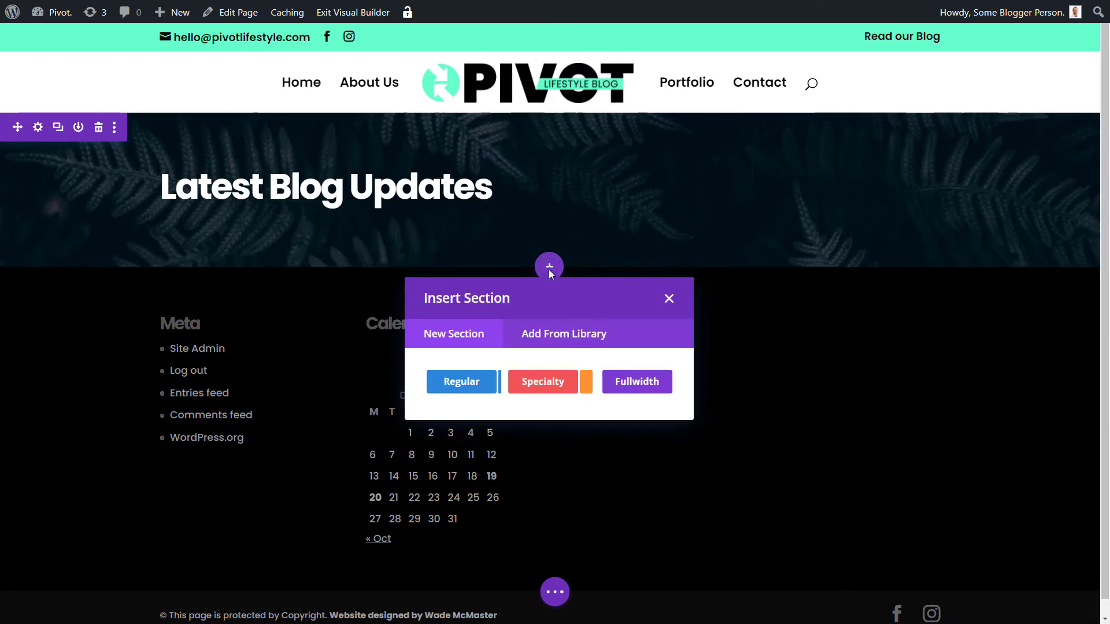
click(466, 391)
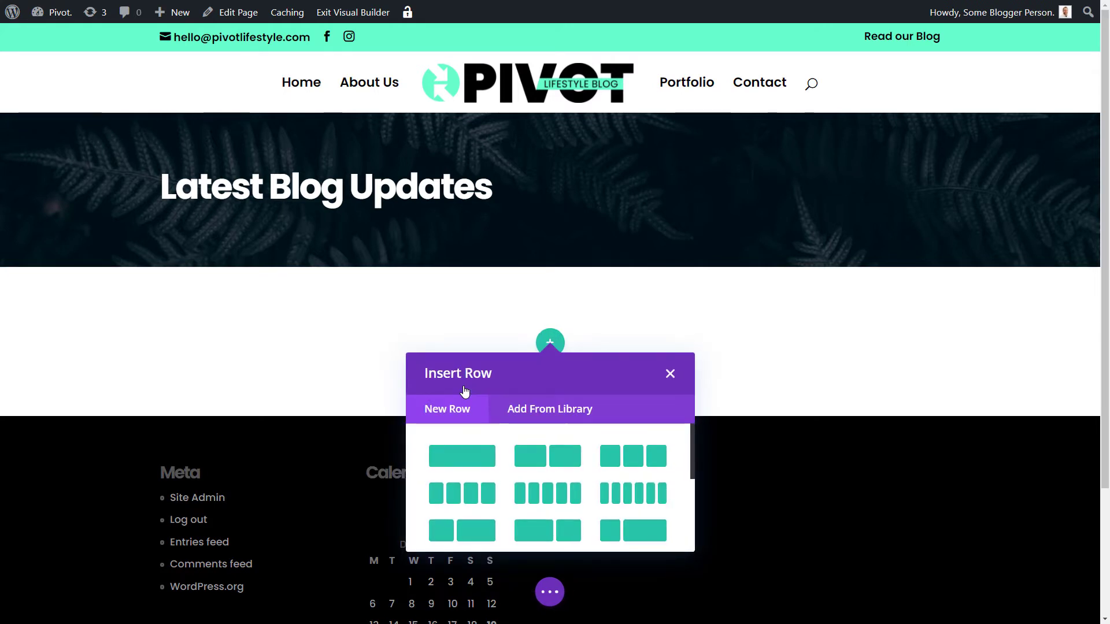
scroll(507, 438, down, 1)
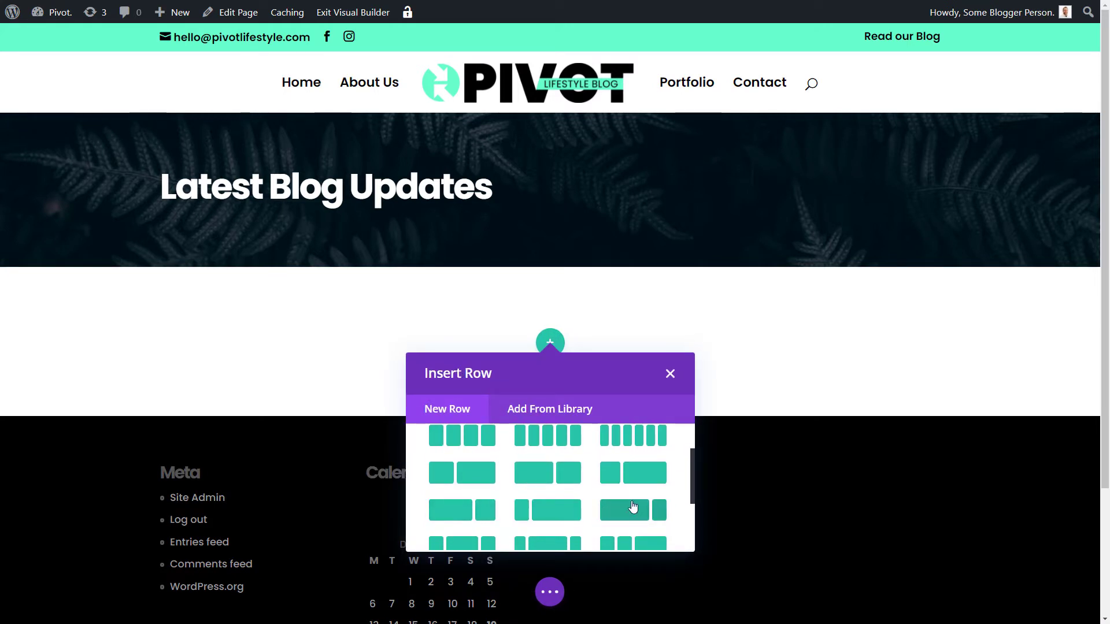
click(480, 514)
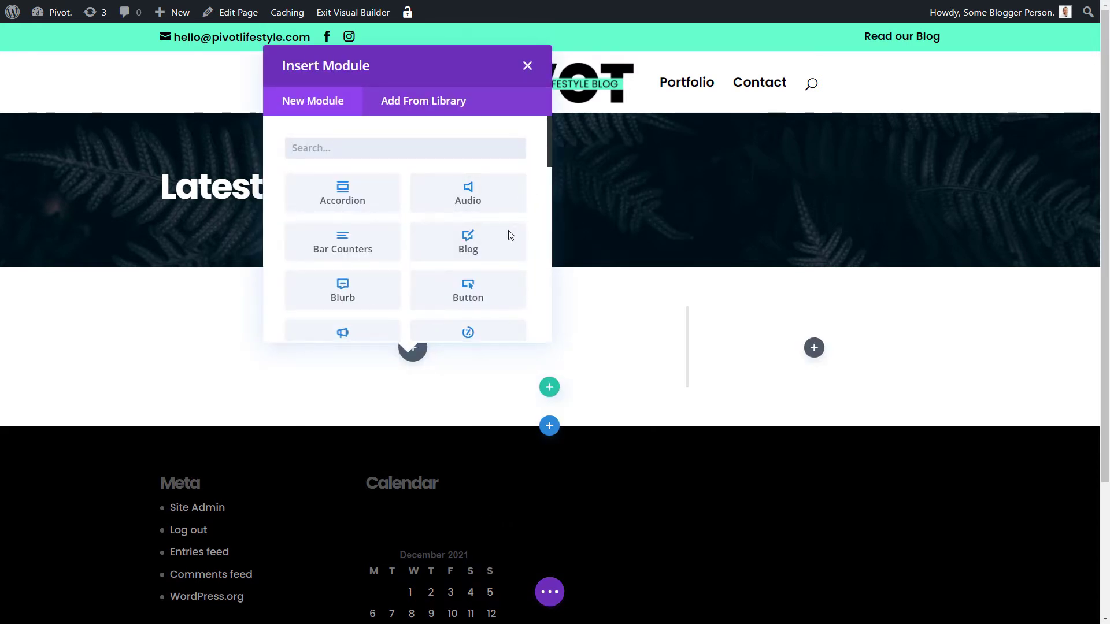
click(478, 246)
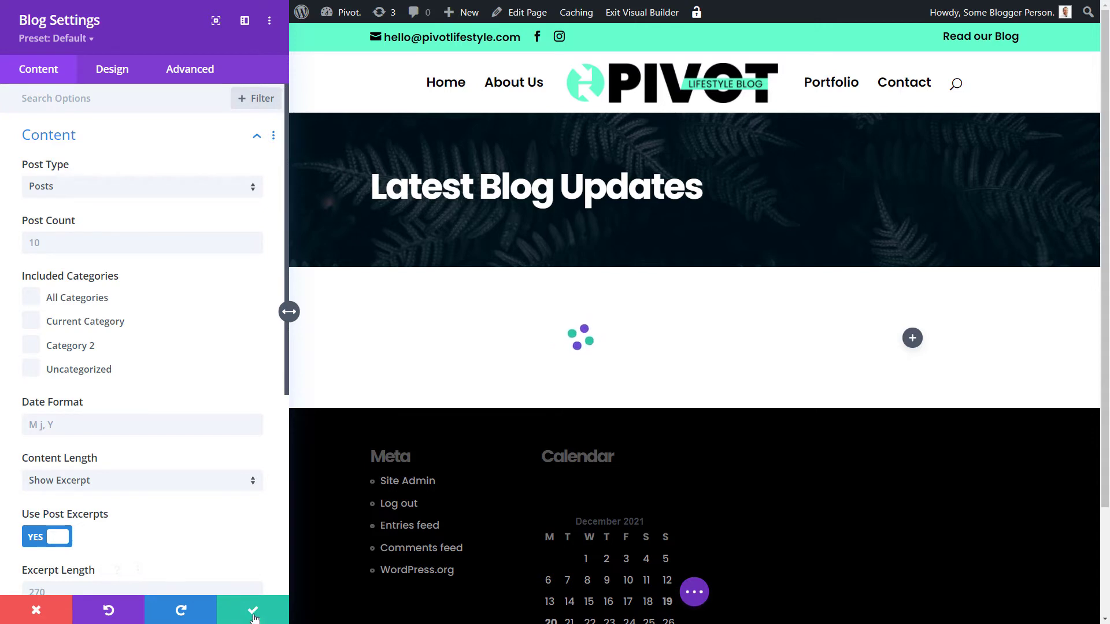
Save the new Blog module's settings.
click(253, 612)
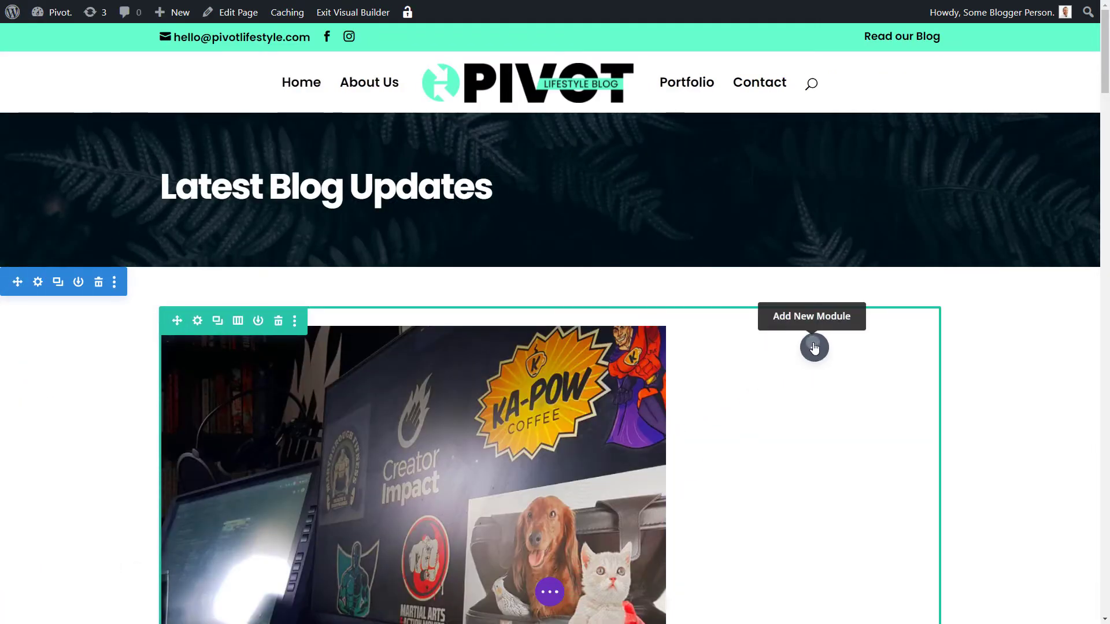
click(814, 348)
scroll(871, 267, down, 5)
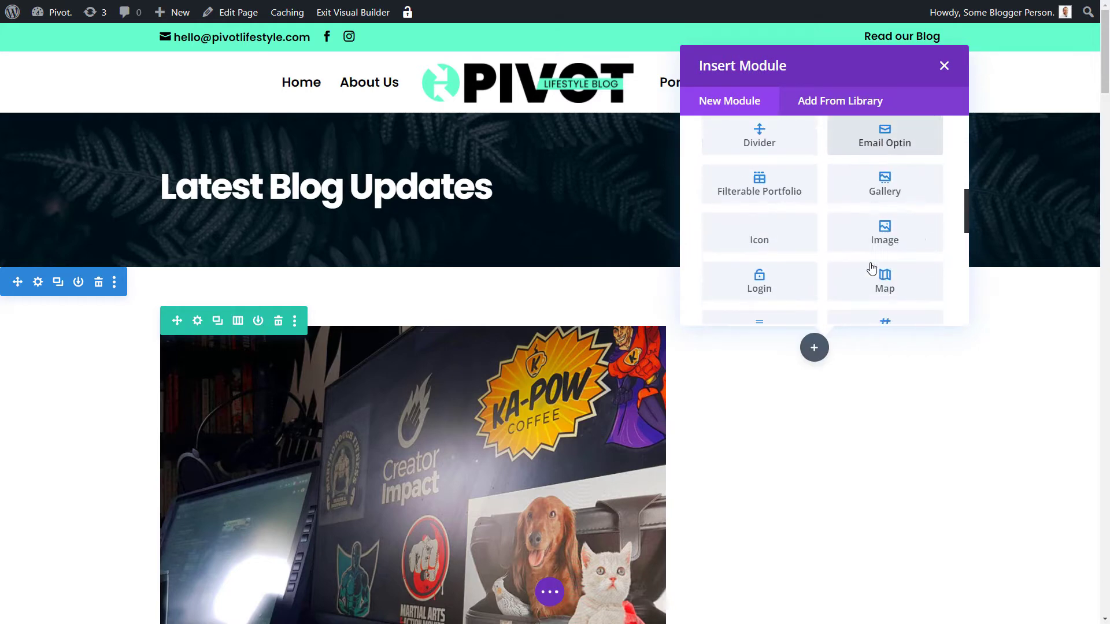
scroll(869, 280, down, 3)
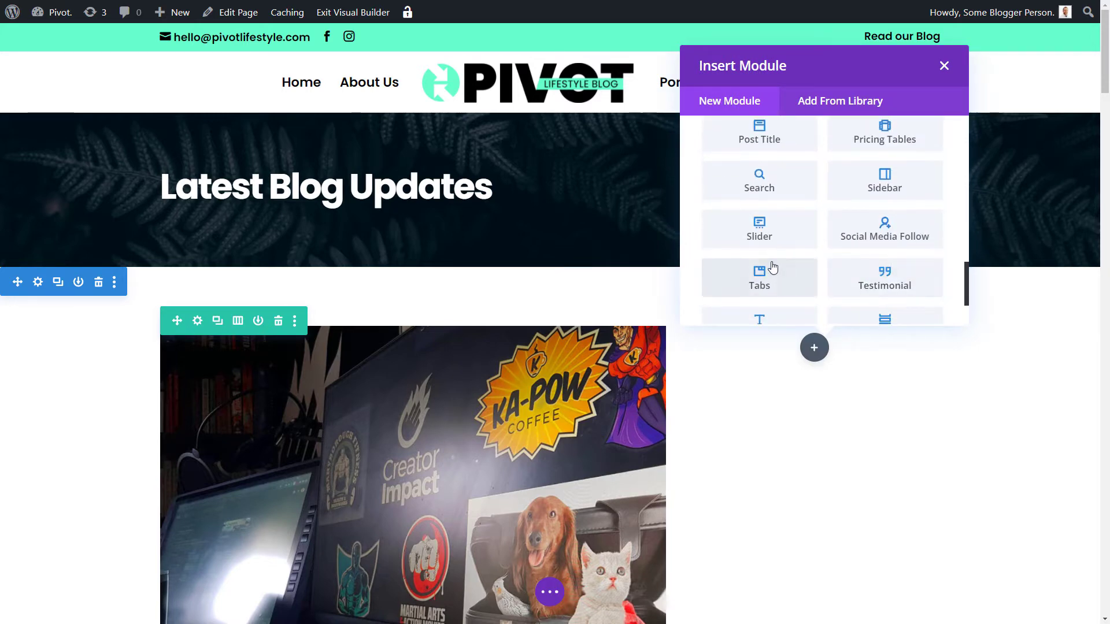
click(763, 228)
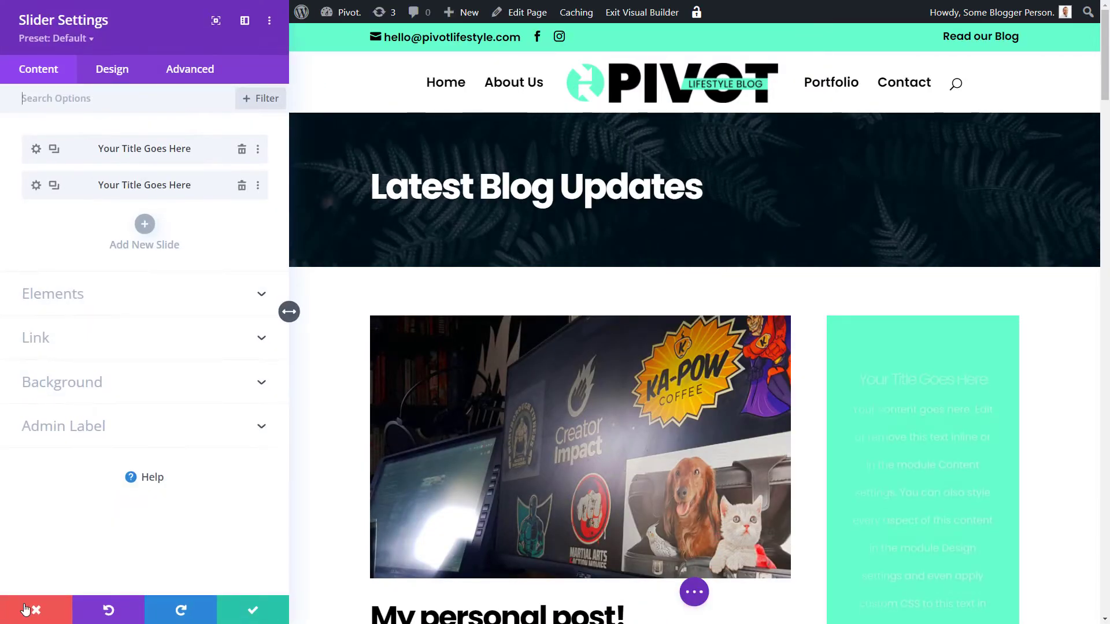
click(24, 610)
click(868, 363)
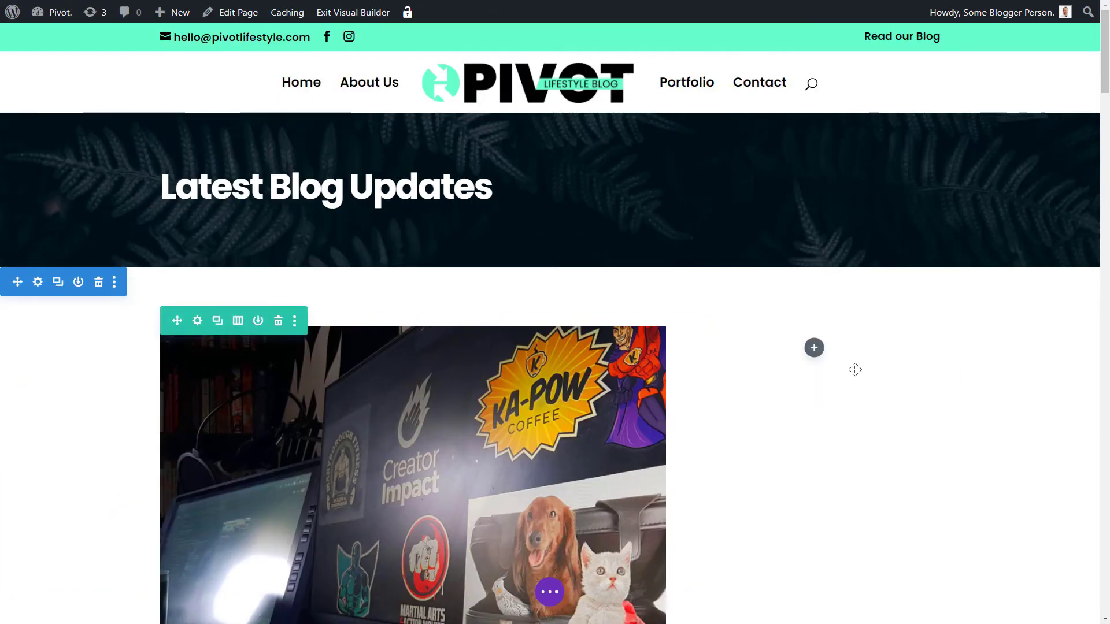
Insert a Sidebar module in the narrower column beside the blog posts.
click(814, 348)
scroll(845, 254, down, 10)
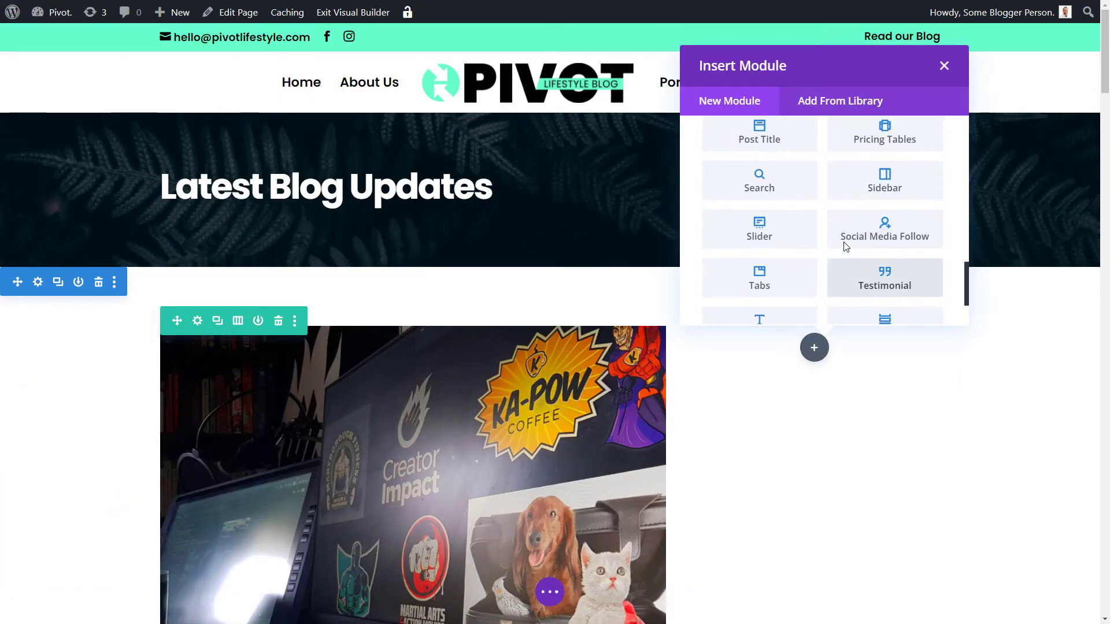
scroll(838, 174, up, 1)
click(891, 242)
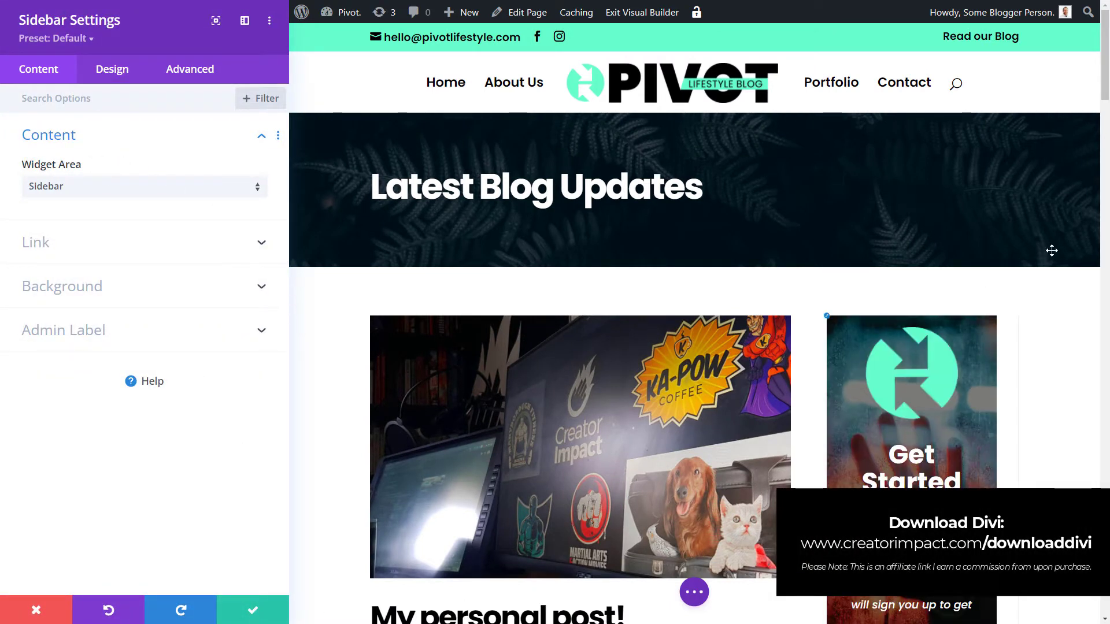
Set the Sidebar module's layout alignment to Right, turn off its border separator, and save the module.
scroll(1106, 192, down, 4)
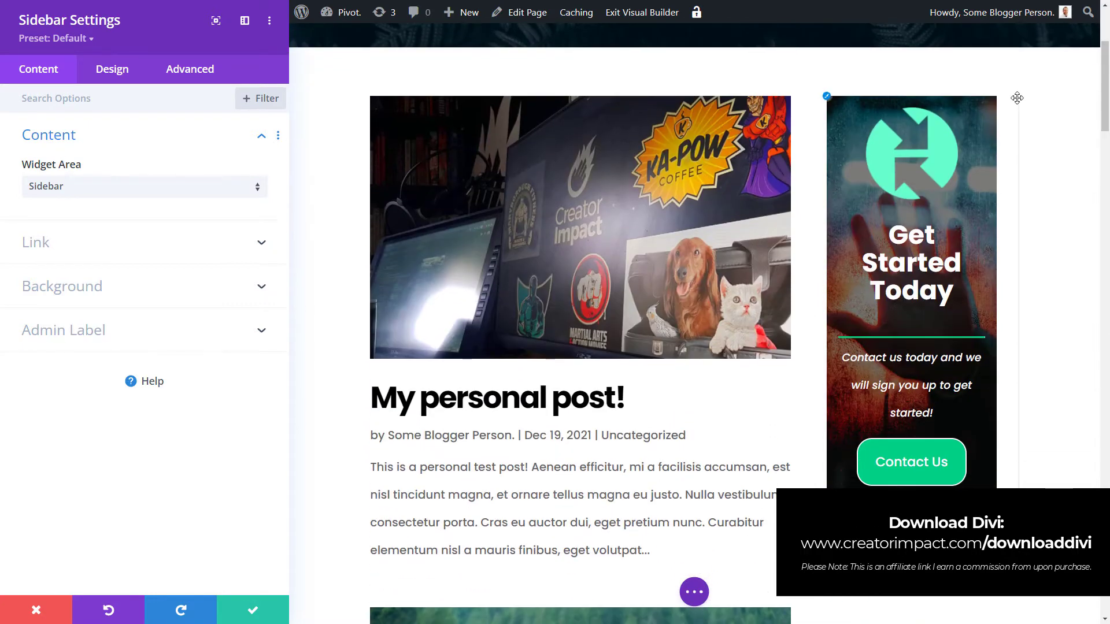
click(110, 73)
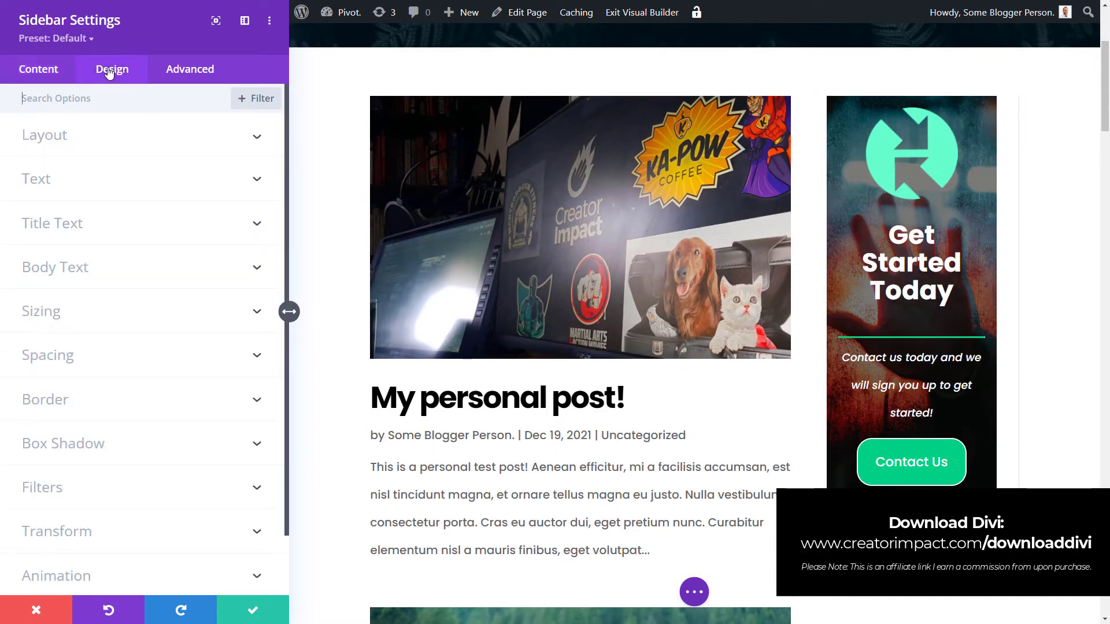
click(52, 138)
click(43, 191)
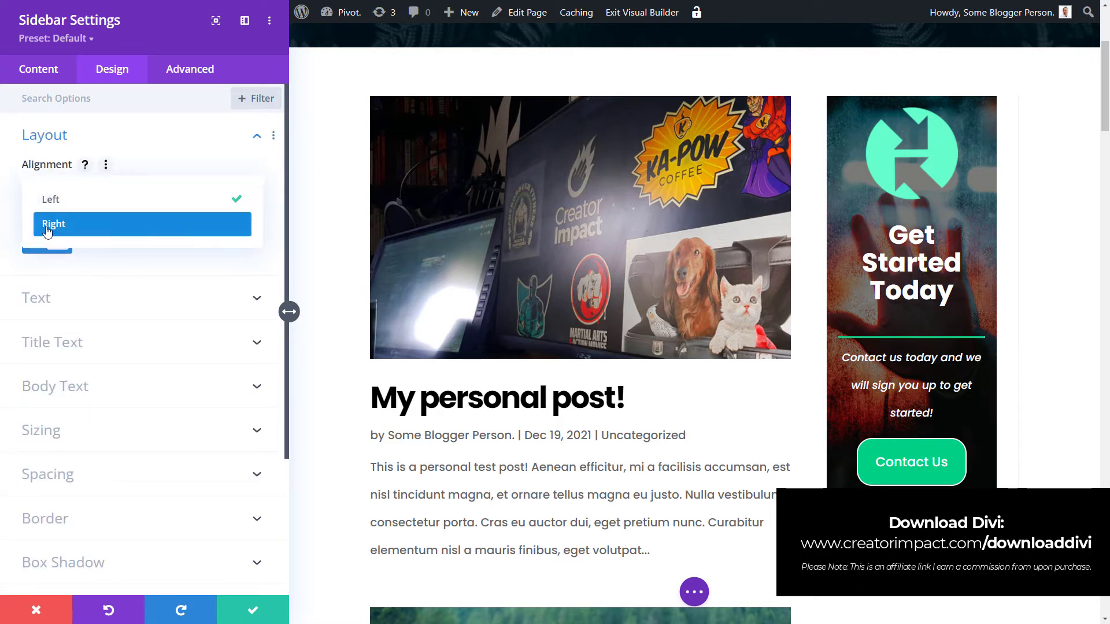
click(47, 225)
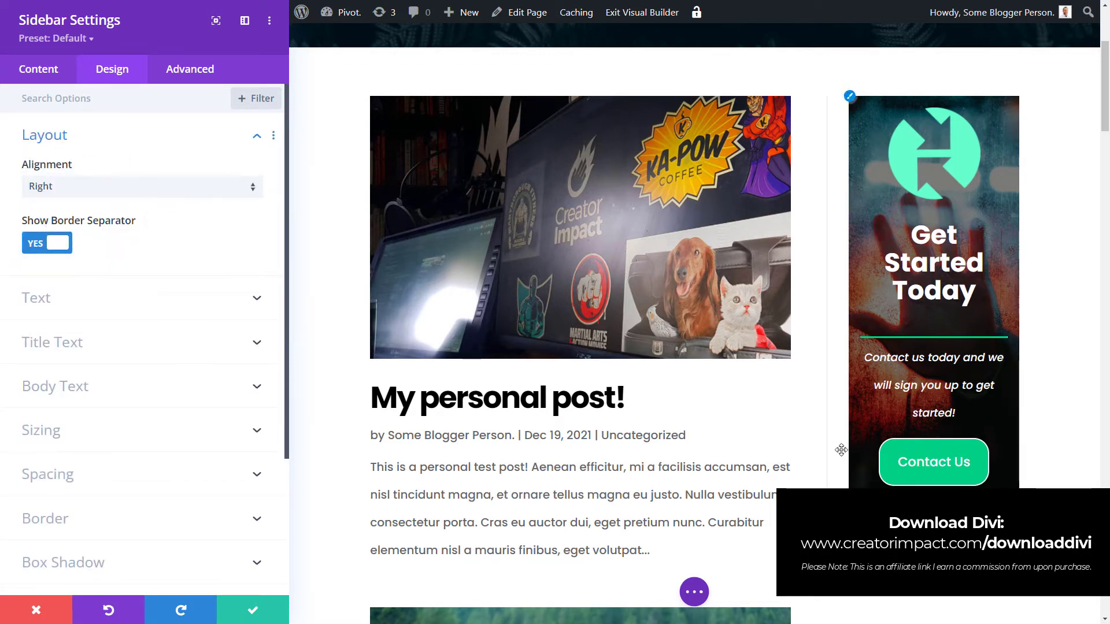
click(34, 246)
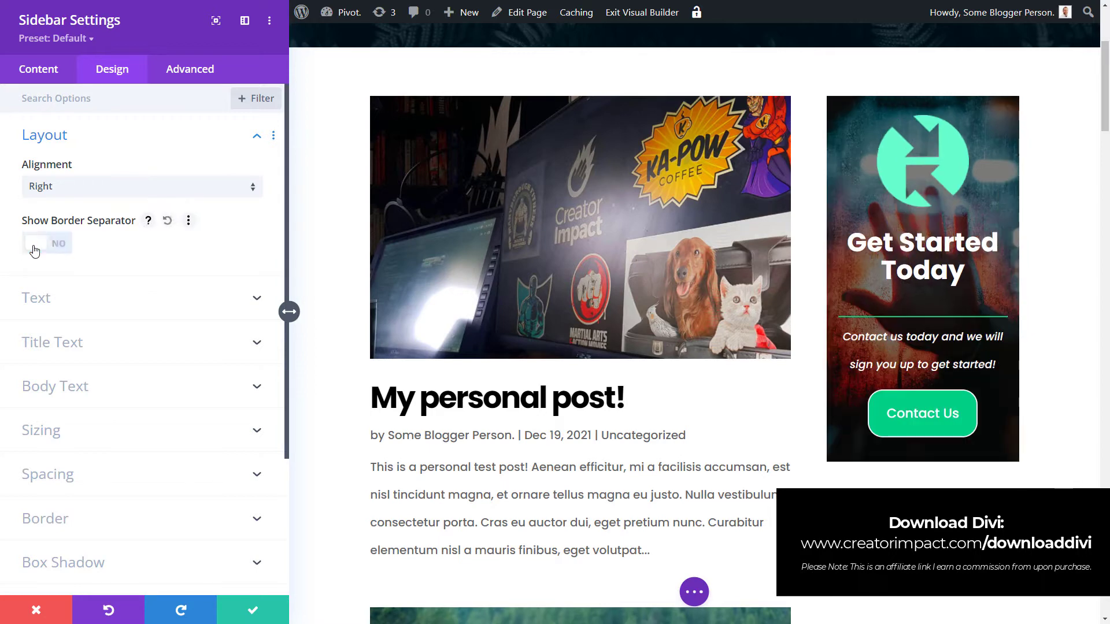
click(267, 610)
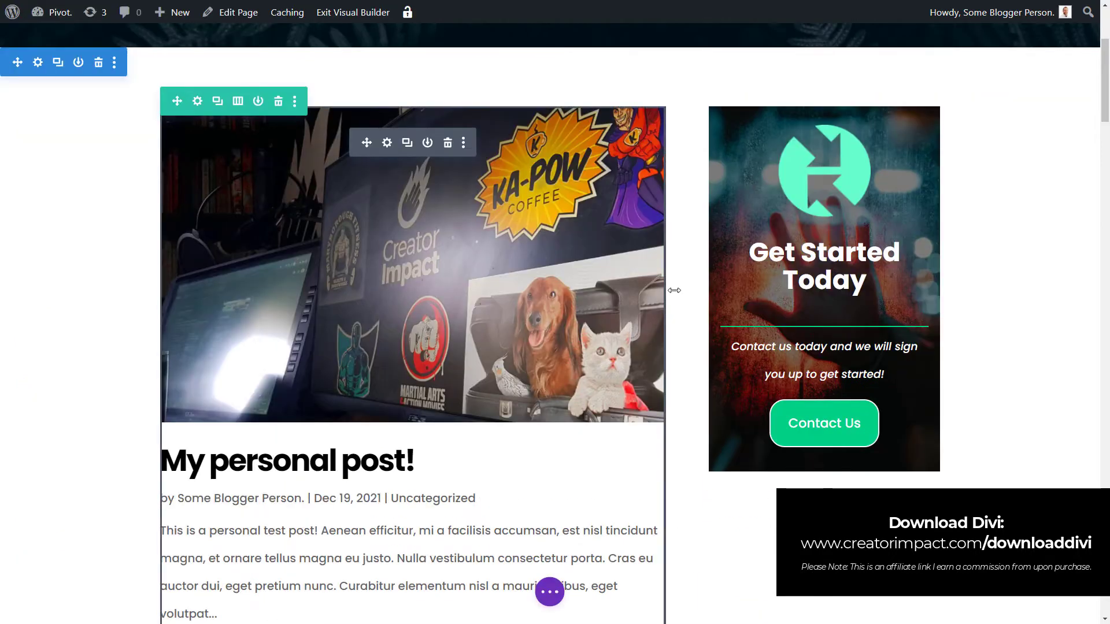
Review the page layout from the title header down through the listed blog posts and the sidebar.
scroll(624, 278, up, 4)
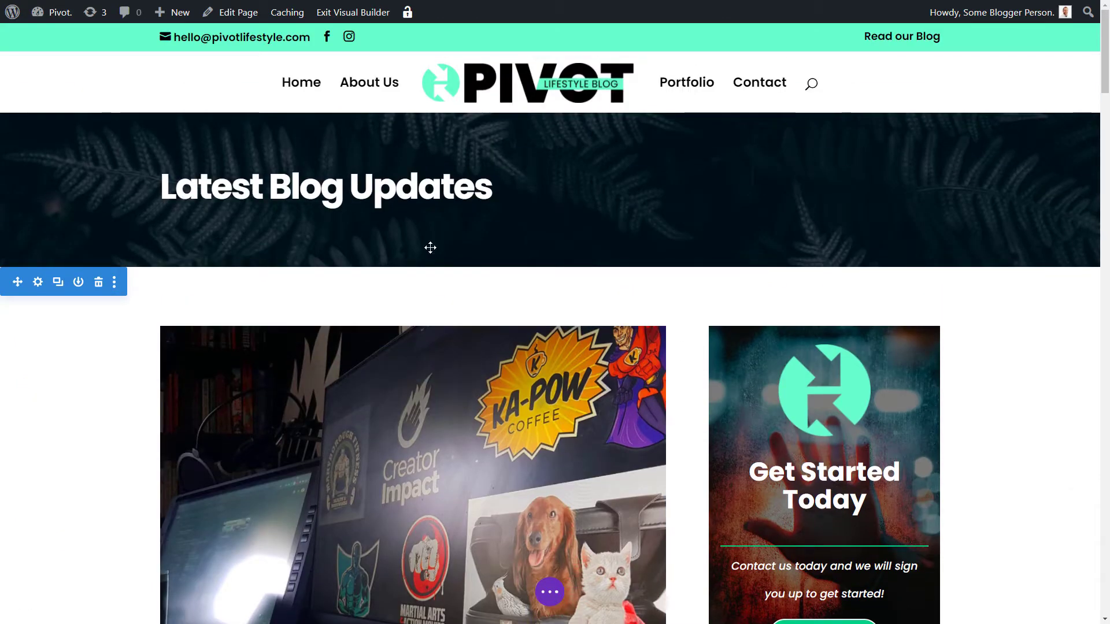
scroll(312, 217, down, 8)
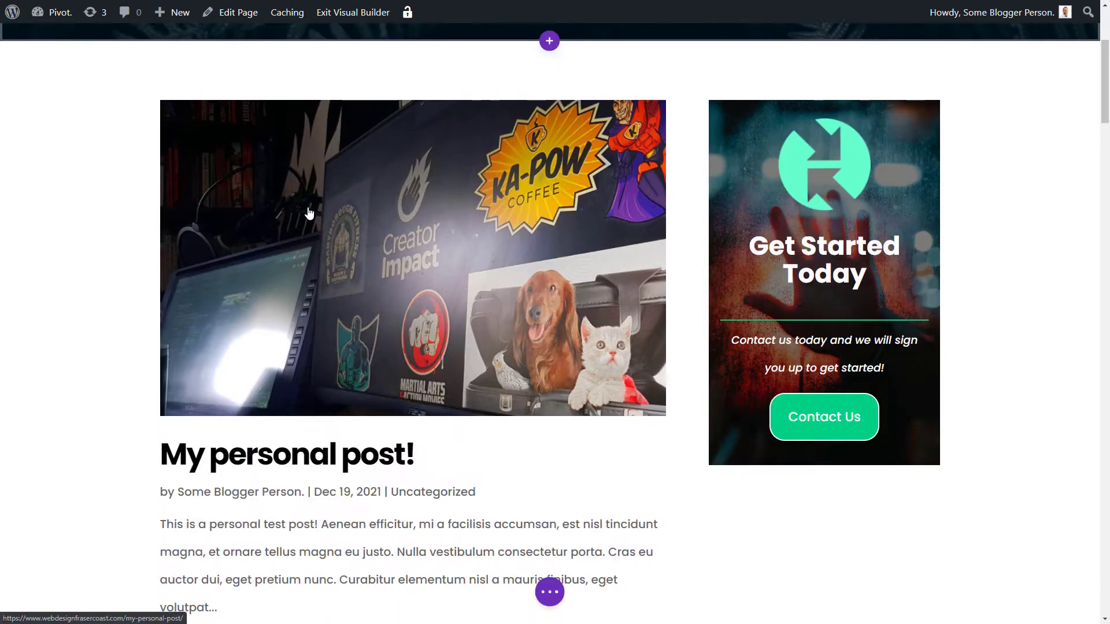
scroll(320, 273, down, 20)
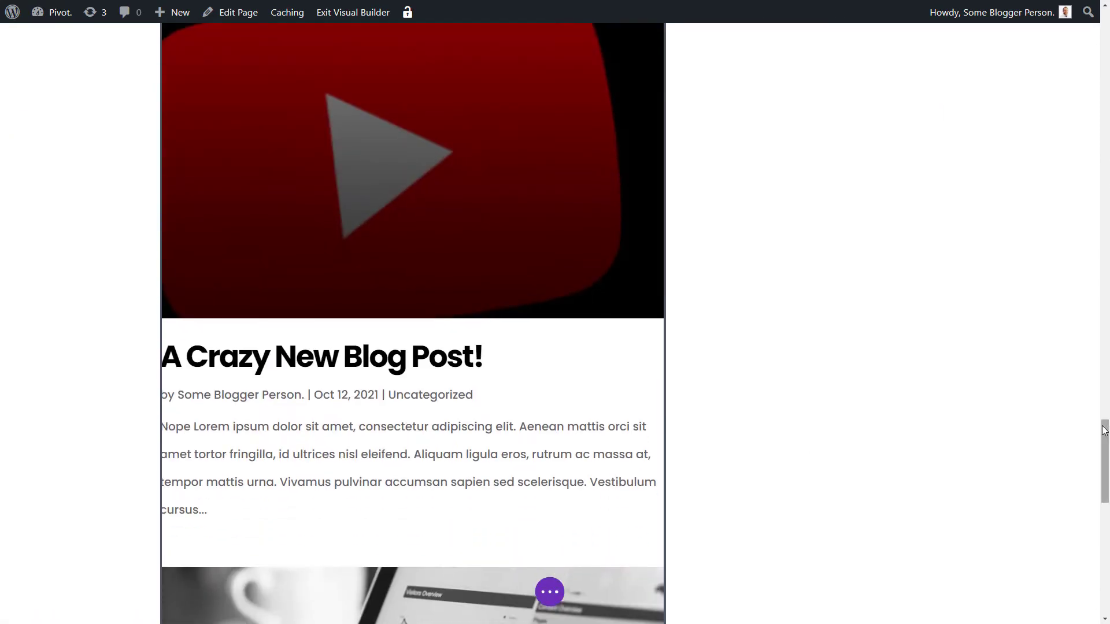
drag(1104, 428, 1089, 44)
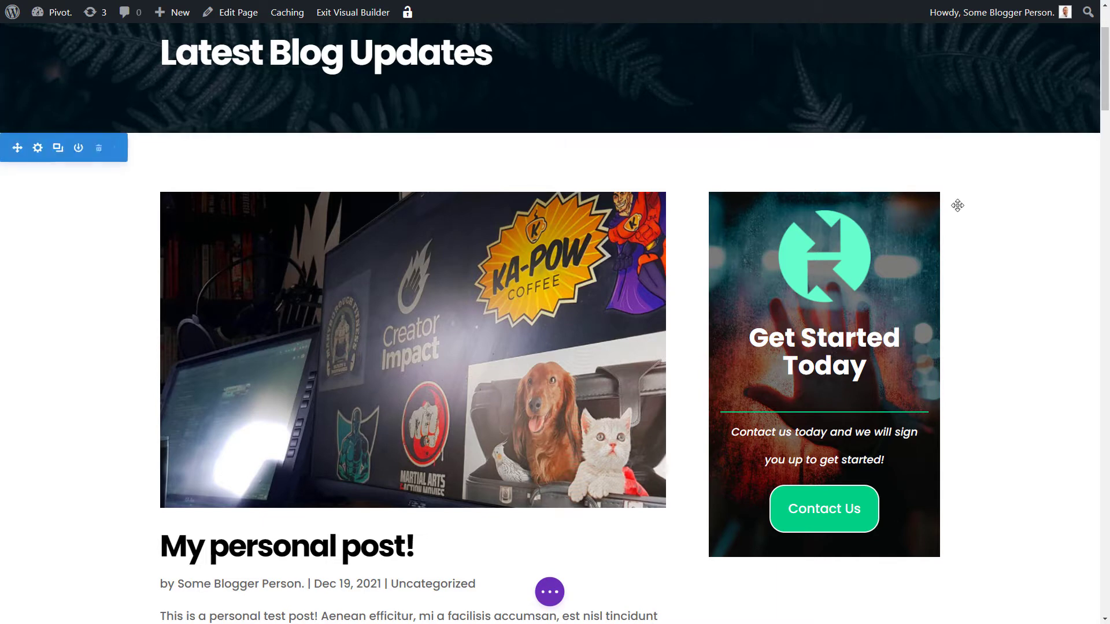
mouse_move(456, 269)
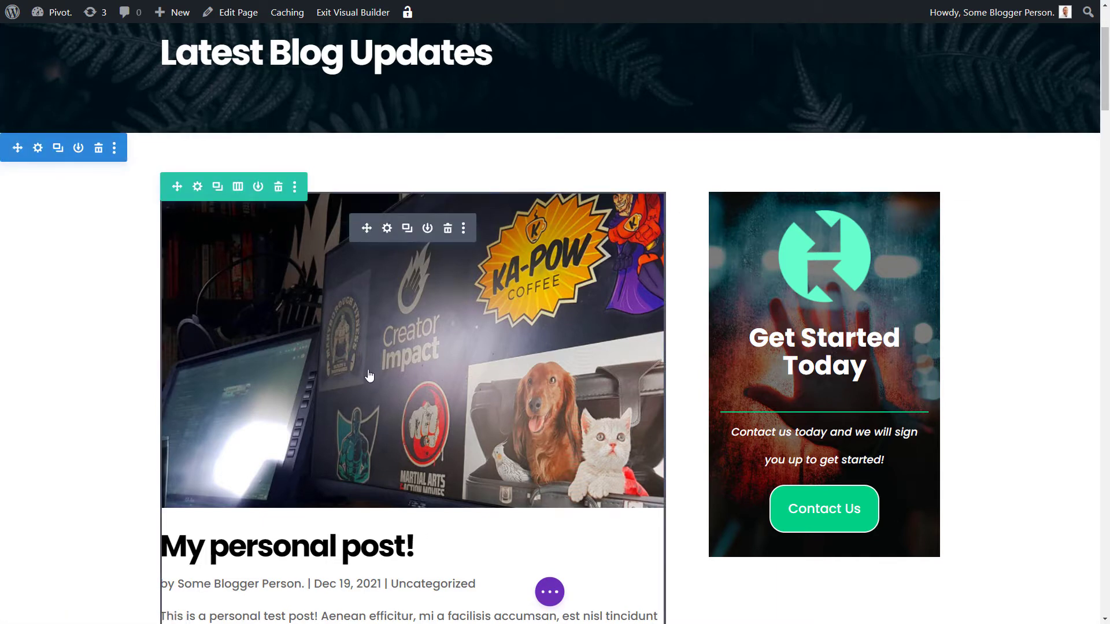
scroll(405, 385, down, 2)
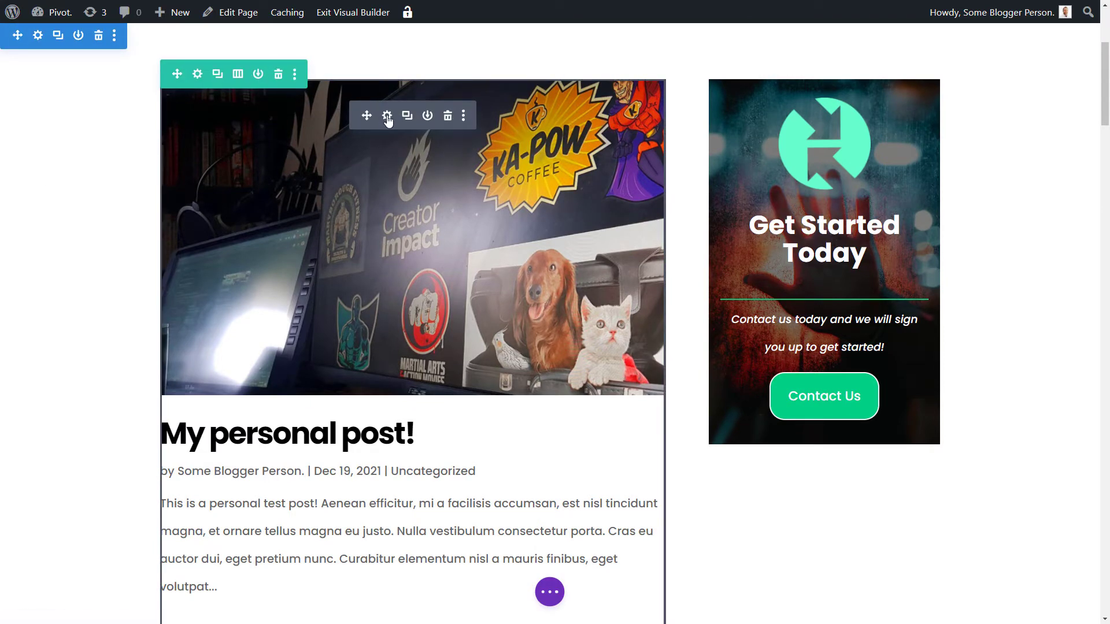
Open the Blog module's settings, try limiting the posts to Category 2, and clear that category filter again.
click(387, 118)
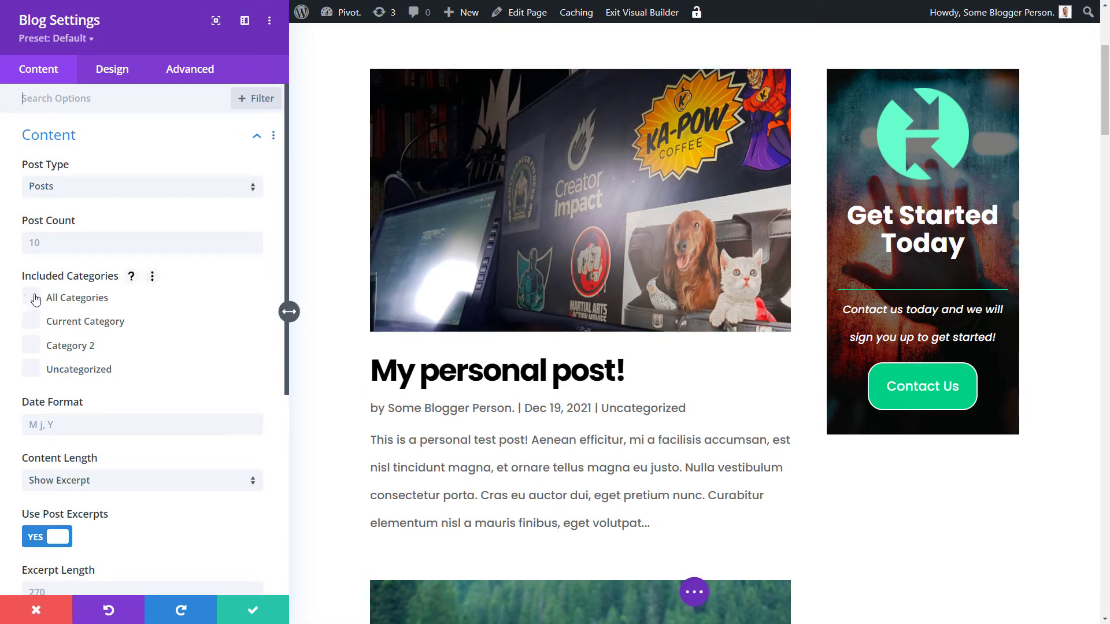
click(33, 345)
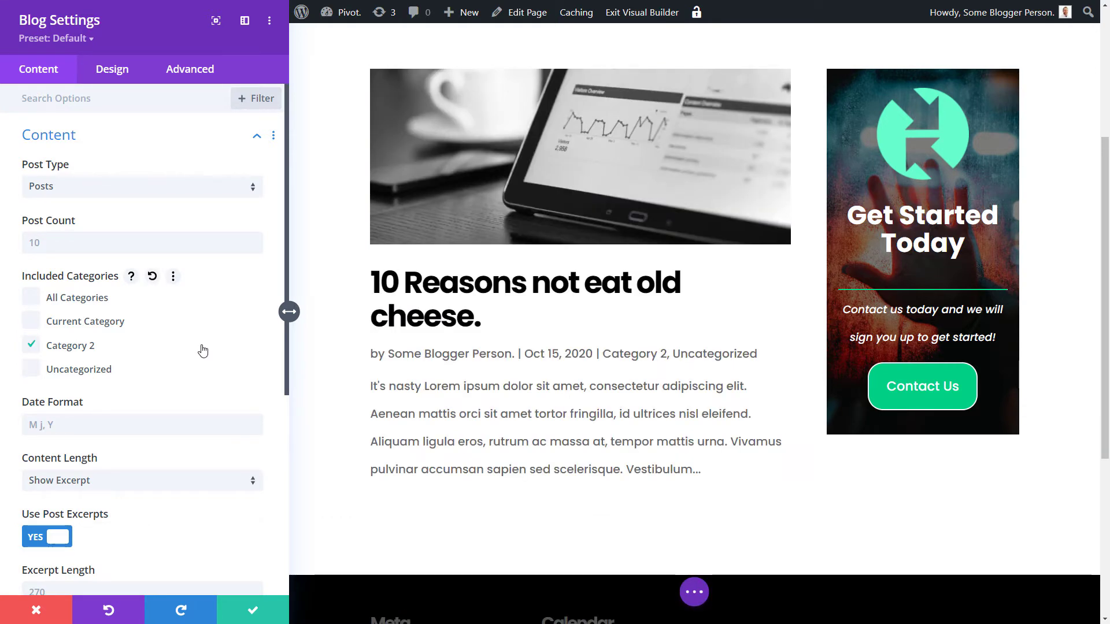
click(33, 346)
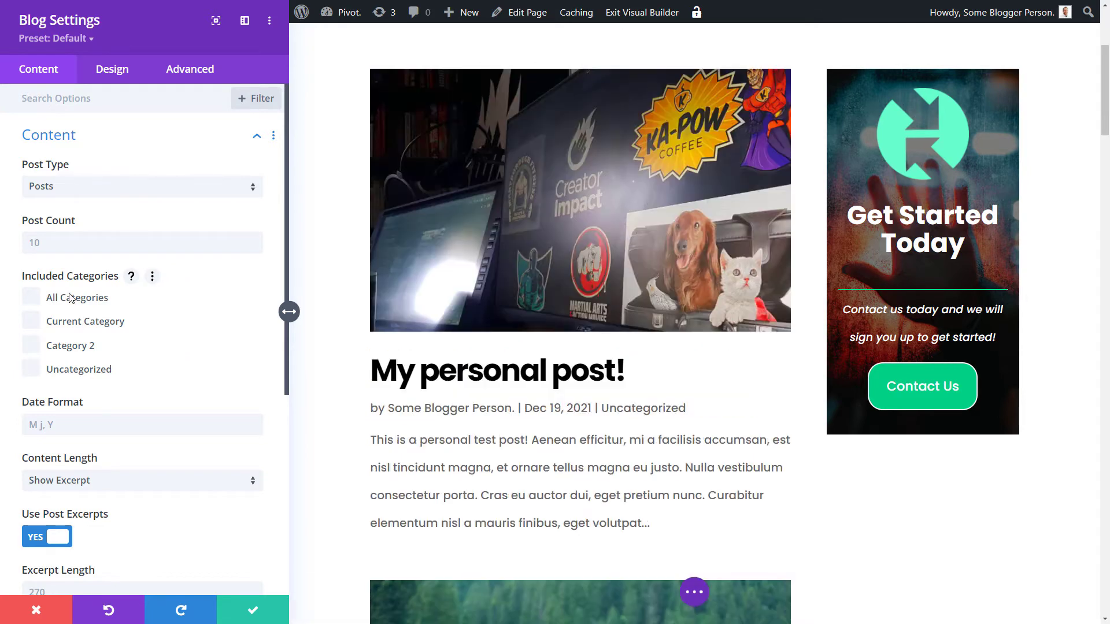
Set the Blog module's post count to 3 and look through the post type options, keeping Posts.
click(63, 241)
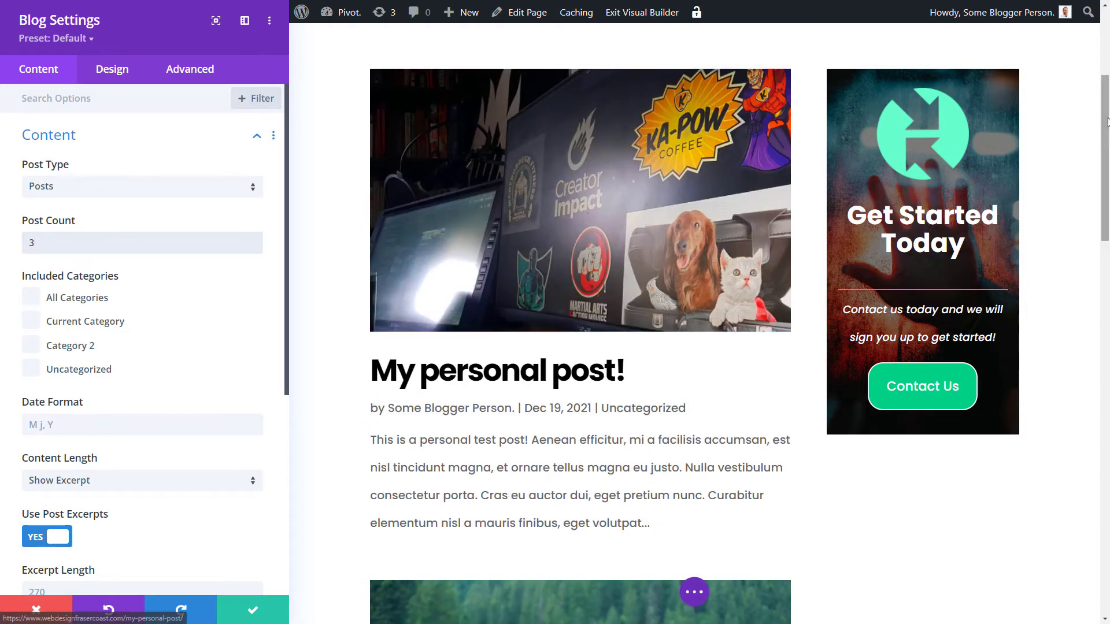
drag(1107, 121, 1107, 468)
drag(1109, 233, 1108, 80)
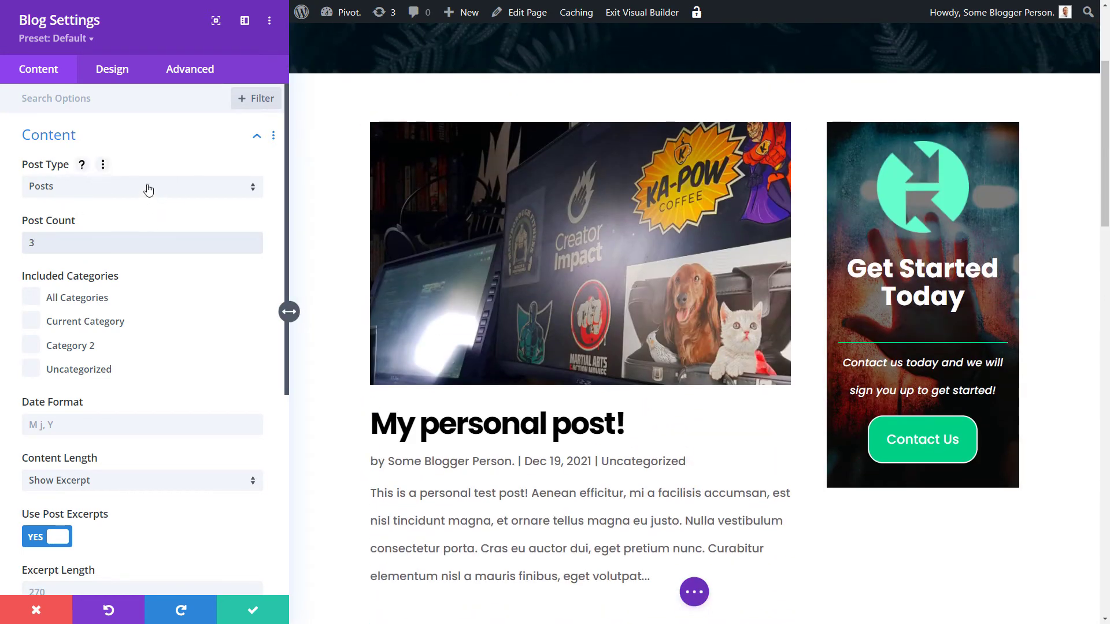
click(81, 188)
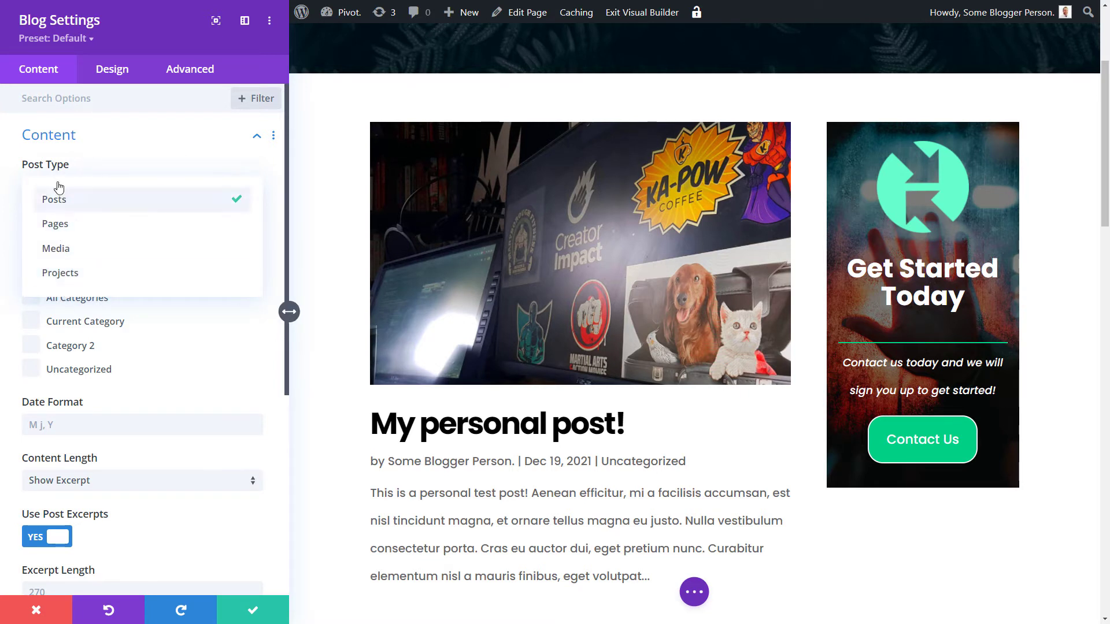
click(178, 137)
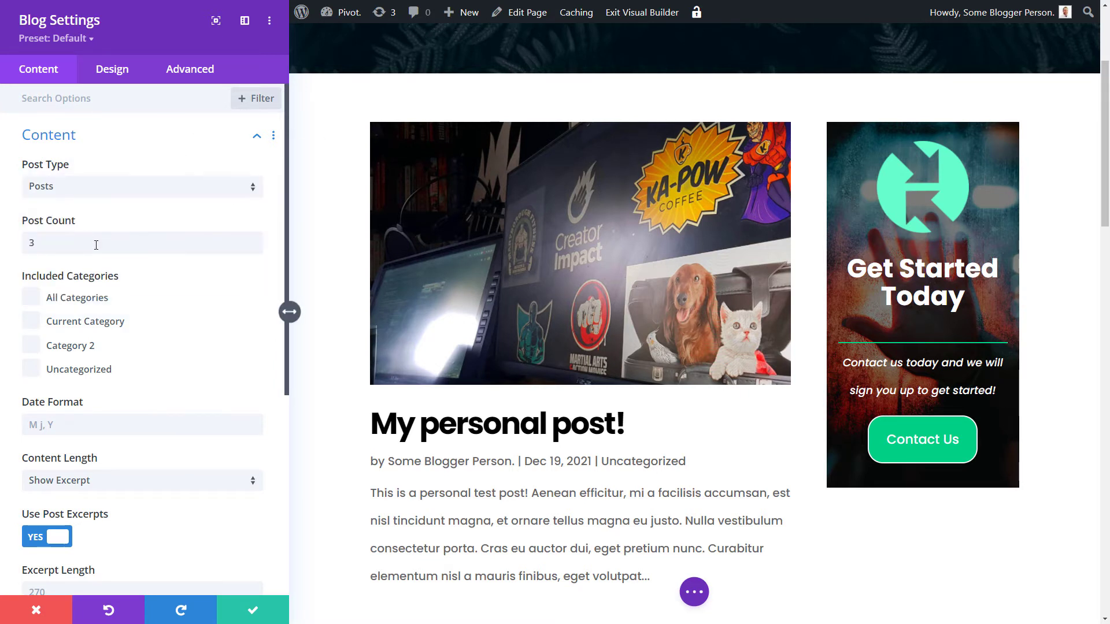
Read the help for the Blog module's date format and set the format to j M Y.
scroll(93, 242, down, 2)
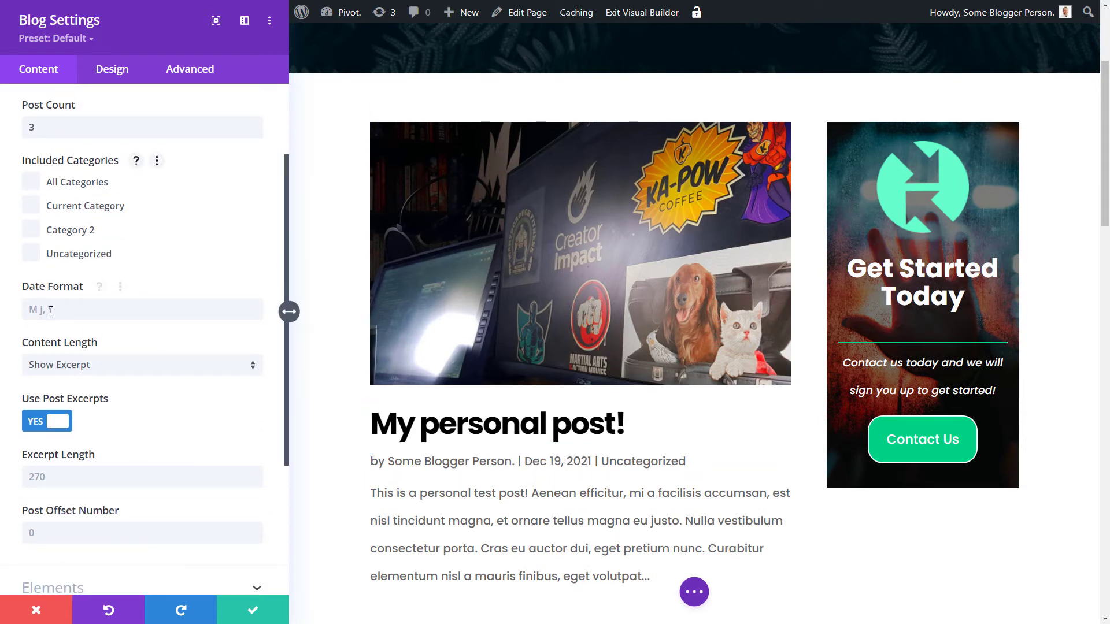
click(96, 289)
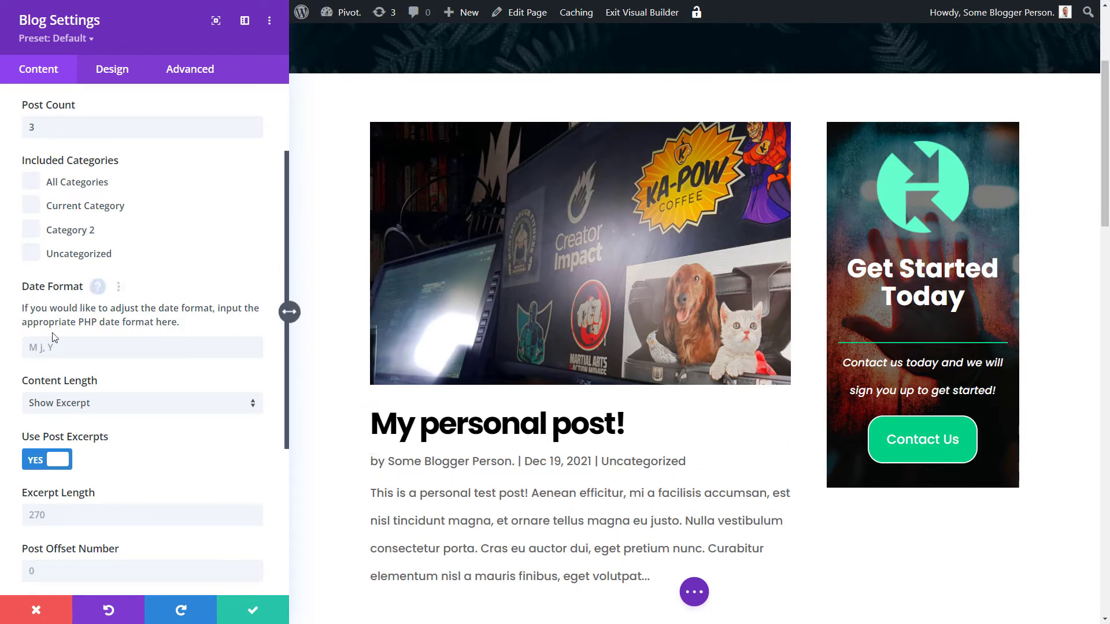
click(80, 347)
text(j M)
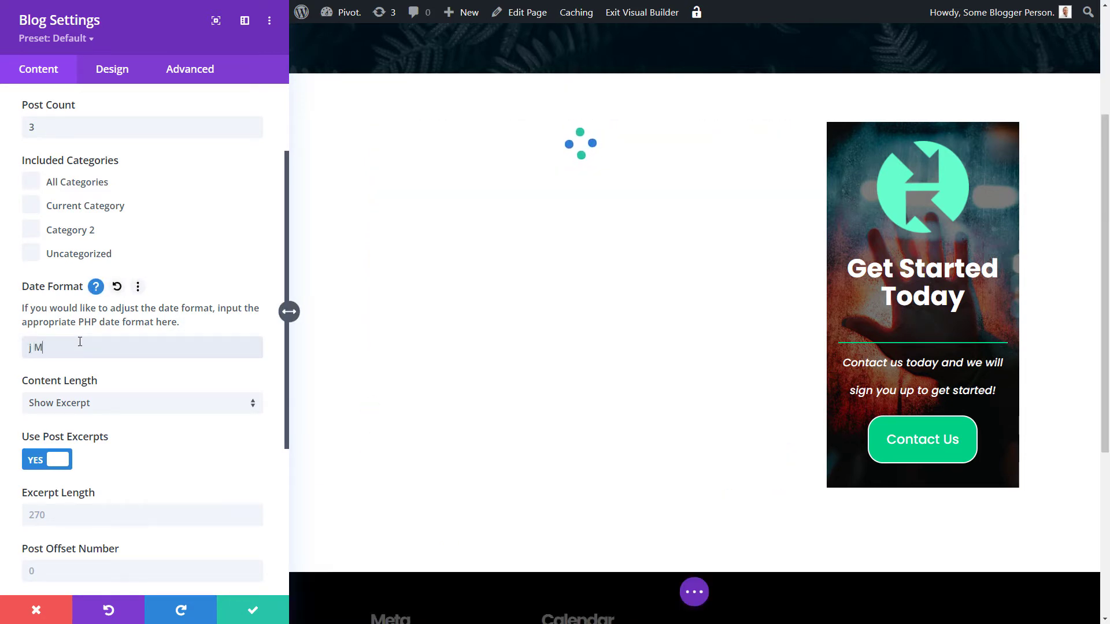
text(, Y)
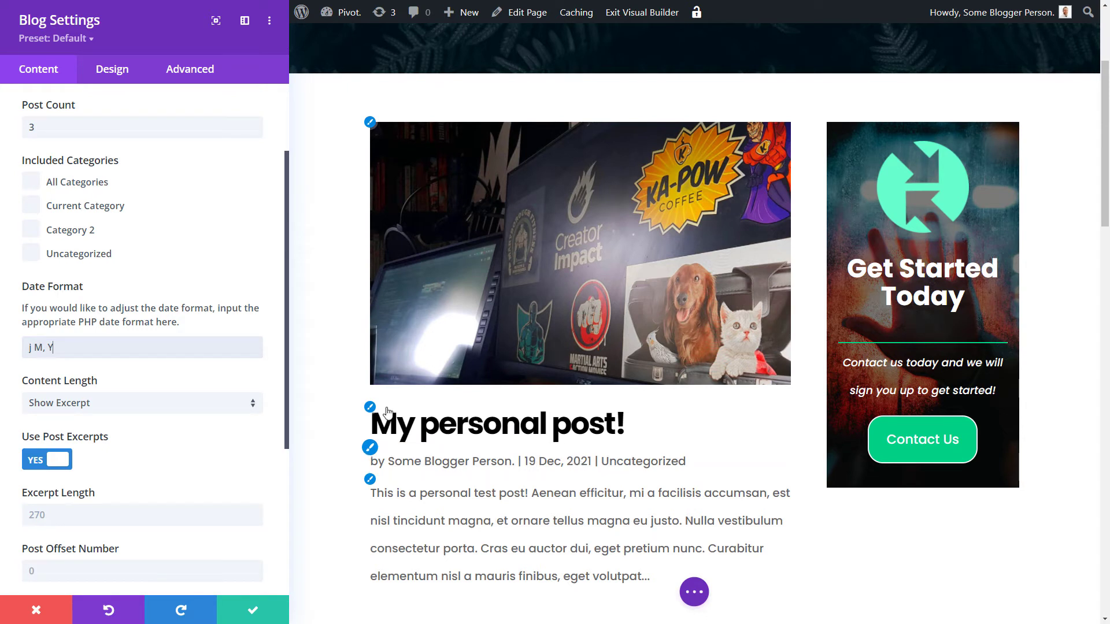
click(45, 348)
key(BackSpace)
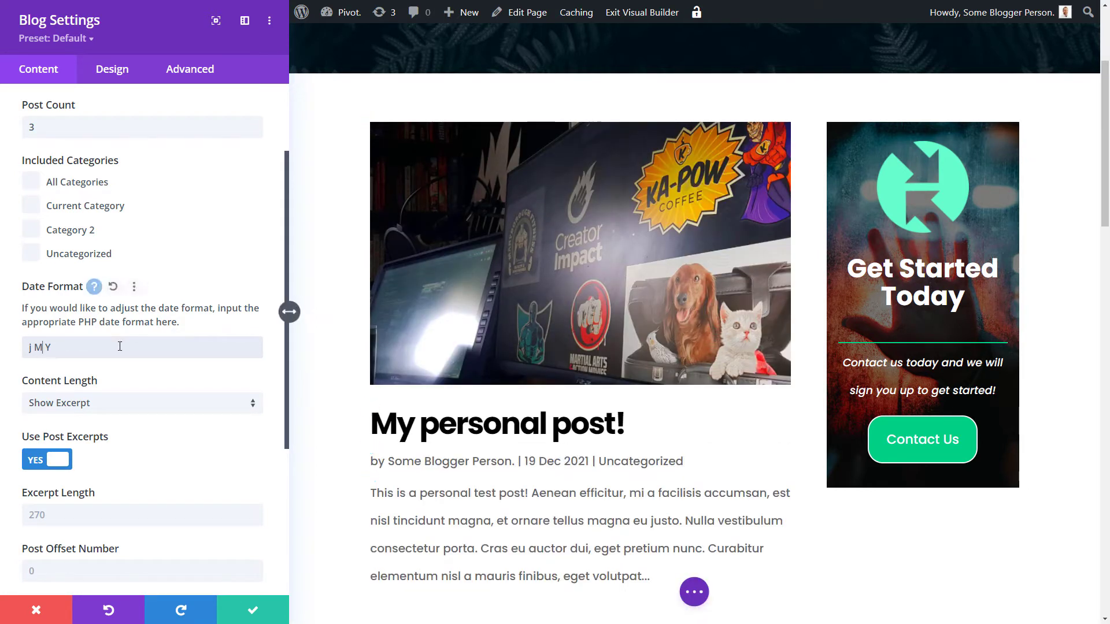
Turn off Use Post Excerpts in the Blog module and set the excerpt length to 110.
scroll(40, 373, down, 2)
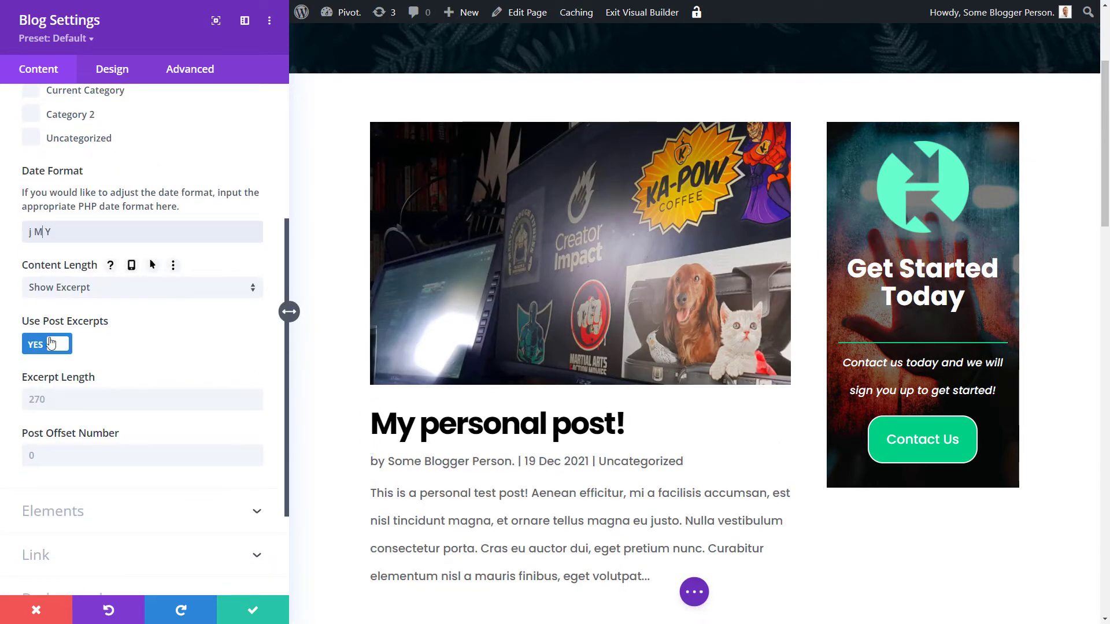
click(51, 344)
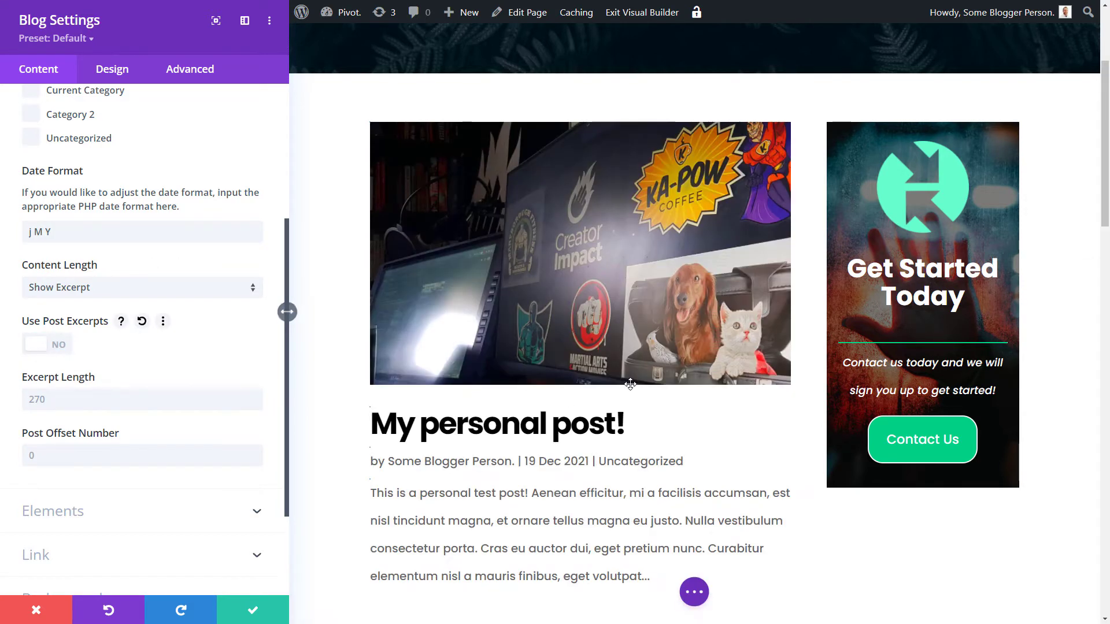
scroll(610, 389, down, 2)
click(71, 394)
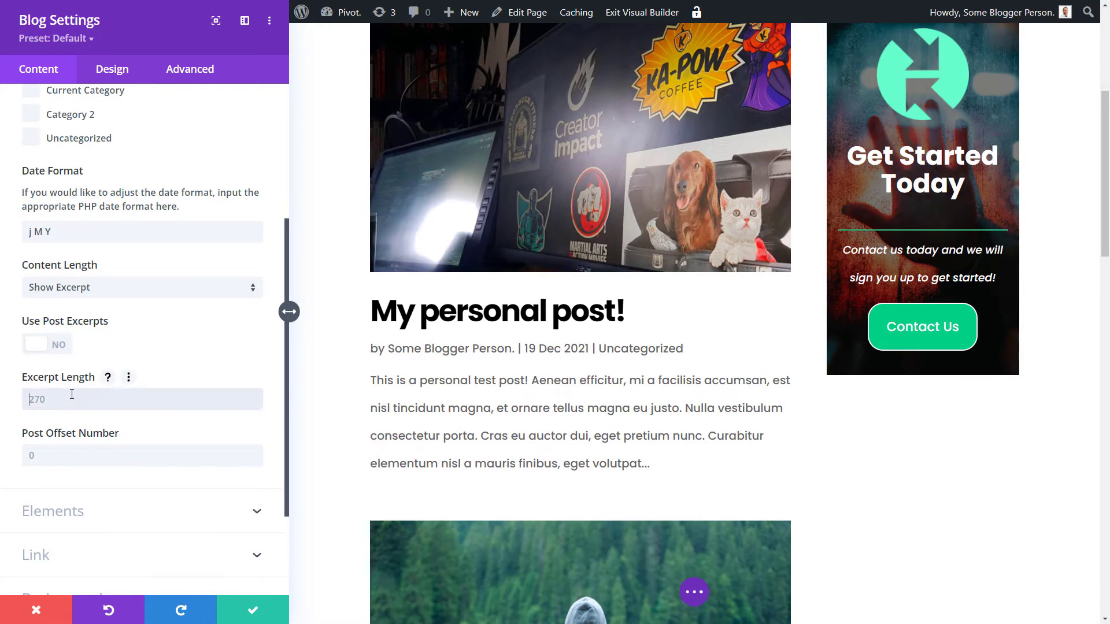
text(110)
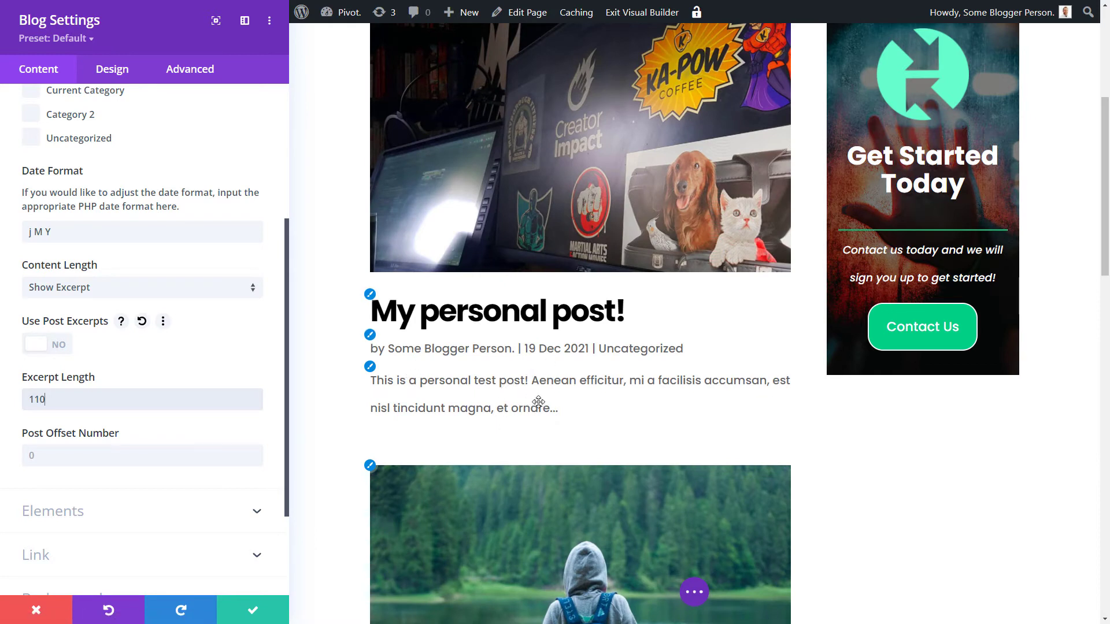
Look through the Blog module's content length options, keeping Show Excerpt, and examine the post offset setting.
click(58, 296)
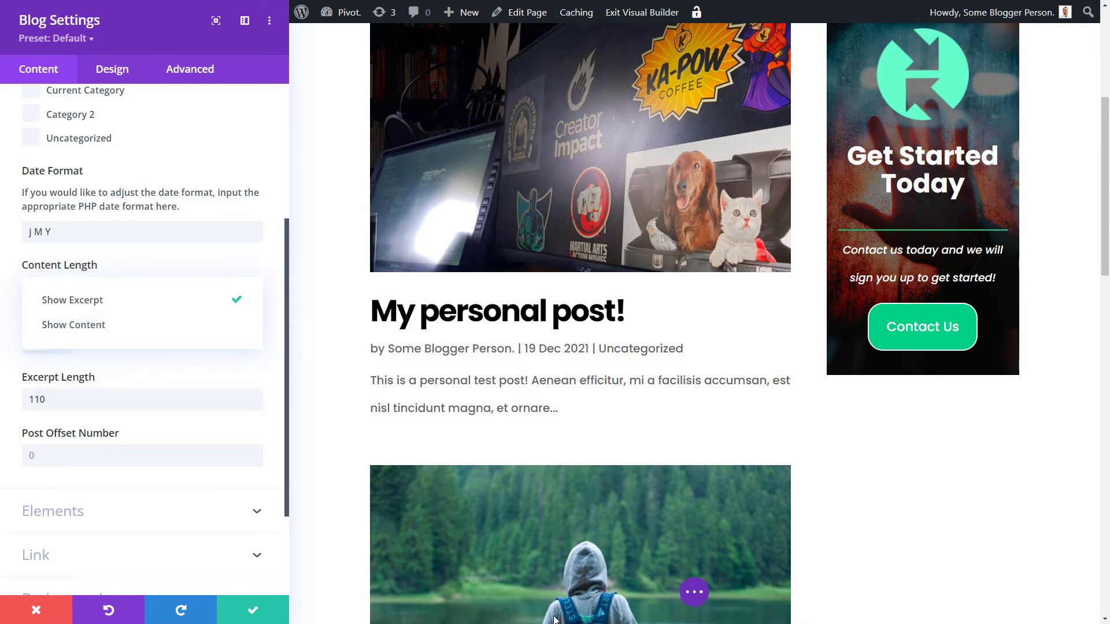
click(182, 232)
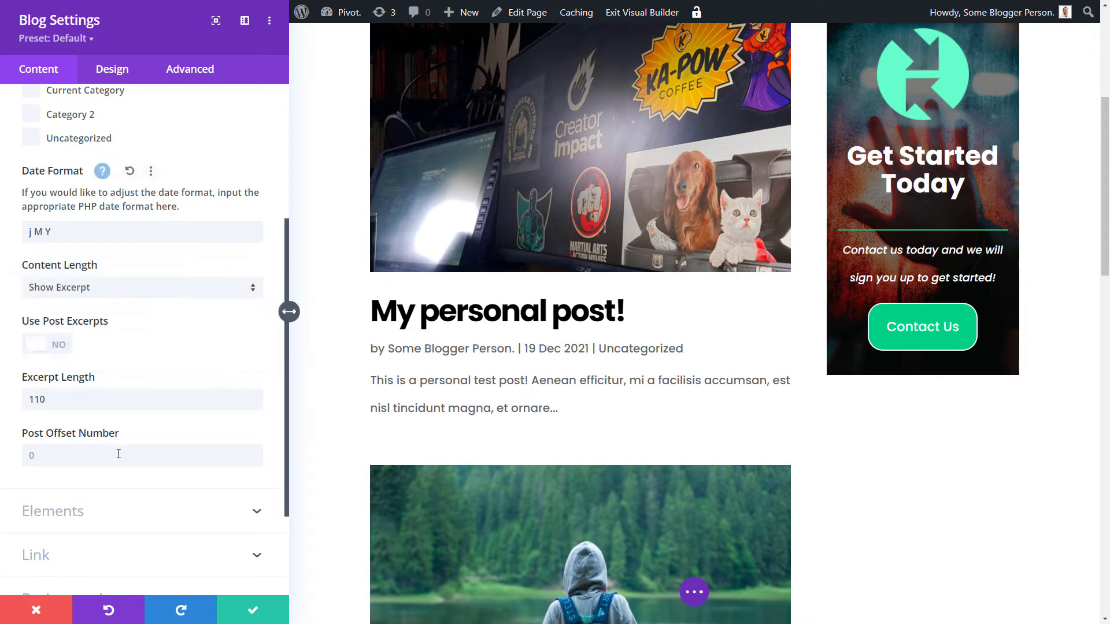
scroll(42, 330, down, 2)
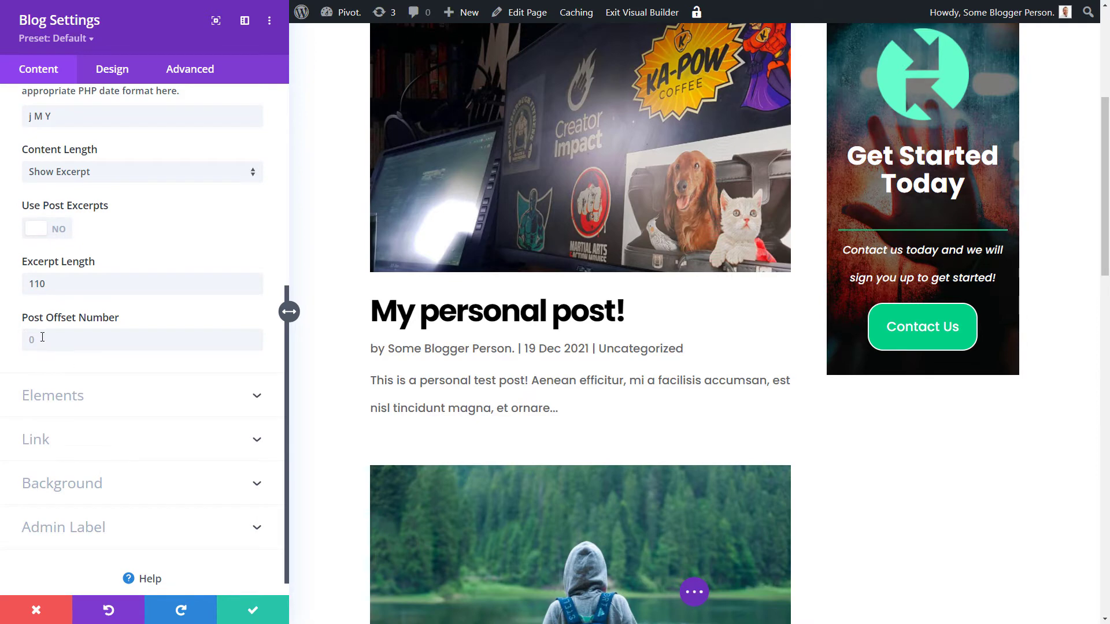
scroll(468, 382, up, 4)
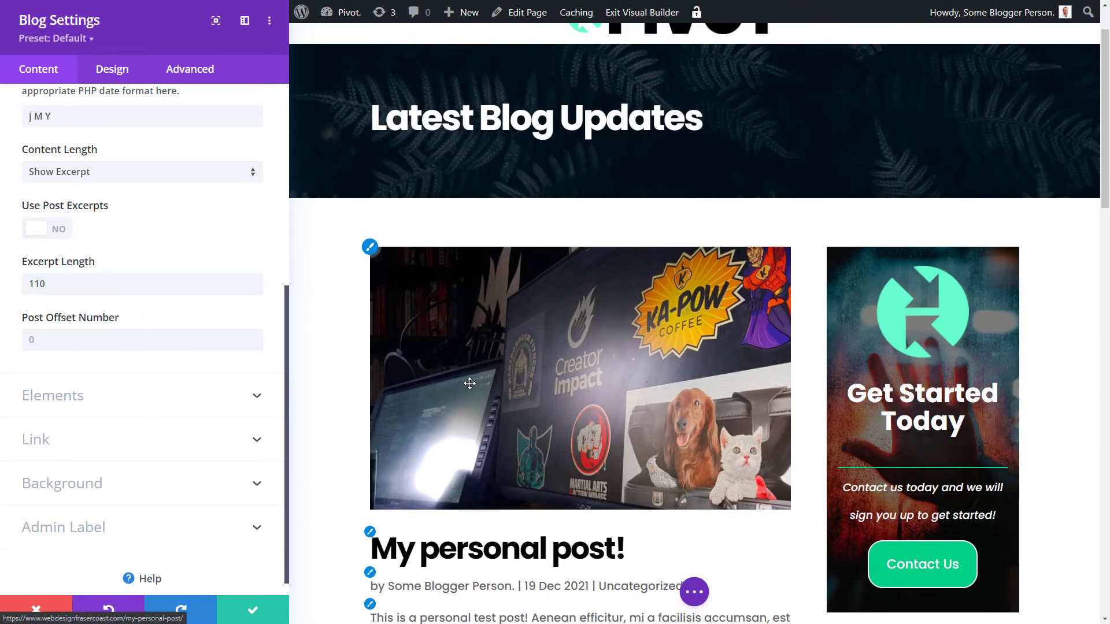
scroll(116, 384, down, 1)
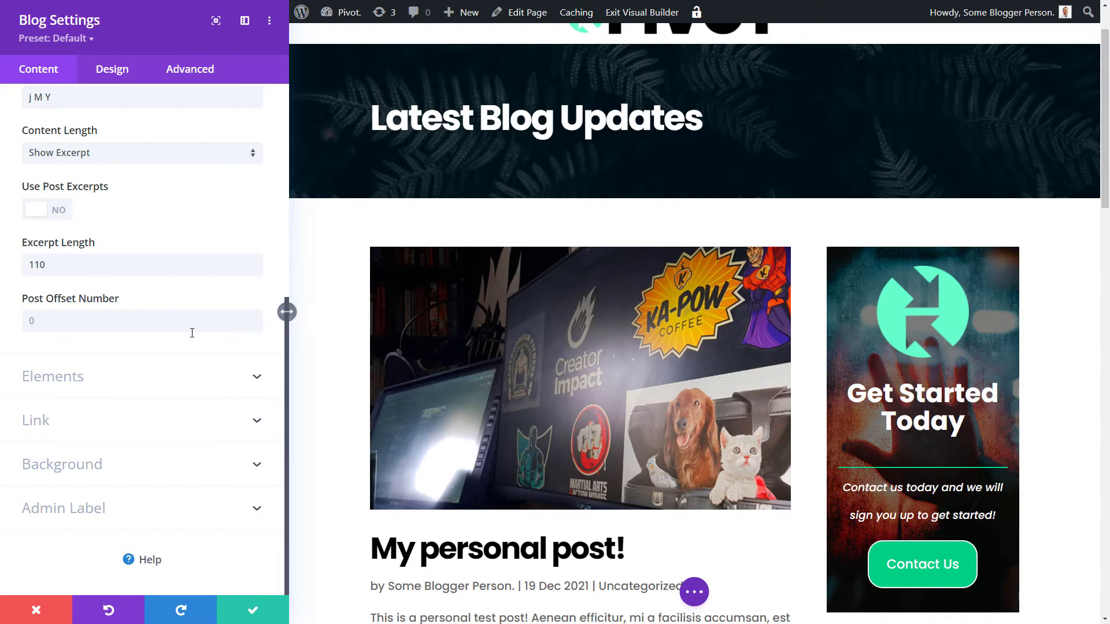
In the Blog module's elements, turn on the Read More button and turn off the categories, date and author.
click(116, 380)
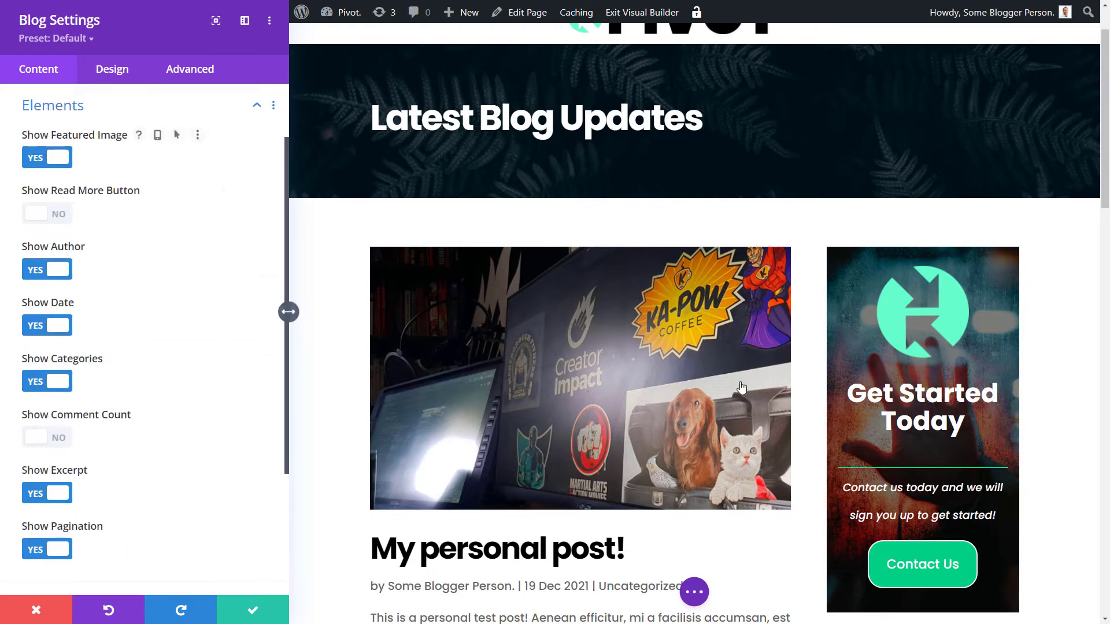
scroll(706, 377, down, 2)
scroll(706, 377, down, 1)
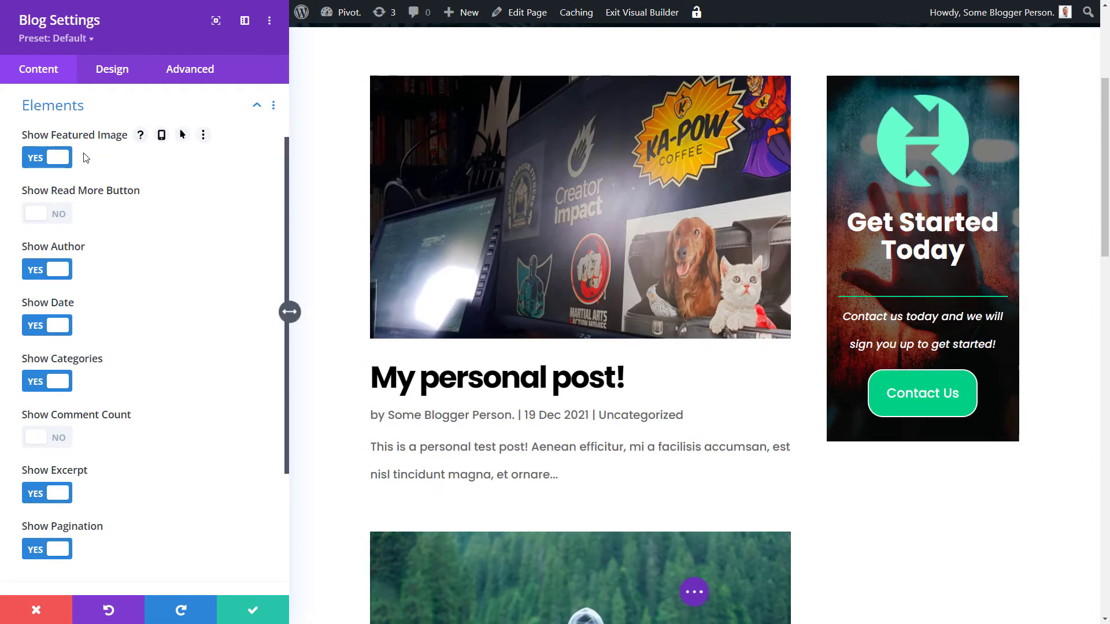
click(49, 212)
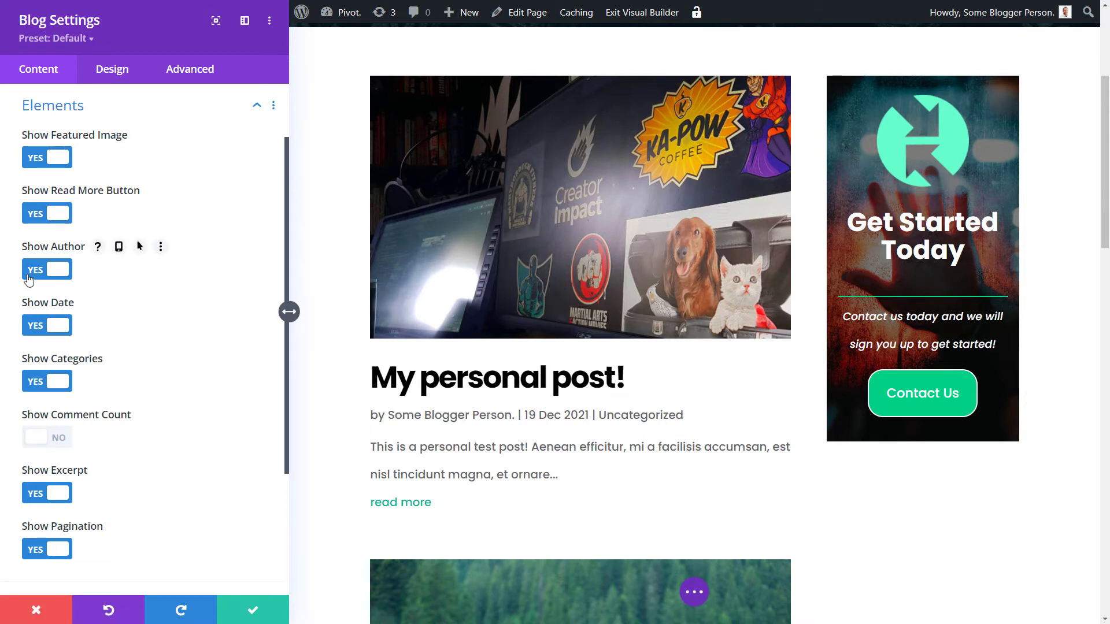
click(45, 381)
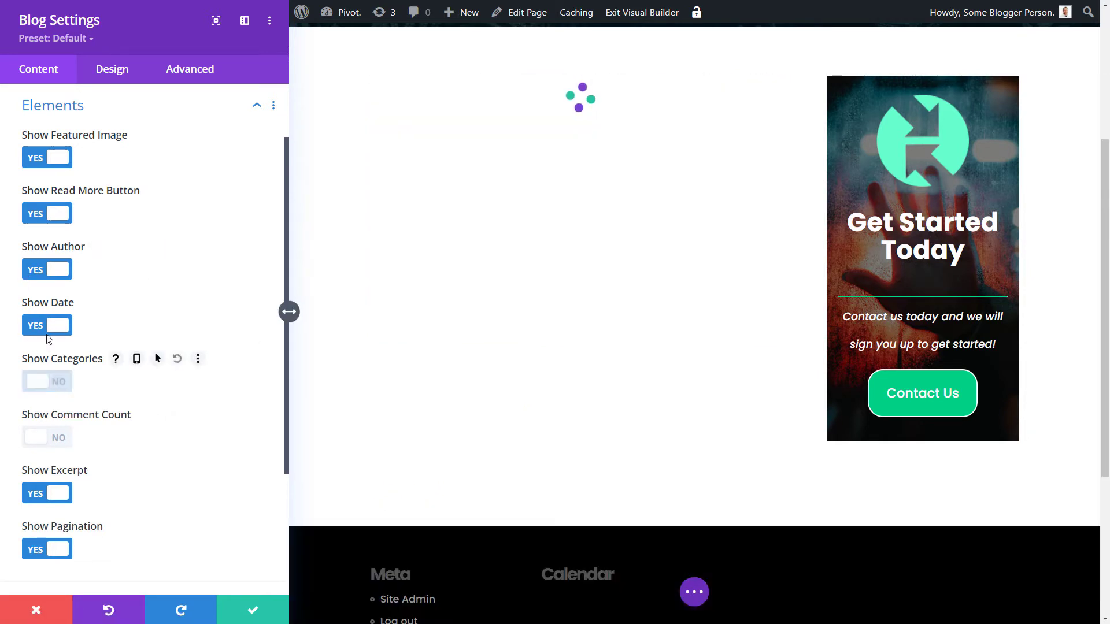
click(46, 326)
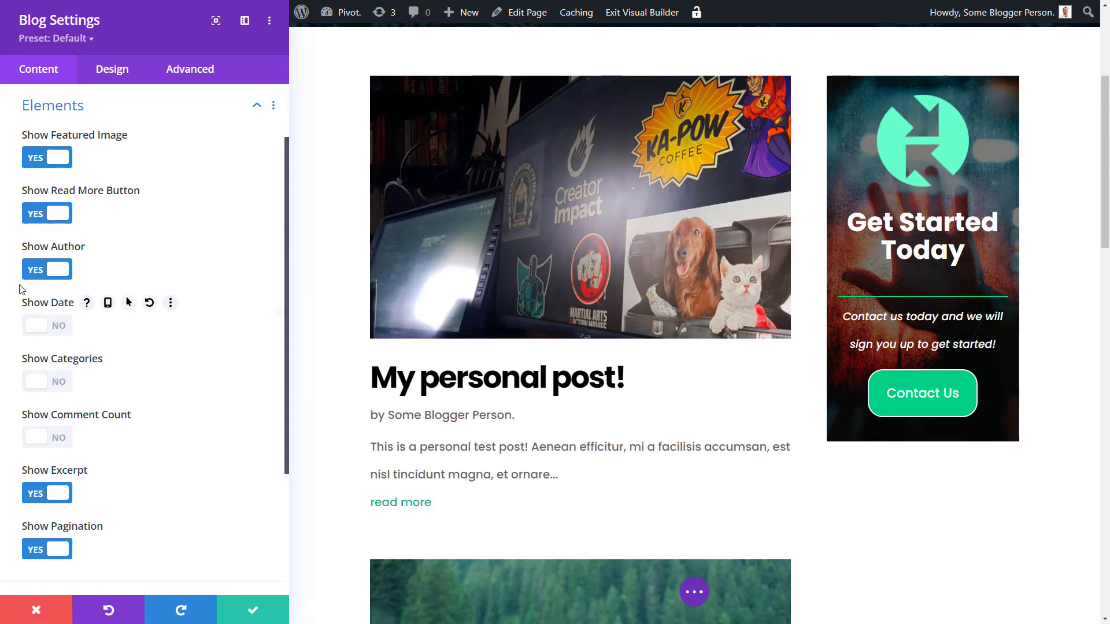
click(38, 275)
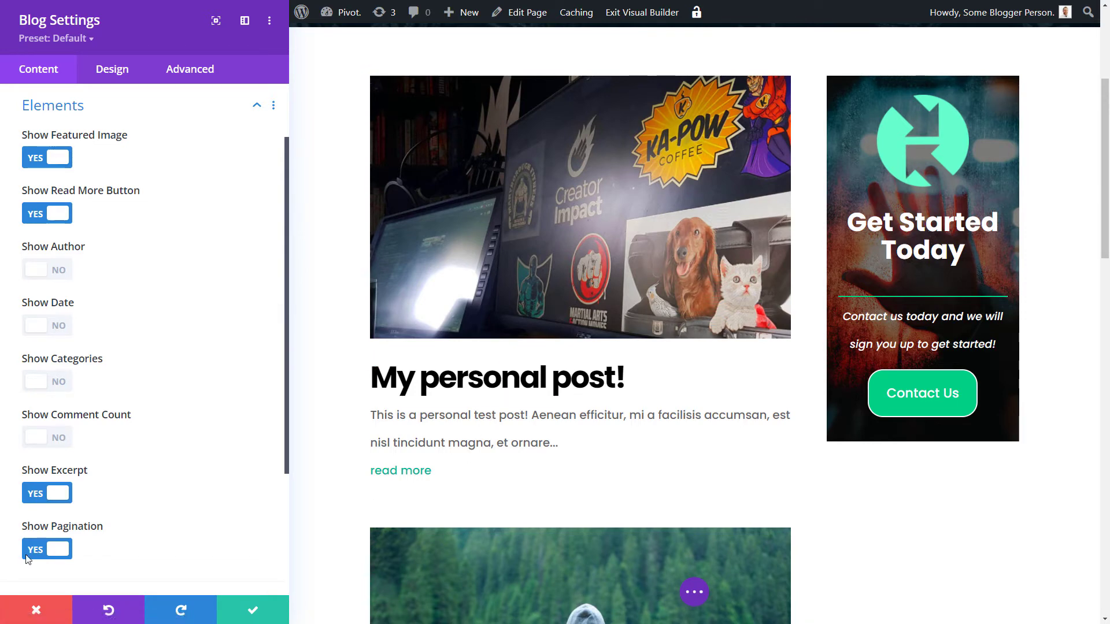
Check the Older Entries link below the posts and turn off pagination in the Blog module.
scroll(1091, 337, down, 5)
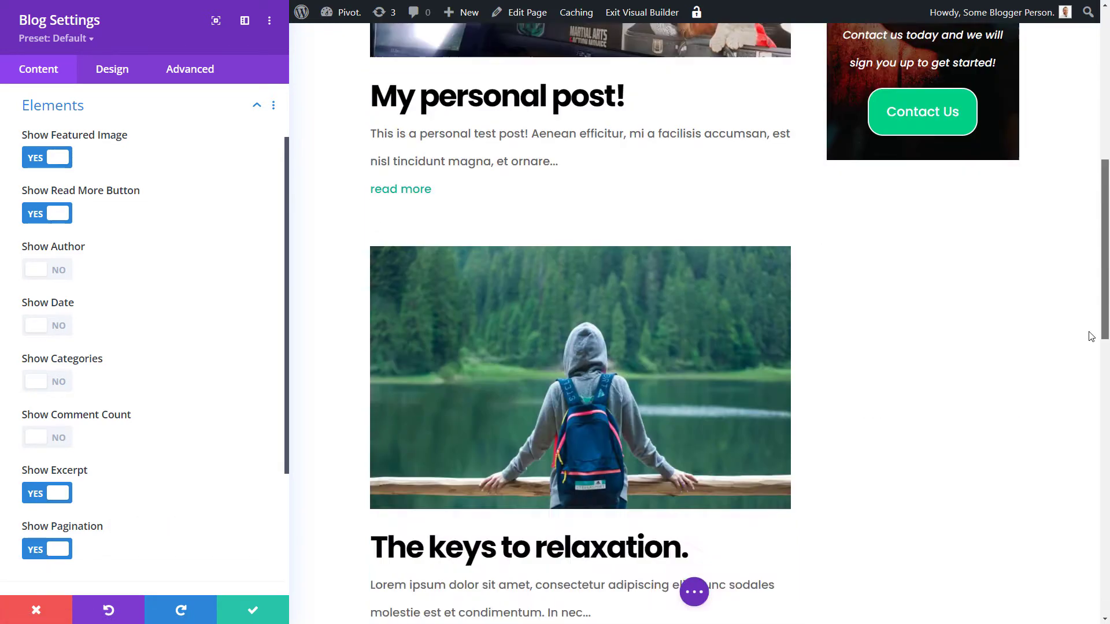
scroll(1091, 336, down, 15)
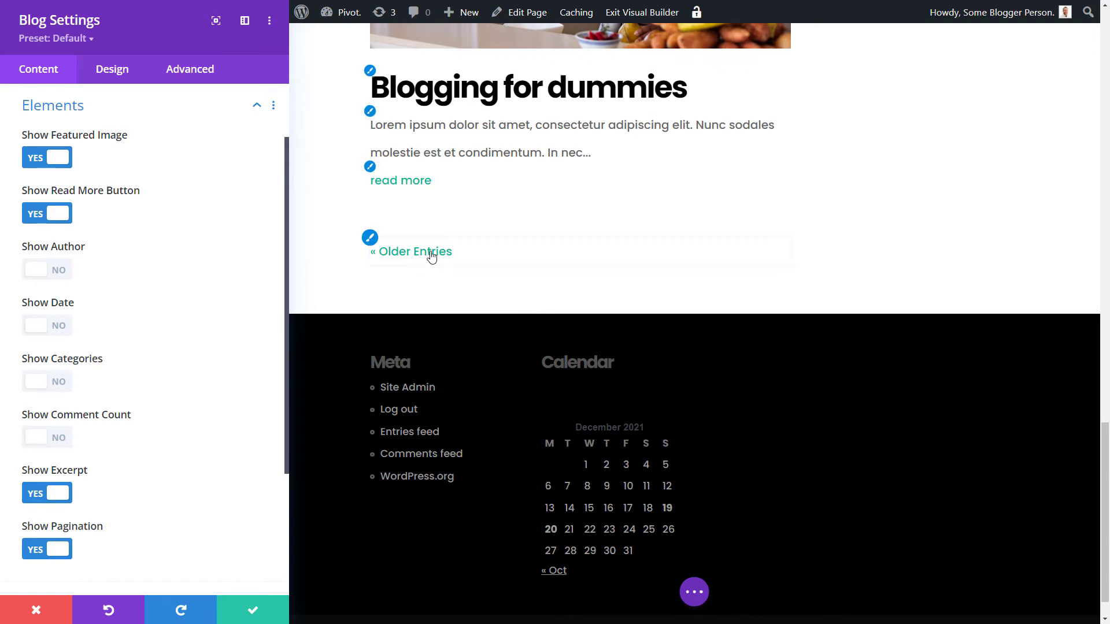
click(50, 548)
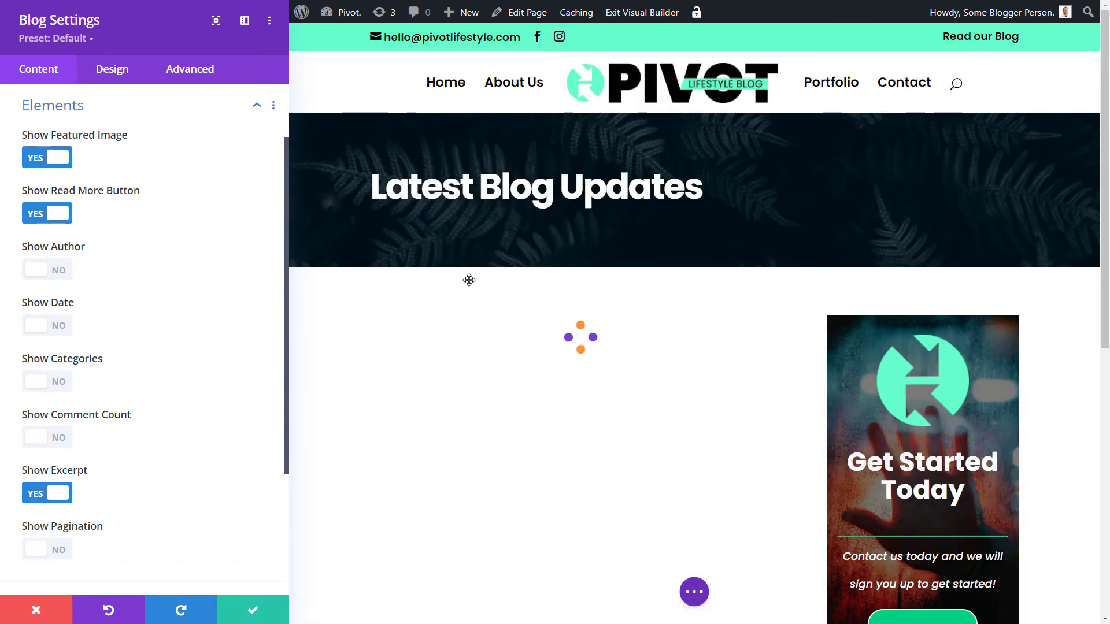
Examine the Blog module's link settings and the read more link below the first post.
scroll(142, 307, down, 3)
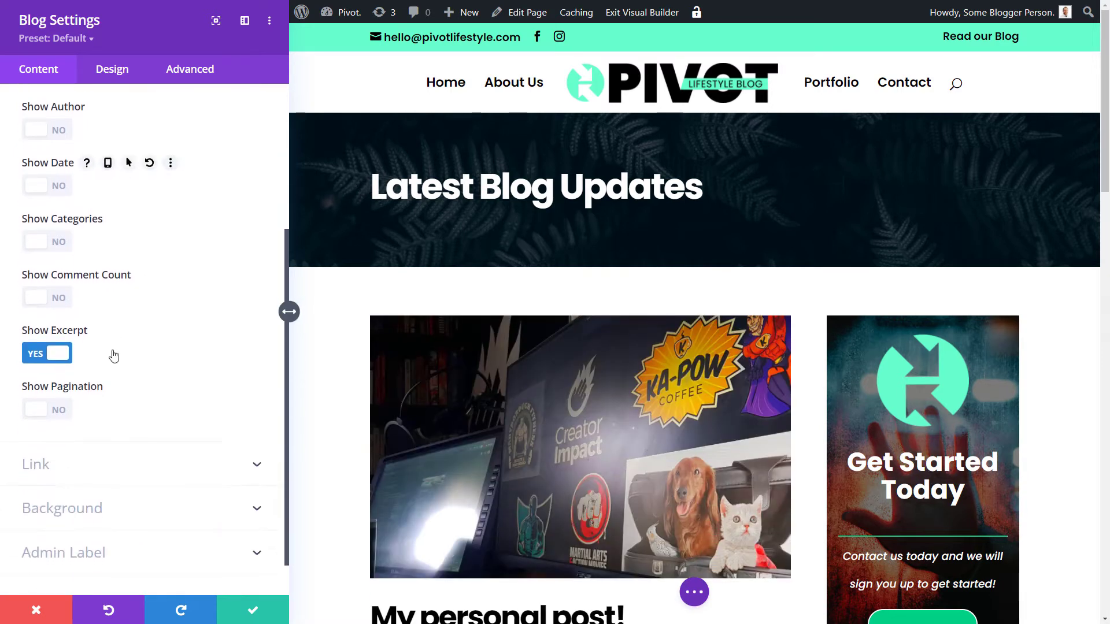
scroll(114, 356, down, 1)
click(38, 425)
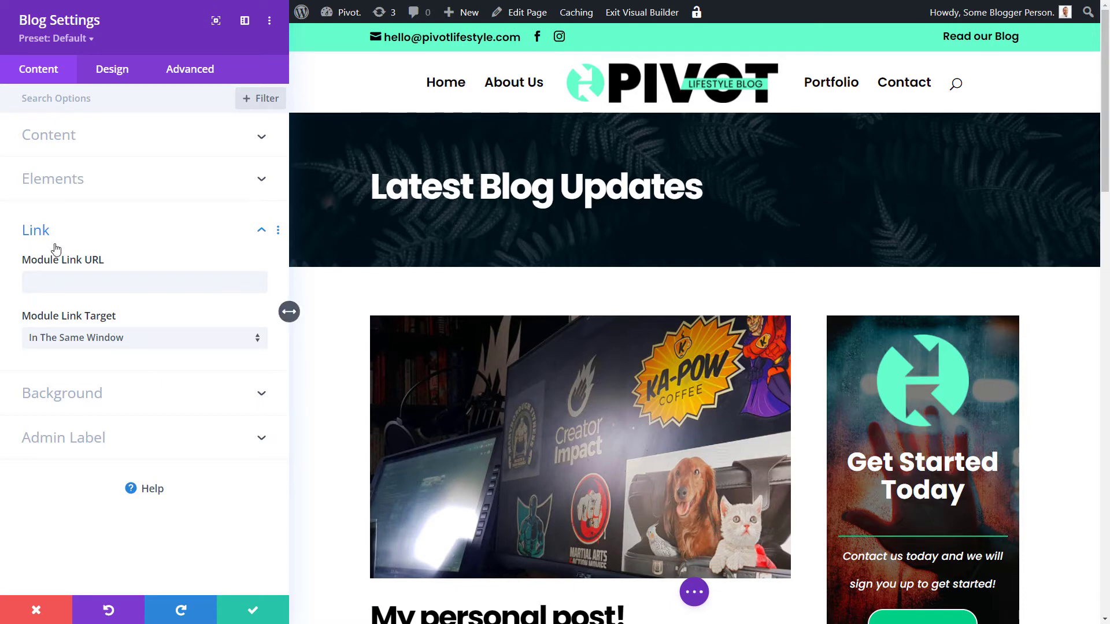
scroll(466, 360, down, 3)
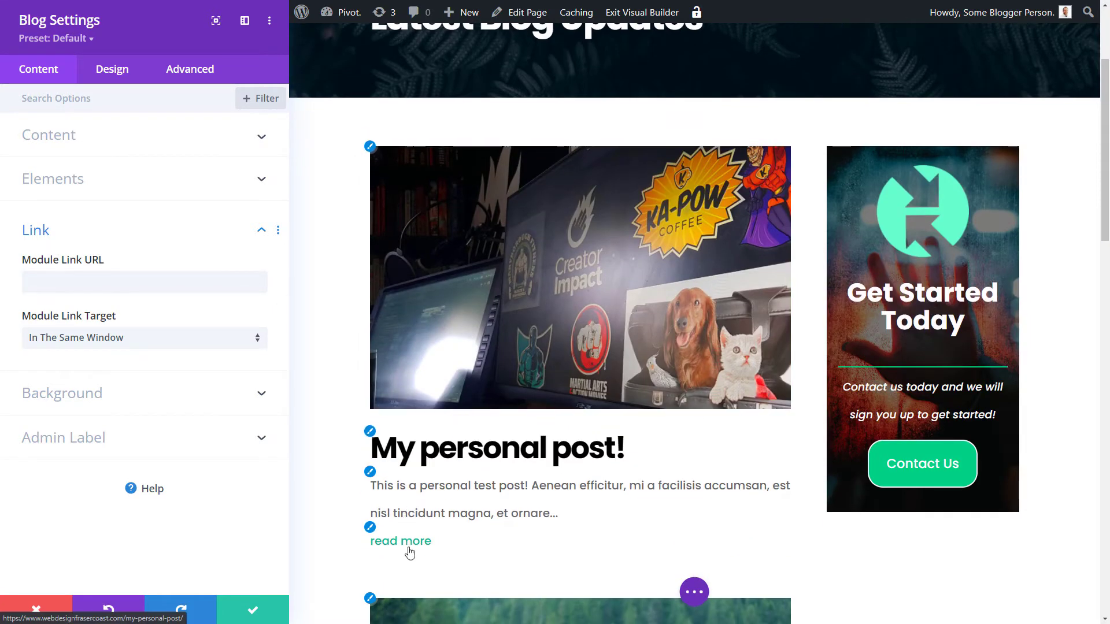
scroll(387, 292, down, 4)
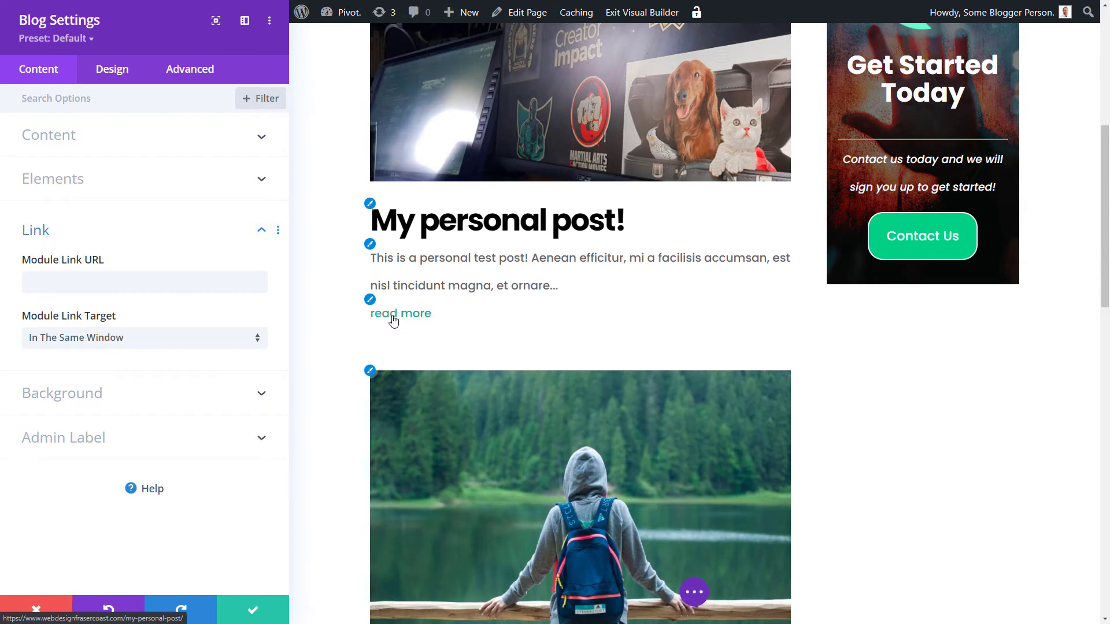
Try small caps on the Blog module's Read More text, remove it, and apply uppercase style instead.
click(112, 69)
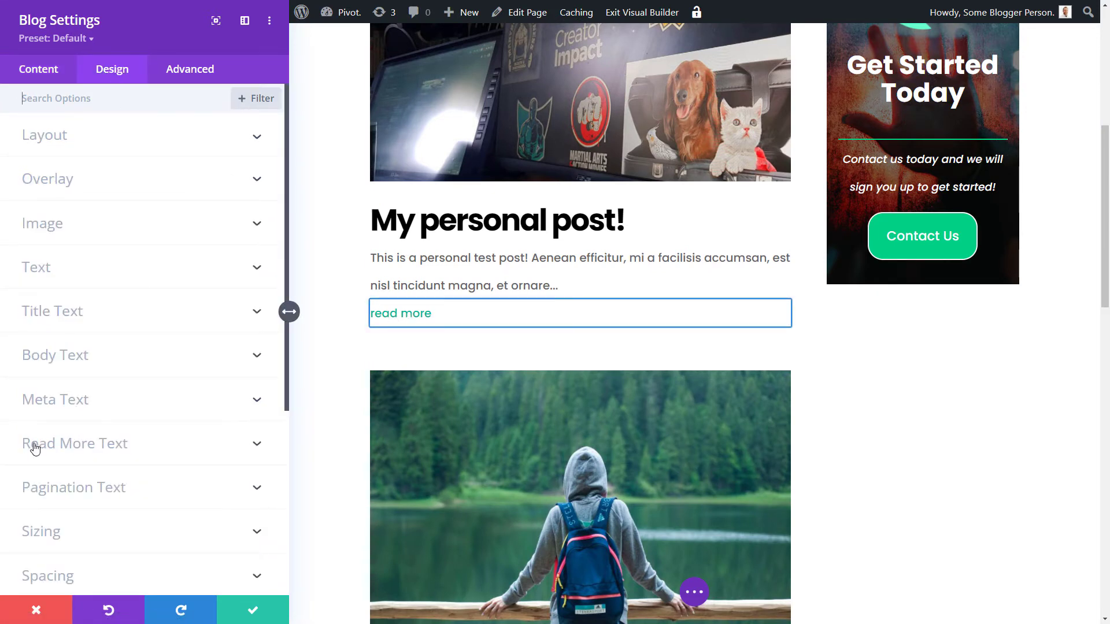
click(84, 451)
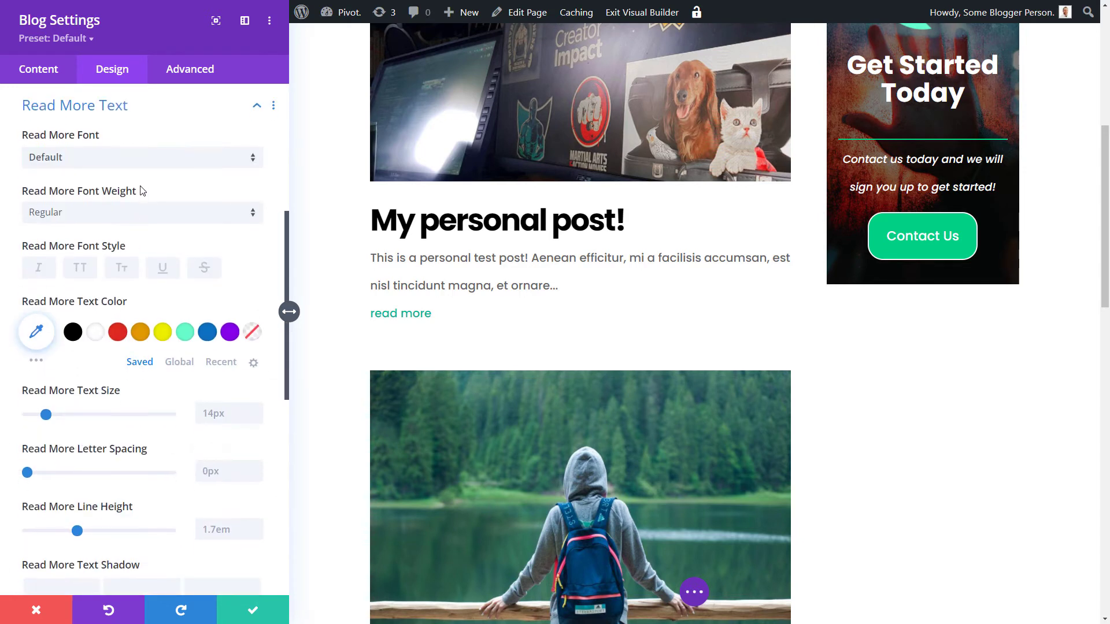
click(126, 276)
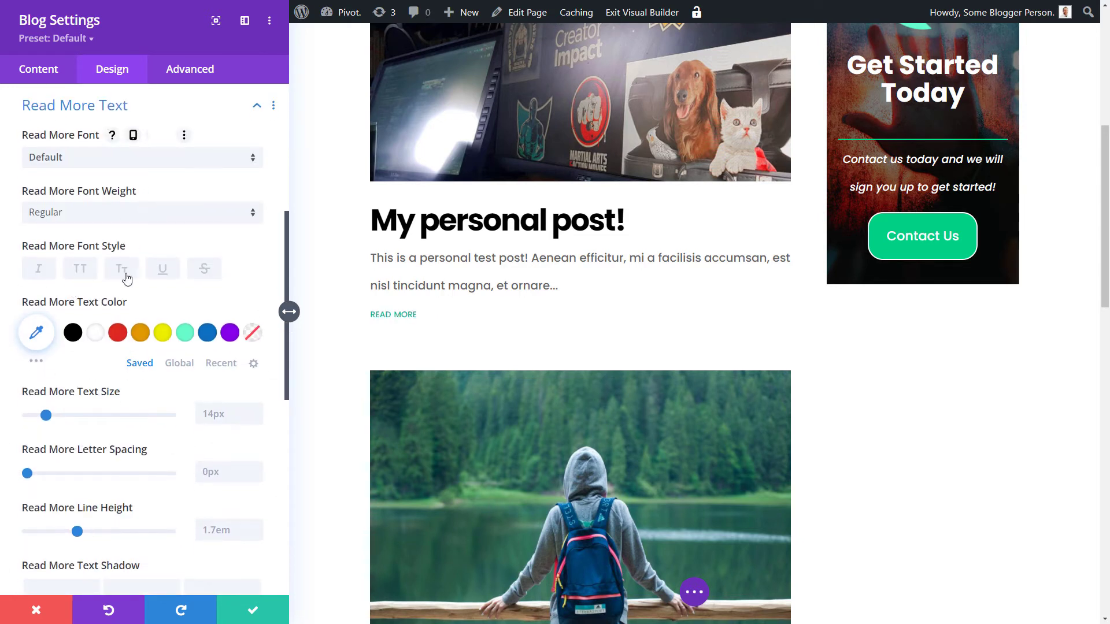
click(113, 279)
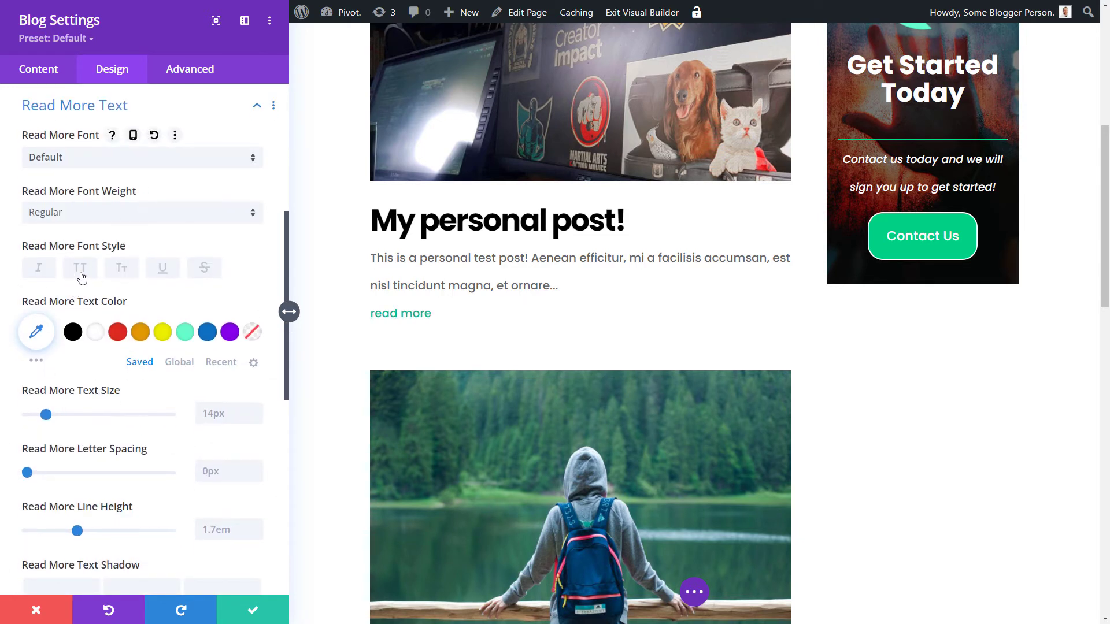
click(81, 277)
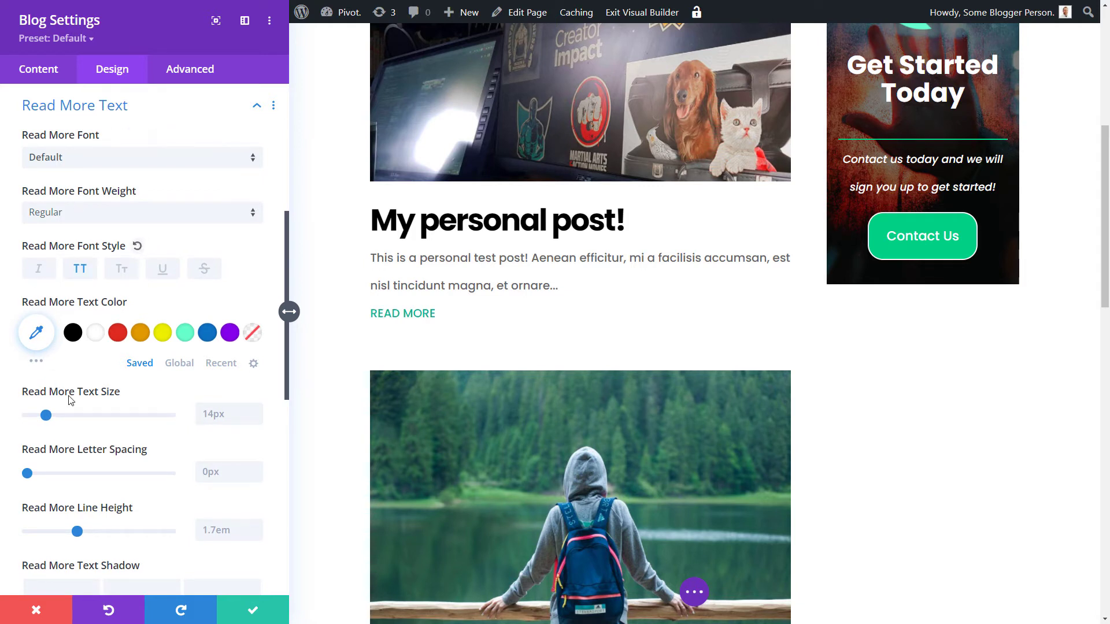
Set the Read More text size to 21px and save the Blog module's settings.
drag(45, 415, 56, 416)
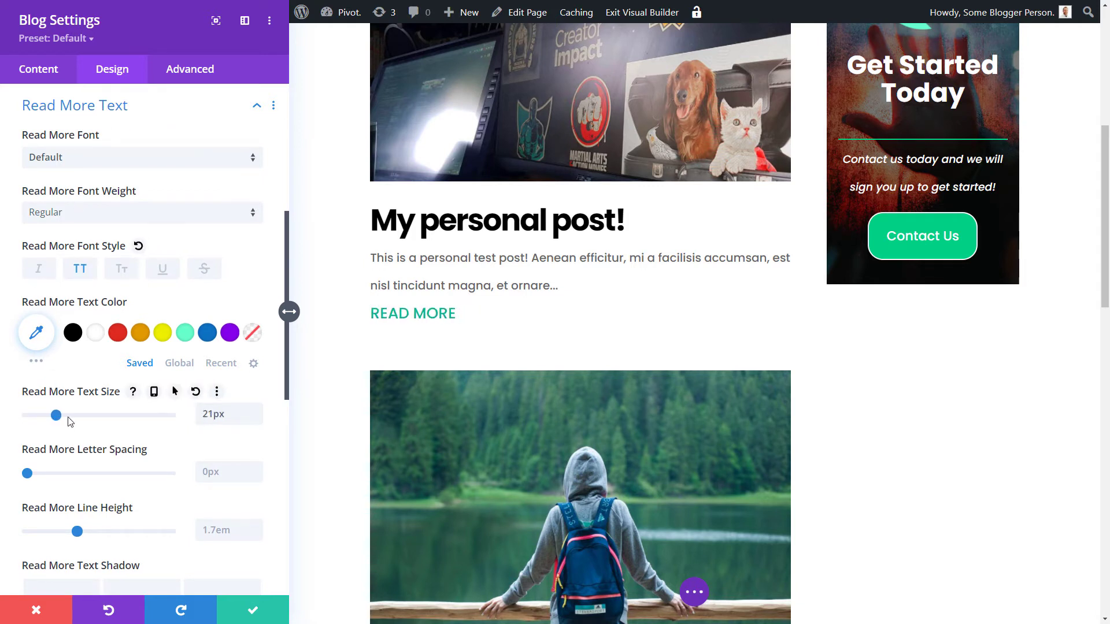
scroll(152, 297, down, 3)
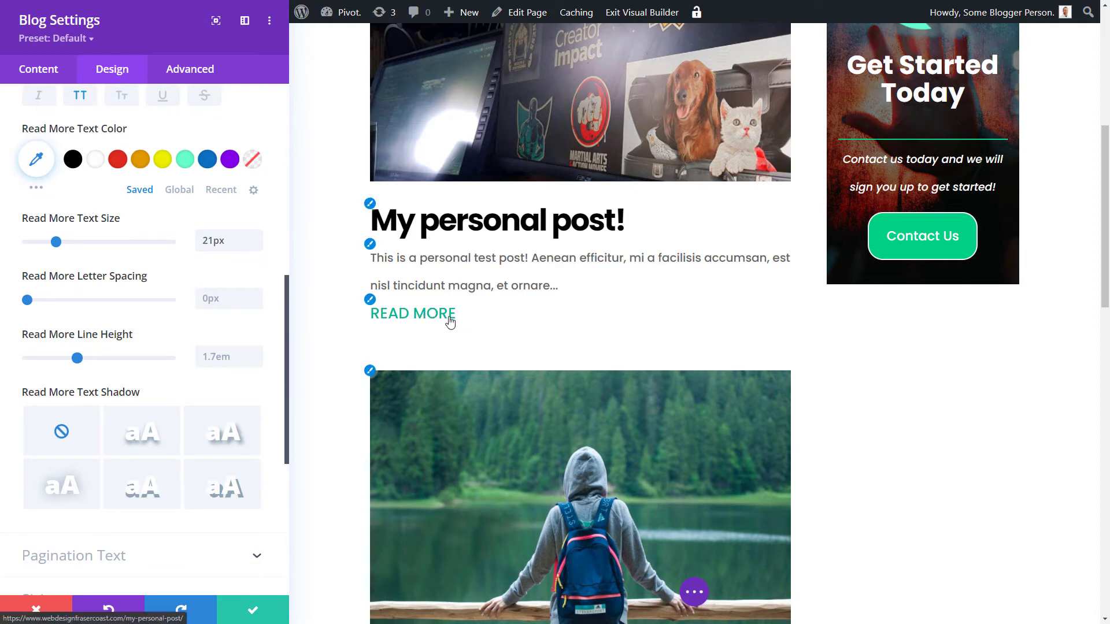
scroll(256, 322, up, 8)
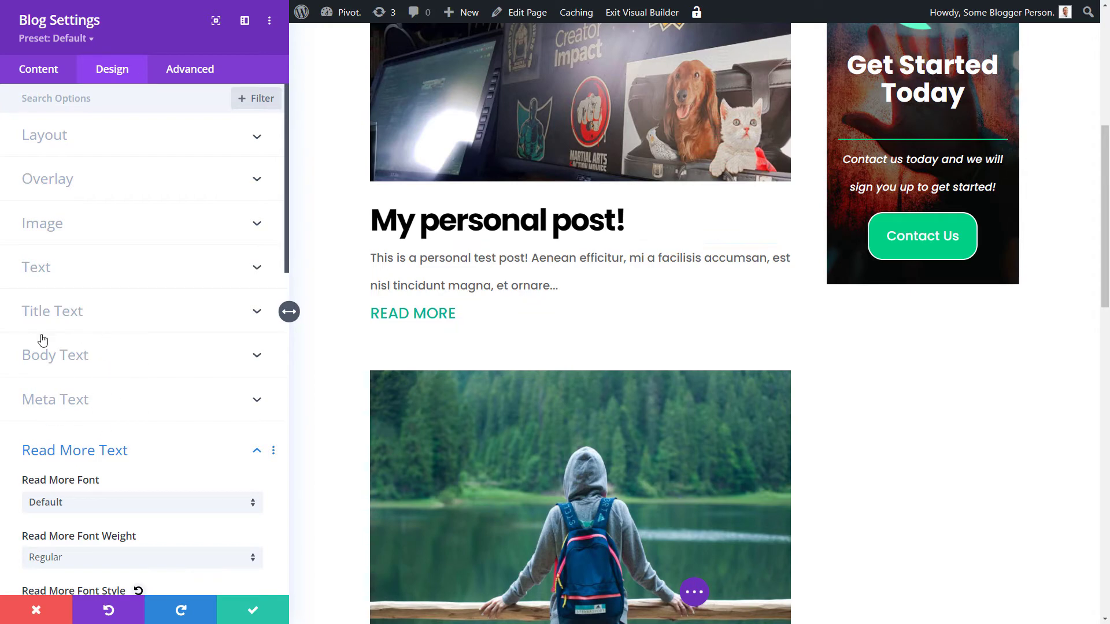
click(253, 610)
Review the whole blog page from the title header through the posts to the footer.
scroll(414, 389, down, 20)
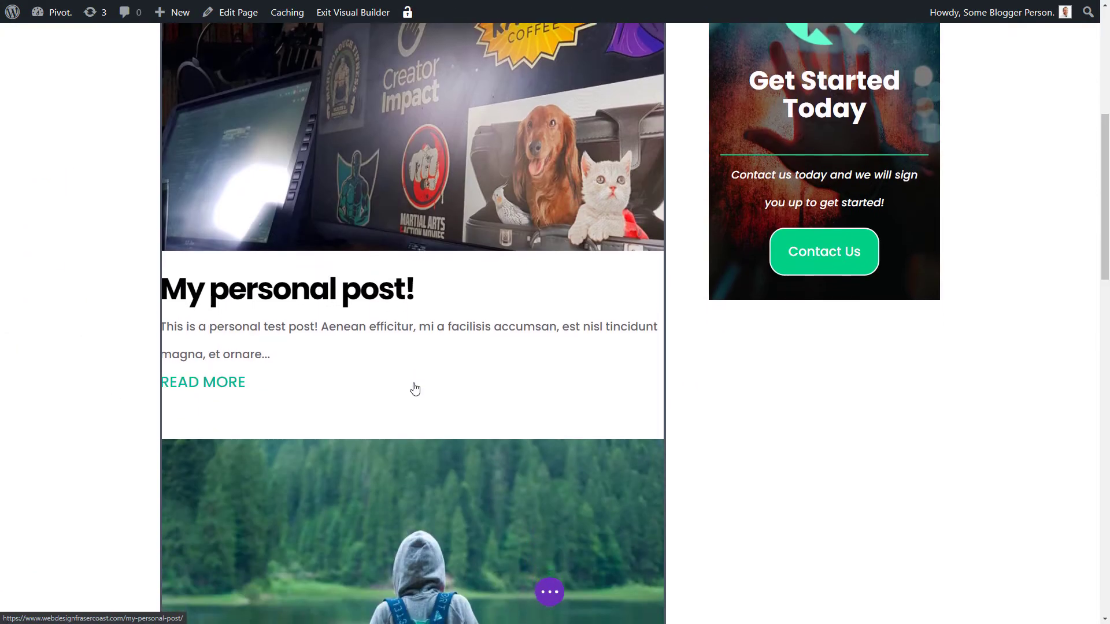
scroll(414, 395, up, 20)
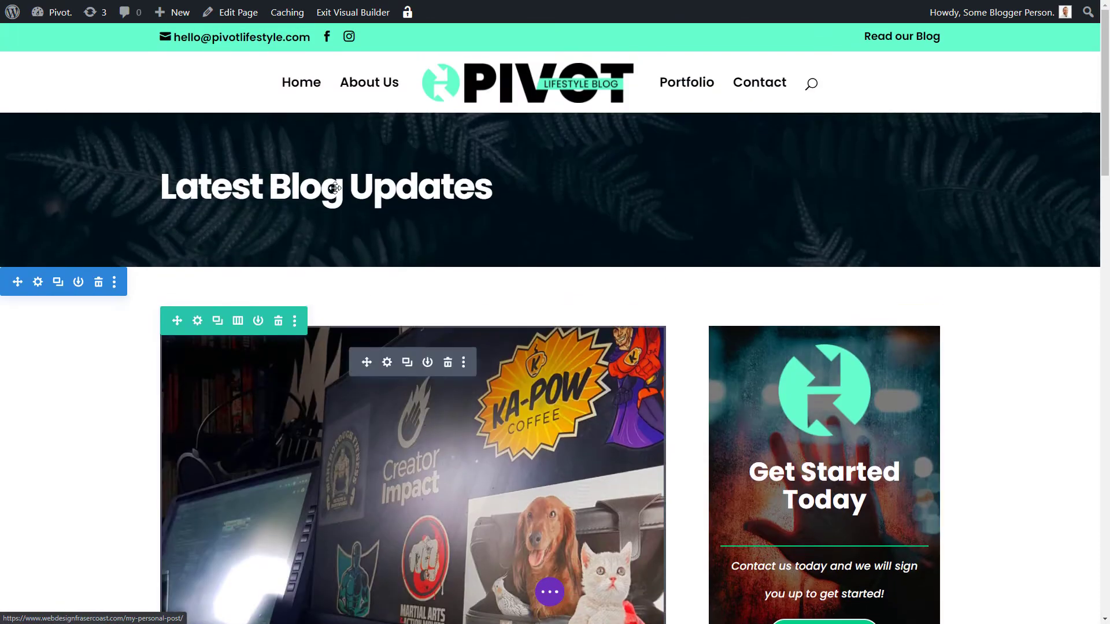
scroll(410, 440, down, 8)
scroll(315, 280, down, 10)
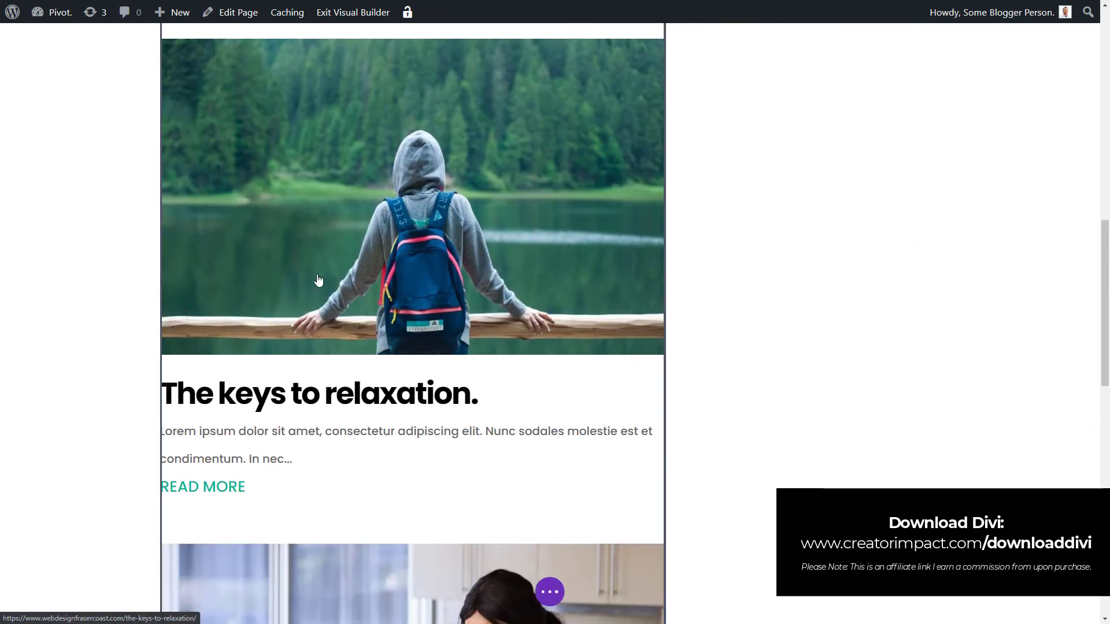
scroll(324, 347, up, 16)
scroll(331, 397, up, 2)
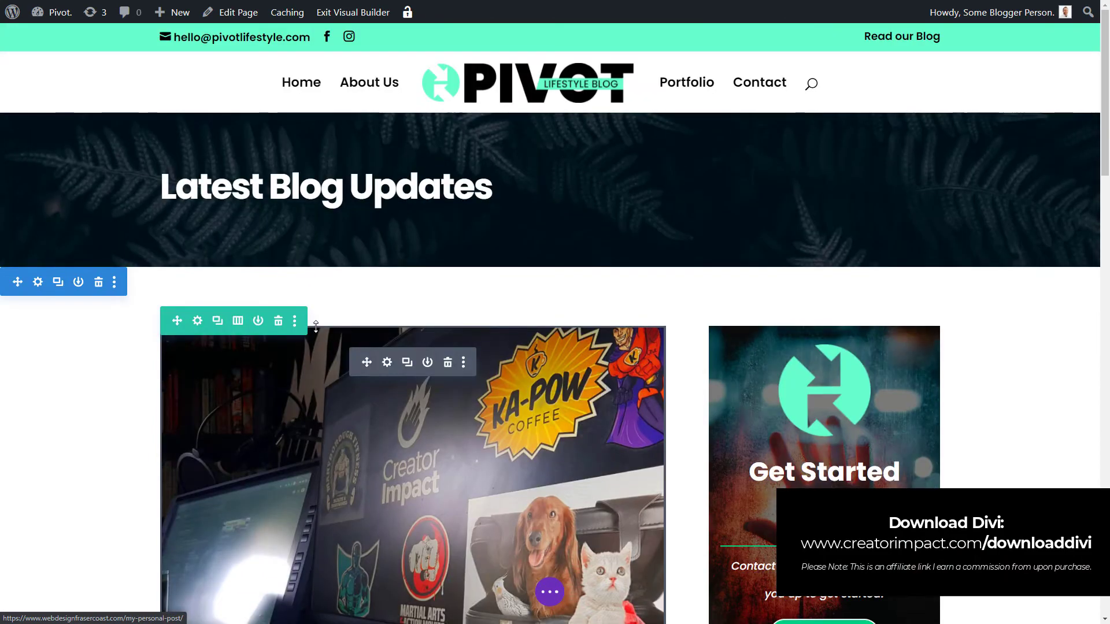
scroll(306, 333, down, 15)
scroll(305, 335, up, 15)
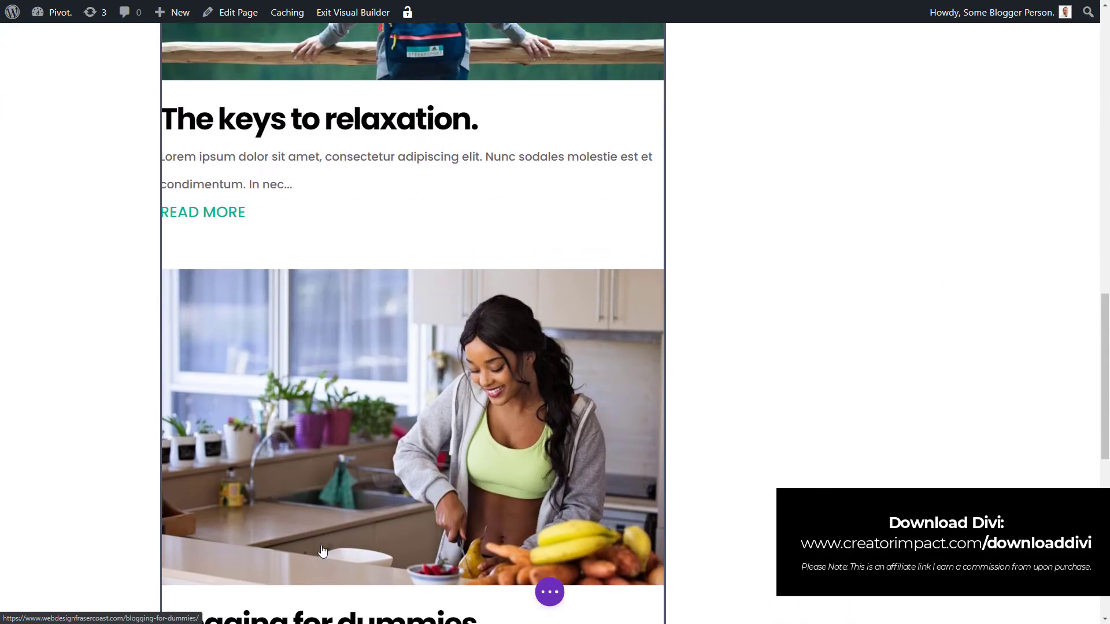
scroll(341, 437, down, 13)
scroll(347, 422, down, 8)
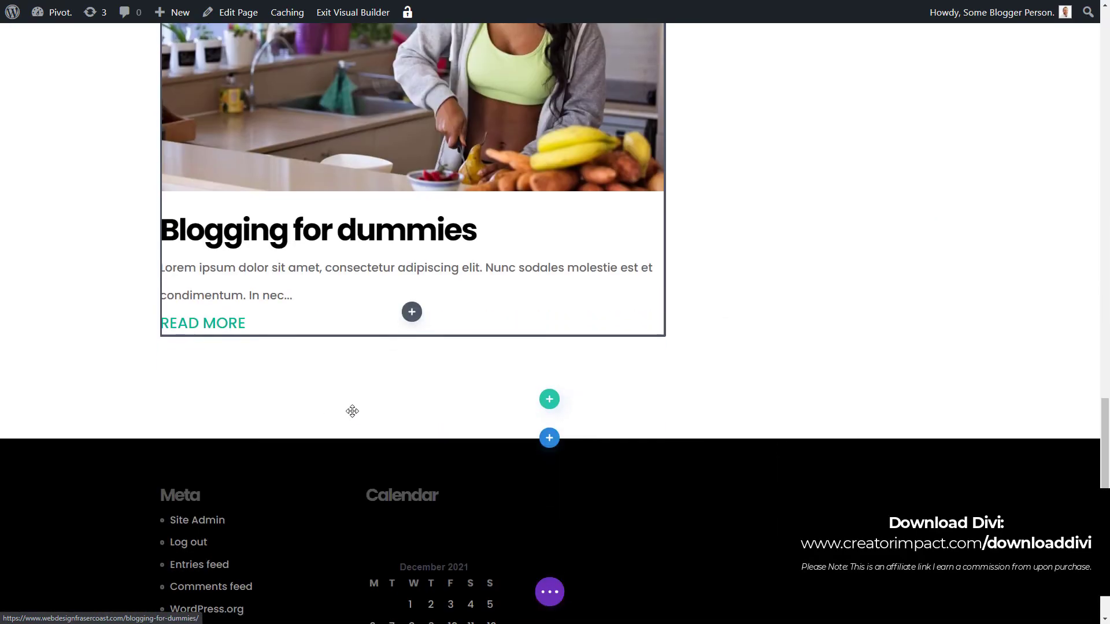
scroll(418, 455, up, 13)
scroll(418, 455, up, 10)
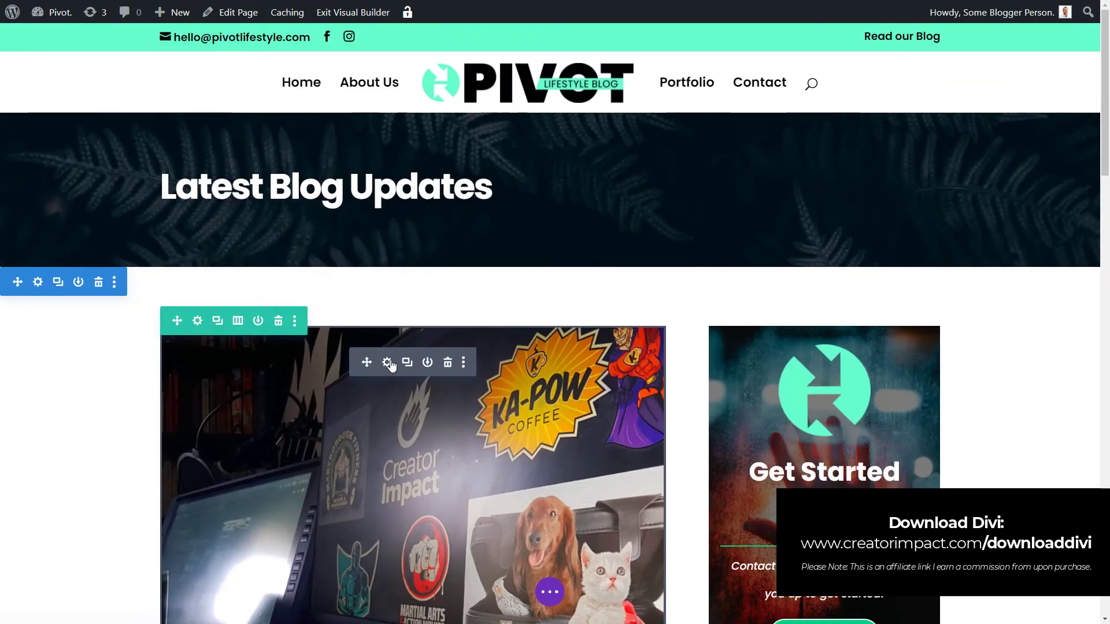
Reopen the Blog module's settings and set the post count to 2.
click(387, 363)
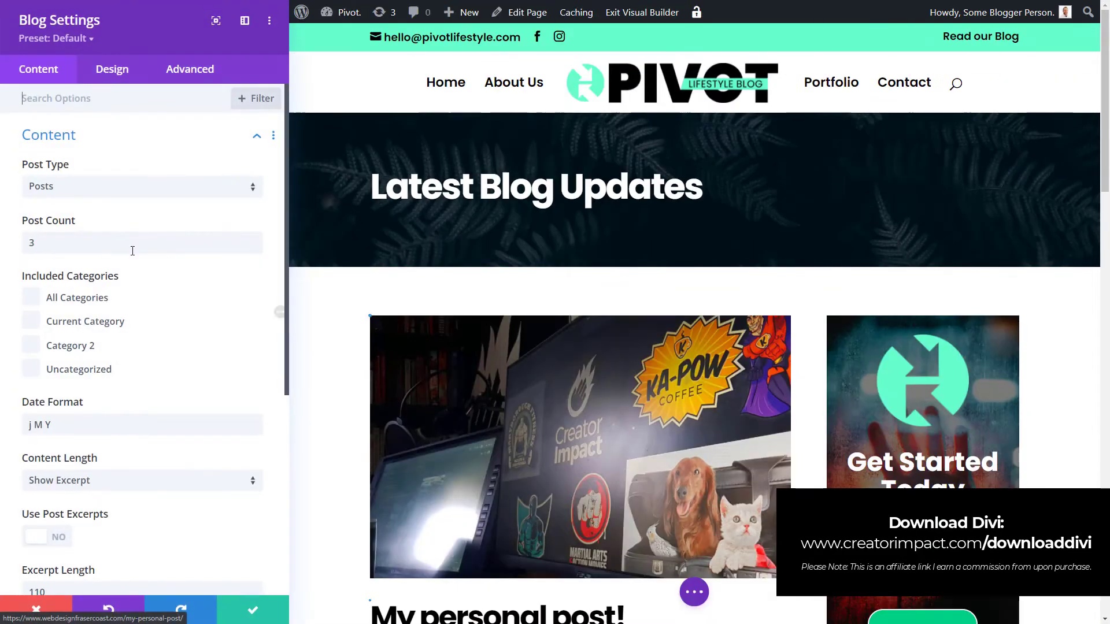
click(133, 244)
key(BackSpace)
text(2)
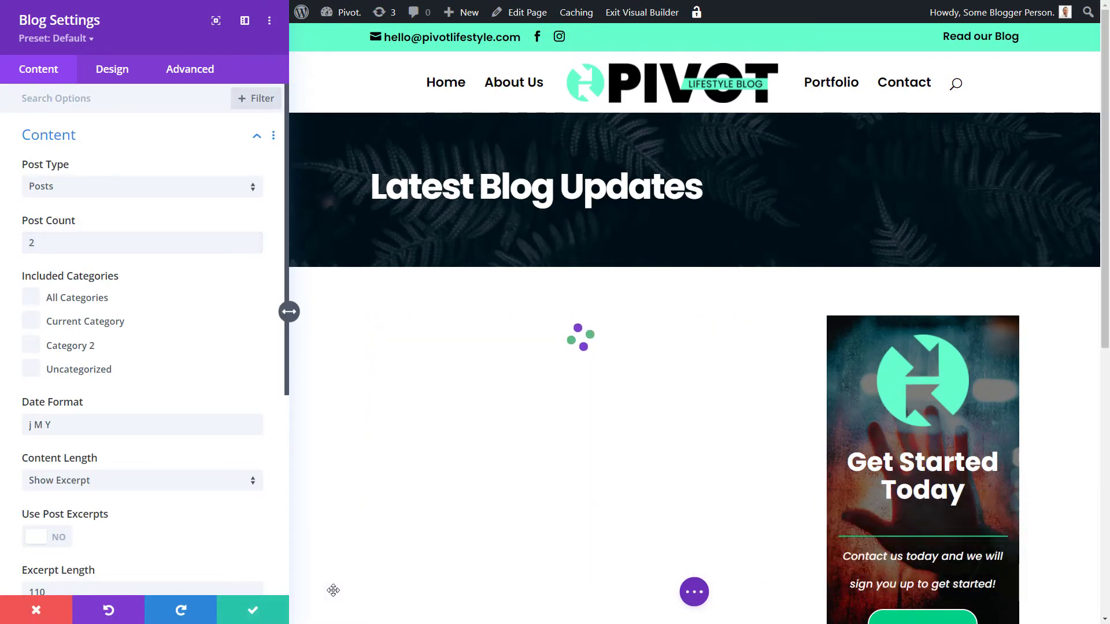
Save the Blog module's settings and add a single-column row with a second Blog module beneath the existing posts.
click(257, 618)
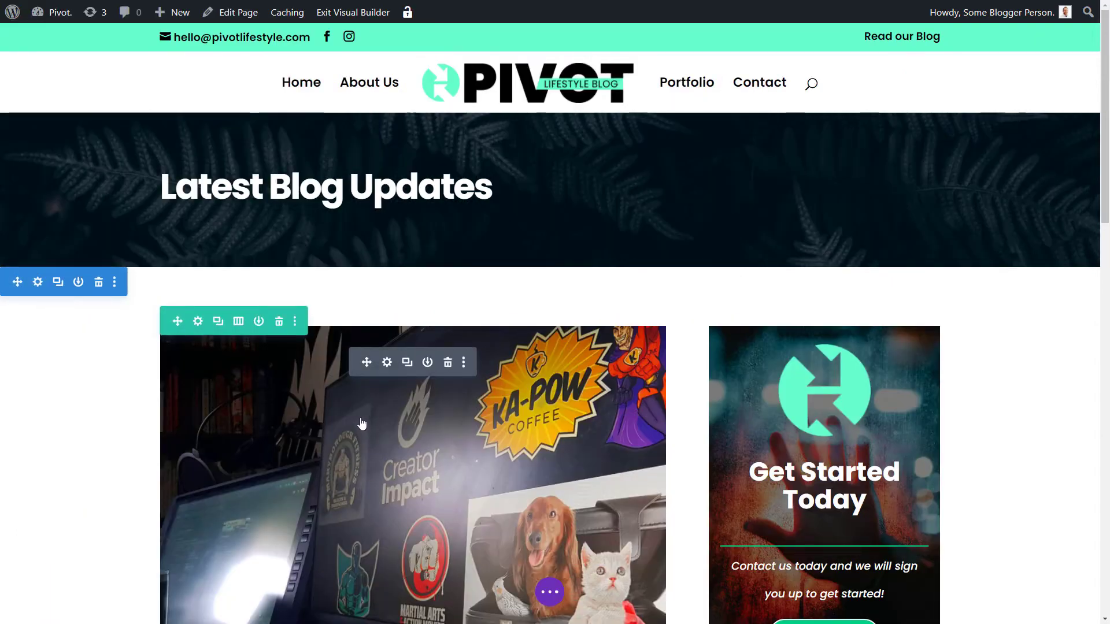
scroll(359, 379, down, 10)
scroll(359, 379, down, 10)
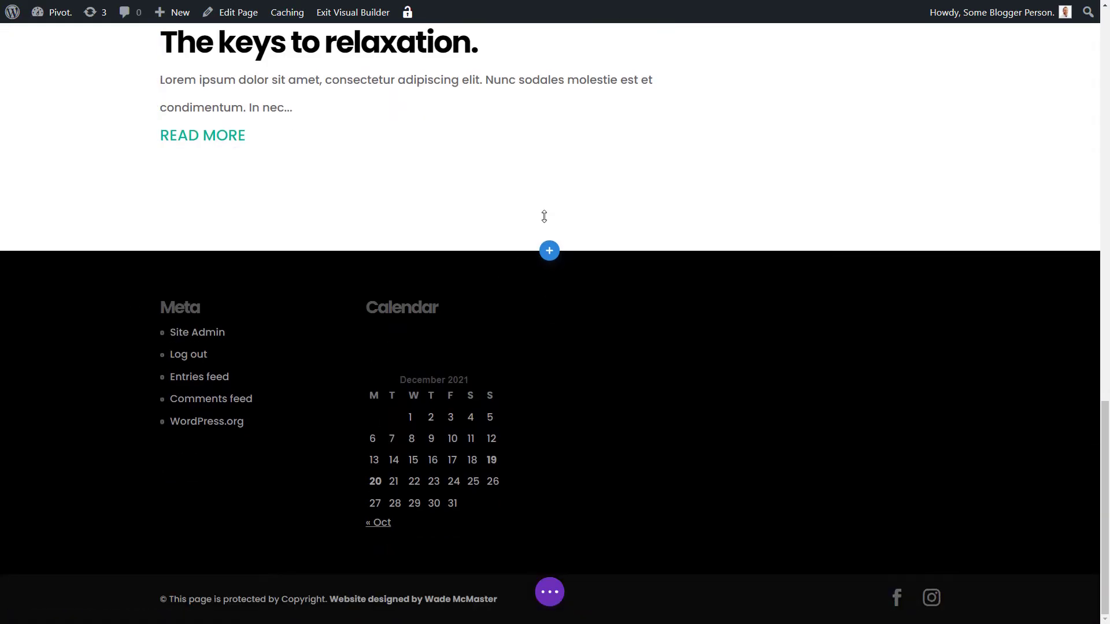
click(550, 214)
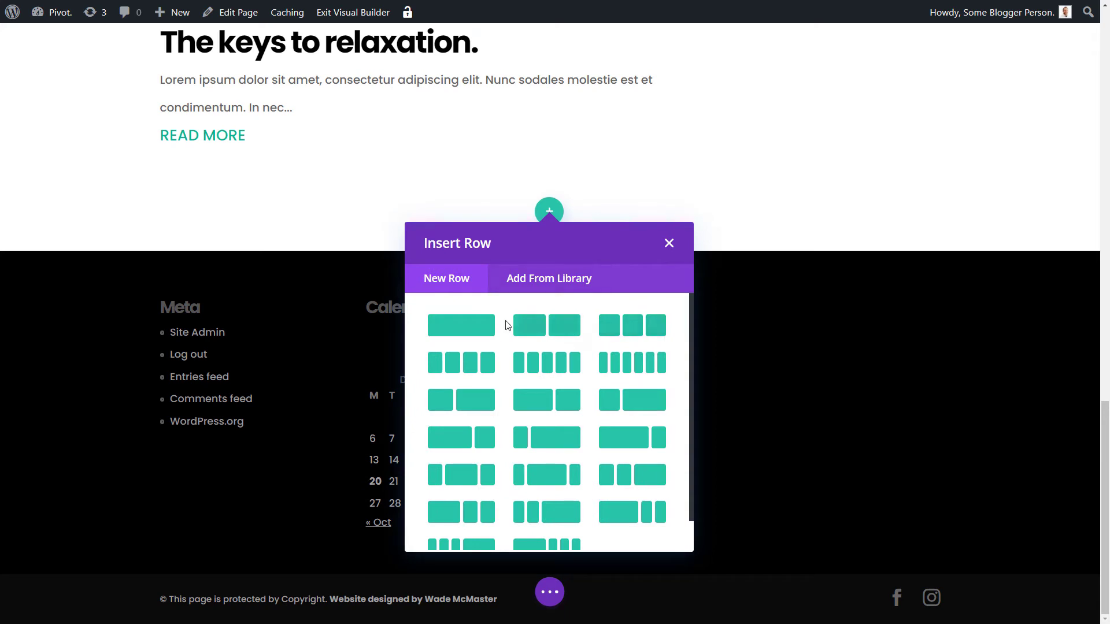
click(463, 326)
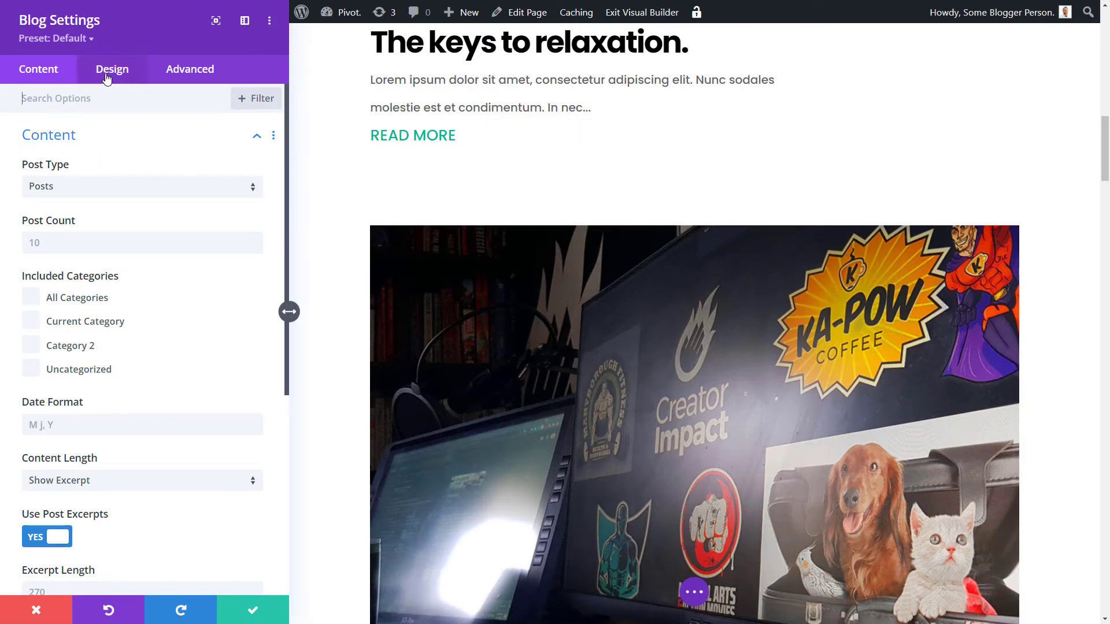
Hide the author, date and categories on the second Blog module's posts.
scroll(1097, 127, down, 5)
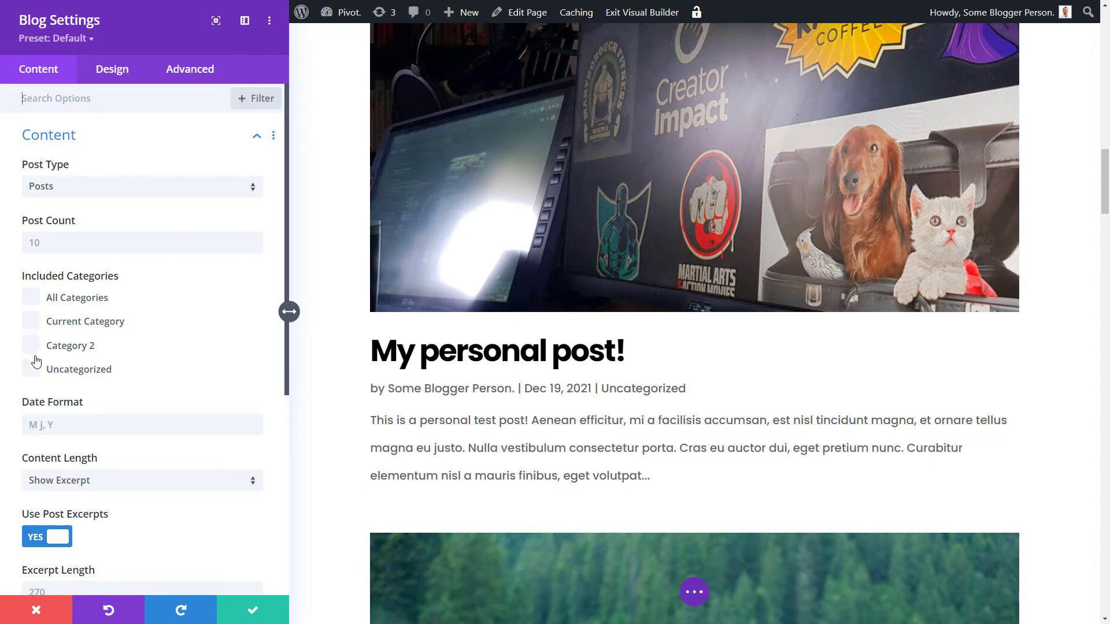
scroll(40, 373, down, 4)
scroll(56, 312, down, 2)
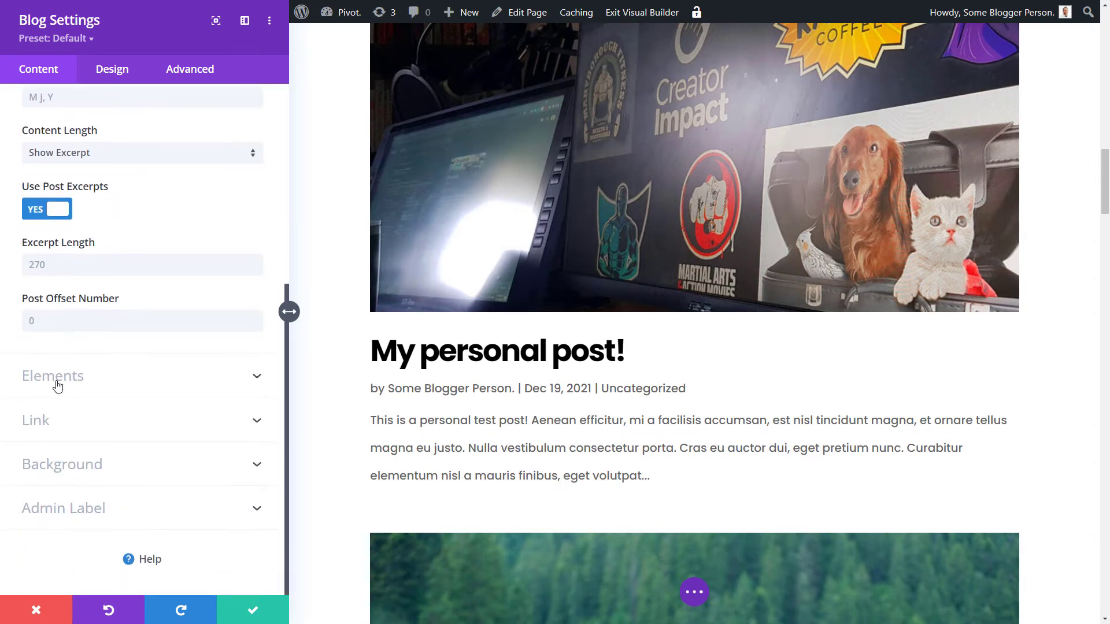
click(58, 386)
click(45, 270)
click(45, 326)
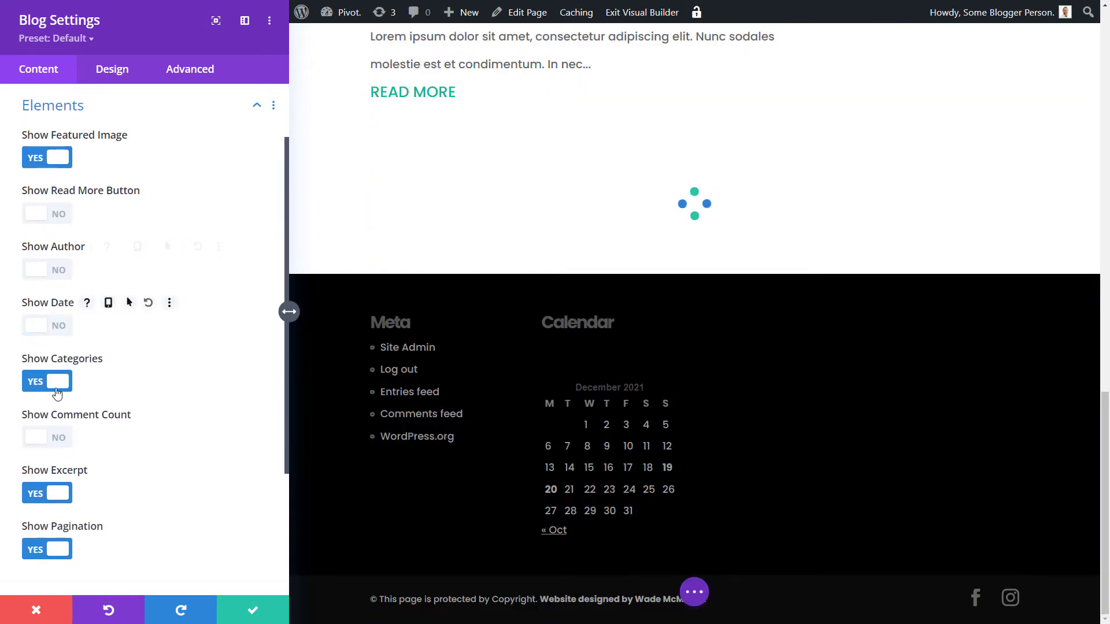
click(45, 381)
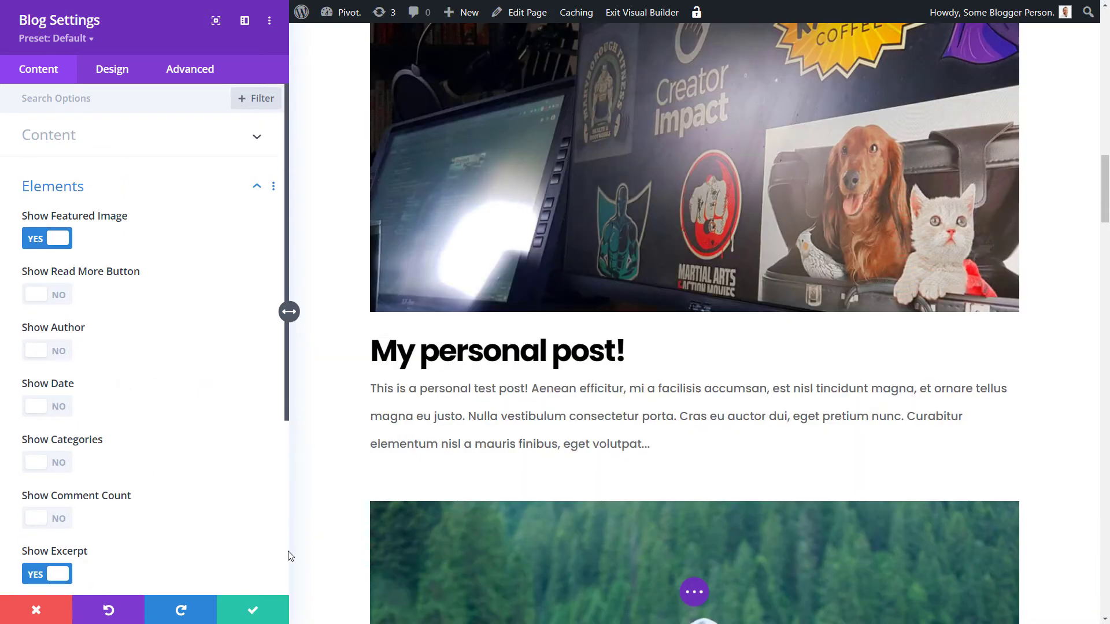
Change the second Blog module's layout to Grid.
scroll(573, 349, down, 10)
scroll(553, 400, up, 8)
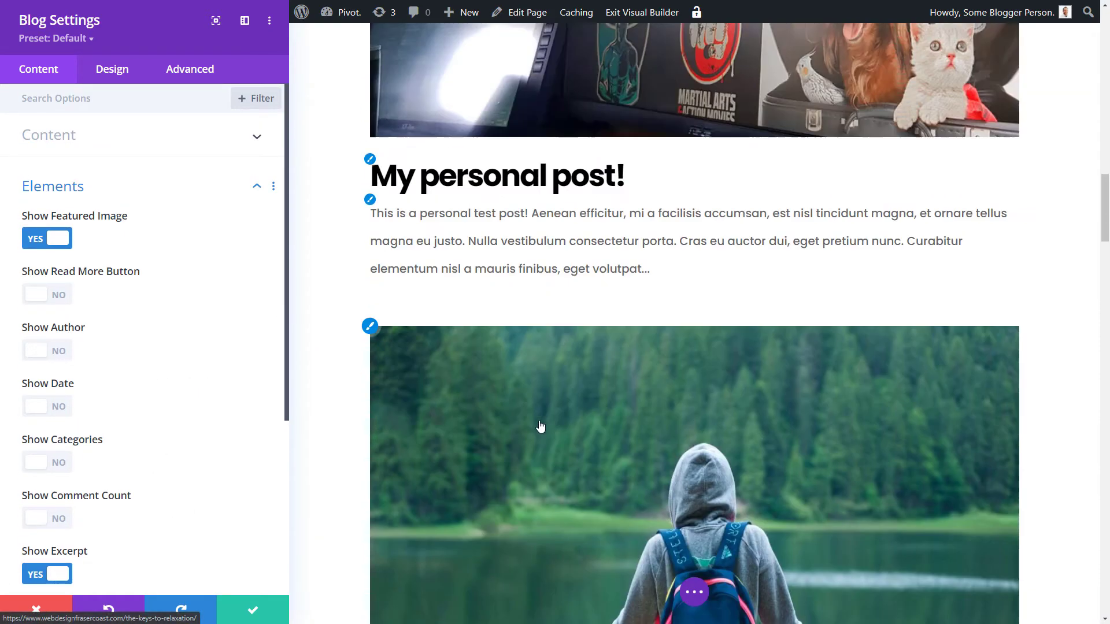
click(111, 69)
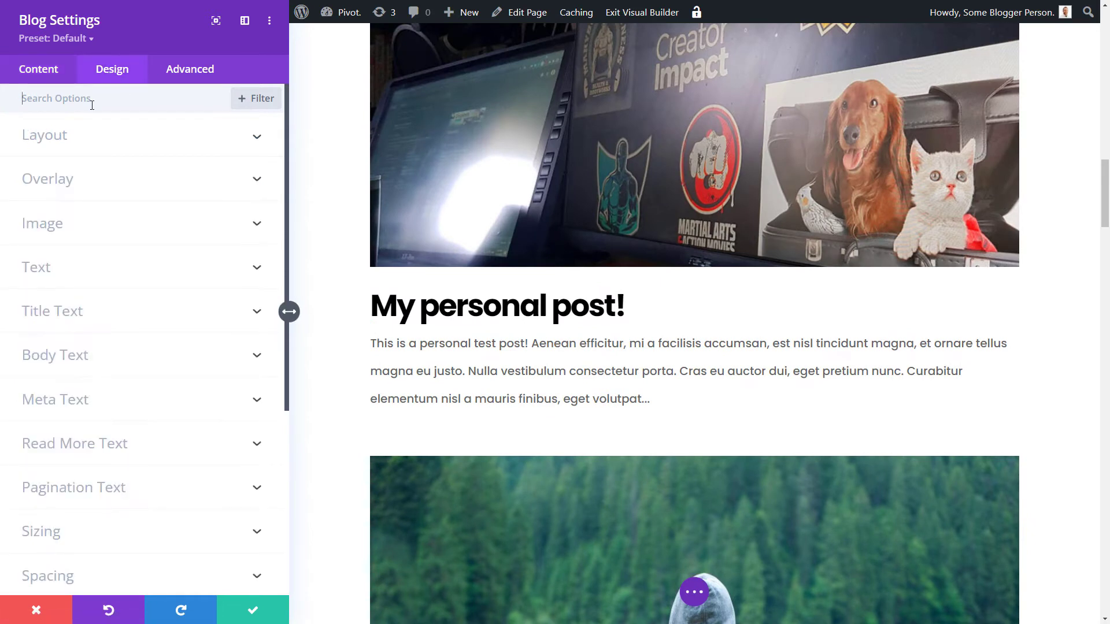
click(49, 138)
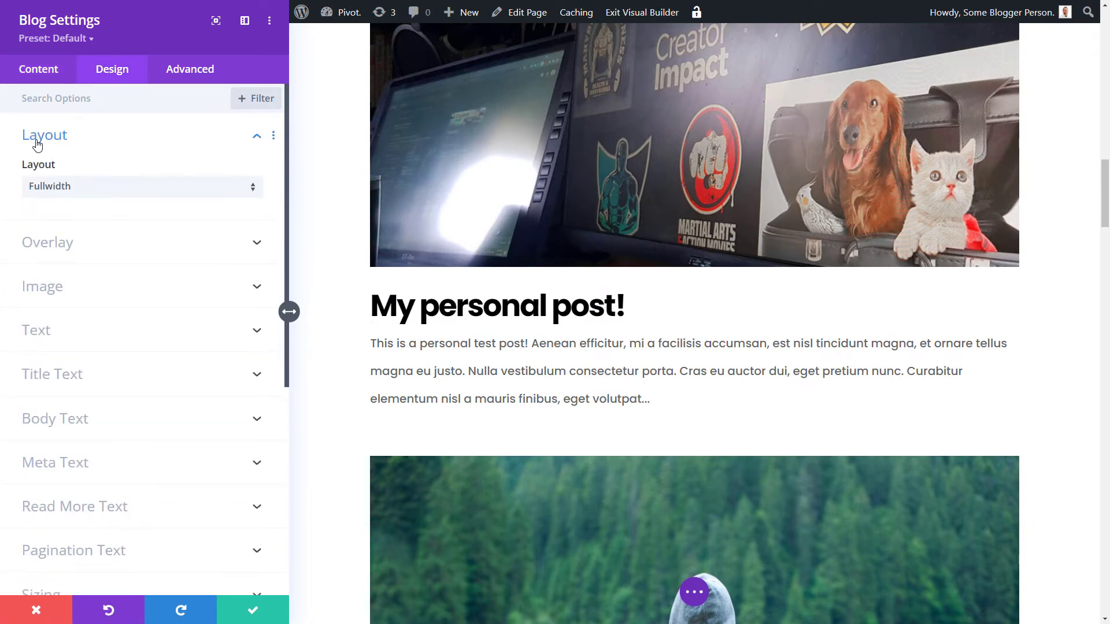
click(57, 190)
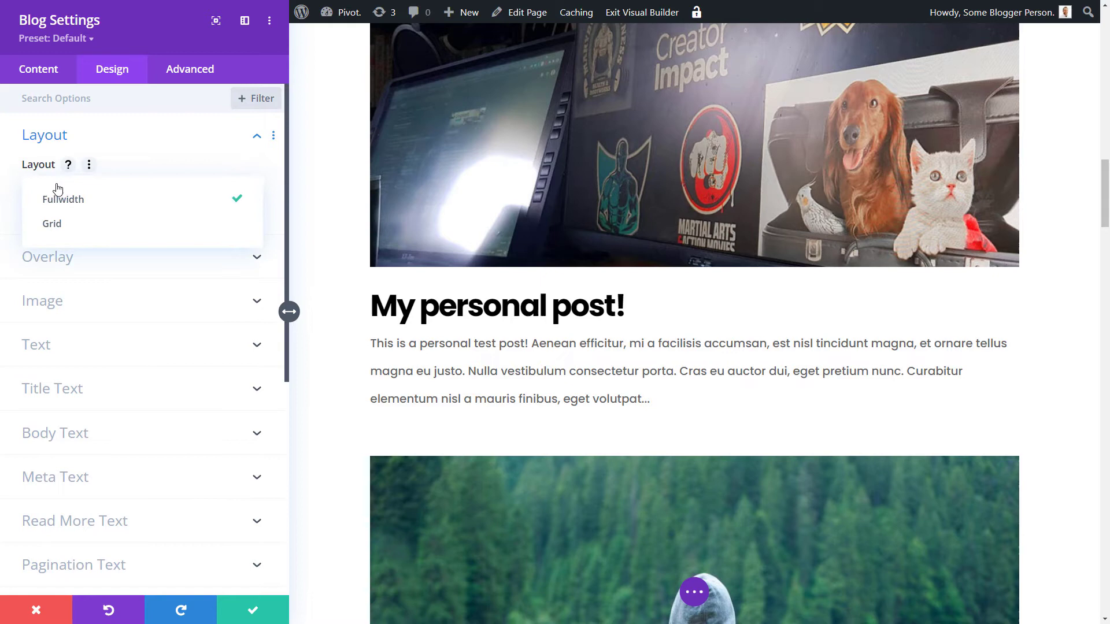
click(61, 226)
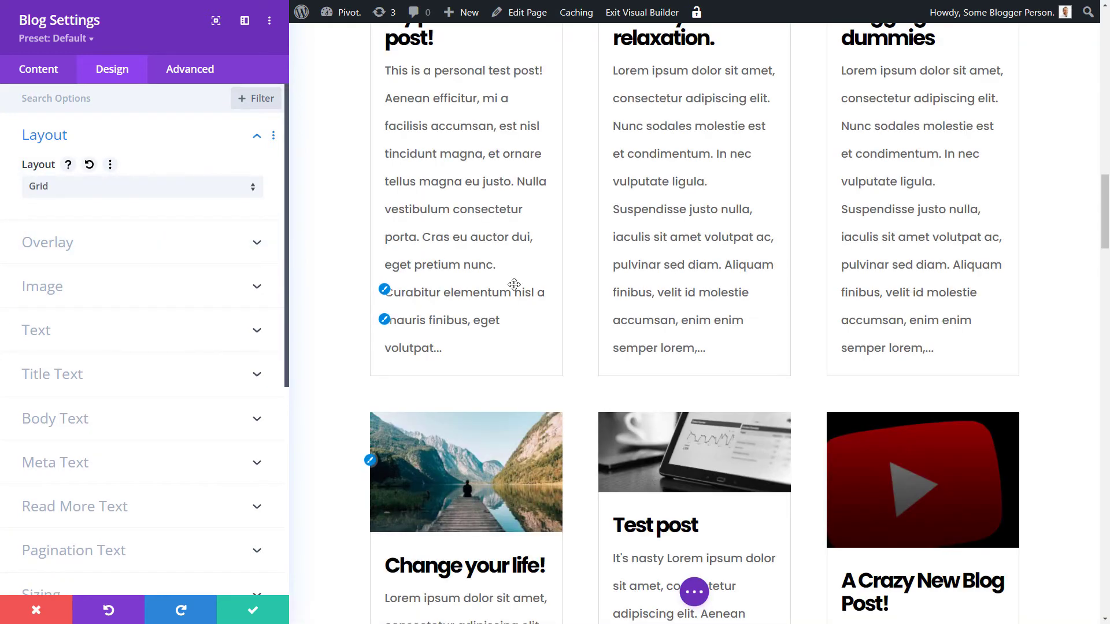
Examine the grid posts and compare them with the full-size posts in the row above for repeated entries.
scroll(397, 335, up, 7)
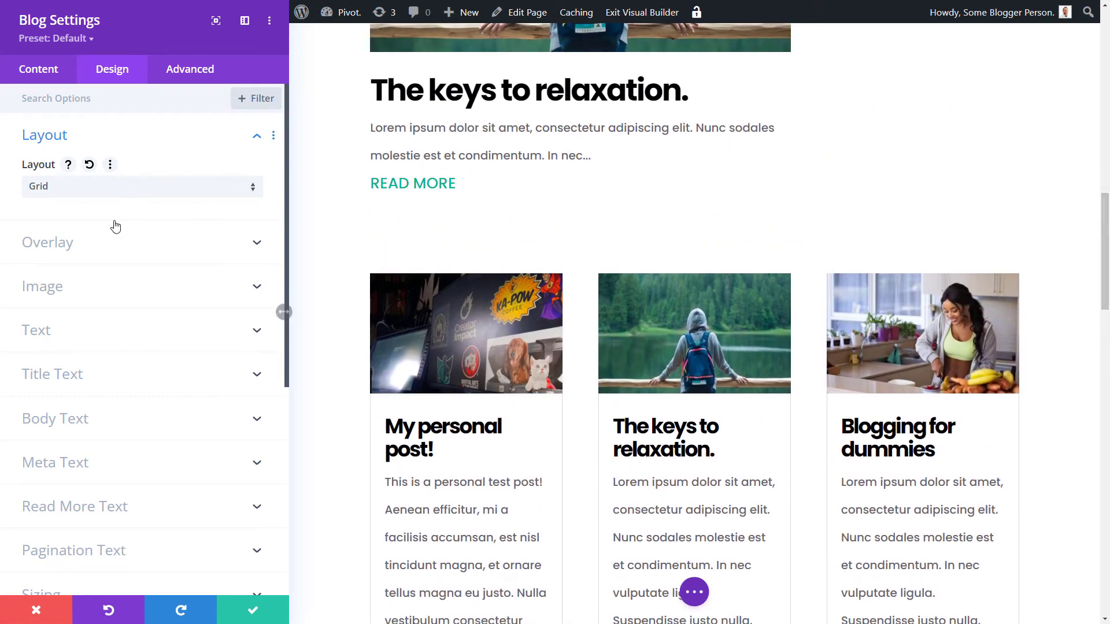
scroll(1073, 351, down, 15)
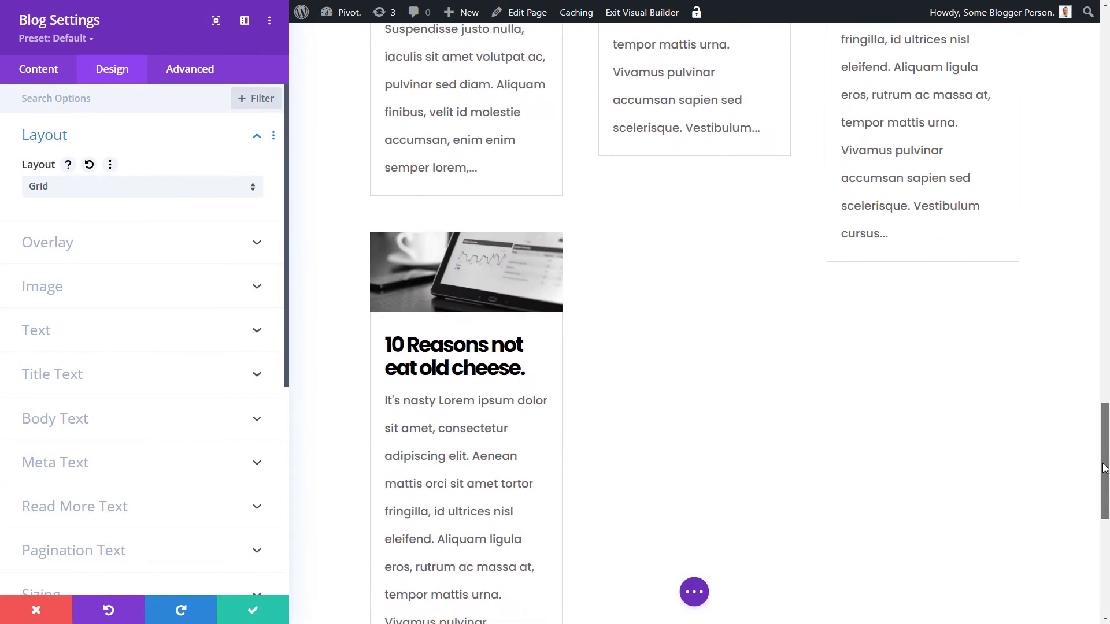
scroll(1081, 254, up, 16)
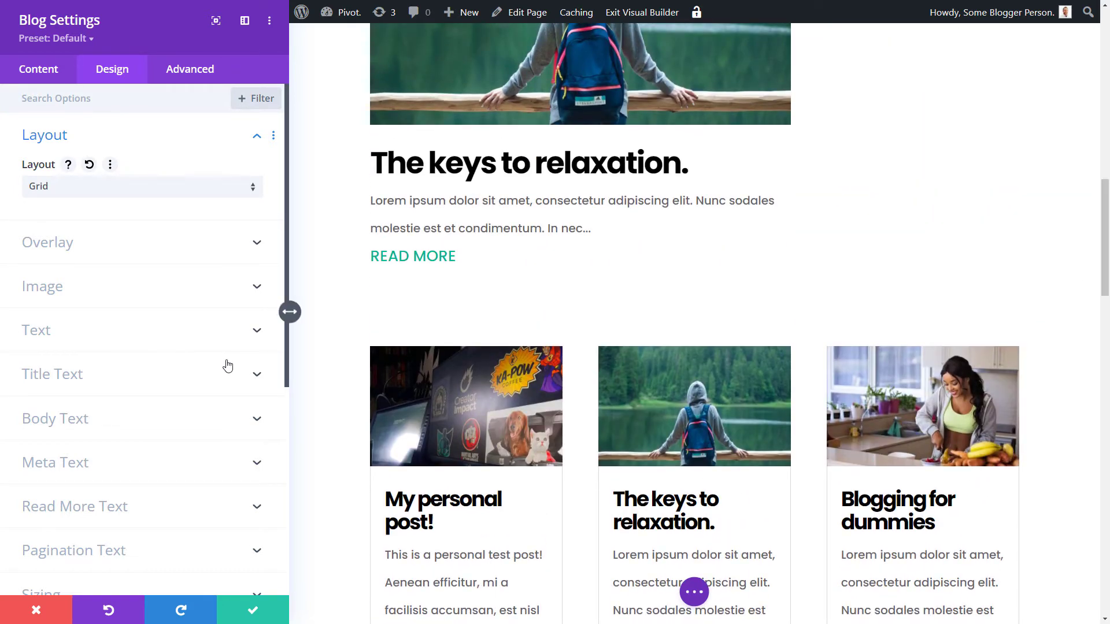
scroll(227, 365, down, 6)
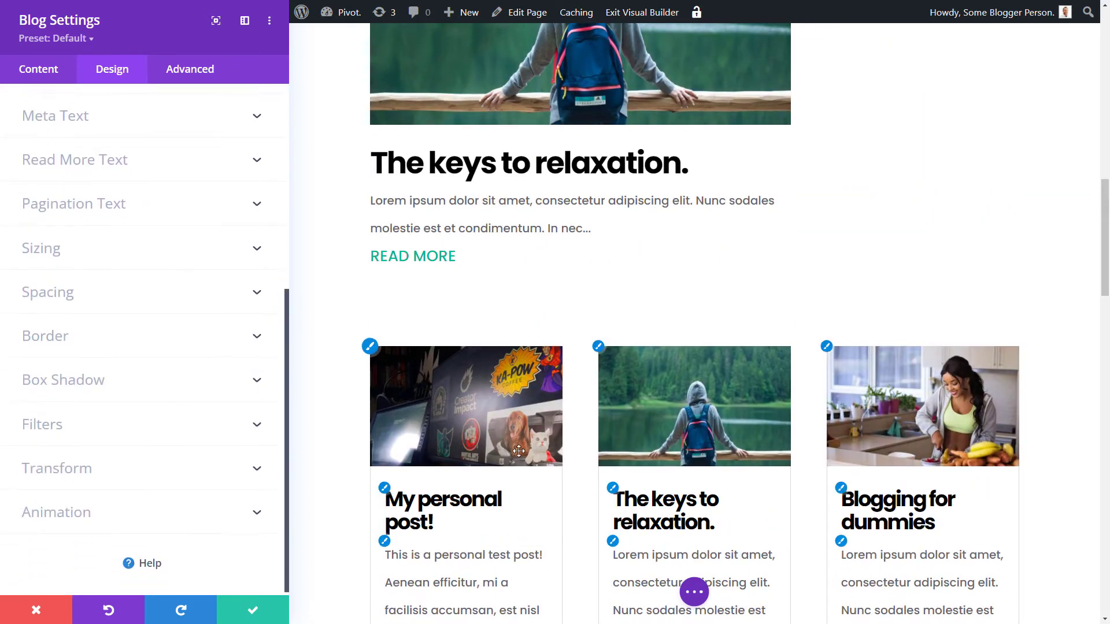
scroll(518, 405, down, 7)
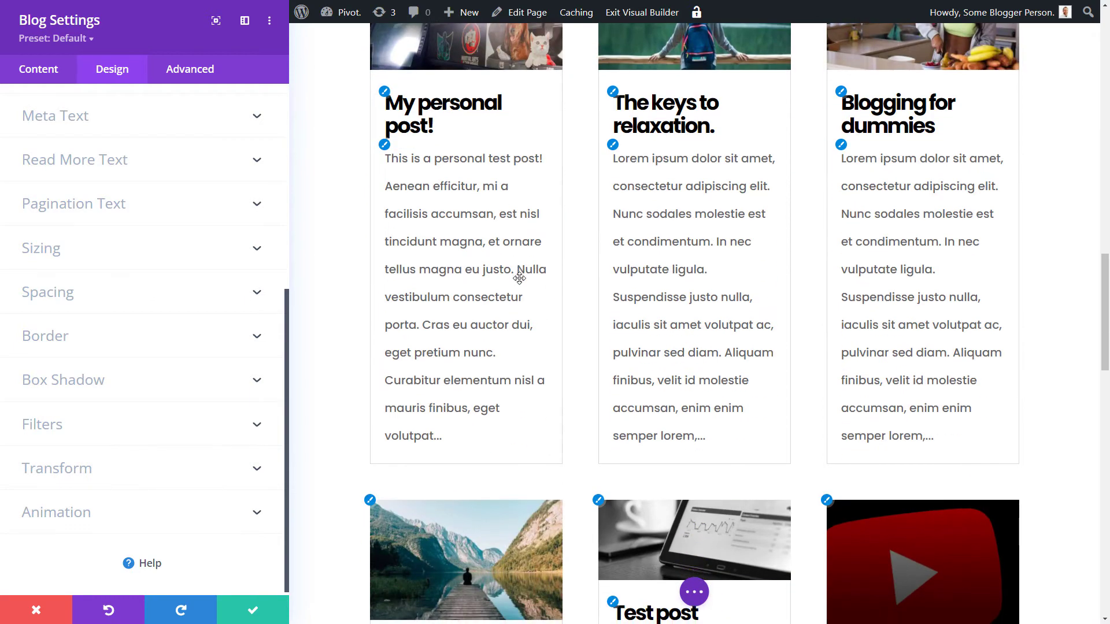
scroll(437, 268, up, 3)
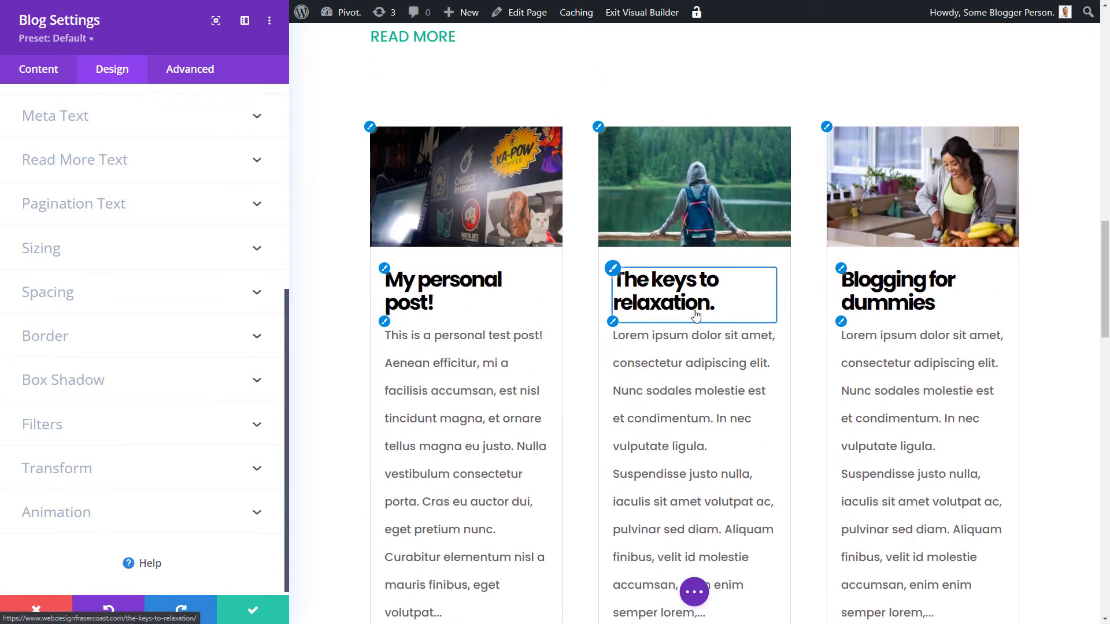
drag(1106, 310, 1106, 154)
scroll(545, 150, up, 2)
scroll(548, 197, down, 3)
scroll(548, 209, down, 6)
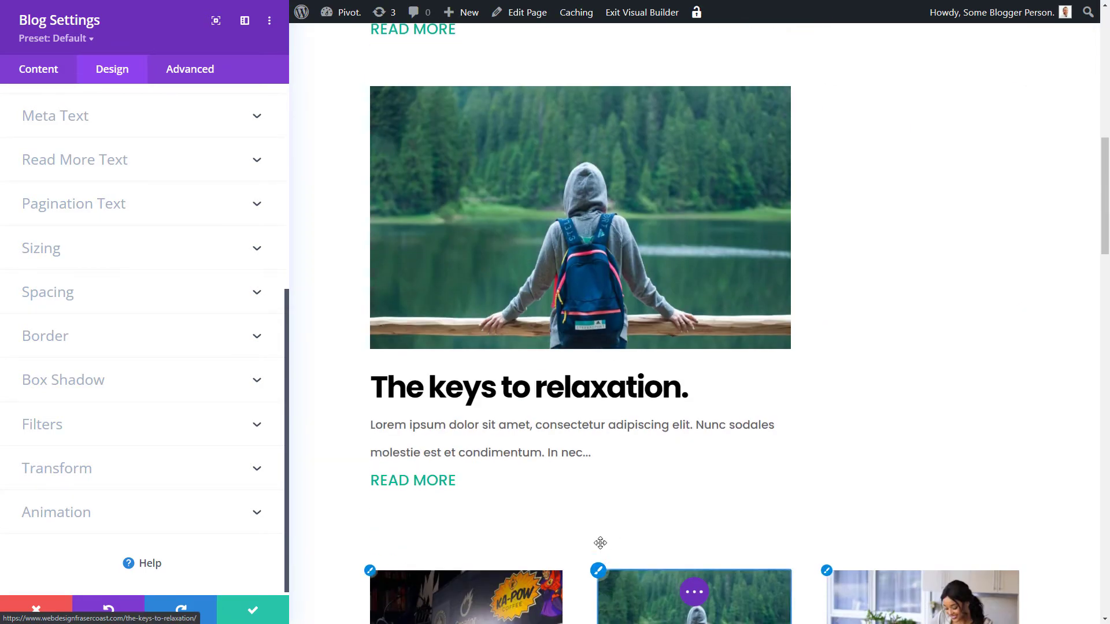
scroll(600, 543, down, 3)
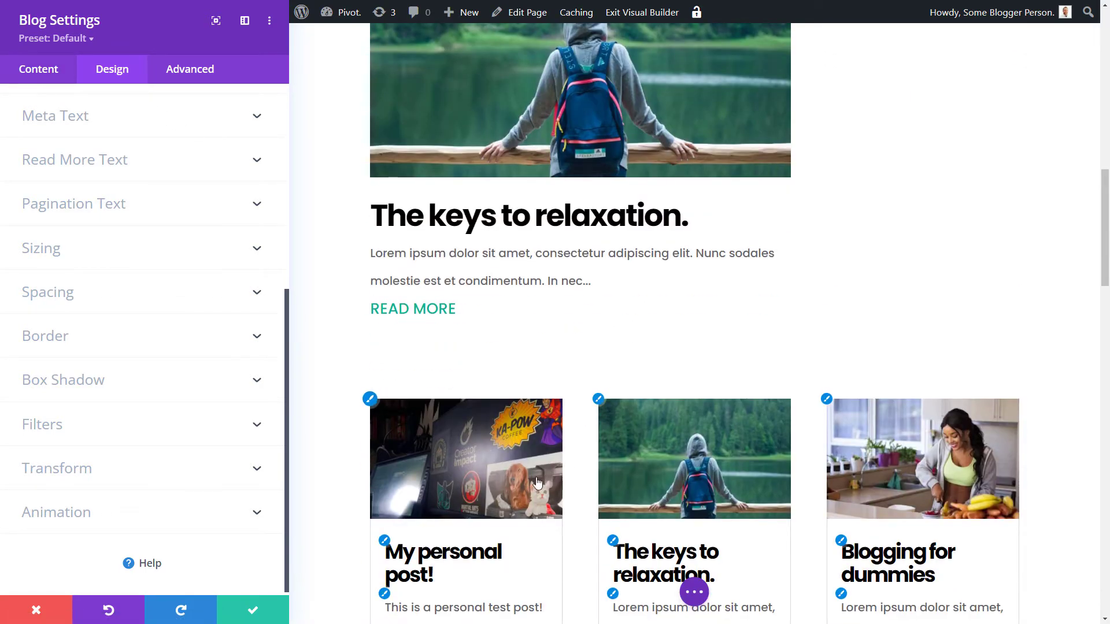
Set the second Blog module's post offset number to 2 and check which posts the grid starts with.
click(58, 68)
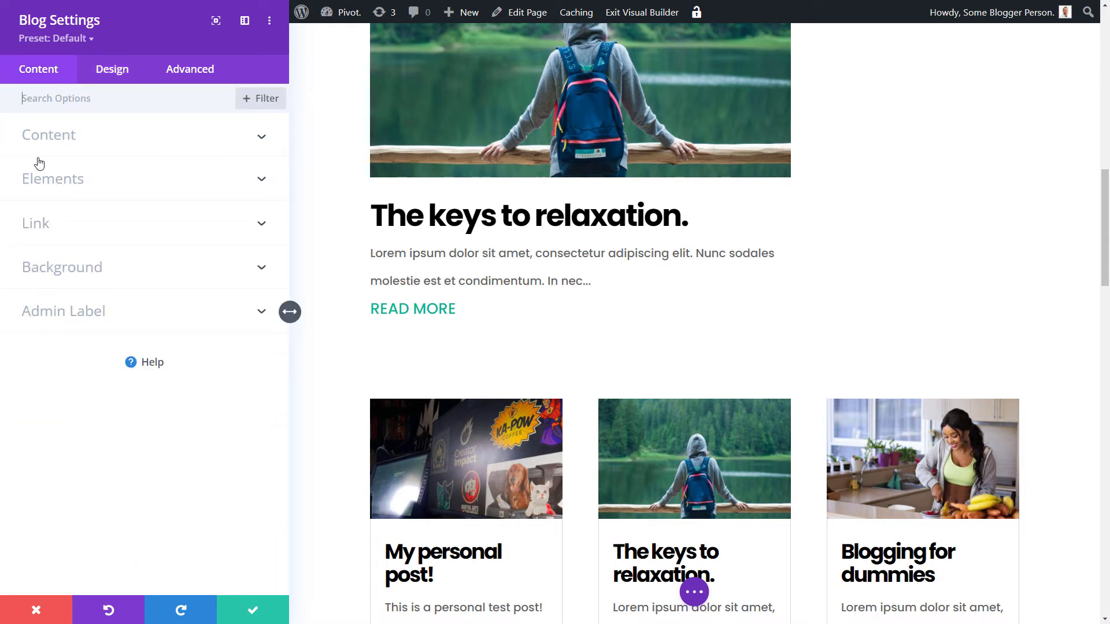
click(73, 141)
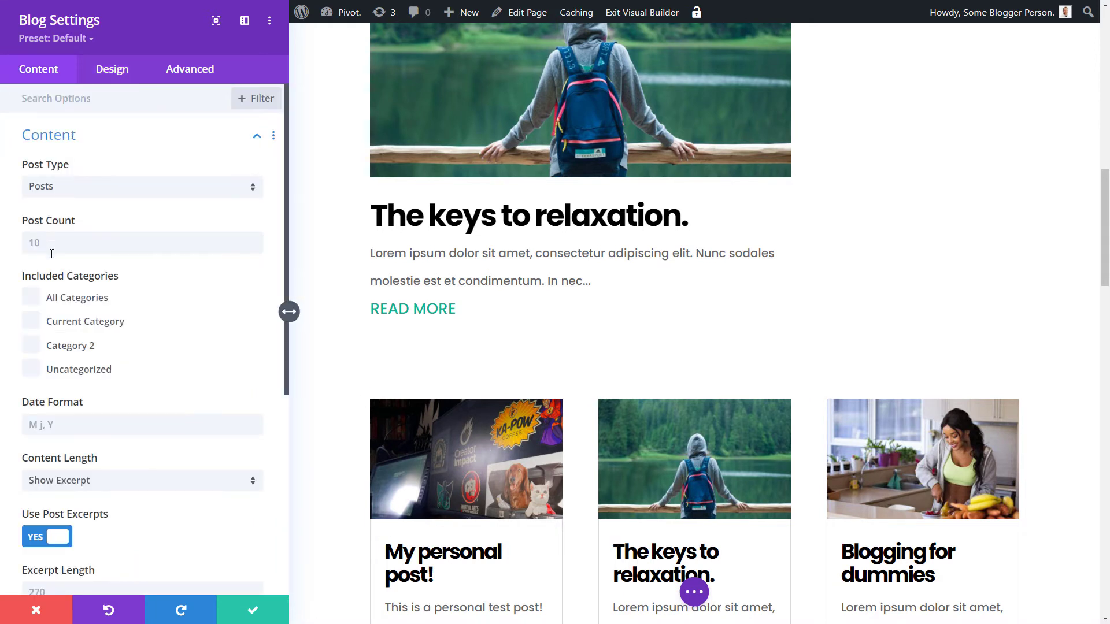
scroll(70, 516, down, 4)
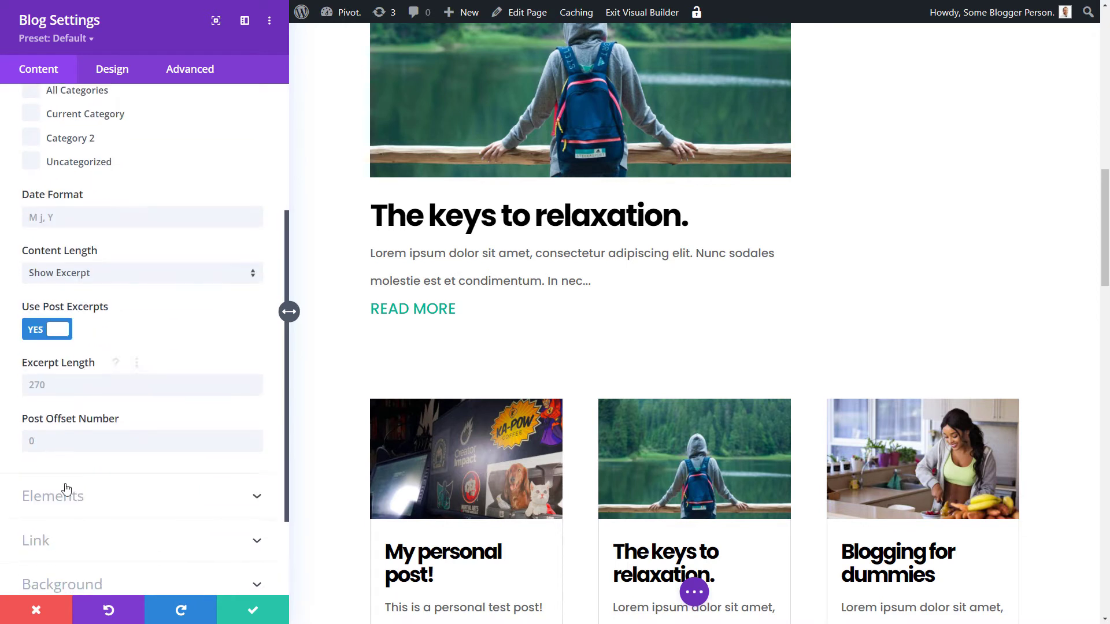
click(69, 417)
text(2)
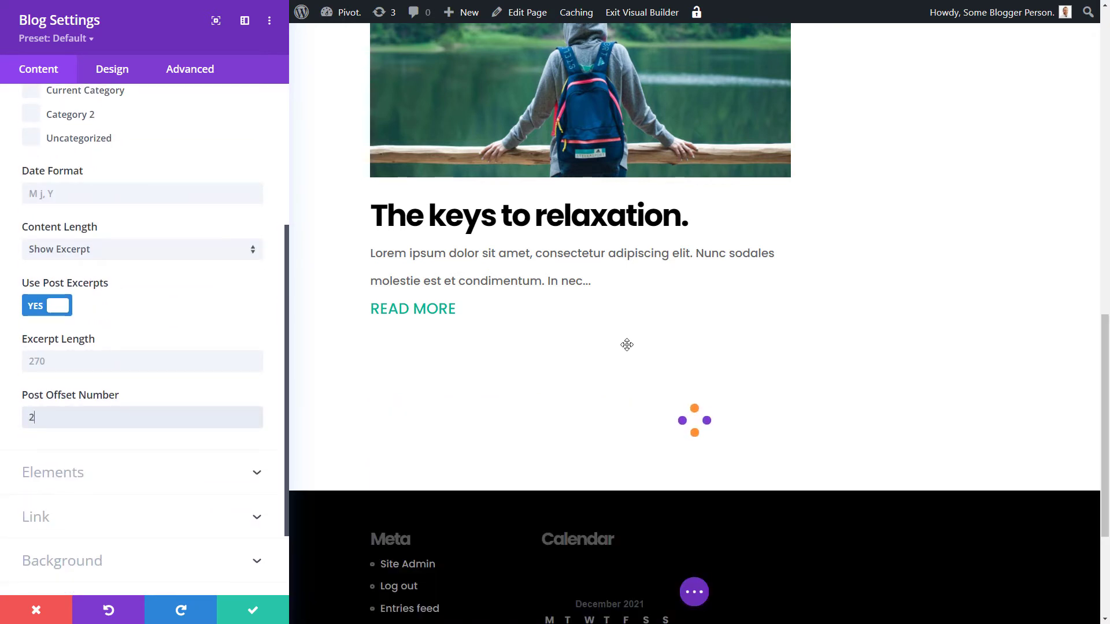
scroll(595, 312, down, 2)
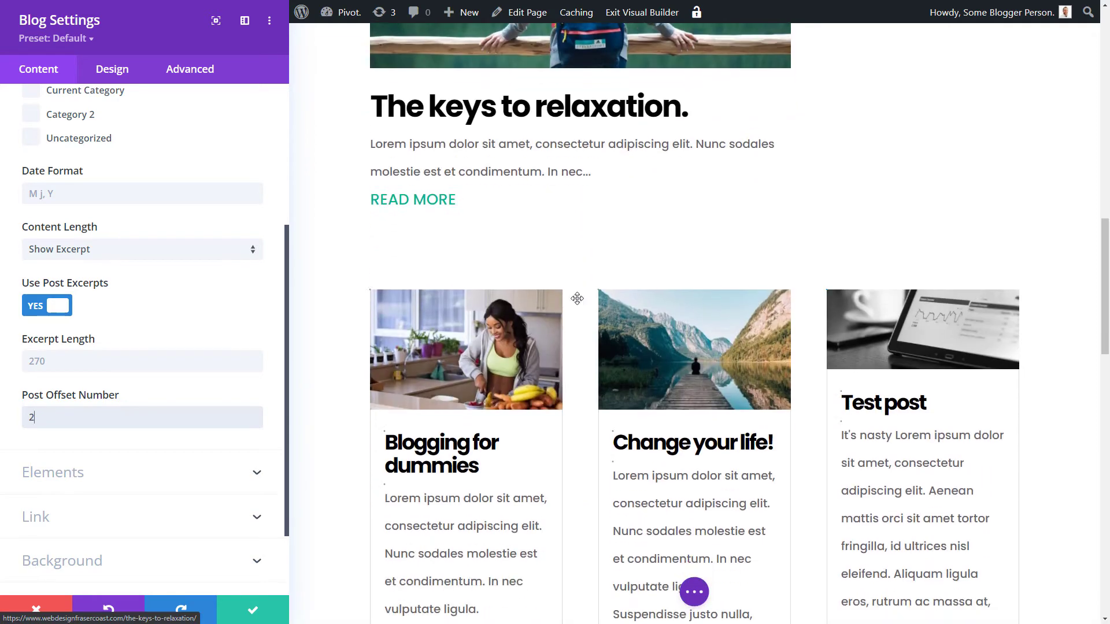
scroll(441, 237, down, 5)
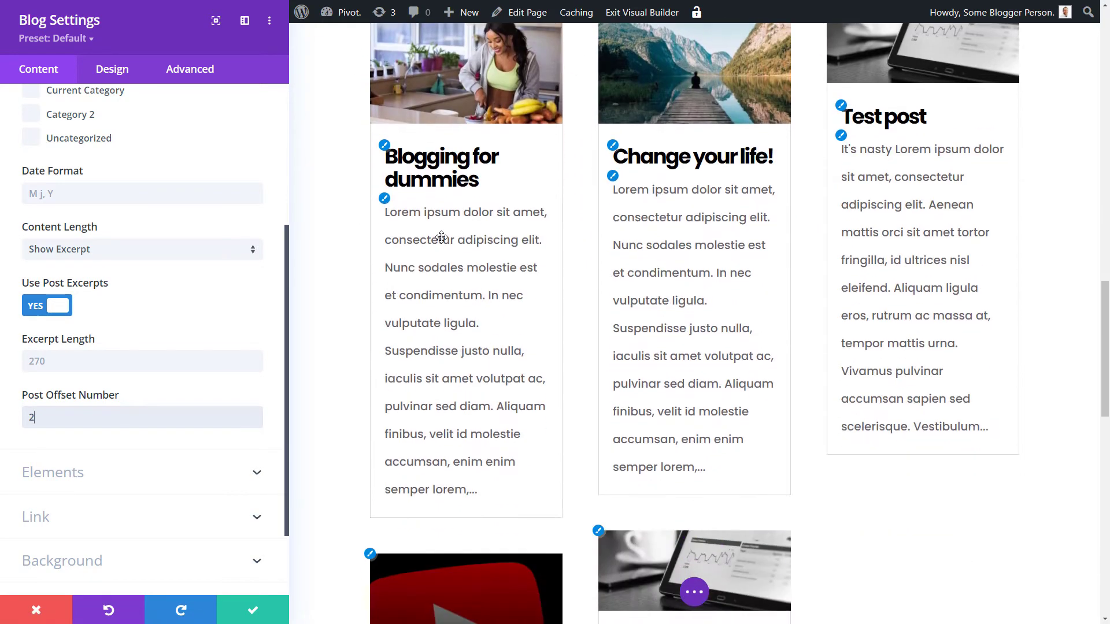
Turn off the use of post excerpts in the second Blog module.
click(45, 307)
scroll(70, 277, up, 3)
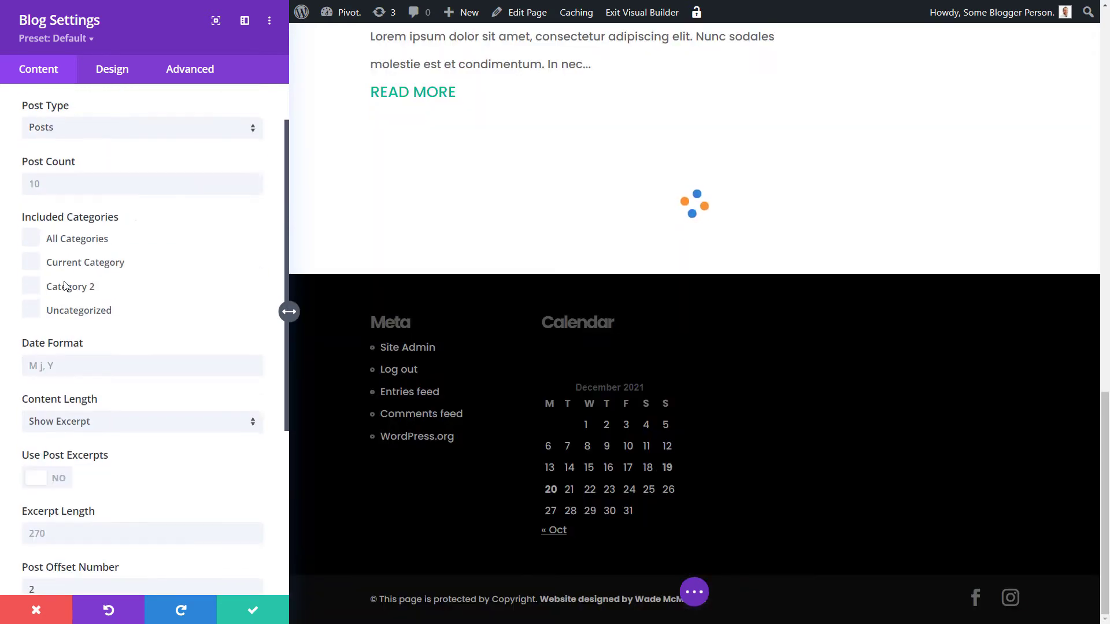
scroll(77, 392, down, 5)
Enable the Read More button and hide the excerpt on the grid posts, then review the page's two post sections.
click(78, 387)
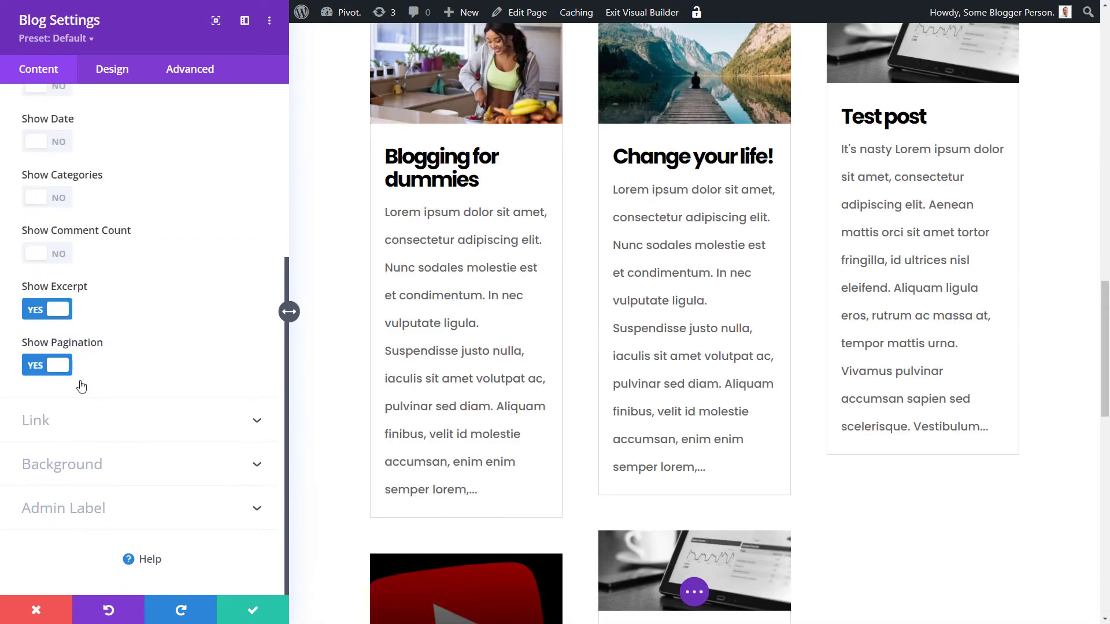
scroll(82, 386, up, 3)
click(52, 219)
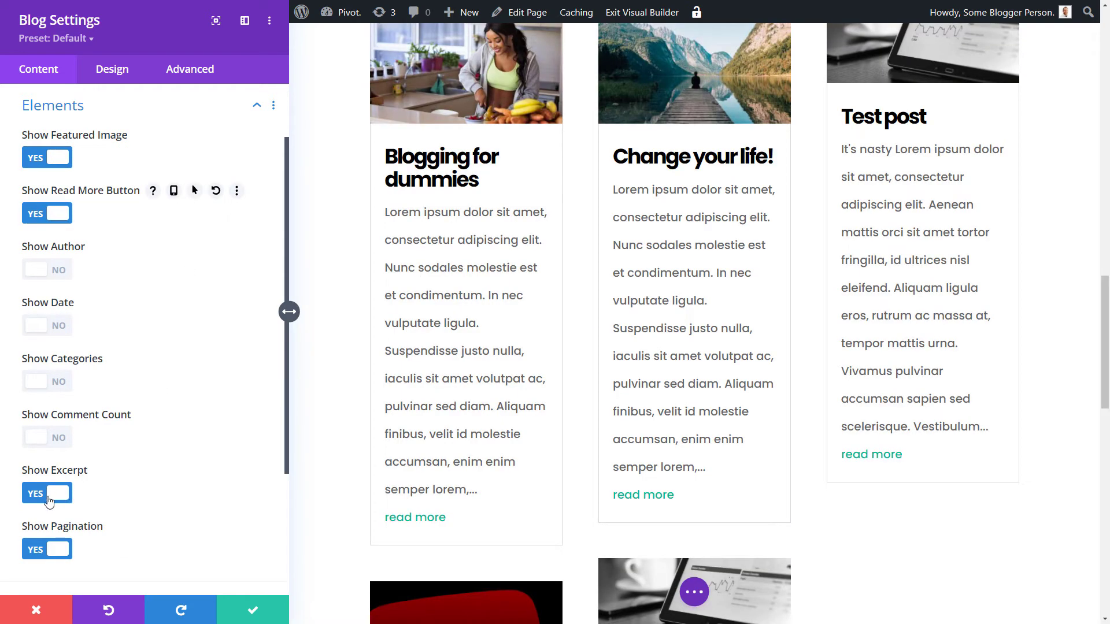
click(49, 499)
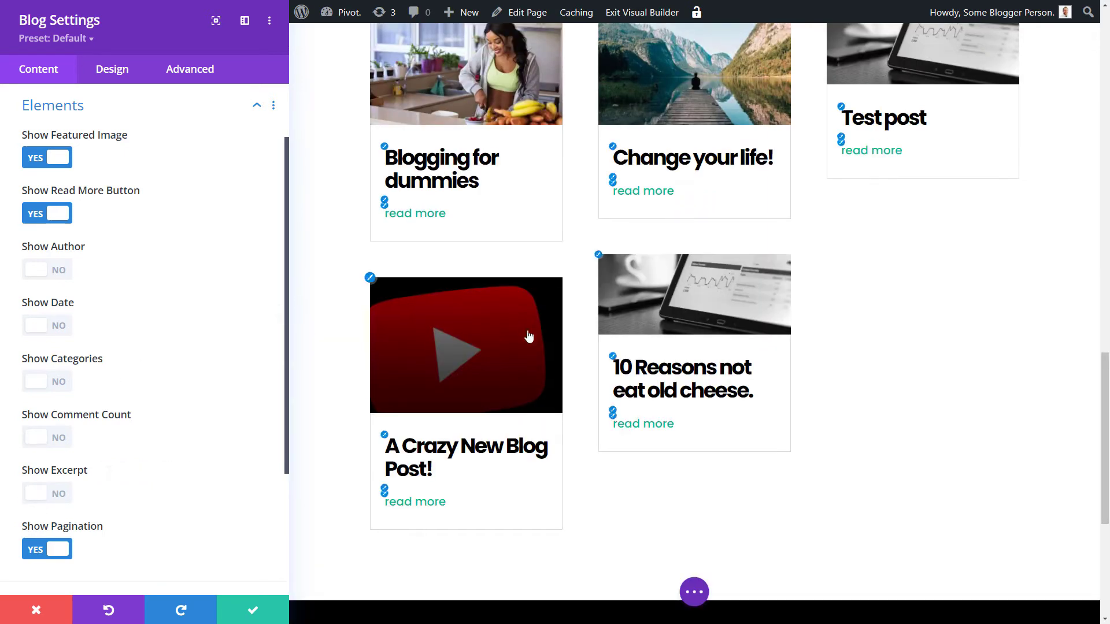
scroll(529, 335, up, 4)
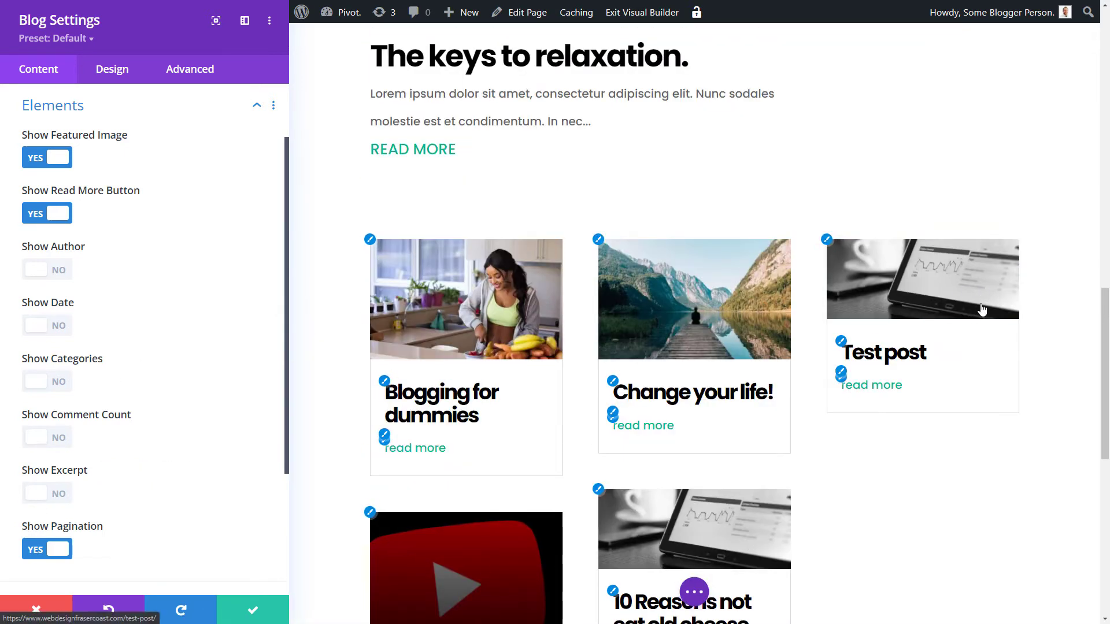
scroll(554, 392, up, 12)
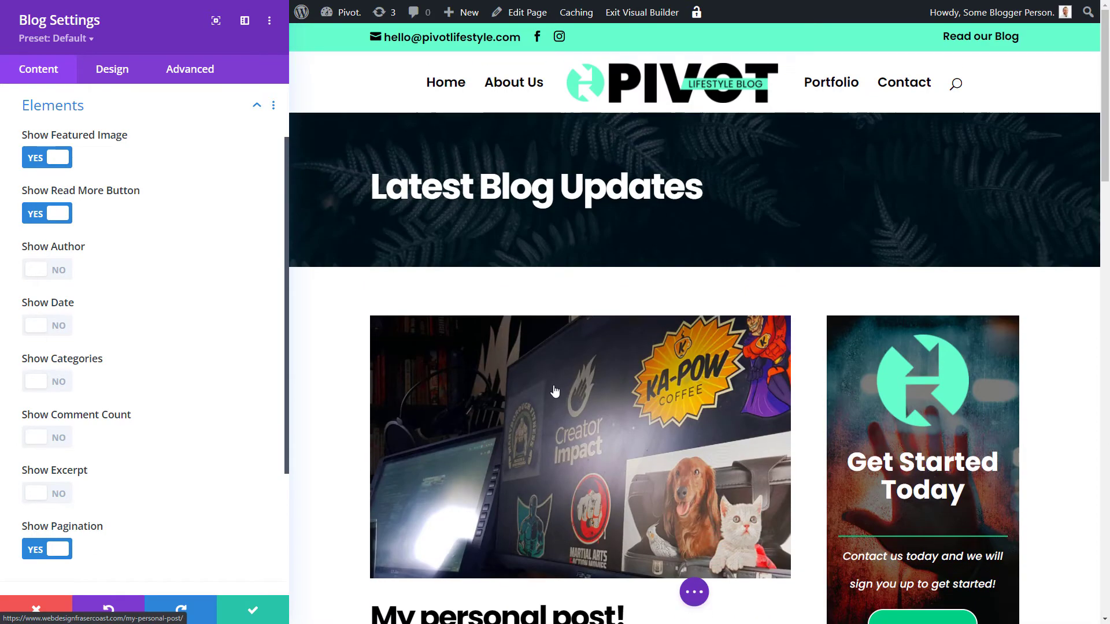
scroll(554, 392, down, 15)
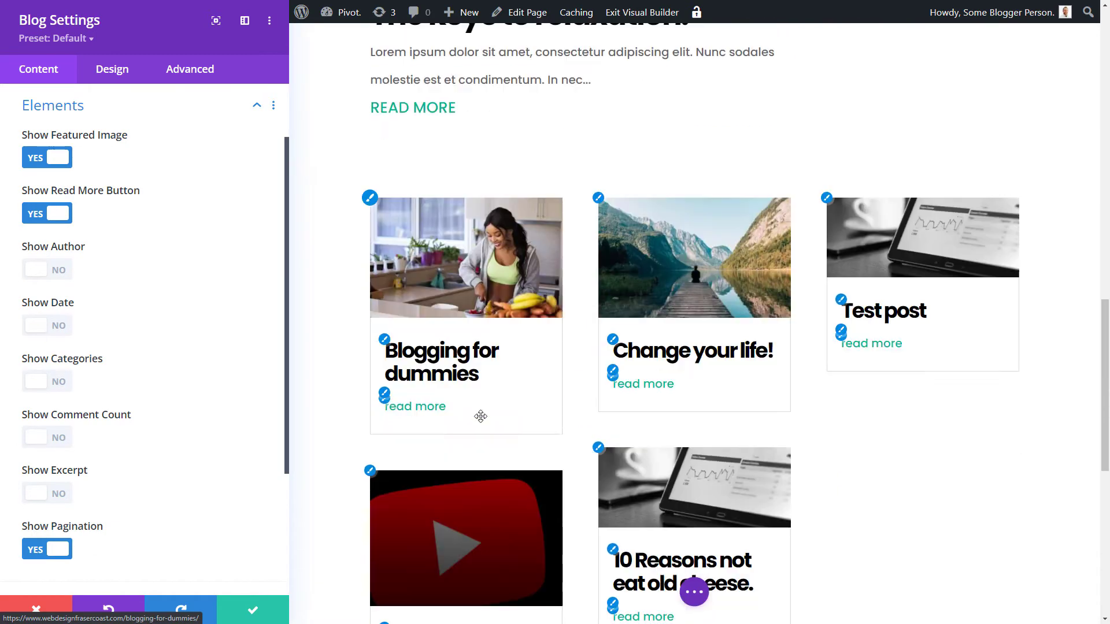
scroll(481, 416, down, 2)
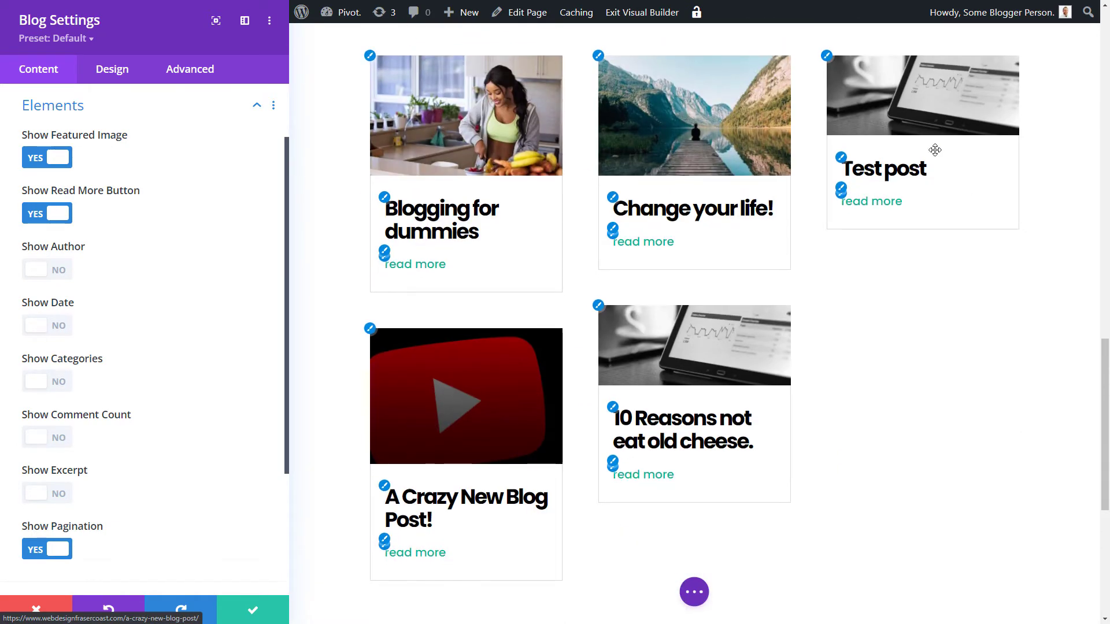
Save the second Blog module's settings and review the featured posts and sidebar above the grid.
click(252, 612)
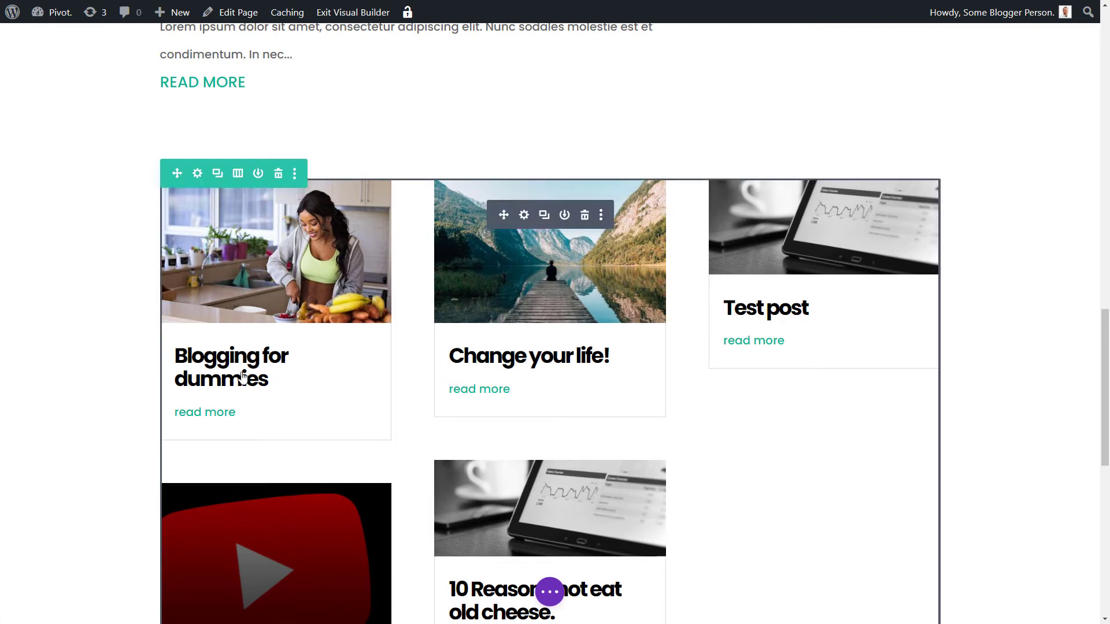
scroll(231, 237, up, 2)
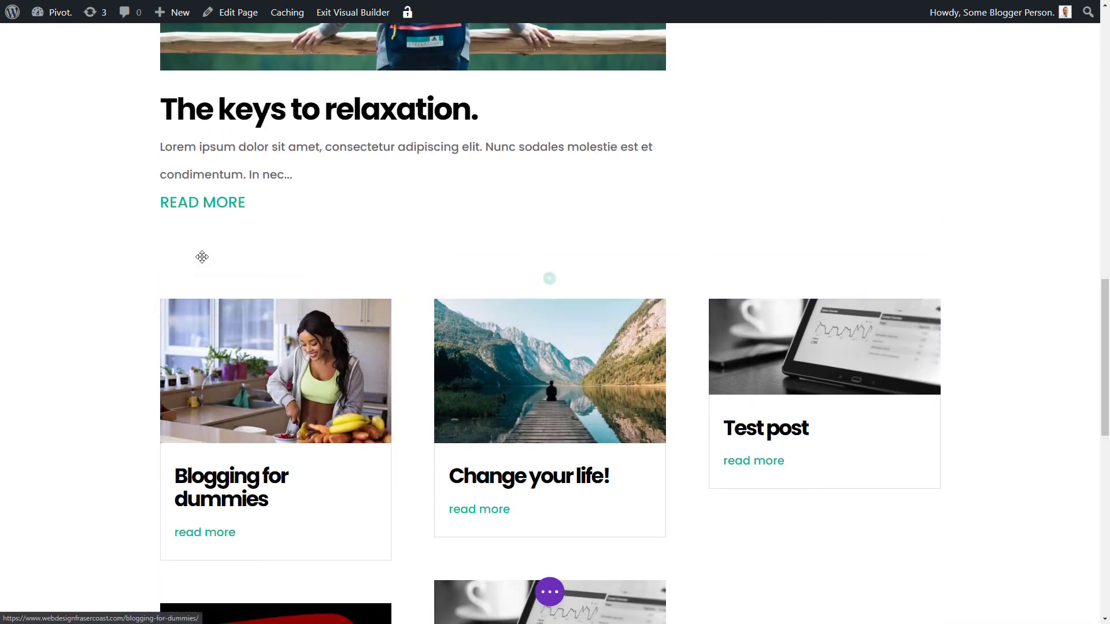
scroll(147, 356, up, 5)
scroll(146, 357, up, 12)
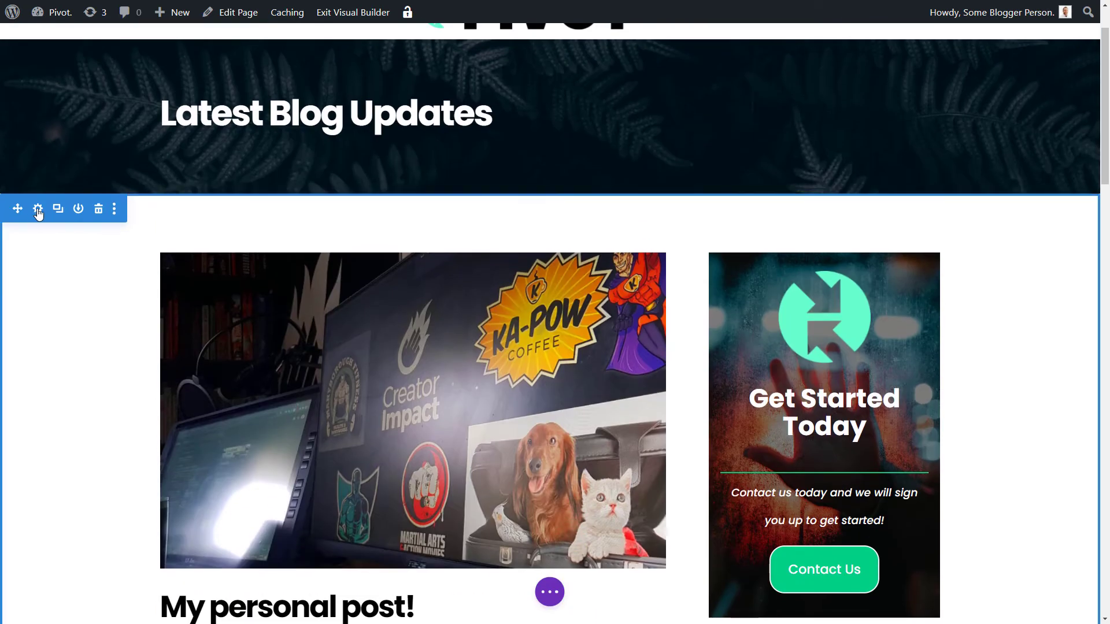
Give the section holding the posts a pale mint background, #d8fff0, and save the section settings.
click(36, 209)
click(60, 183)
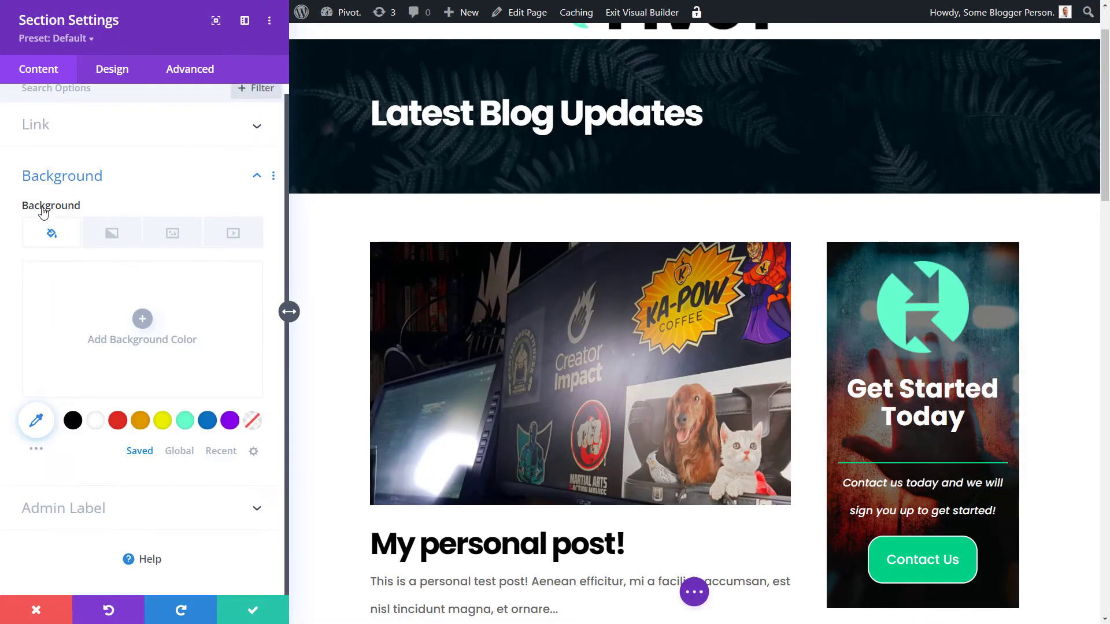
click(183, 415)
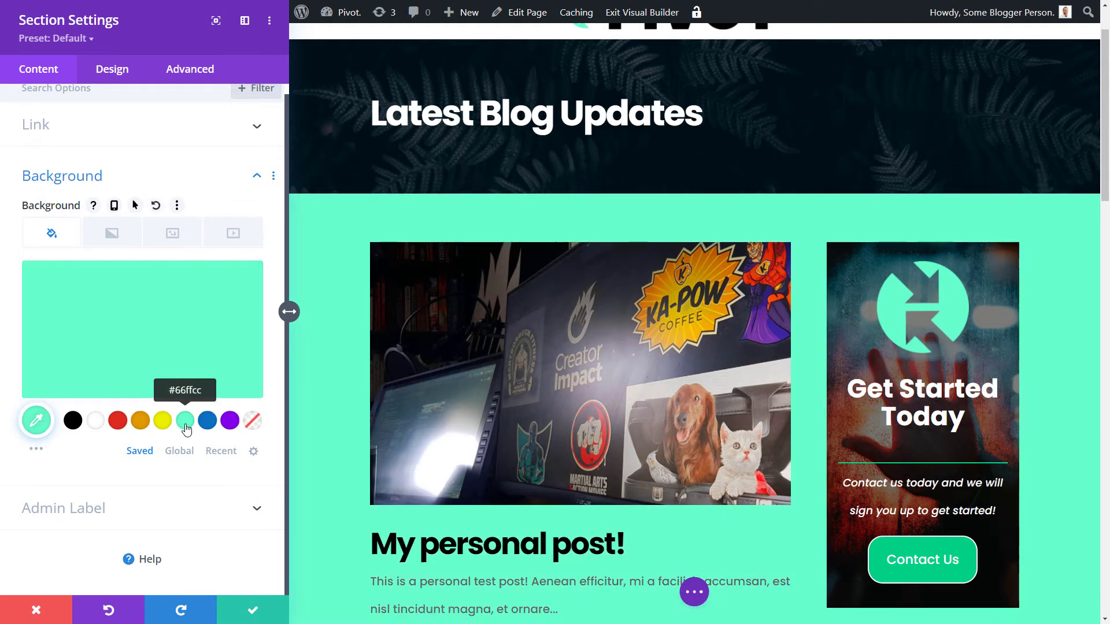
click(132, 334)
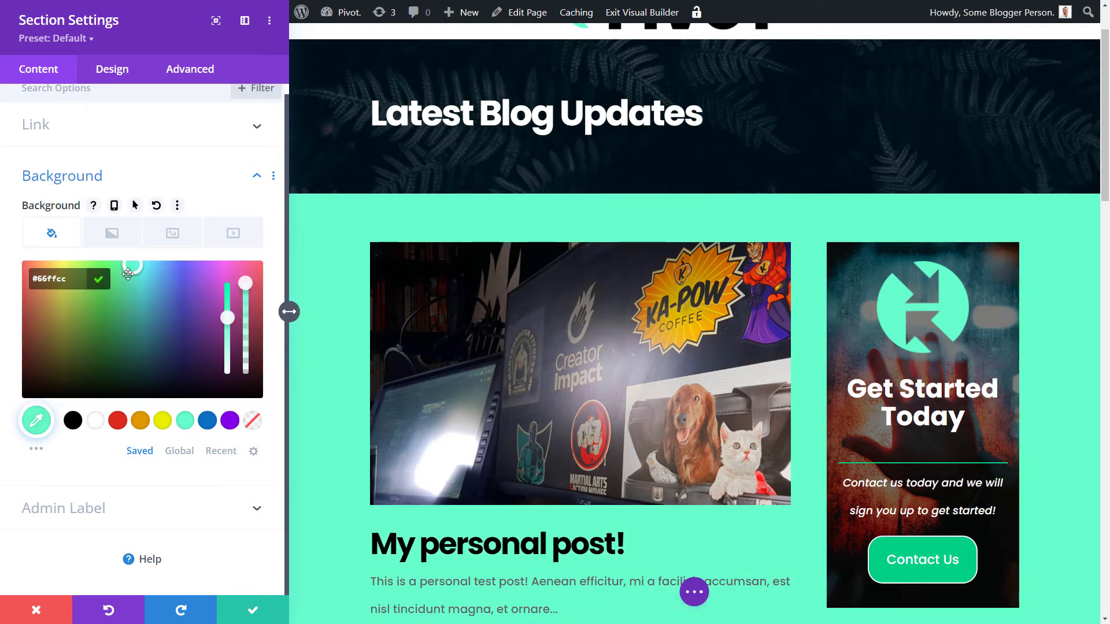
drag(227, 317, 229, 370)
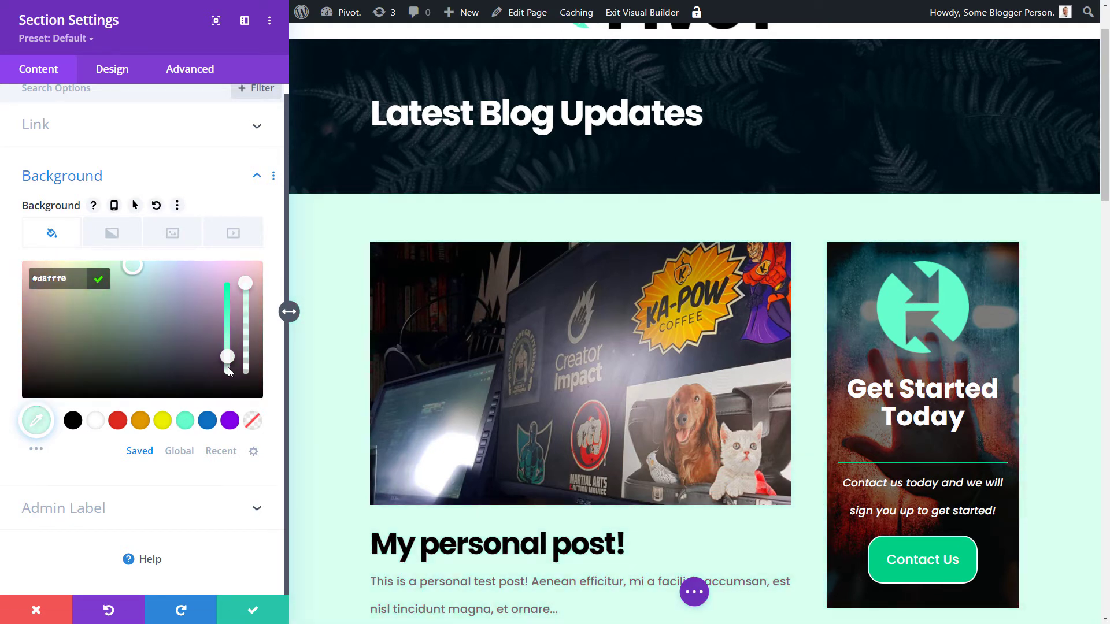
click(253, 610)
Review both post areas on the mint background and give the featured posts' Blog module a white background.
scroll(527, 303, down, 10)
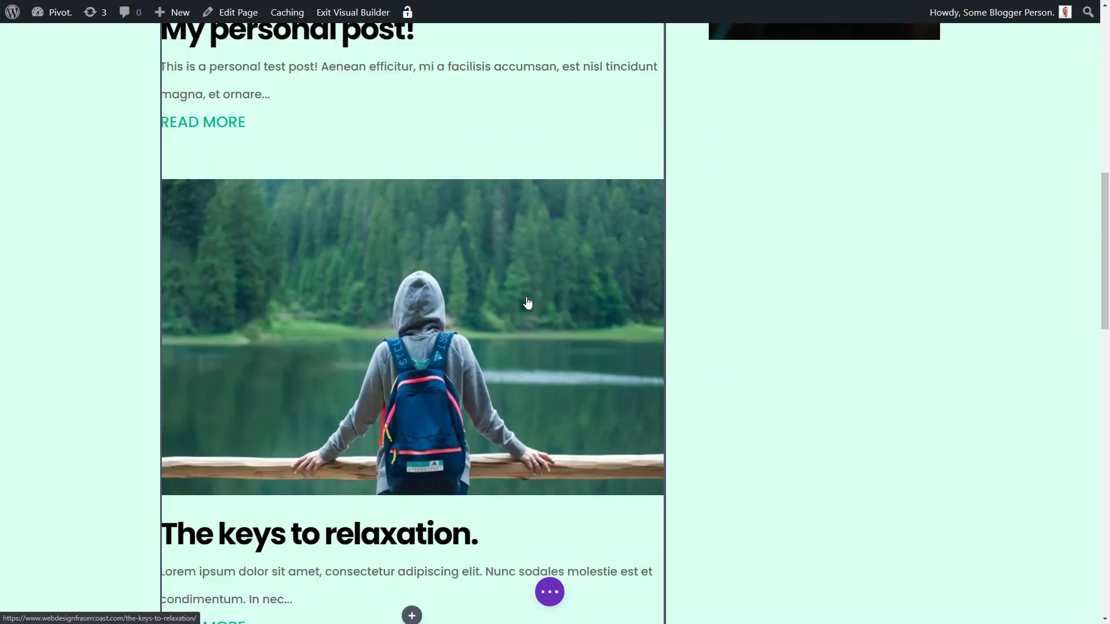
scroll(528, 302, down, 10)
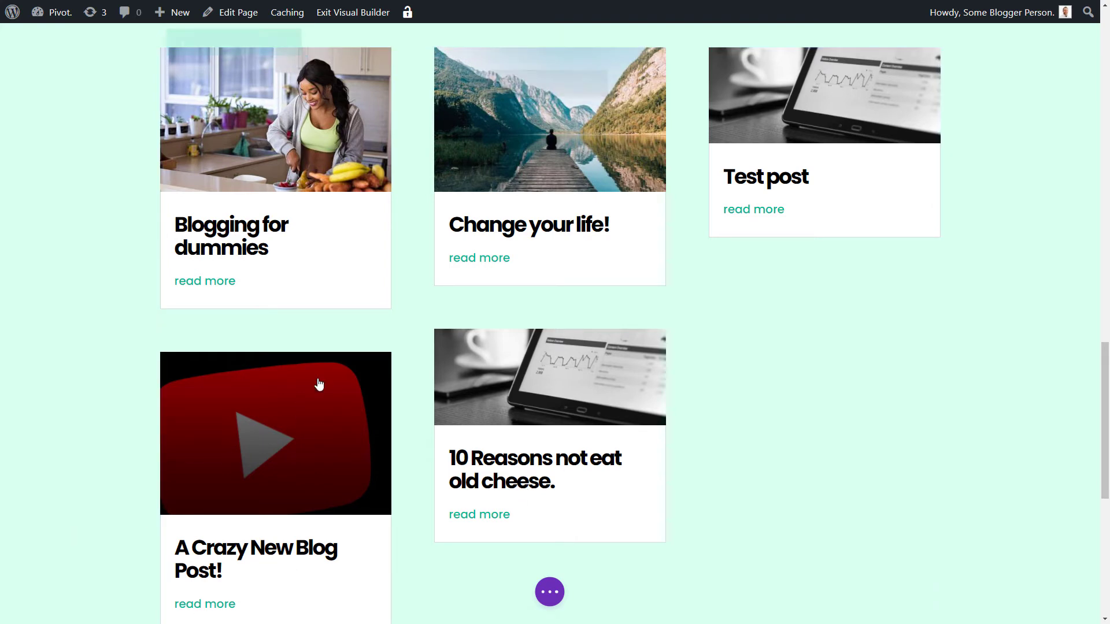
scroll(543, 431, up, 15)
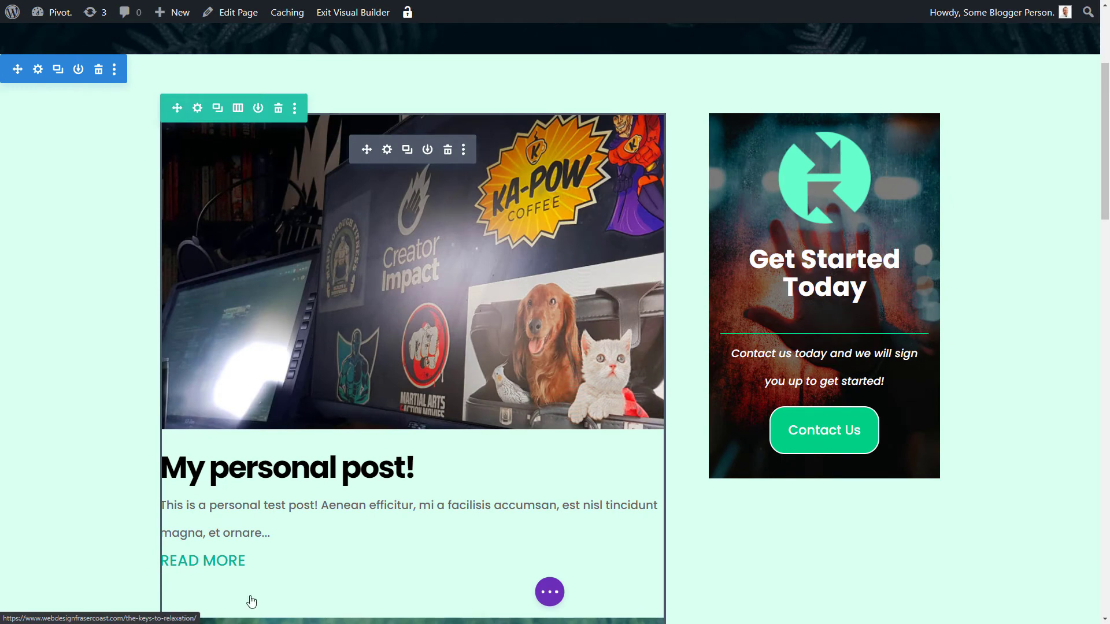
scroll(252, 602, down, 3)
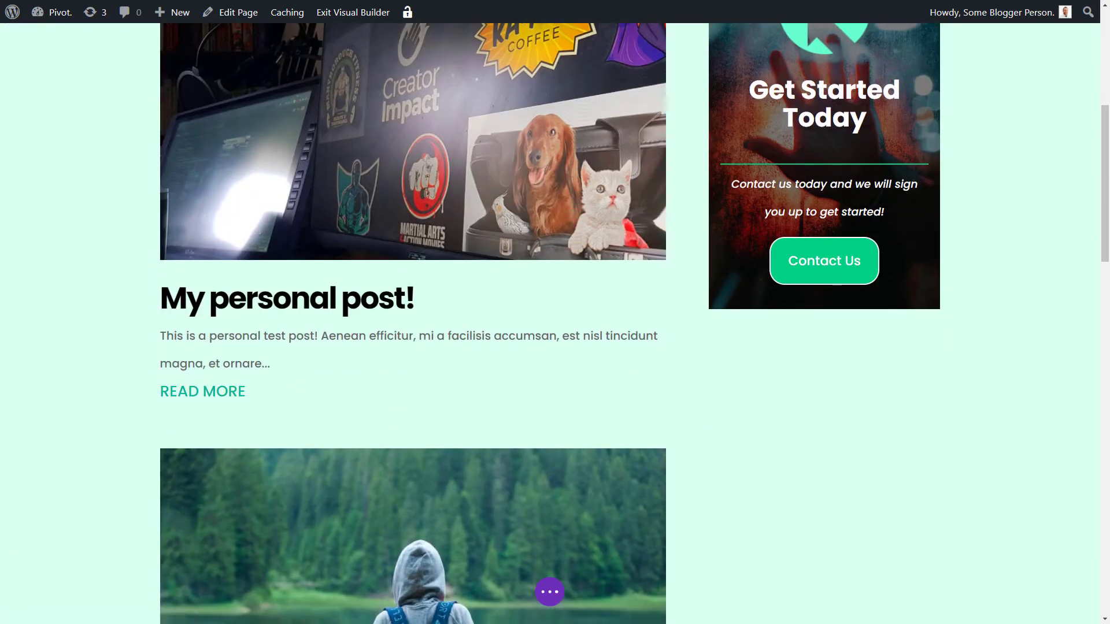
scroll(423, 432, up, 5)
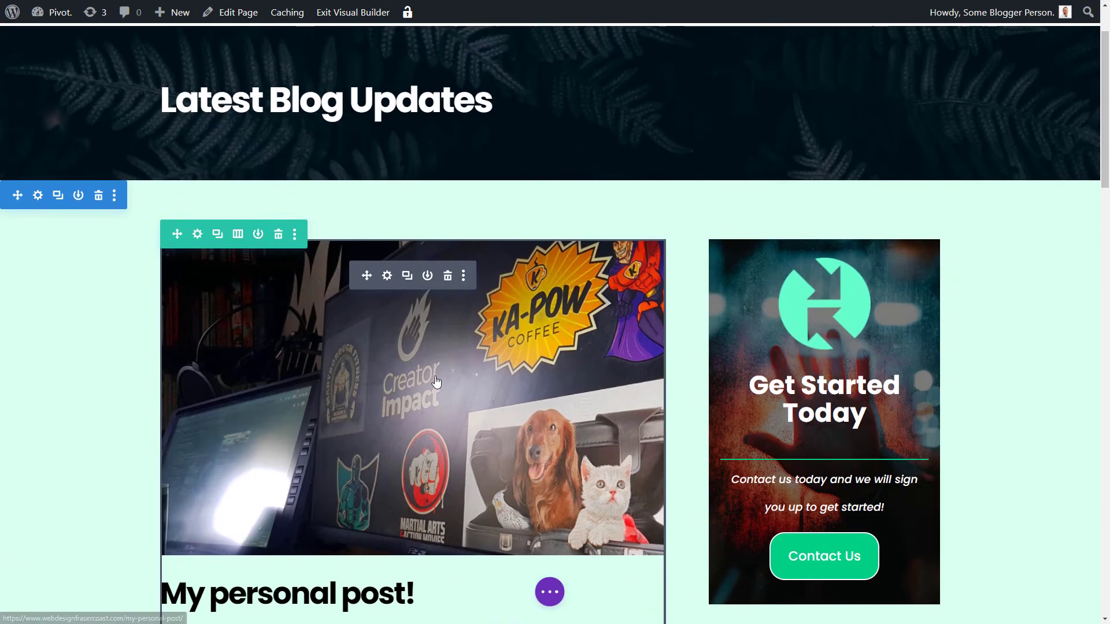
click(383, 284)
scroll(82, 191, down, 5)
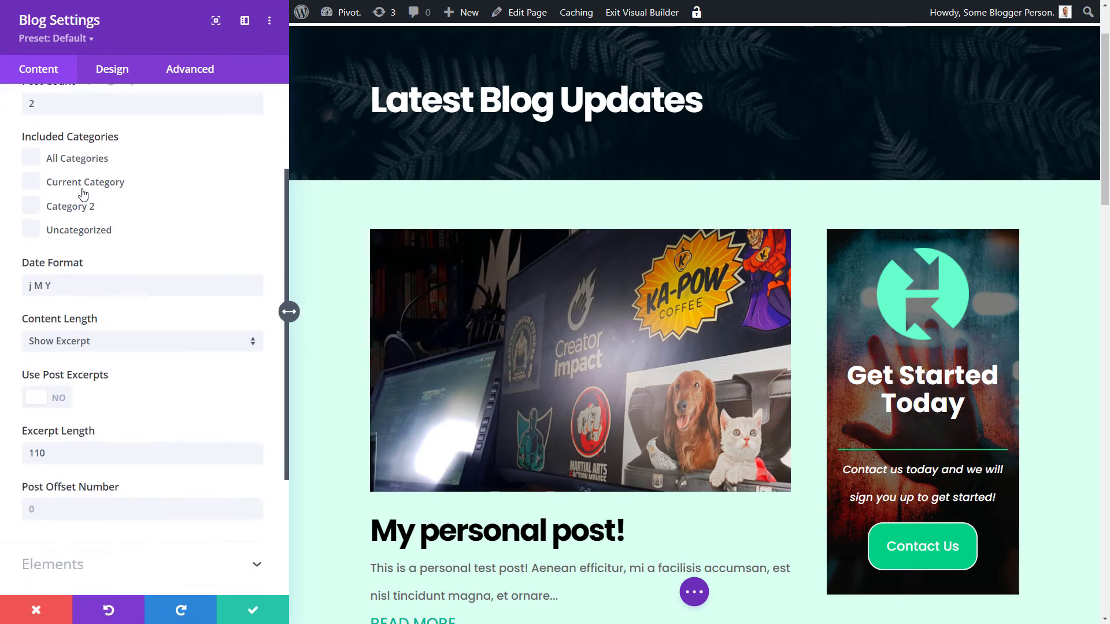
click(90, 464)
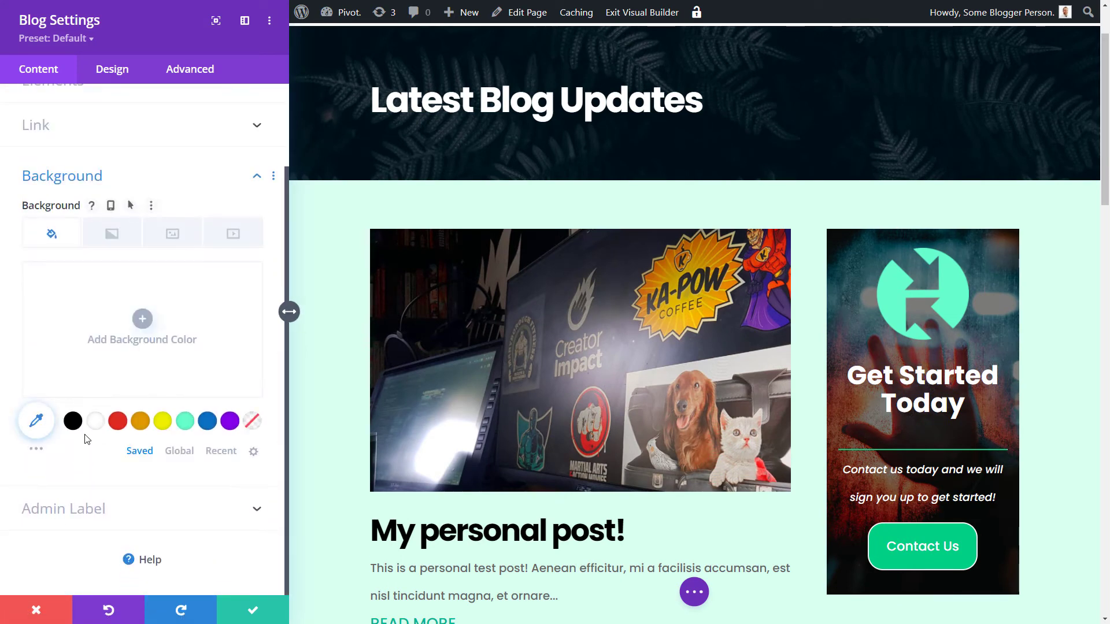
click(96, 425)
scroll(711, 351, down, 4)
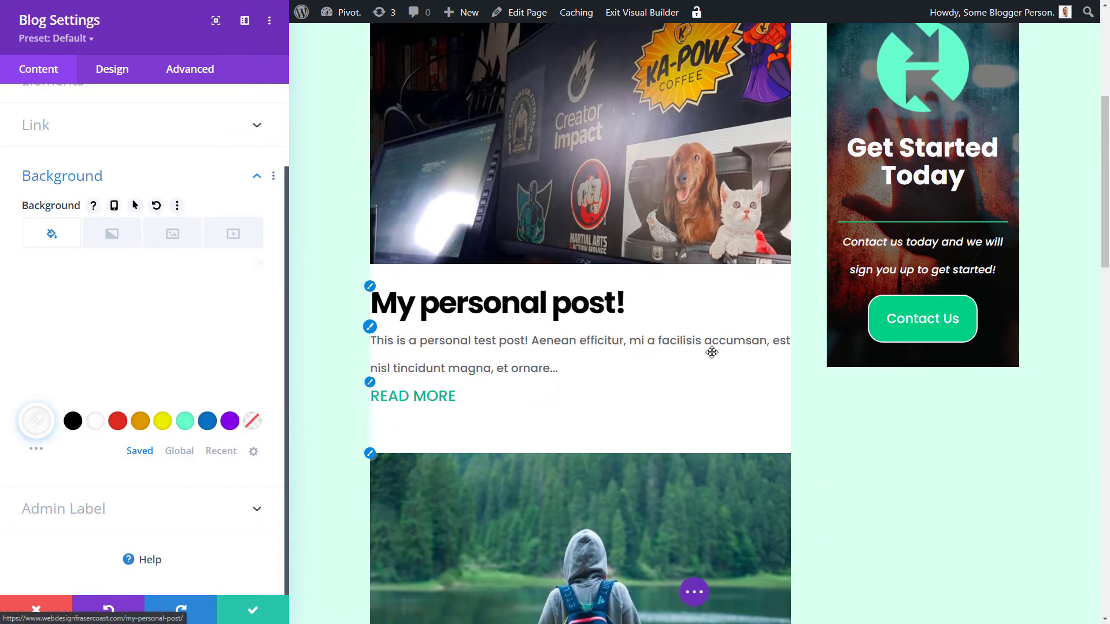
scroll(483, 392, down, 8)
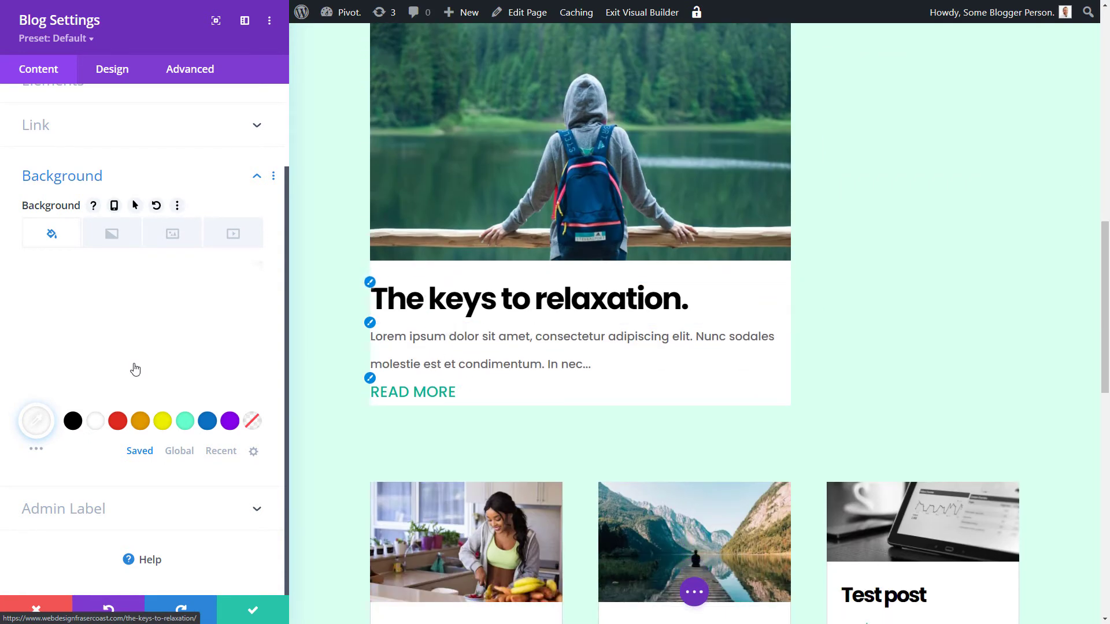
Set the featured posts' Blog module padding to 20 px on the top, bottom, left and right.
scroll(135, 369, up, 2)
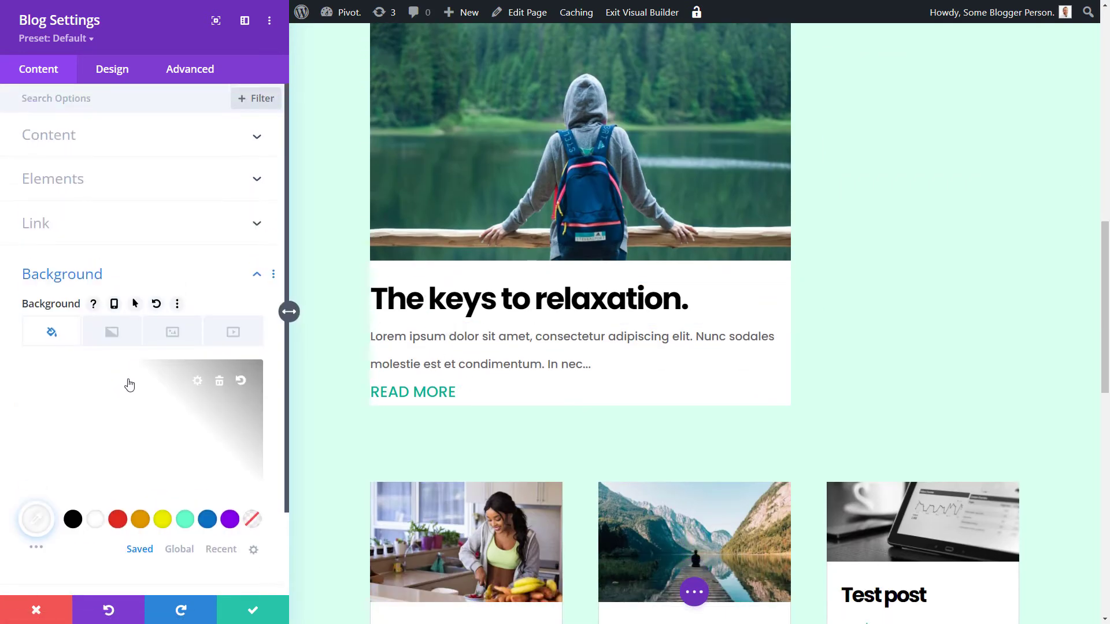
click(108, 75)
scroll(70, 312, down, 3)
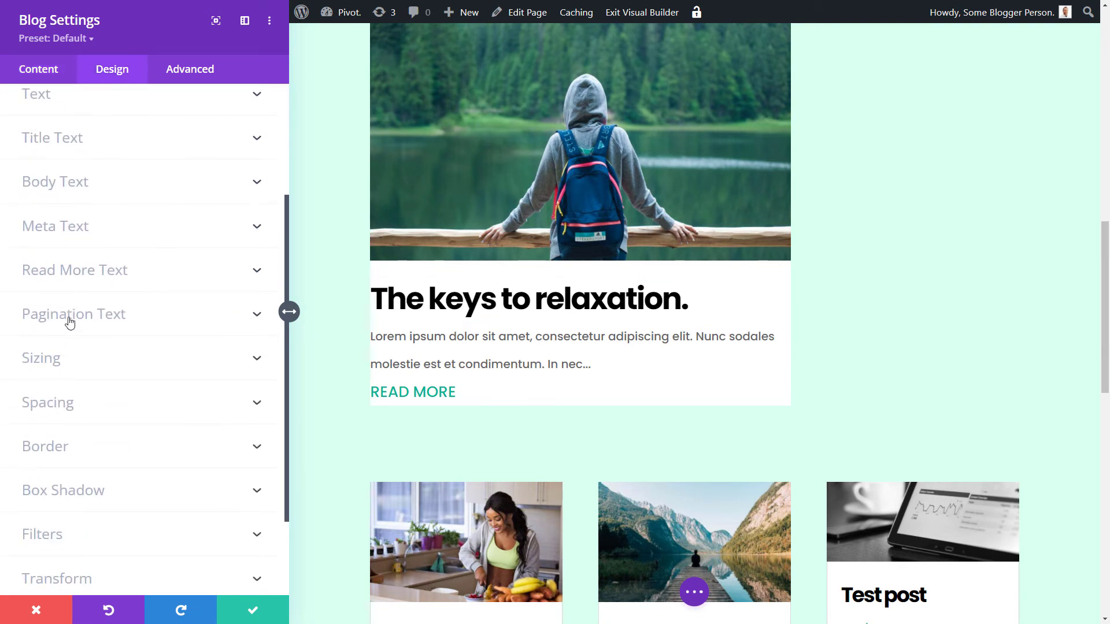
click(51, 405)
scroll(58, 406, down, 5)
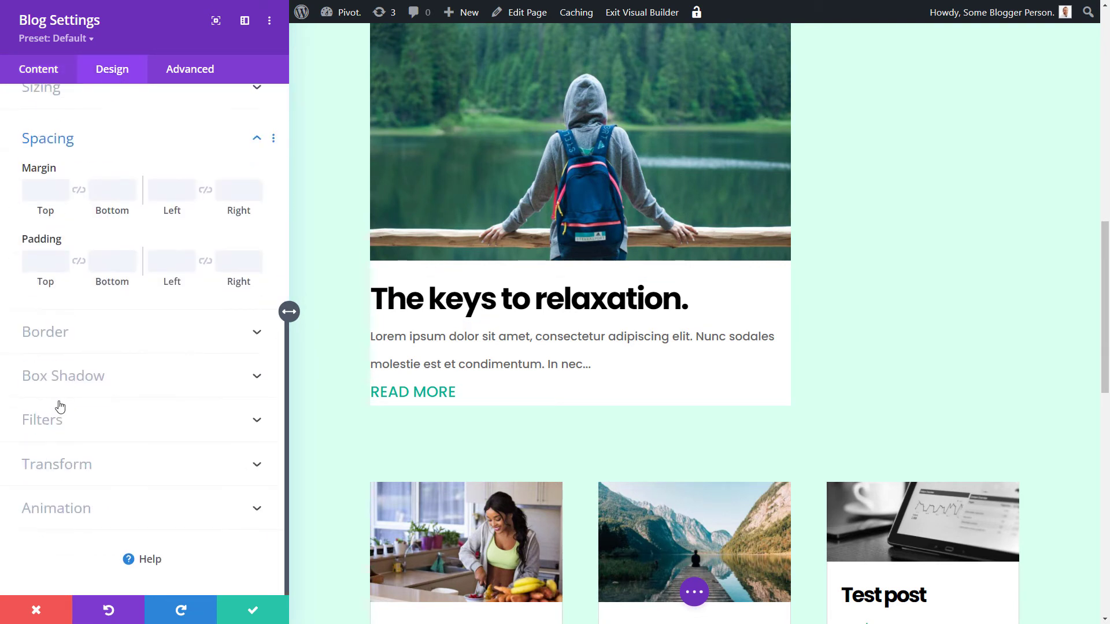
click(50, 262)
text(20)
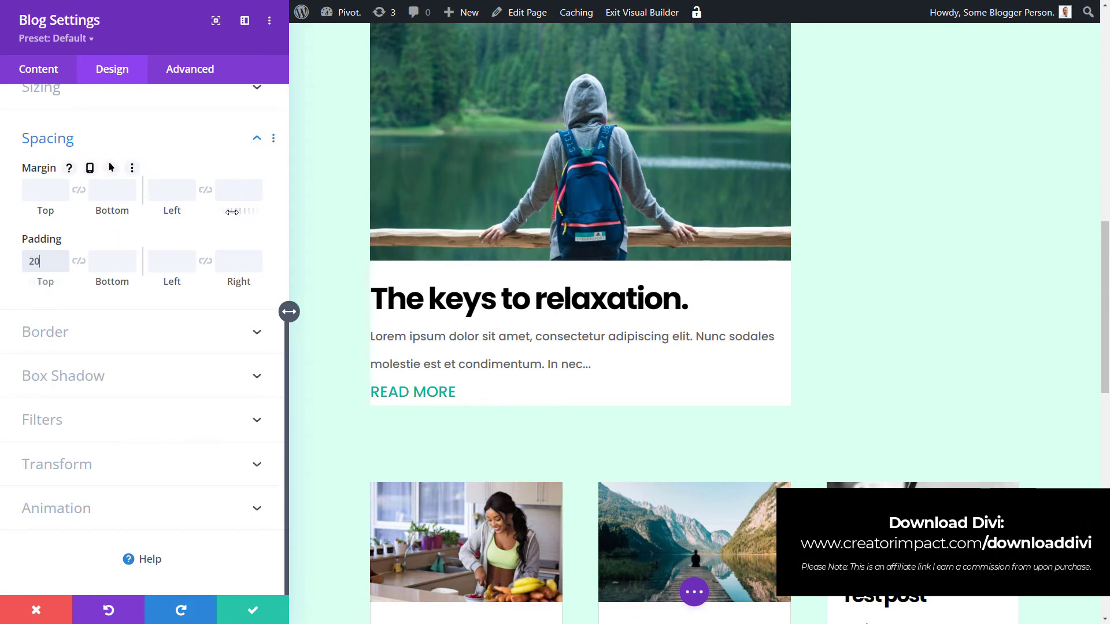
key(Tab)
text(20)
key(Tab)
text(20)
key(Tab)
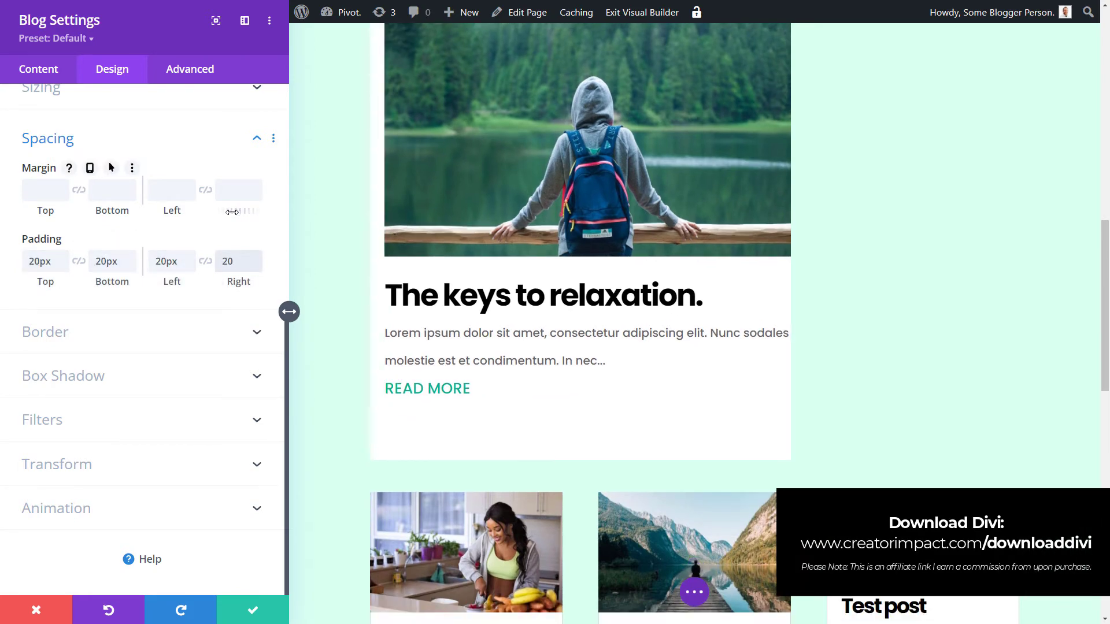
text(20)
Set the bottom margin of the featured posts' Blog module to 30 px and check the gap above the grid.
scroll(765, 317, up, 8)
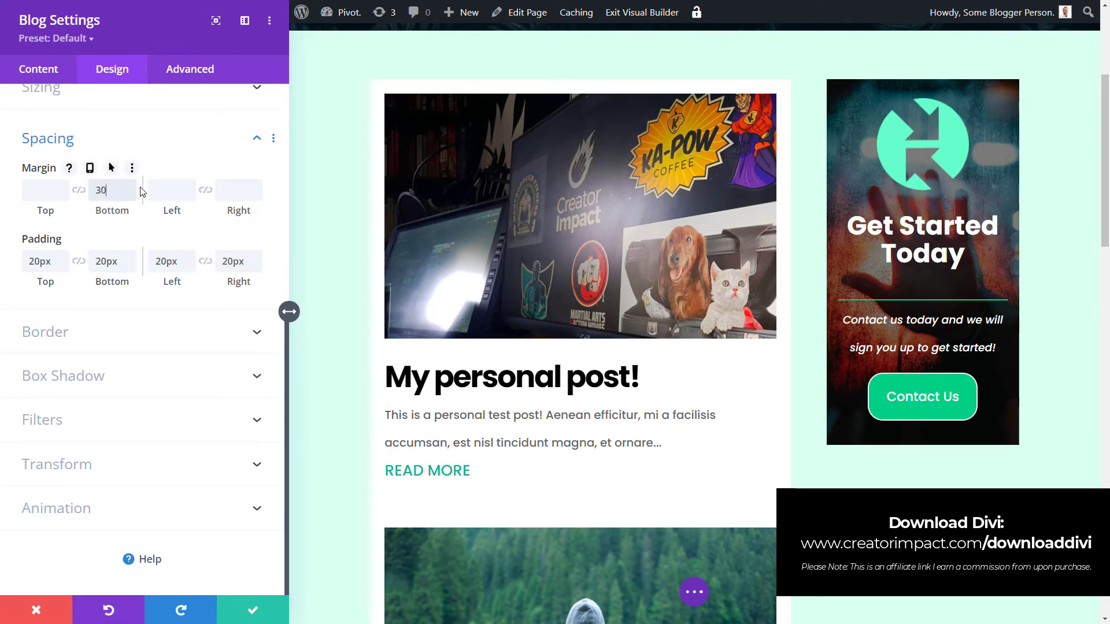
scroll(507, 439, down, 10)
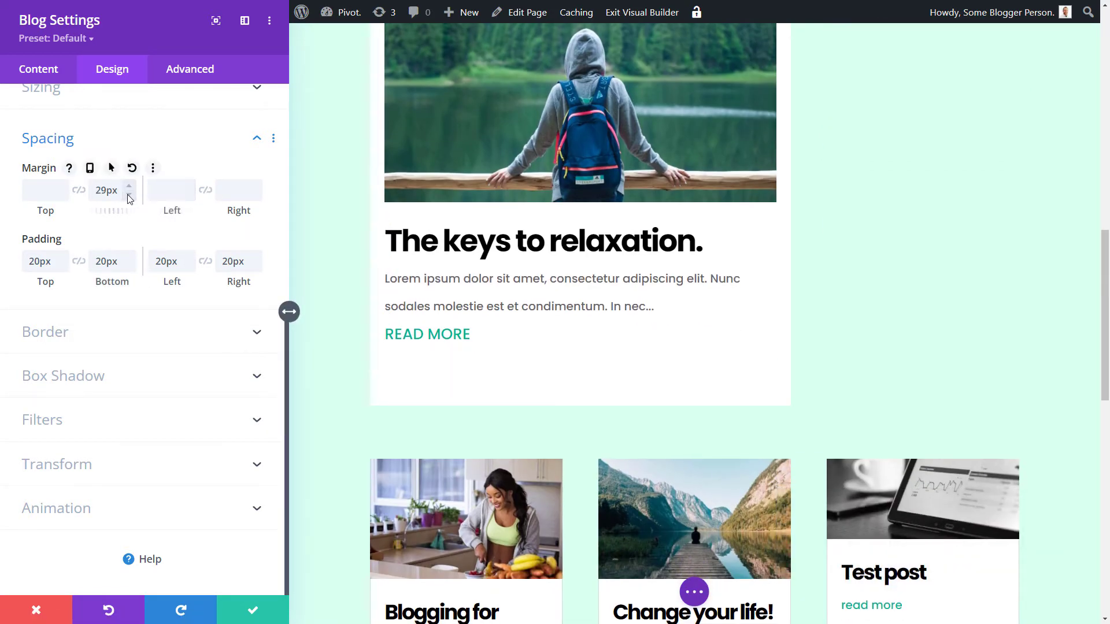
scroll(560, 456, up, 9)
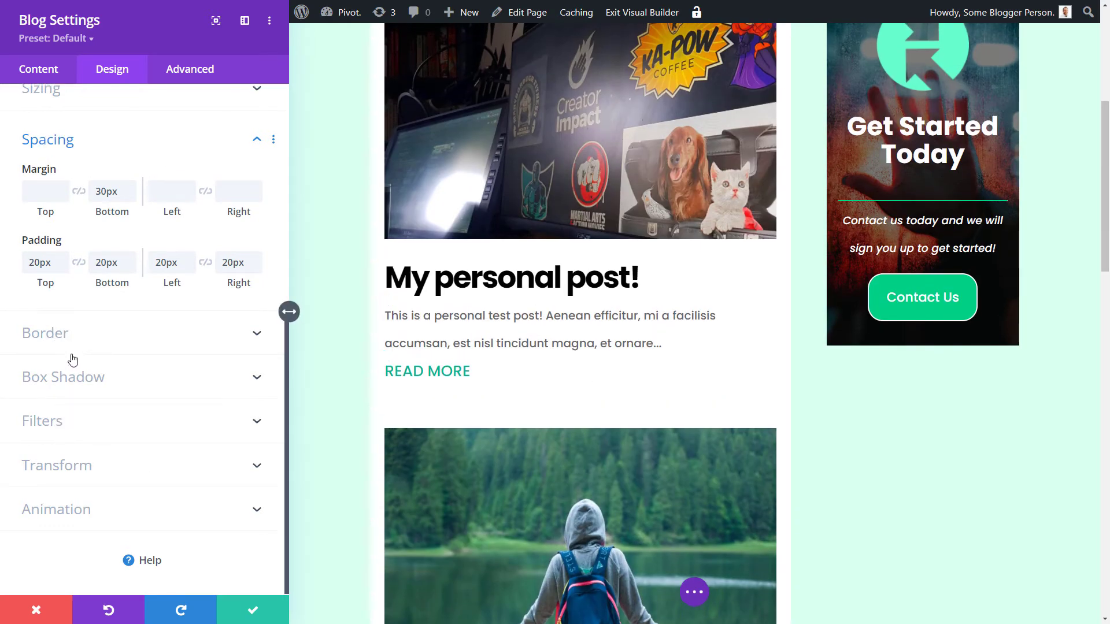
Apply the outer box shadow preset offset 6 px horizontally and vertically with 18 px blur to the featured Blog module.
scroll(75, 361, up, 6)
scroll(92, 366, down, 2)
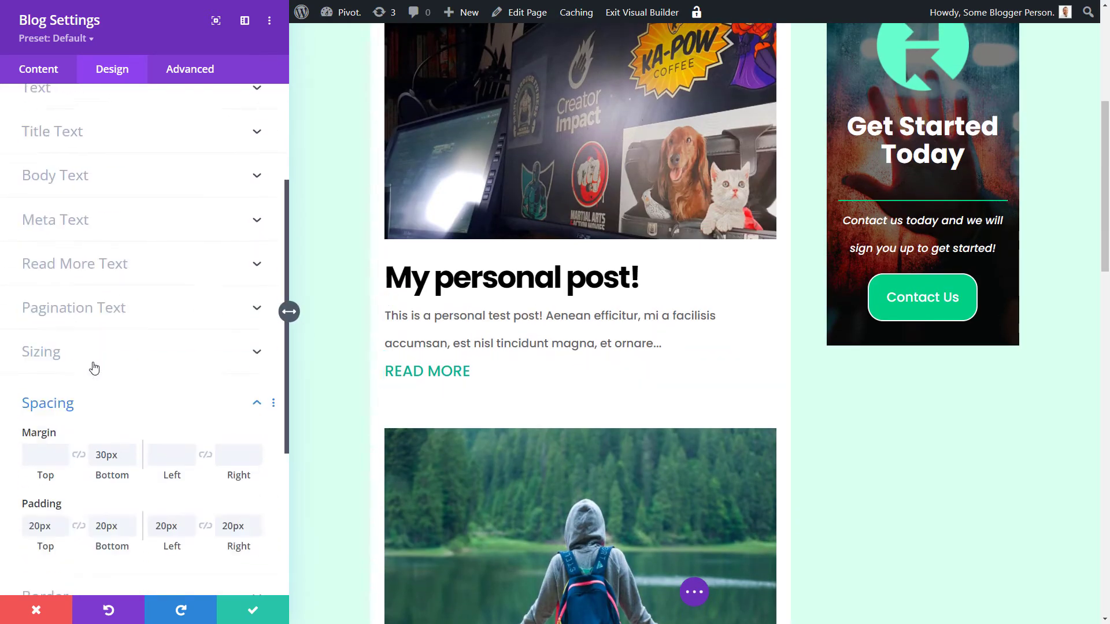
scroll(87, 168, up, 4)
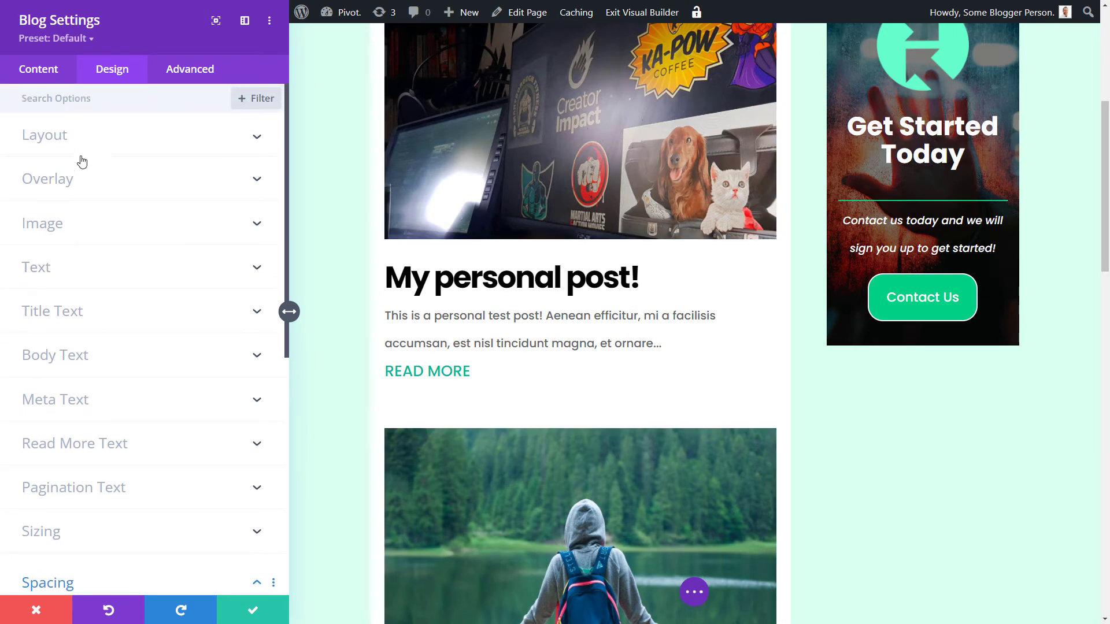
scroll(114, 370, down, 7)
click(104, 410)
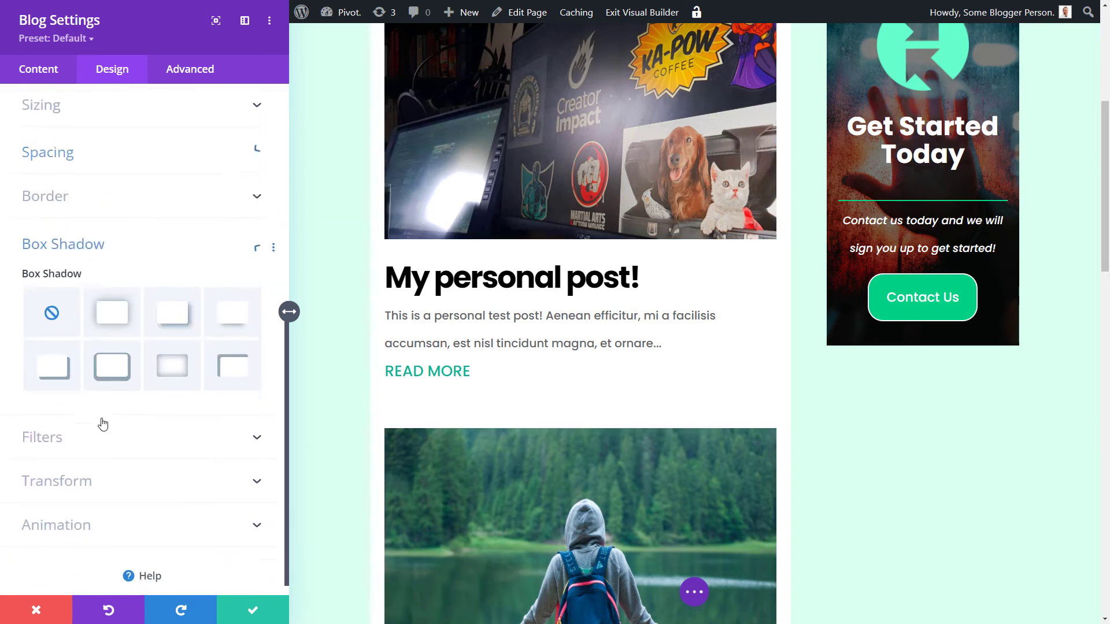
click(168, 305)
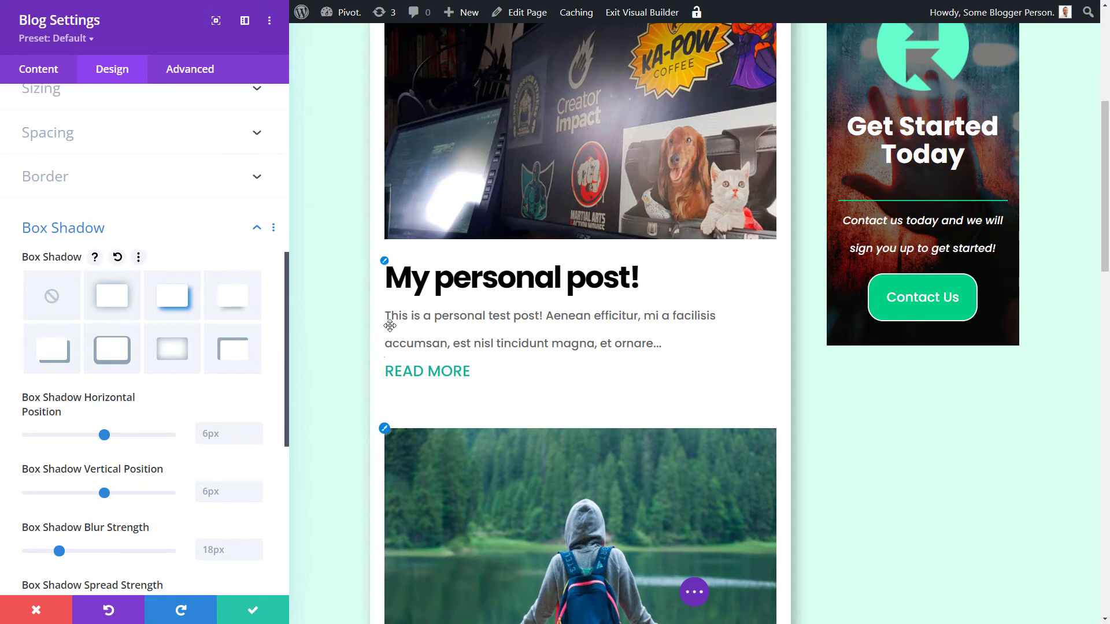
scroll(115, 324, down, 3)
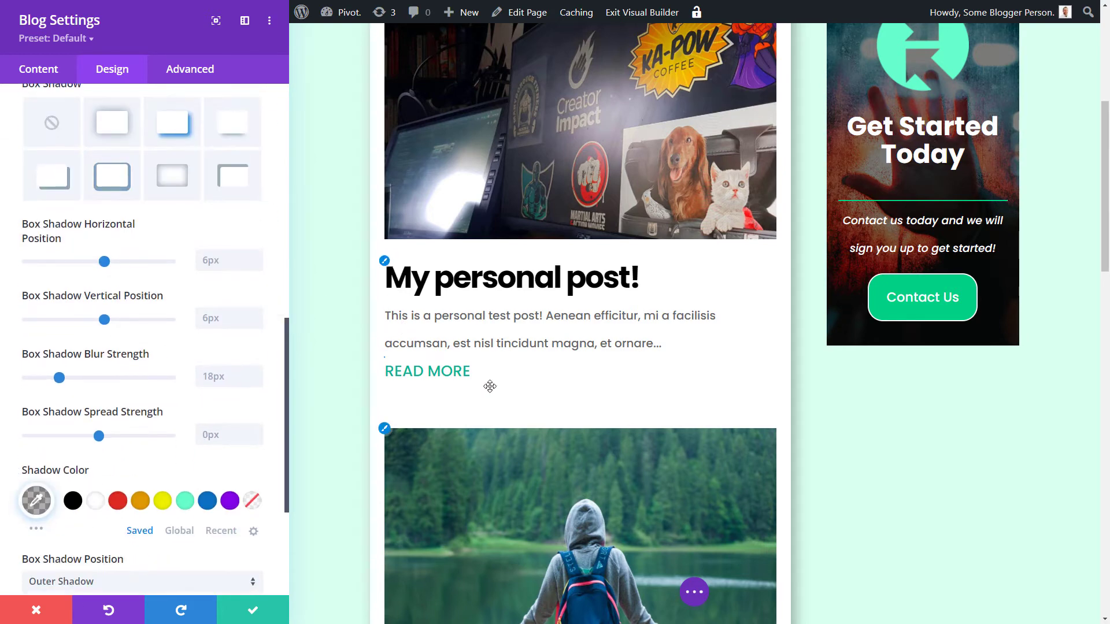
scroll(178, 309, down, 4)
Round all four corners of the featured Blog module by 20 px and check the corners of both posts.
scroll(94, 389, up, 8)
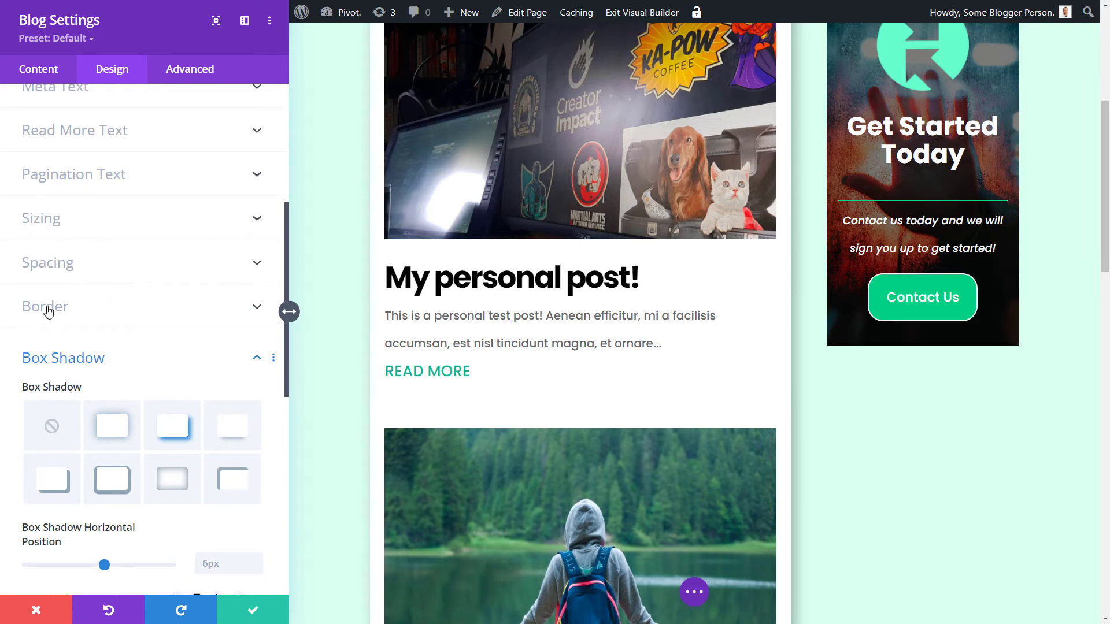
click(48, 311)
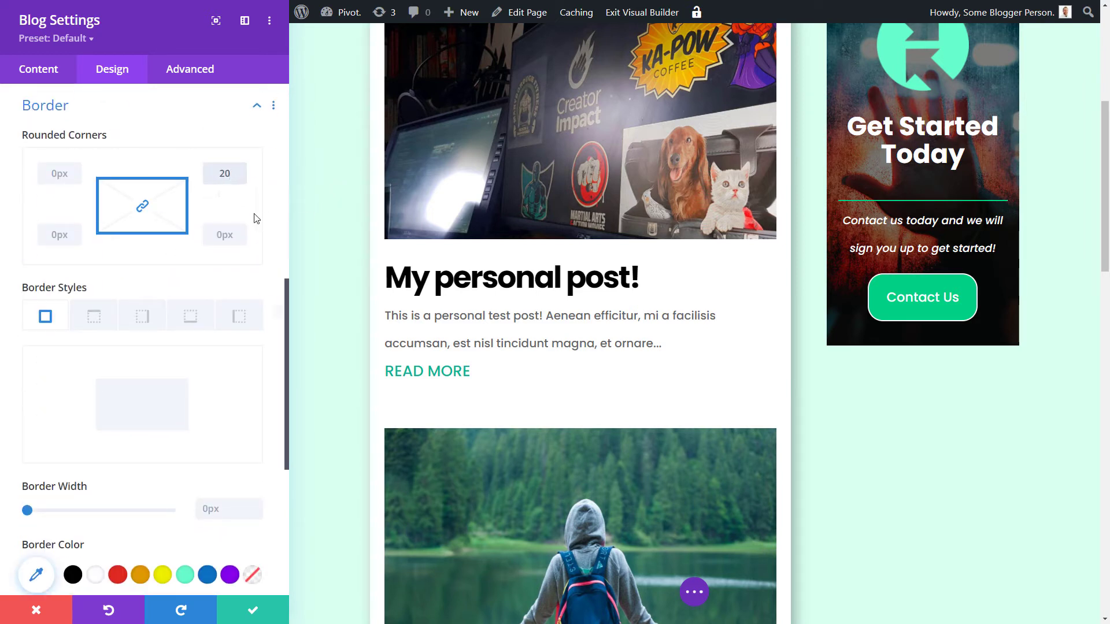
click(224, 234)
scroll(399, 347, down, 7)
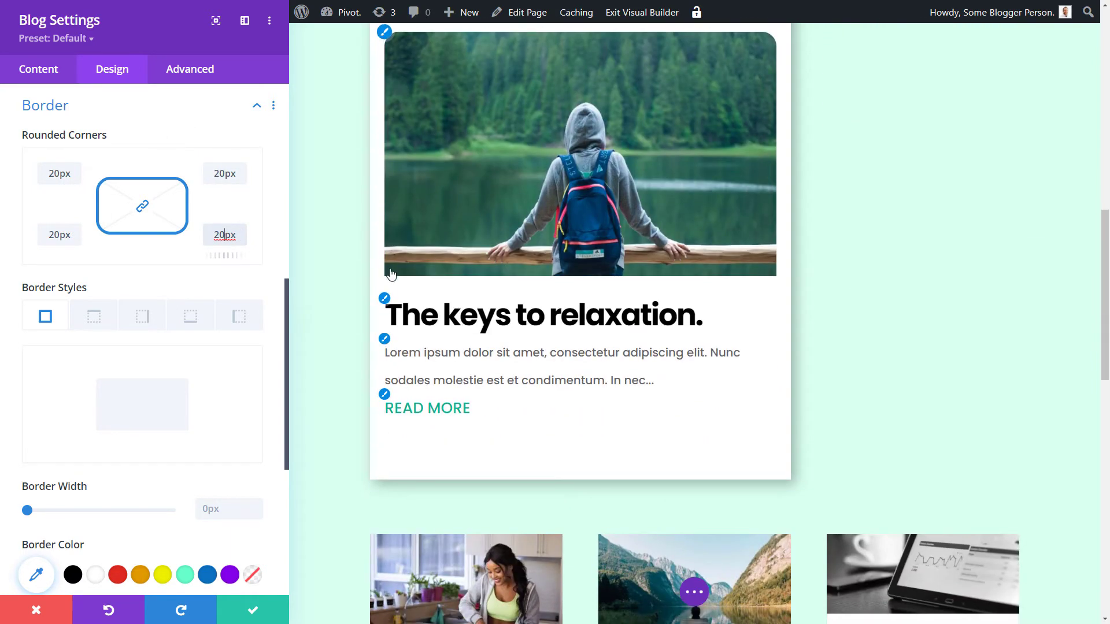
scroll(426, 267, up, 2)
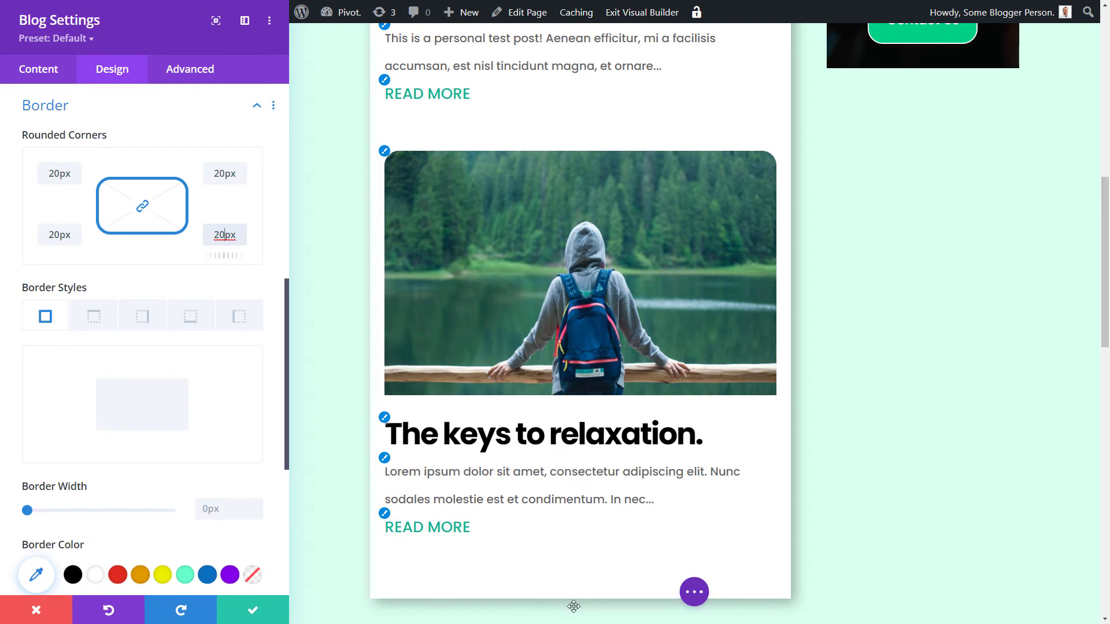
scroll(521, 513, up, 4)
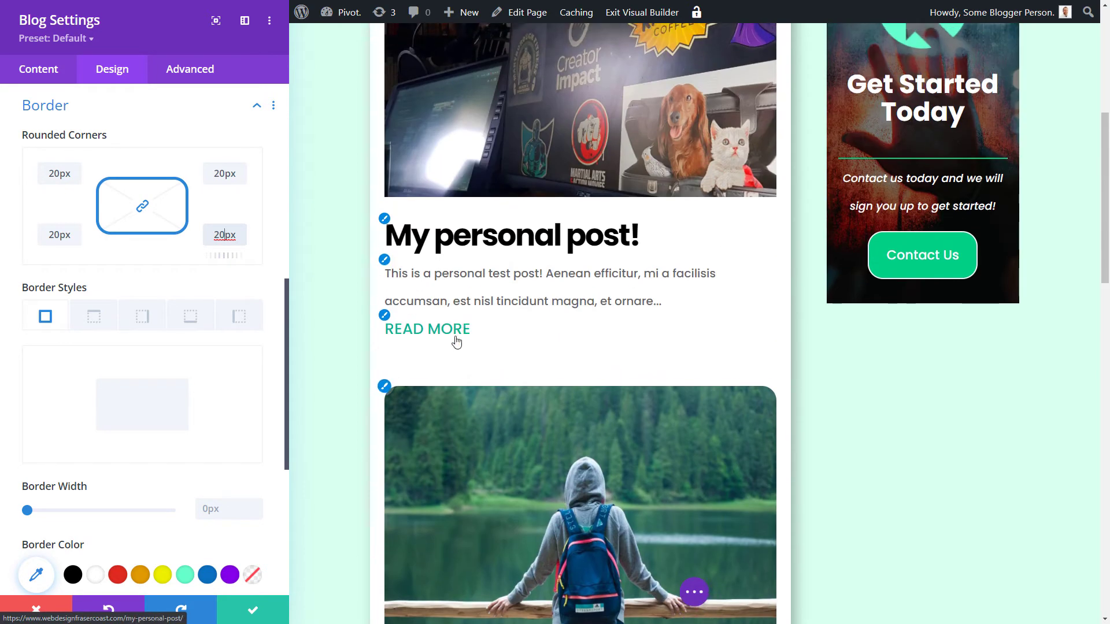
scroll(457, 341, up, 6)
scroll(126, 329, up, 1)
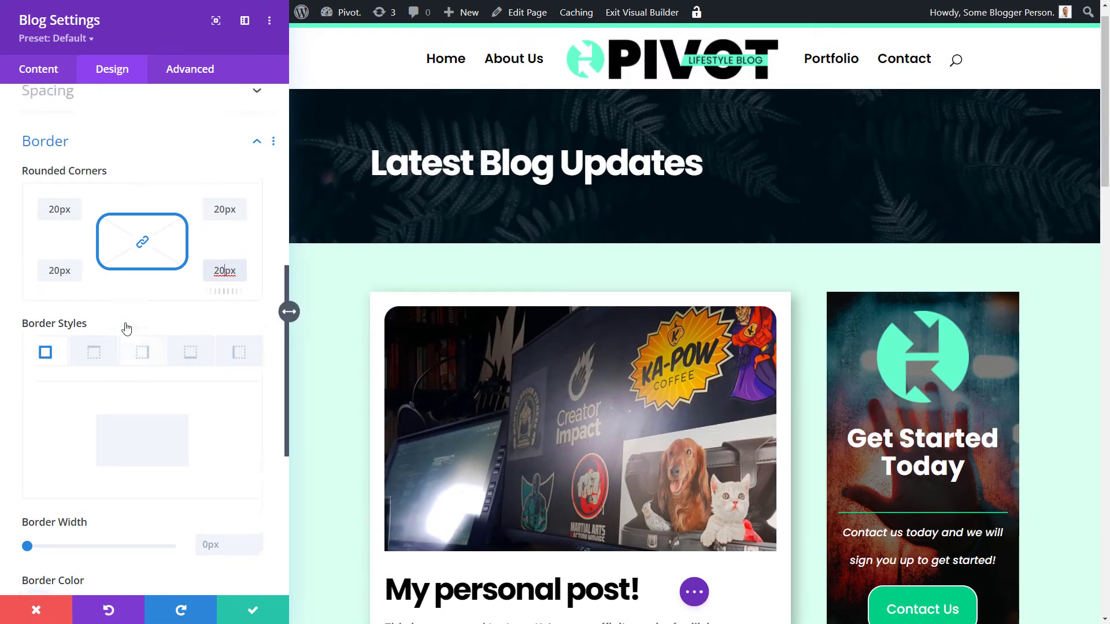
Round the featured posts' image corners by 30 px, check both posts against the grid below, and save the module.
scroll(126, 329, up, 7)
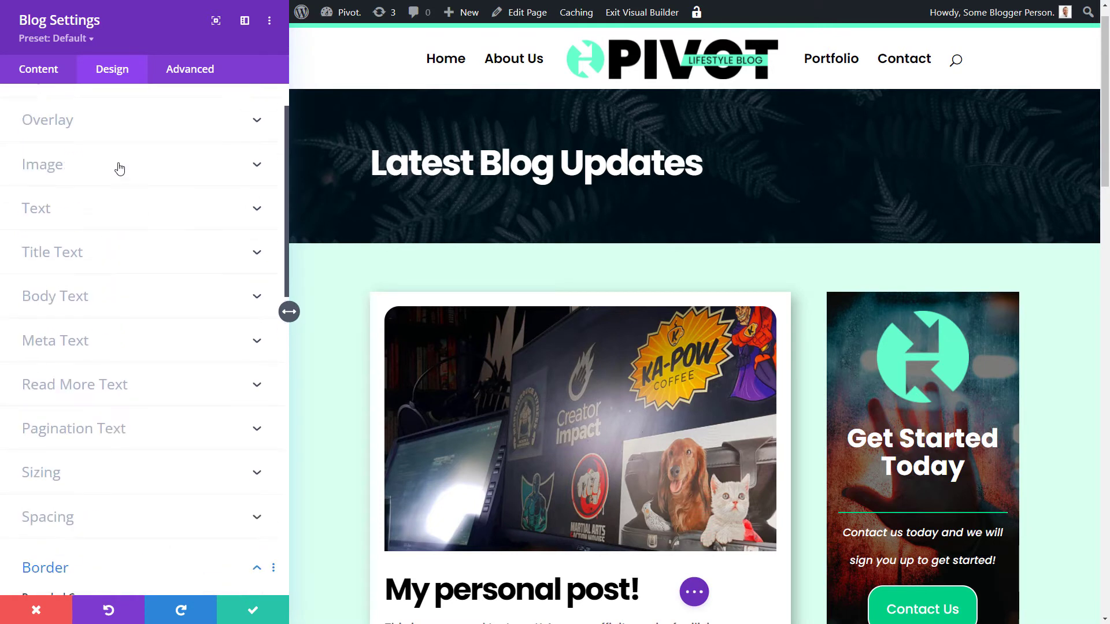
click(119, 169)
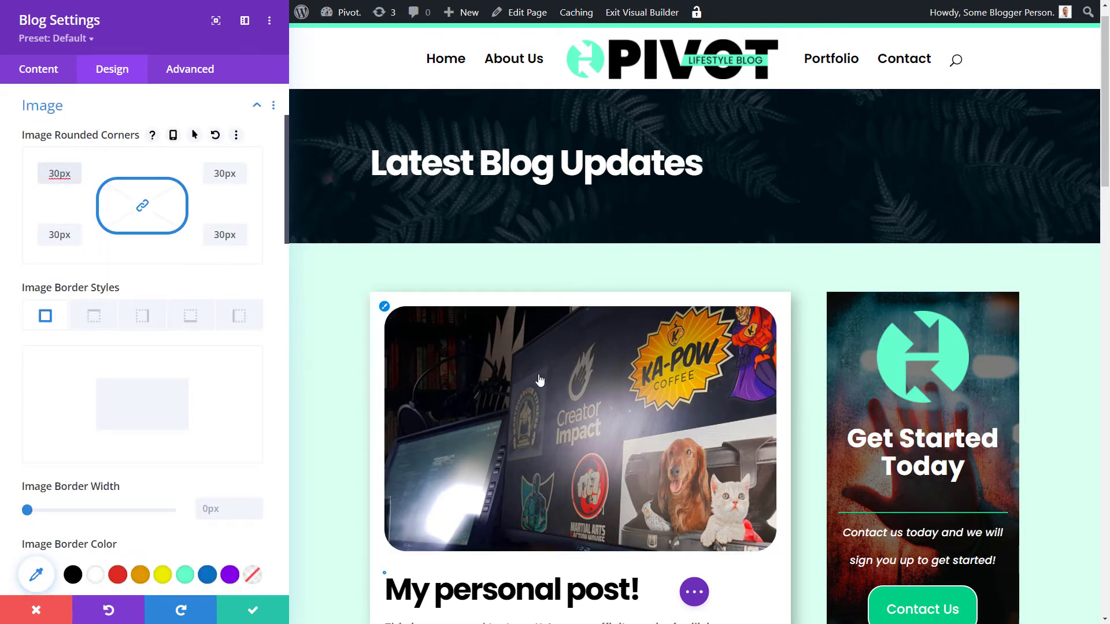
scroll(539, 380, down, 2)
scroll(609, 496, down, 15)
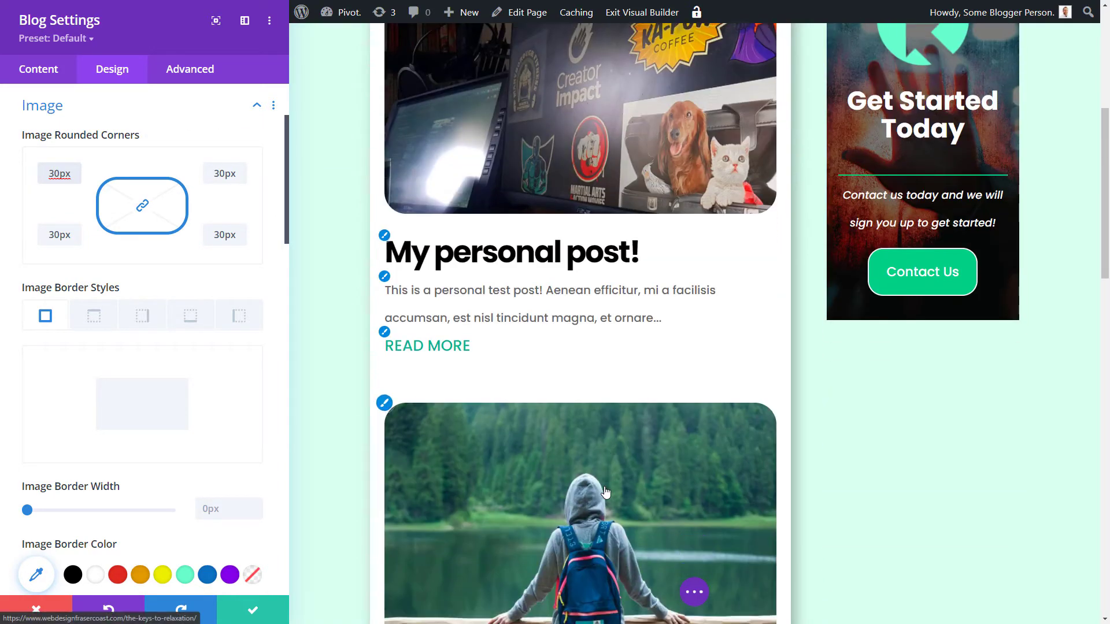
scroll(499, 455, up, 17)
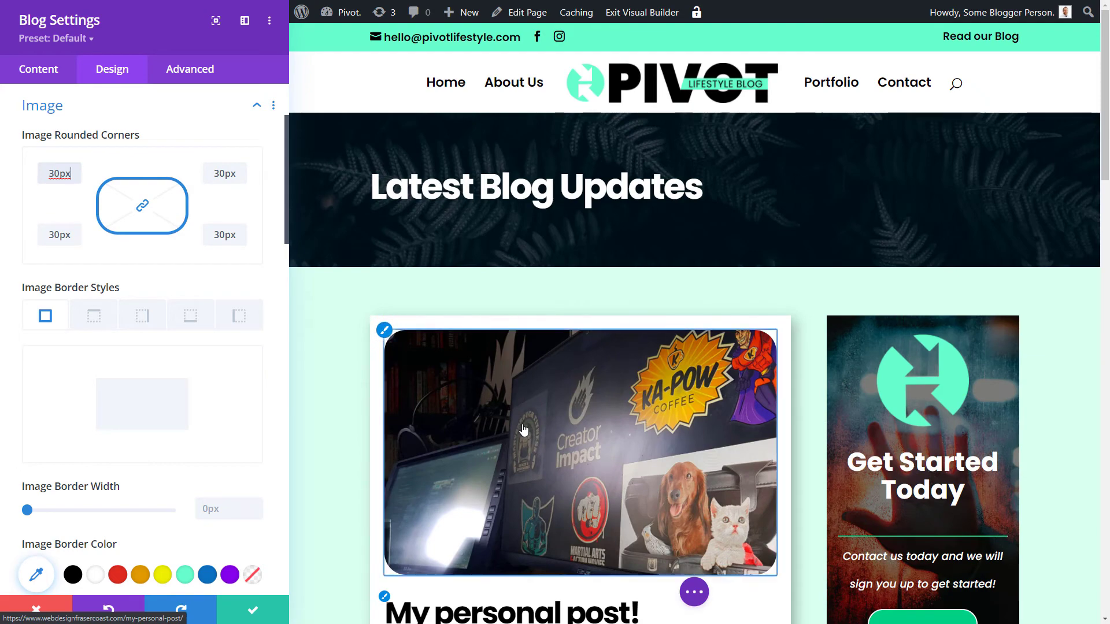
scroll(535, 446, down, 15)
scroll(488, 427, down, 10)
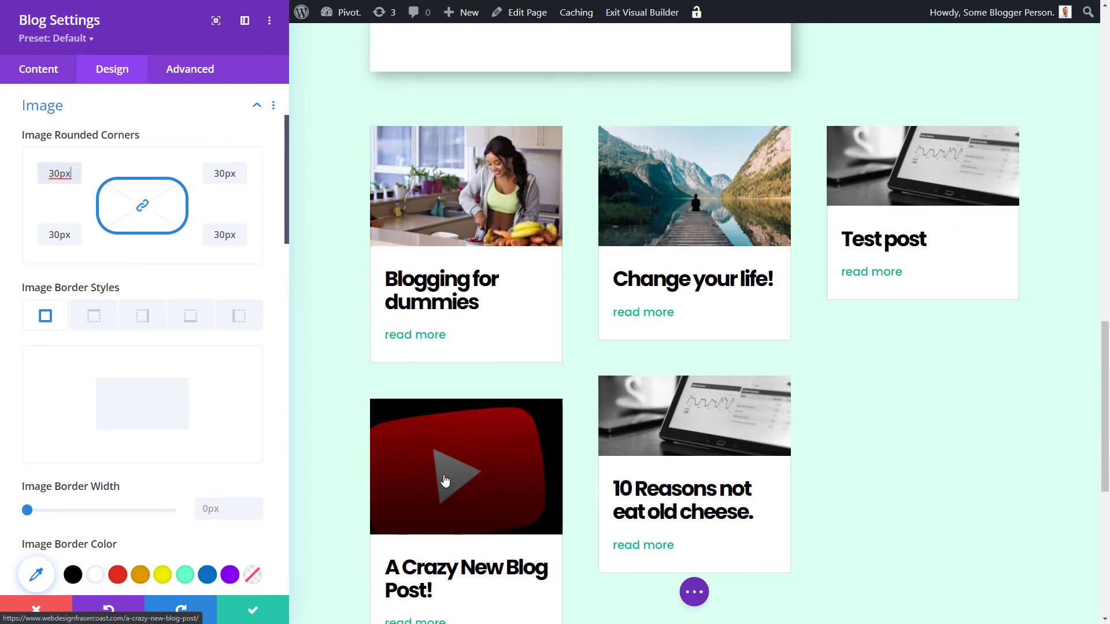
scroll(488, 431, up, 5)
click(265, 618)
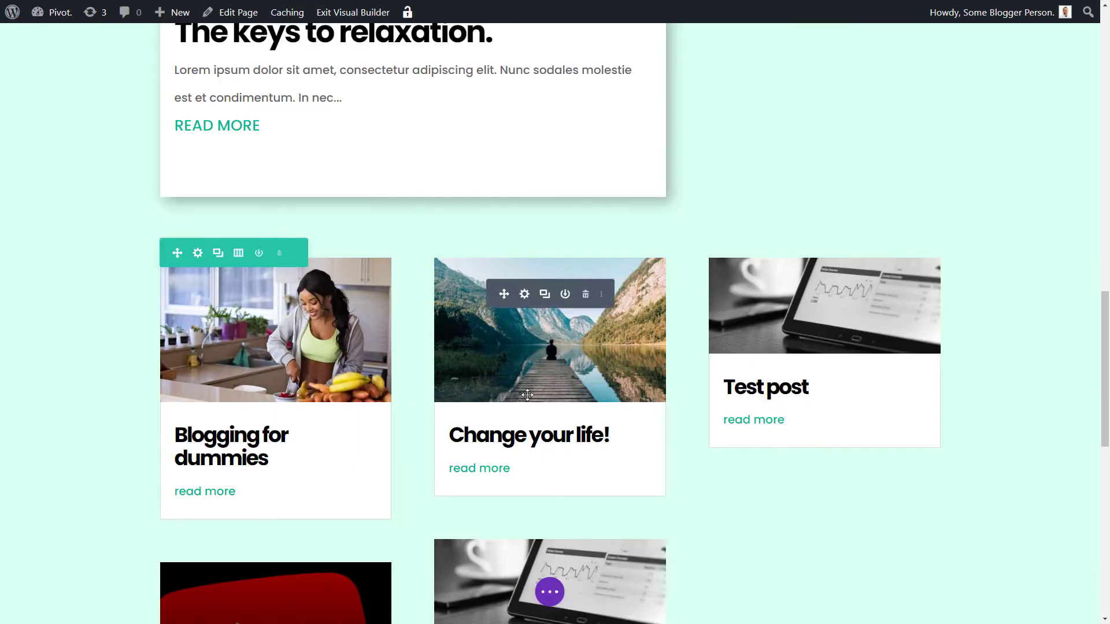
Apply the outer box shadow preset offset 6 px horizontally and vertically with 18 px blur to the grid Blog module.
click(524, 294)
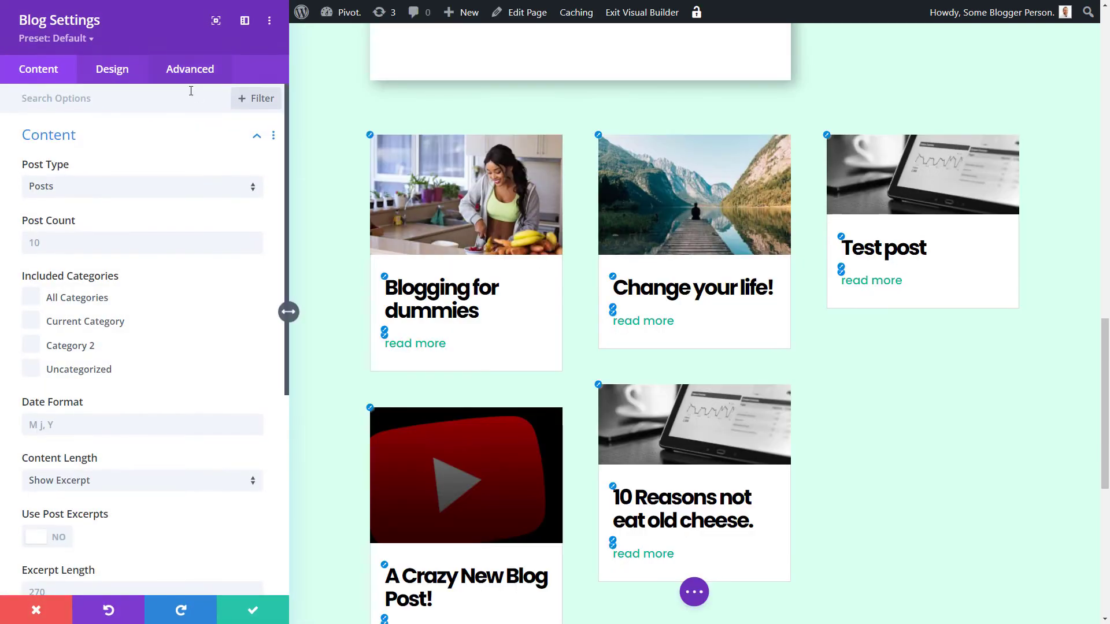
click(107, 71)
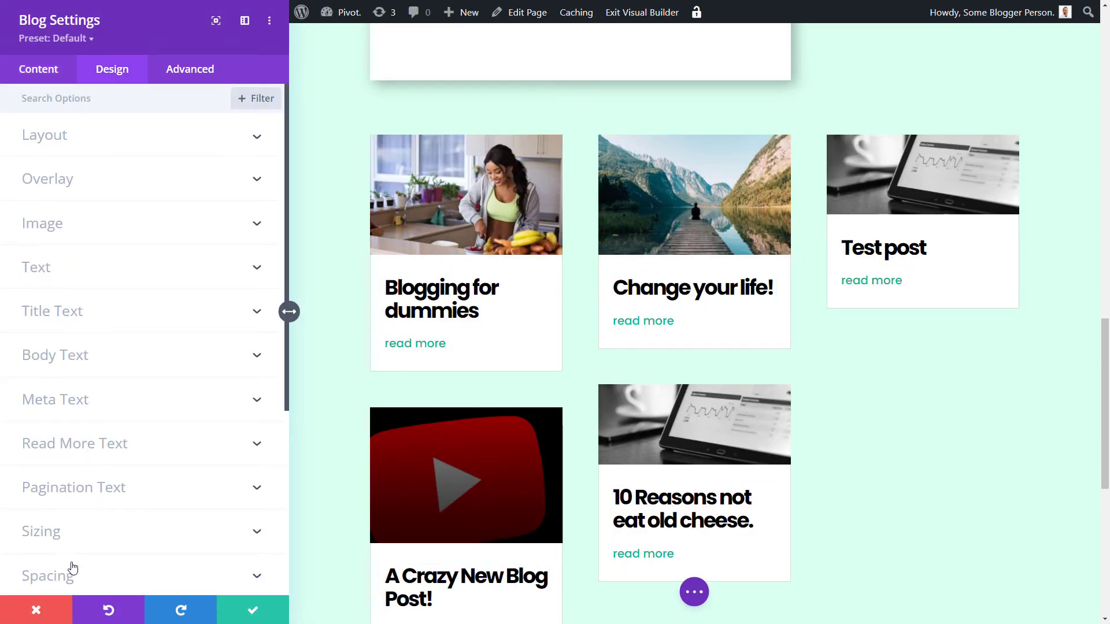
scroll(73, 568, down, 4)
click(93, 445)
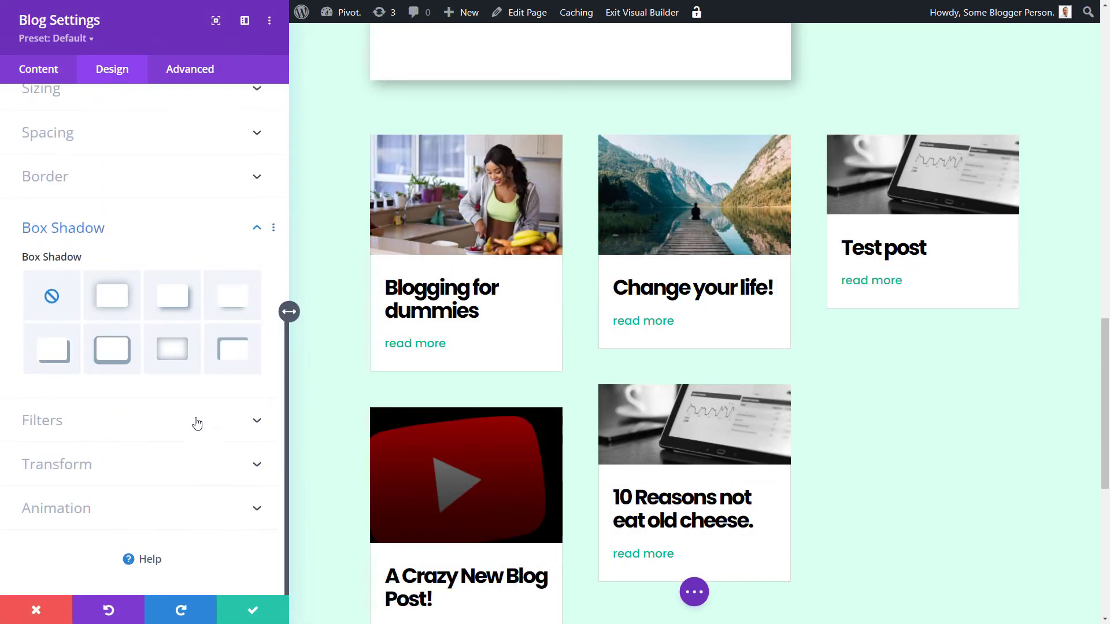
click(177, 302)
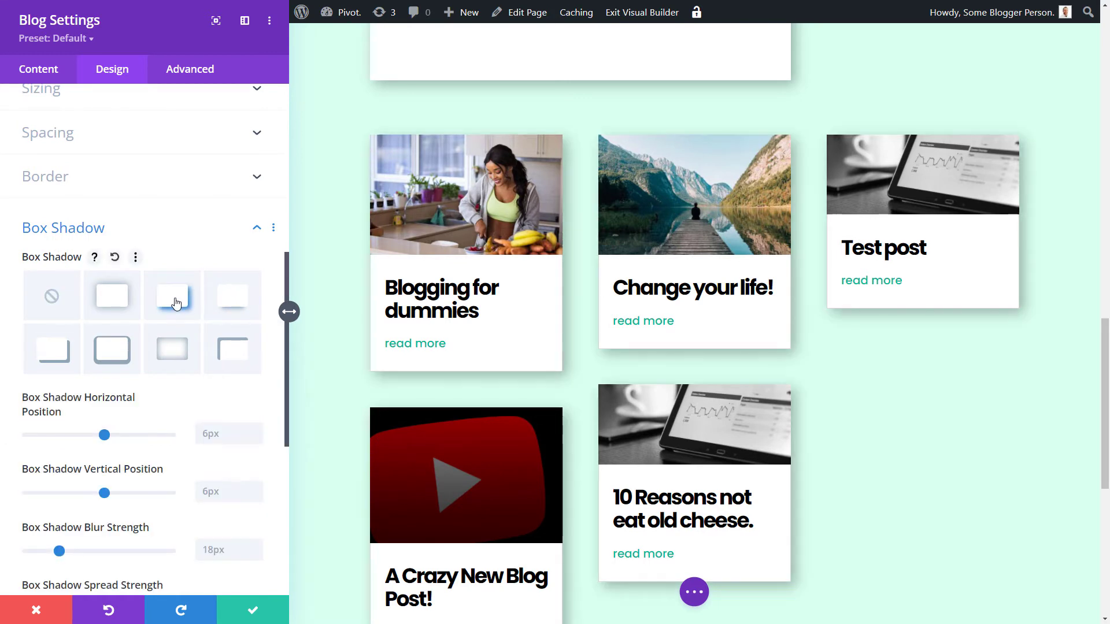
Round all four grid layout corners of the grid Blog module by 15 px, save it, and review the page.
click(133, 180)
click(218, 176)
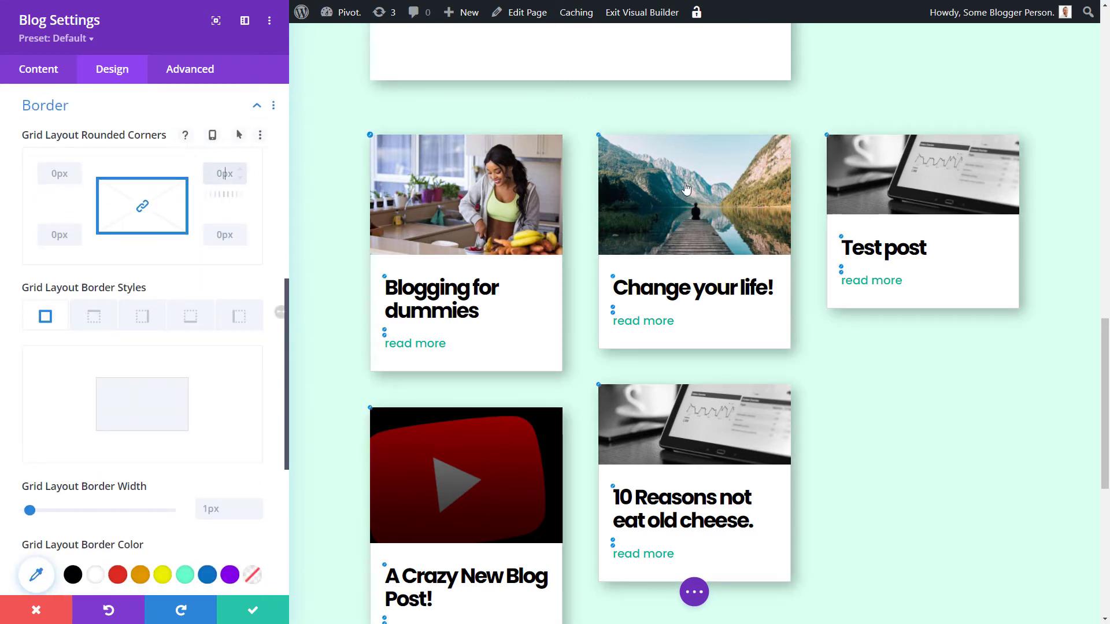
text(15)
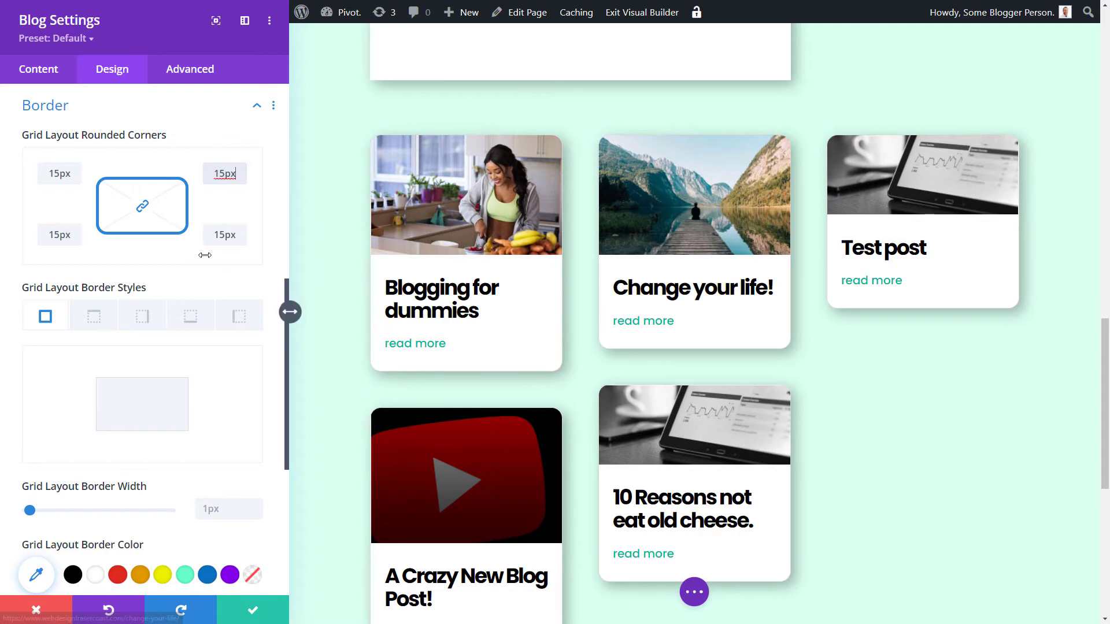
click(206, 255)
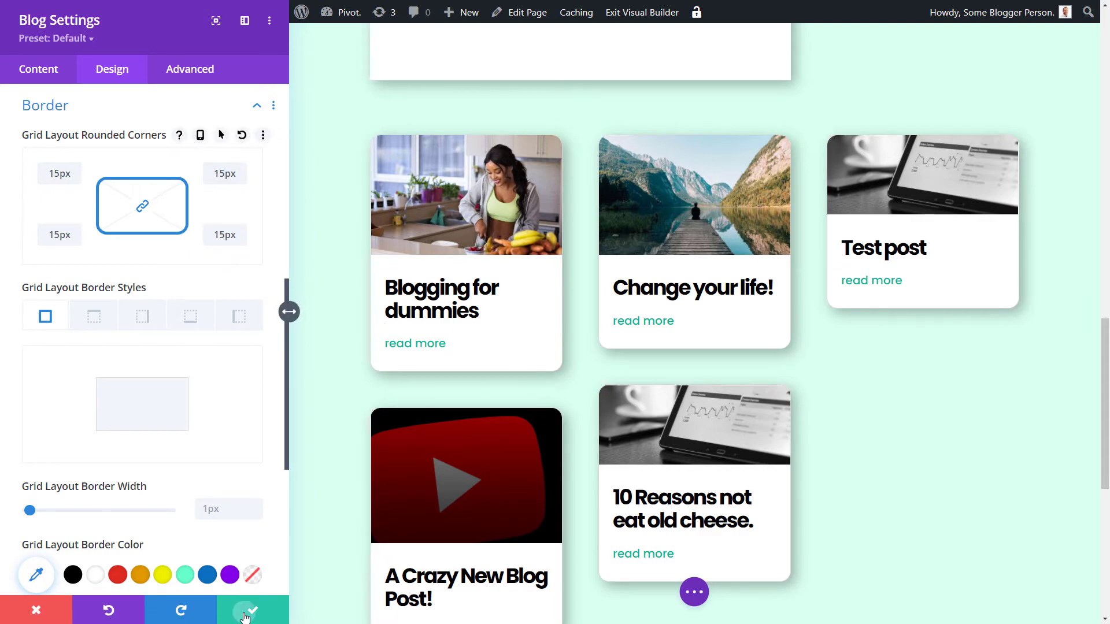
click(253, 610)
scroll(767, 341, up, 5)
scroll(767, 341, up, 10)
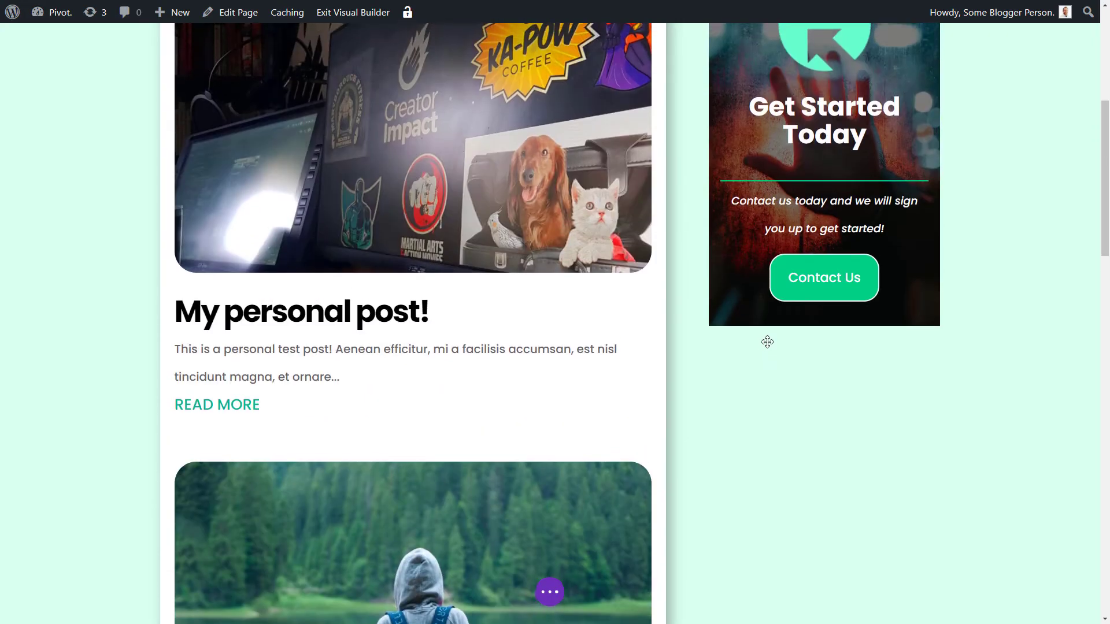
scroll(276, 323, down, 15)
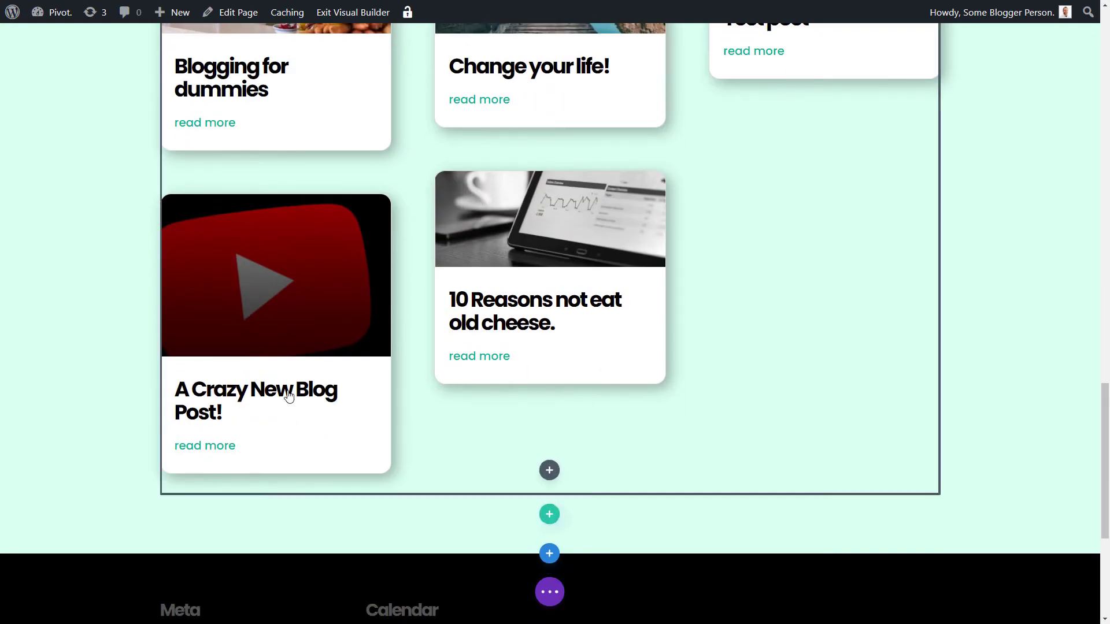
Insert a fullwidth section with a Fullwidth Header module between the blog grid and the footer.
scroll(324, 370, down, 2)
mouse_move(553, 444)
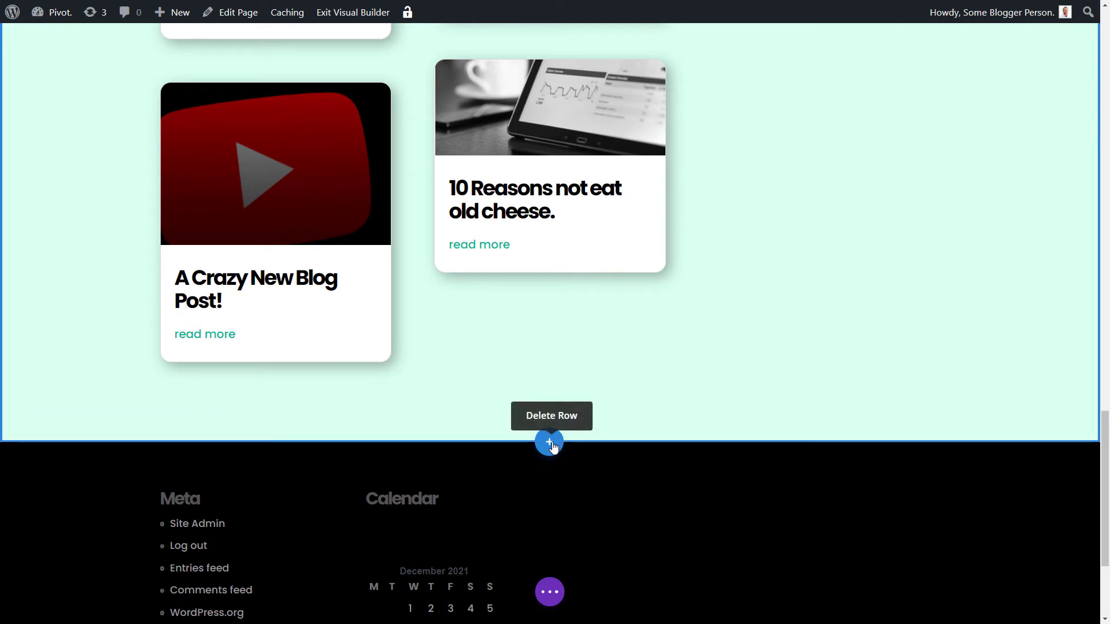
click(551, 443)
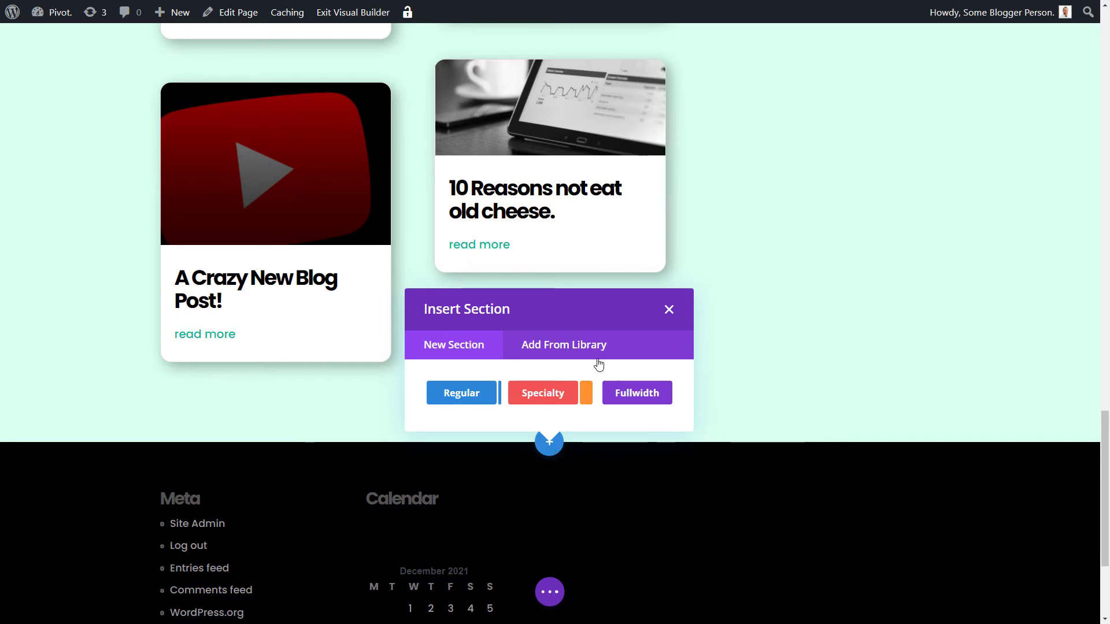
click(637, 394)
click(639, 218)
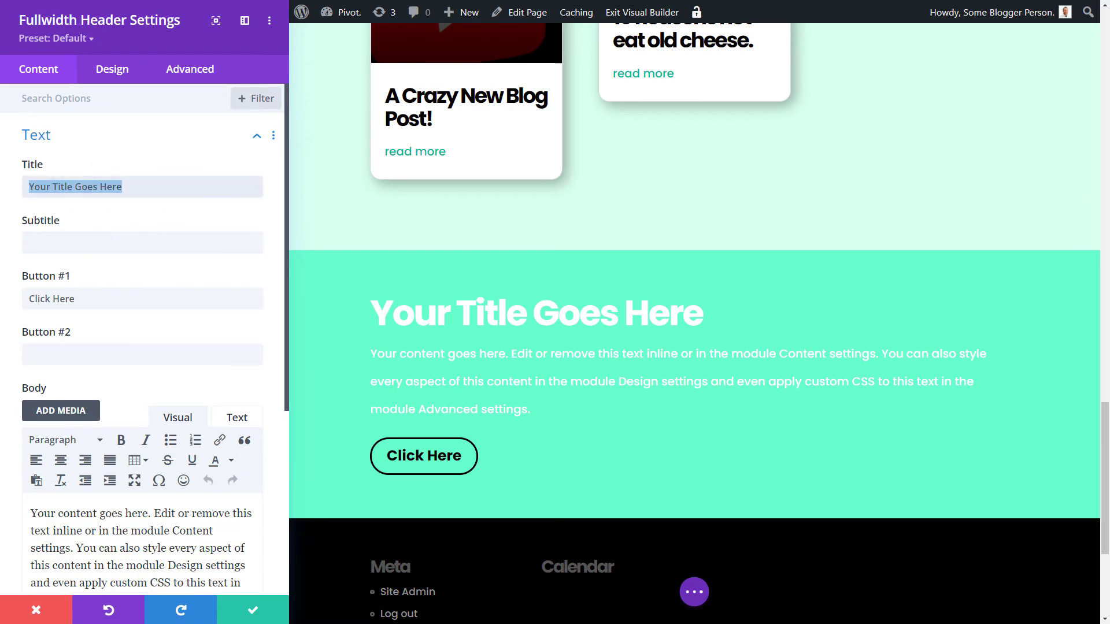
Set the Fullwidth Header's title to "Subscribe for more!" and its first button text to "Sign up".
text(Subscribe for more!)
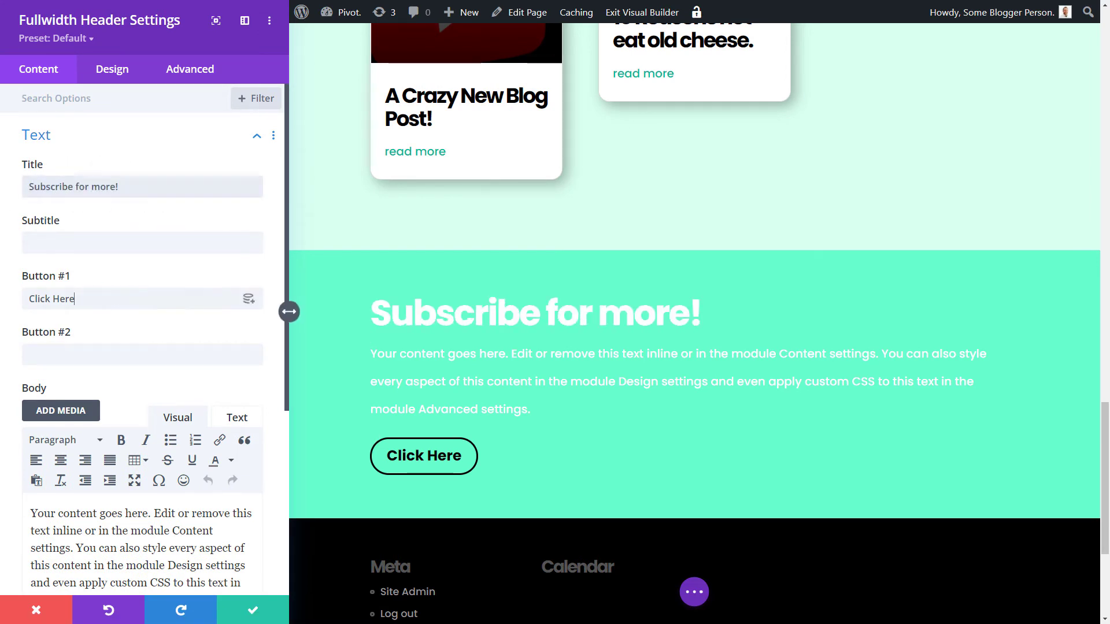
key(ctrl+a)
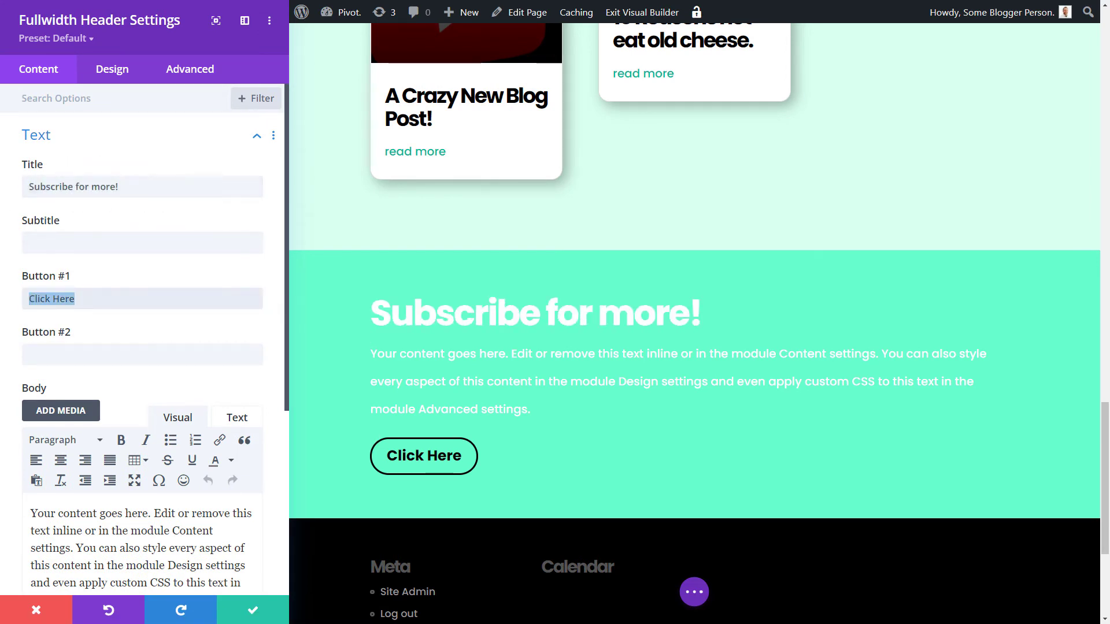
text(Sign up)
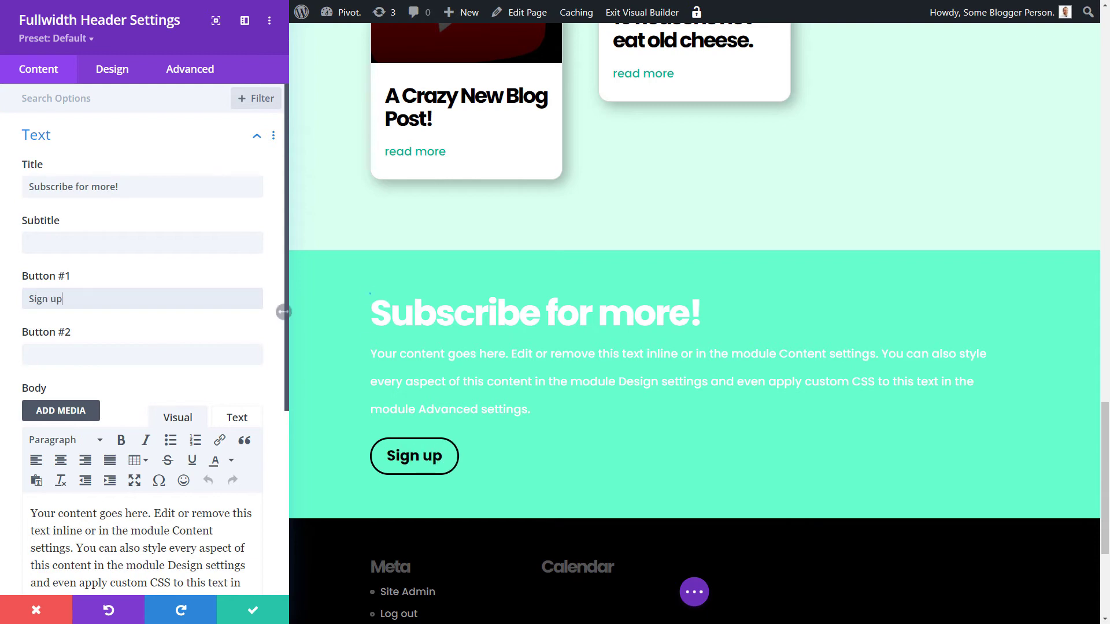
Set the dark sand texture from the media library as the Fullwidth Header's background image.
scroll(283, 313, down, 3)
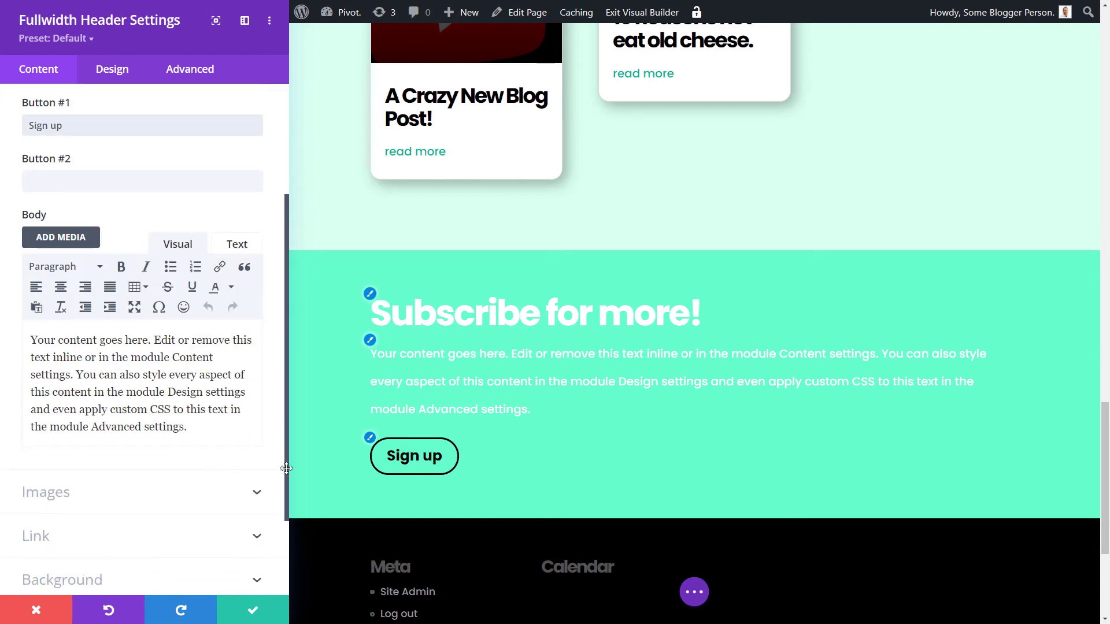
click(86, 581)
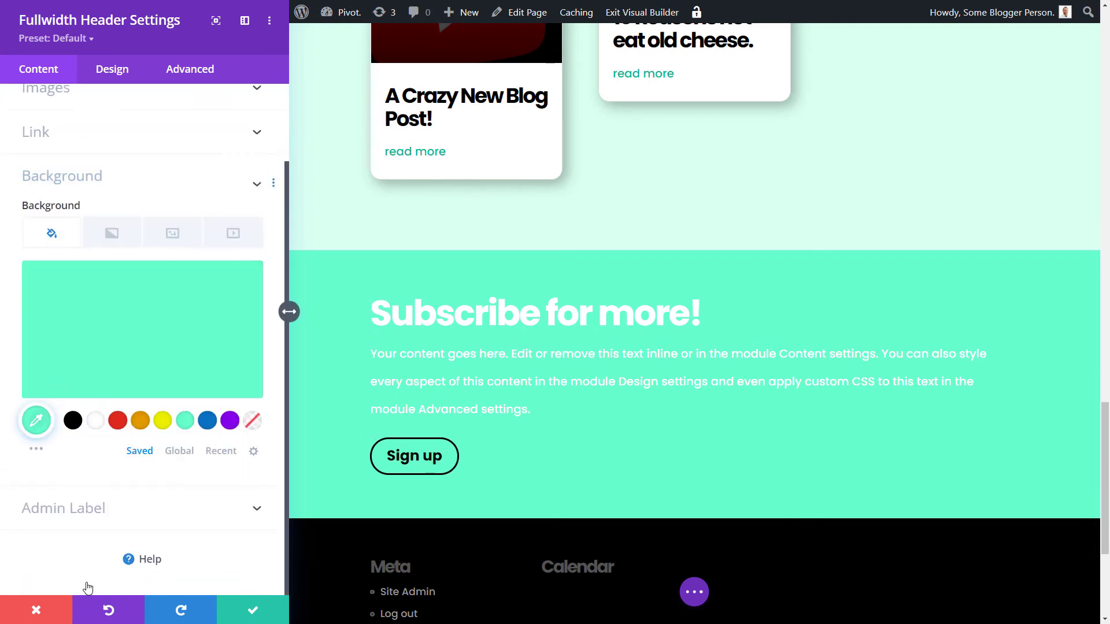
click(173, 234)
click(173, 322)
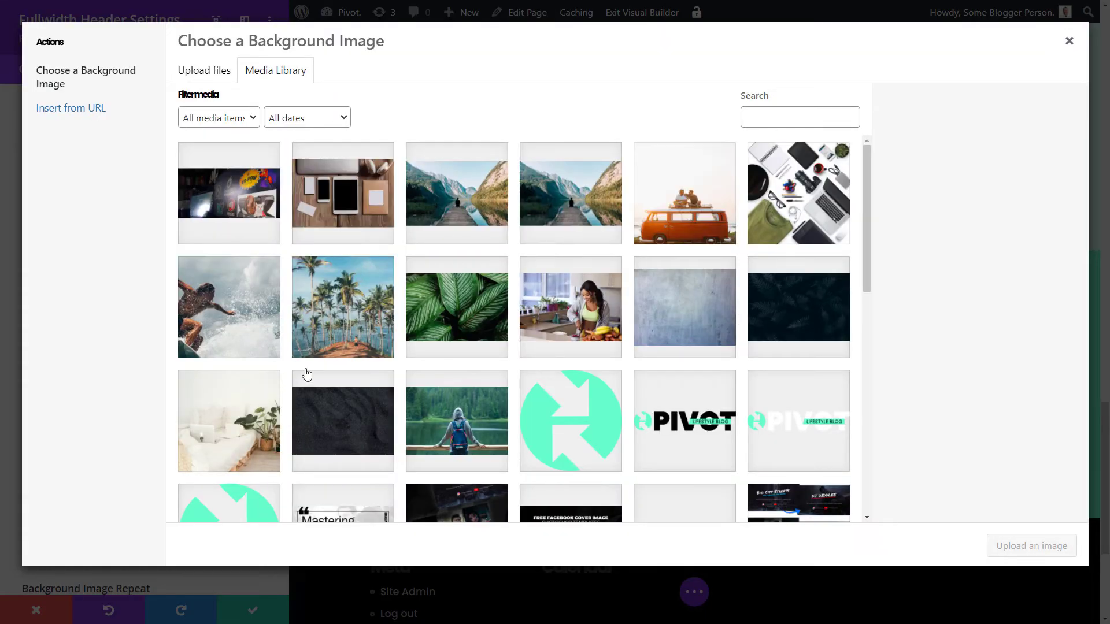
click(359, 426)
click(1050, 554)
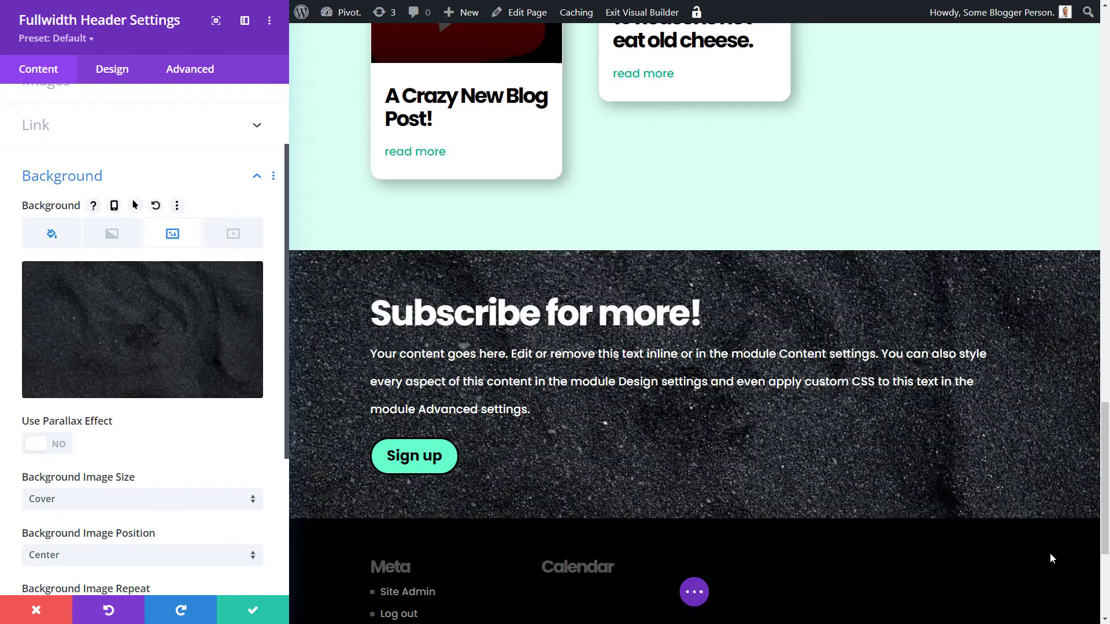
Add a black background overlay to the Fullwidth Header and lower its opacity so the texture shows through.
scroll(129, 310, up, 2)
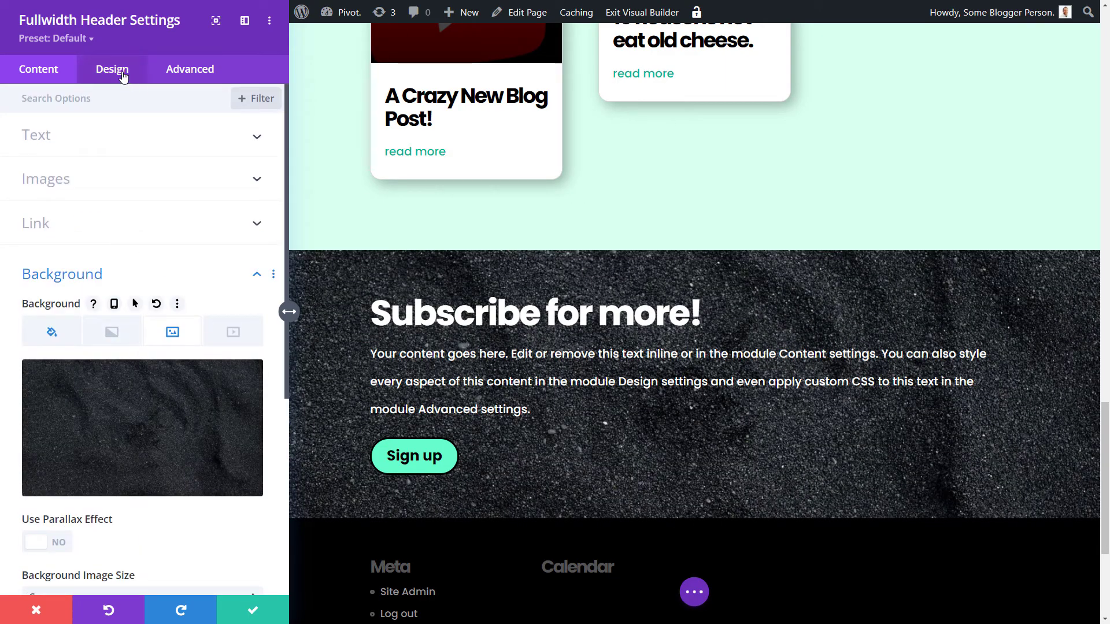
click(99, 73)
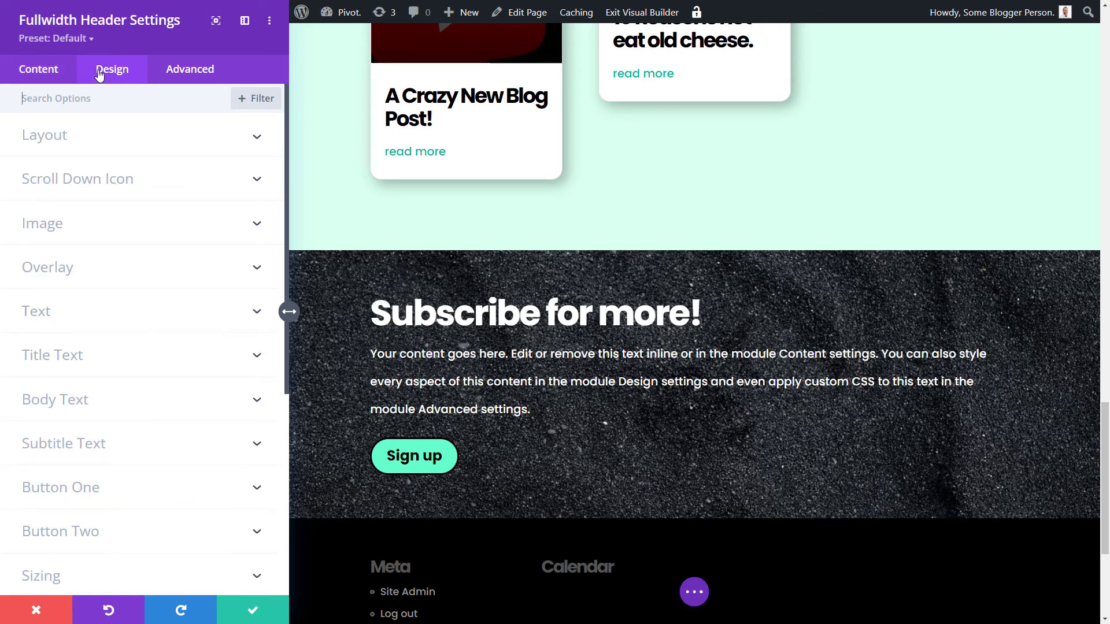
click(55, 269)
click(35, 168)
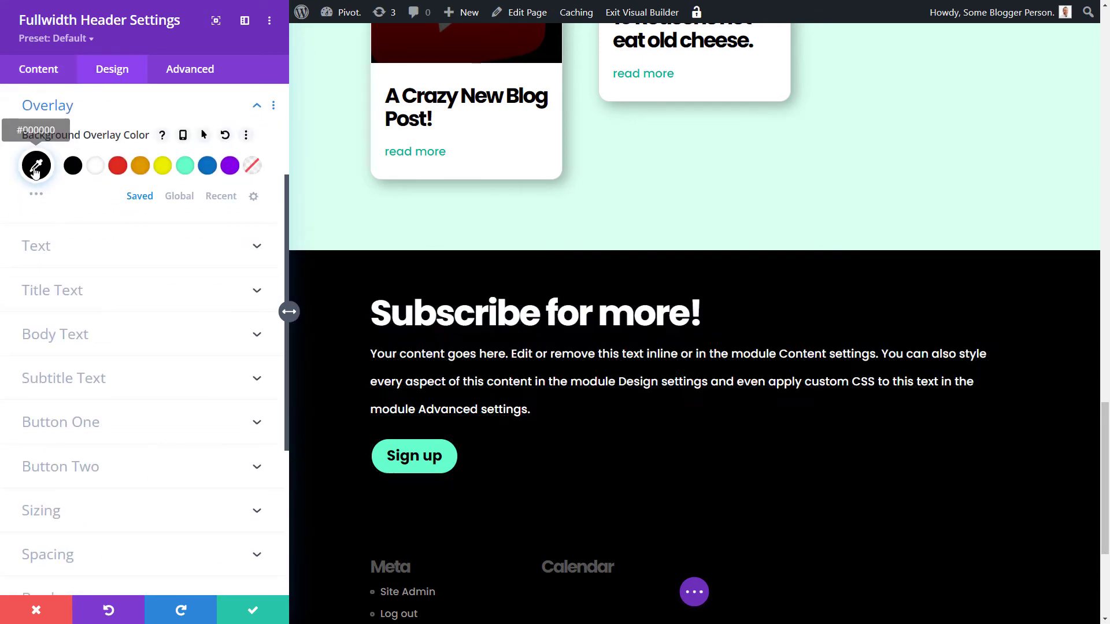
click(36, 168)
drag(245, 169, 246, 193)
Replace the Fullwidth Header's placeholder body text with "Download our freebie!".
click(38, 69)
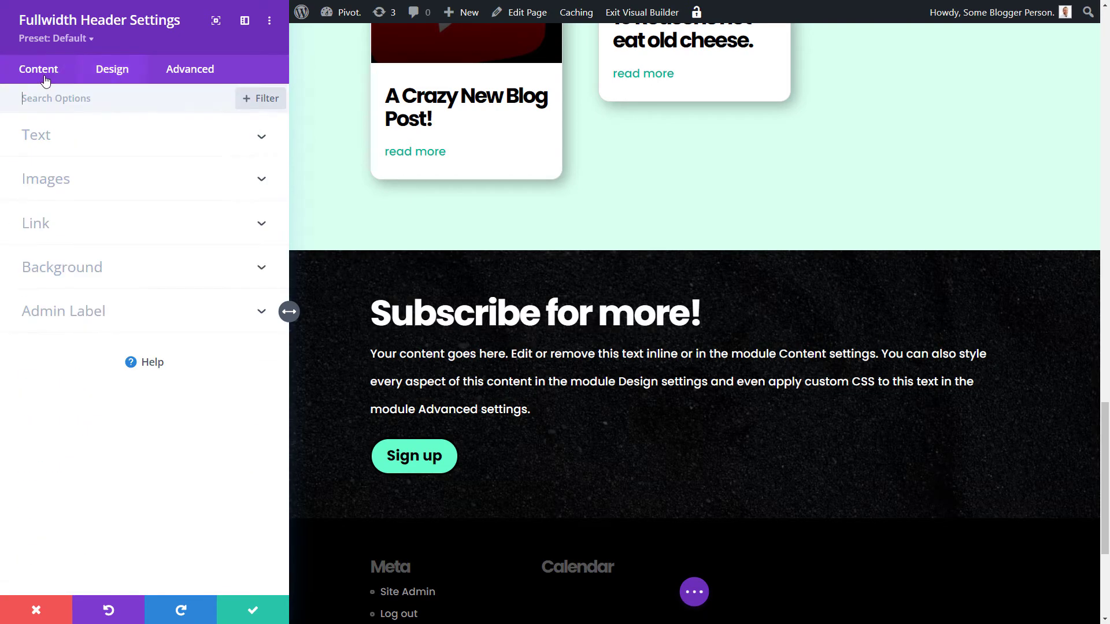
click(94, 143)
scroll(117, 473, down, 3)
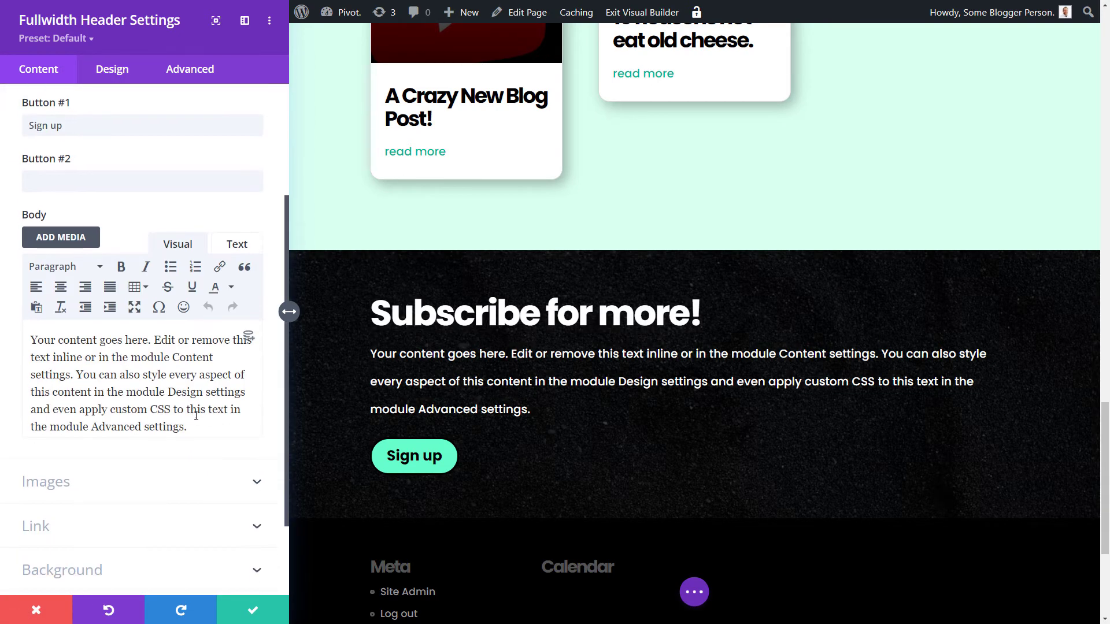
click(199, 415)
key(ctrl+a)
text(Downl)
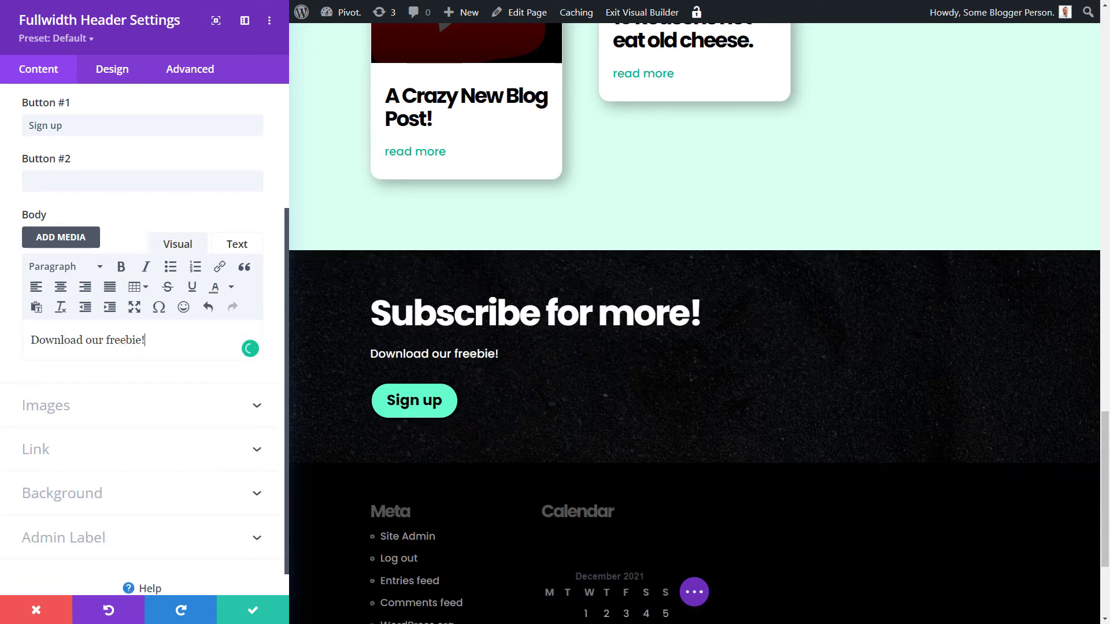
Center the Fullwidth Header's text and logo alignment and save the module.
click(104, 72)
click(69, 138)
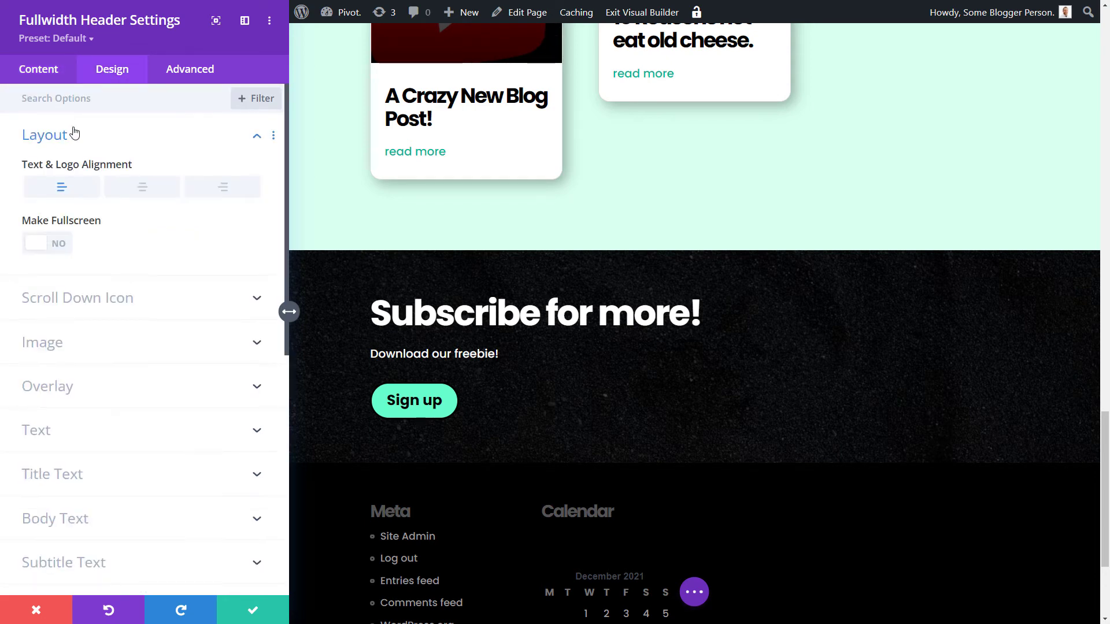
click(144, 190)
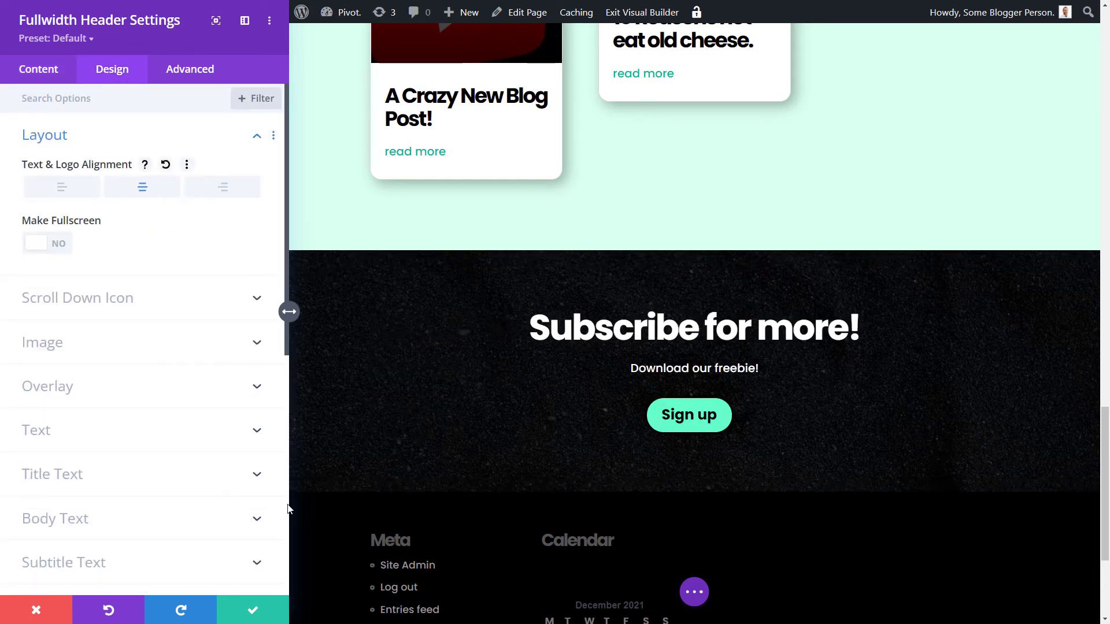
click(252, 610)
Examine the link URL options for the "Subscribe for more!" header's buttons in its module settings.
scroll(615, 445, down, 4)
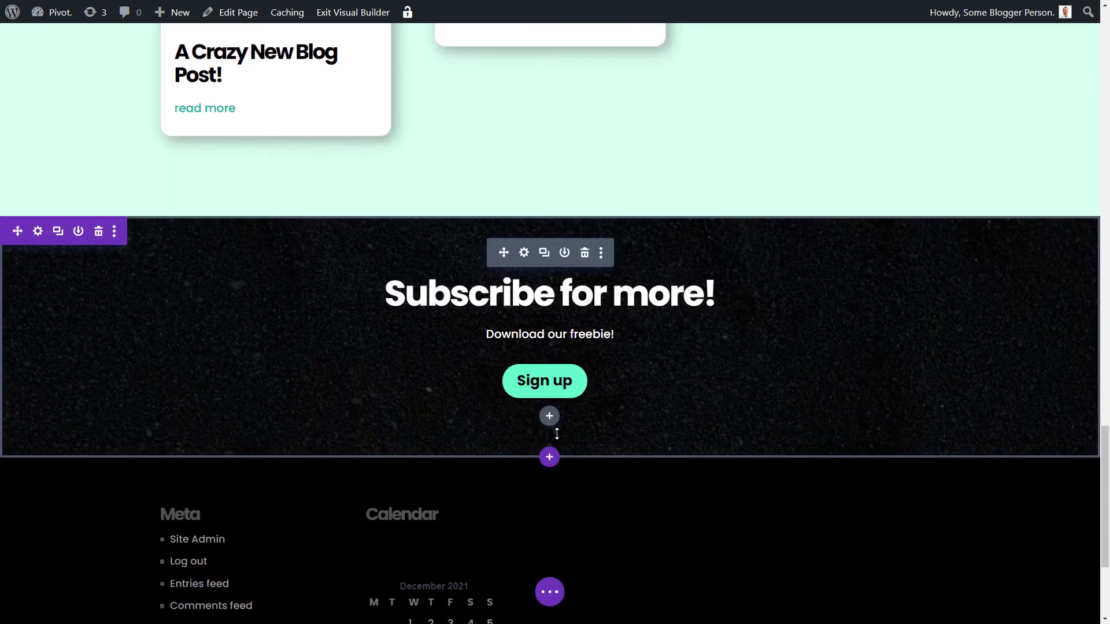
click(524, 253)
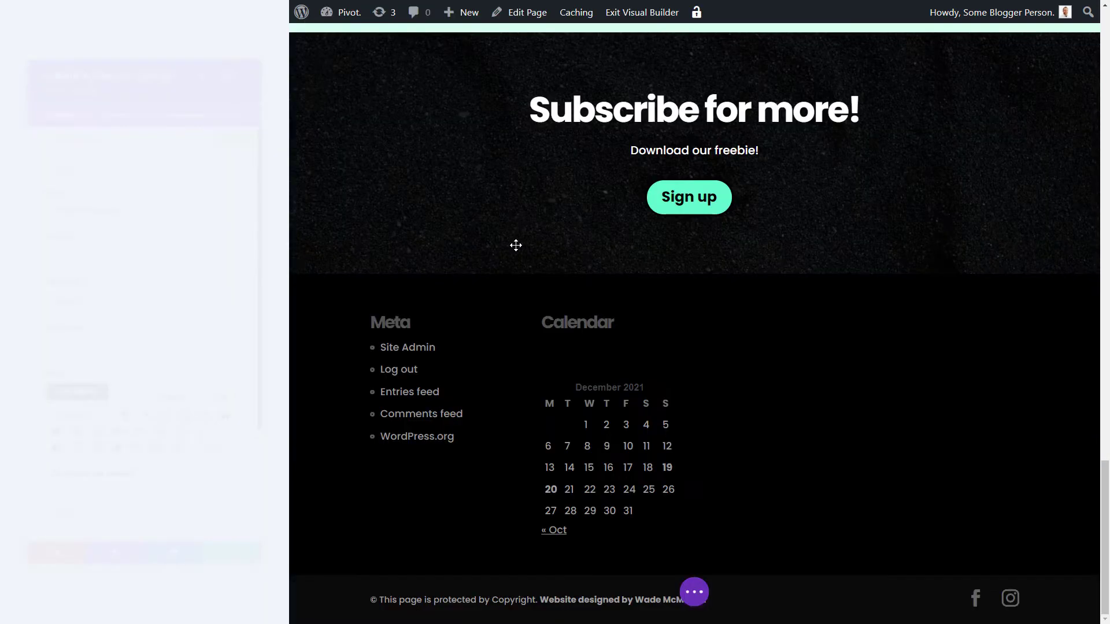
scroll(69, 405, down, 4)
click(72, 417)
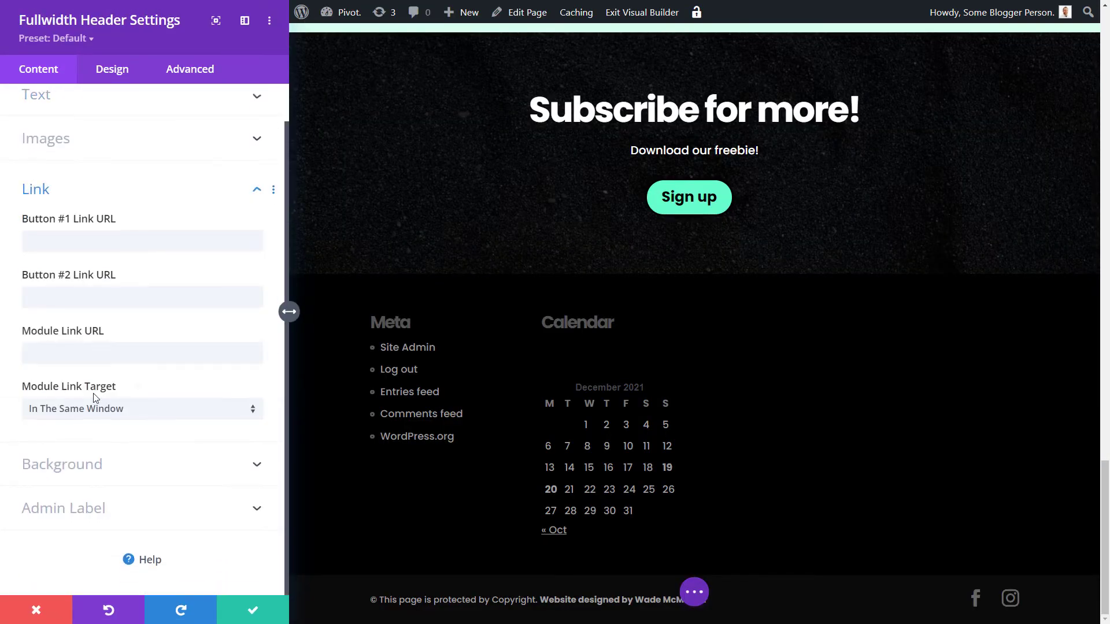
click(56, 240)
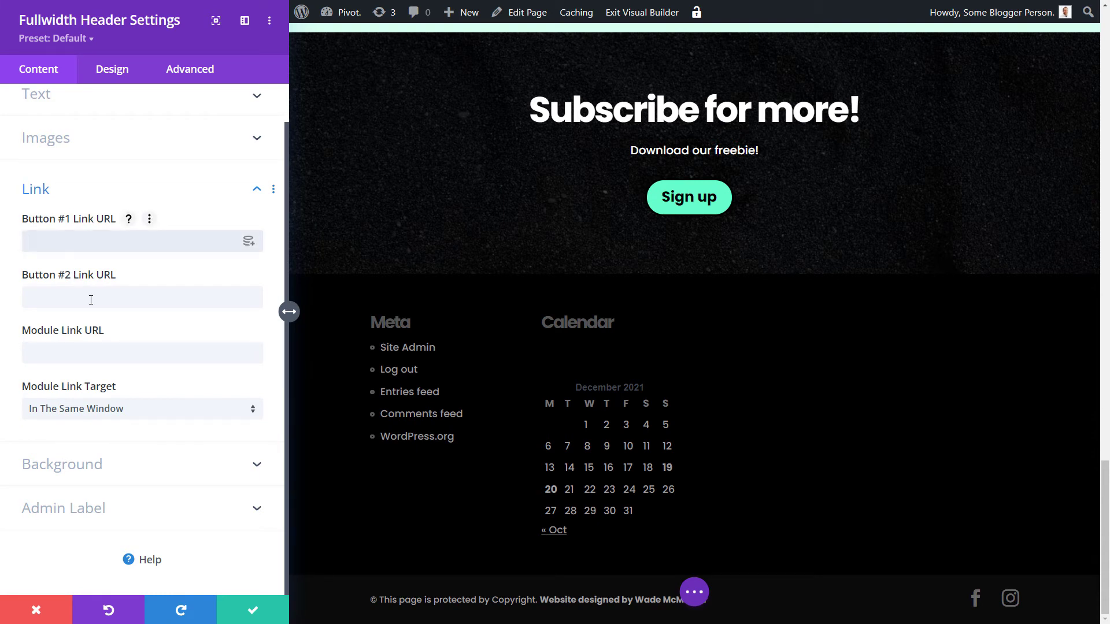
click(245, 616)
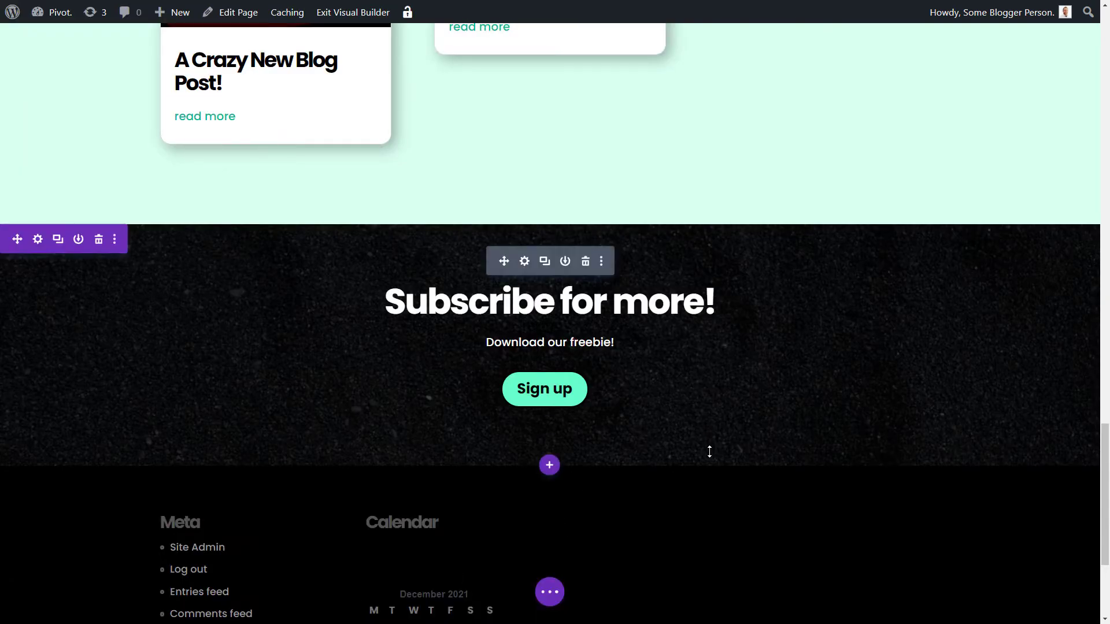
Review the whole blog page layout from the title header down to the subscribe section and back.
scroll(709, 449, up, 10)
scroll(724, 469, up, 10)
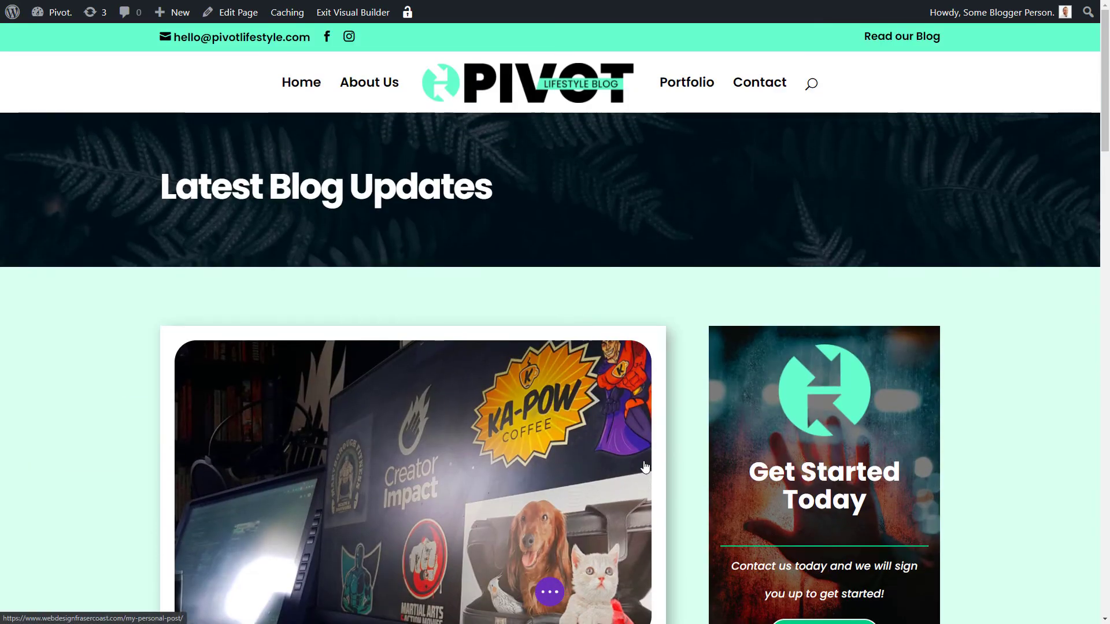
scroll(492, 206, down, 1)
scroll(491, 207, down, 15)
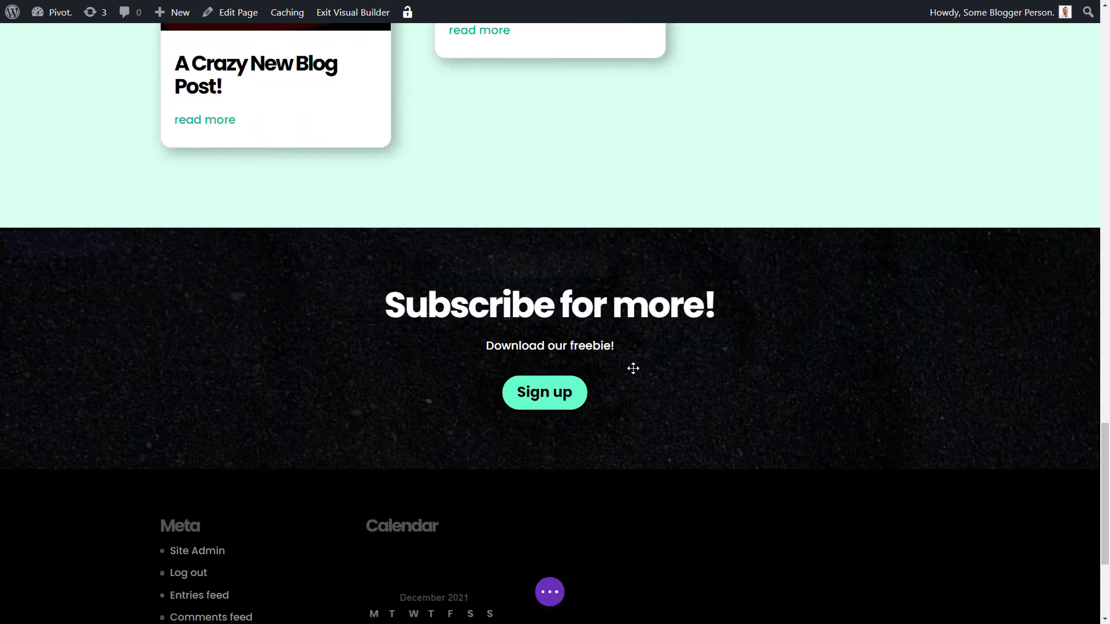
mouse_move(508, 267)
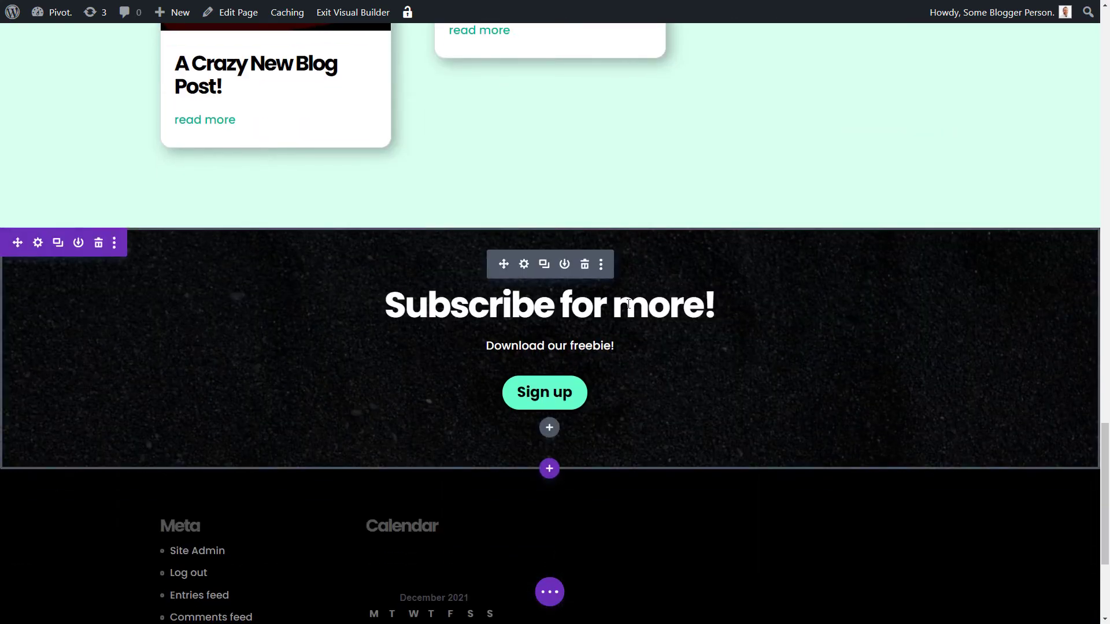
scroll(542, 346, up, 15)
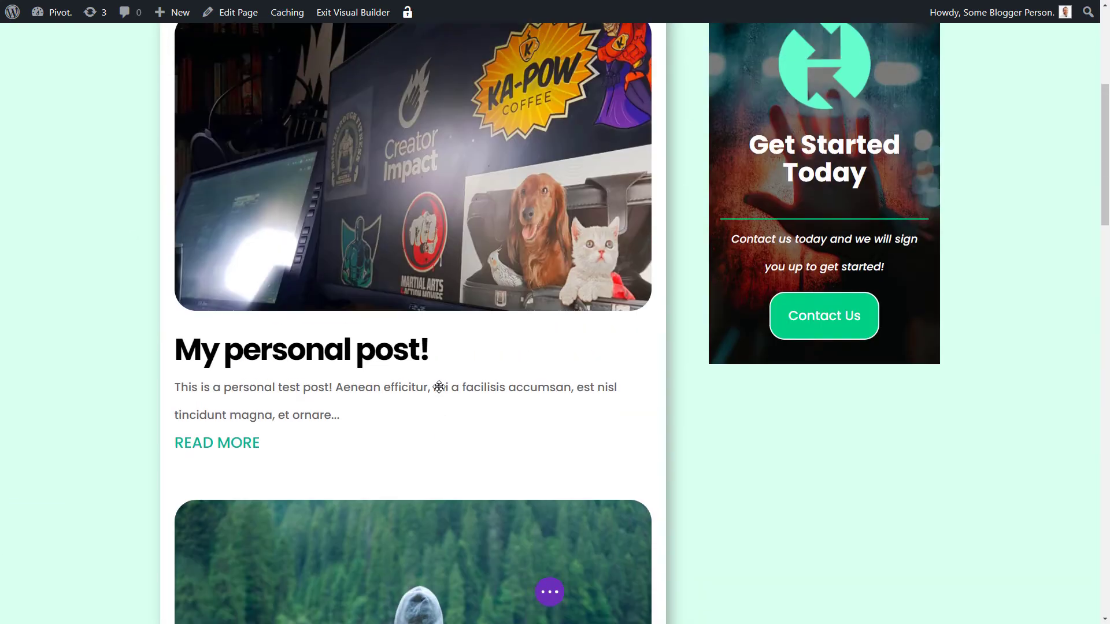
scroll(469, 325, up, 4)
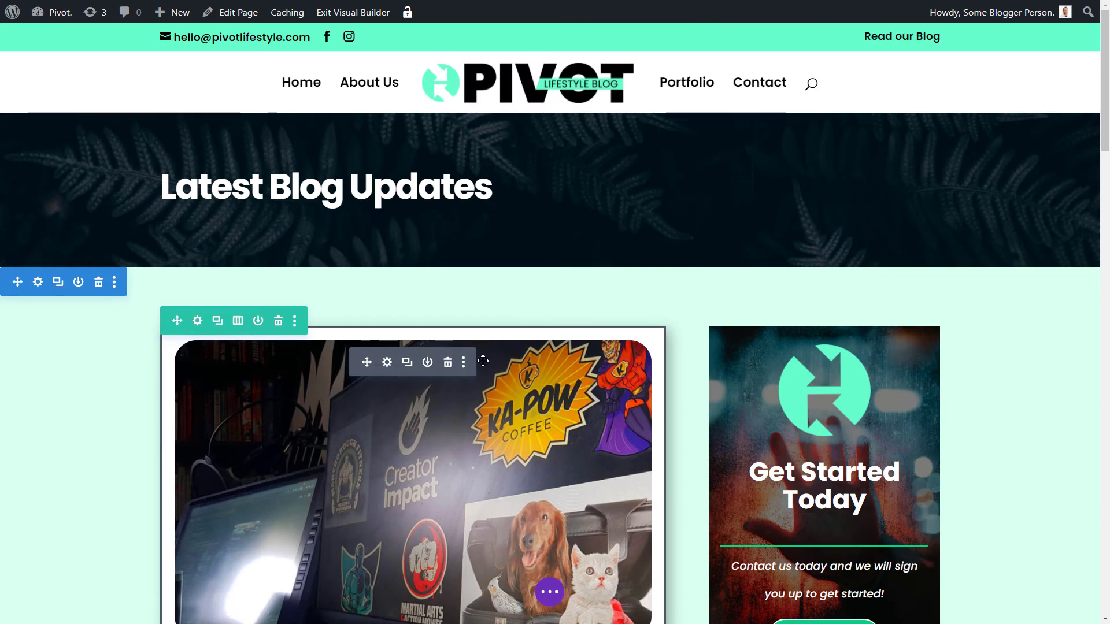
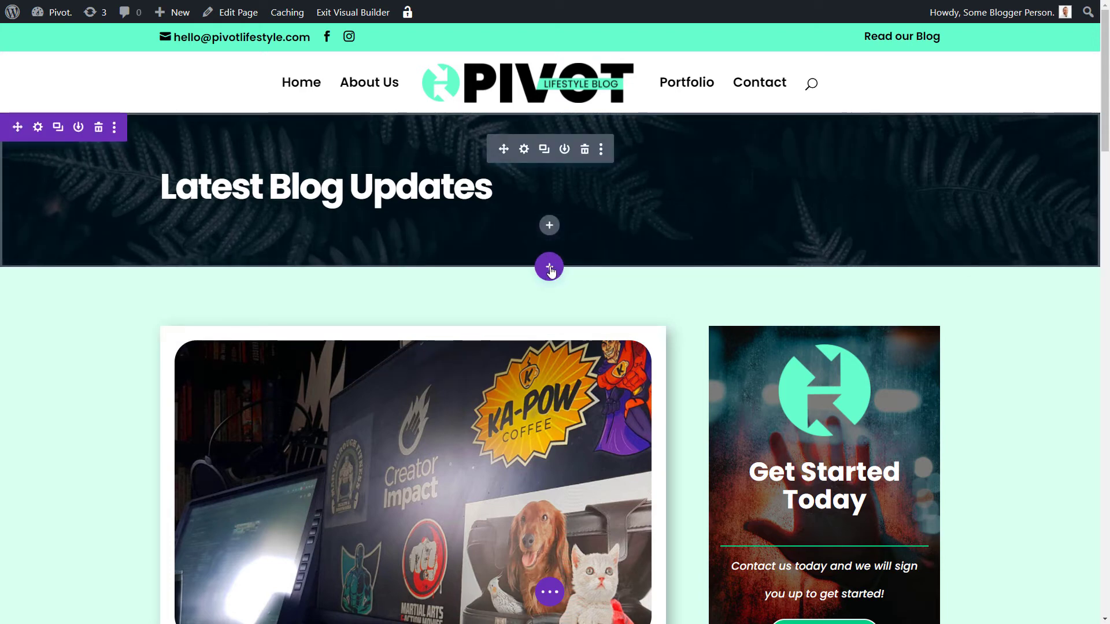
Insert a fullwidth section below the "Latest Blog Updates" header and add a Fullwidth Post Slider module to it.
click(550, 269)
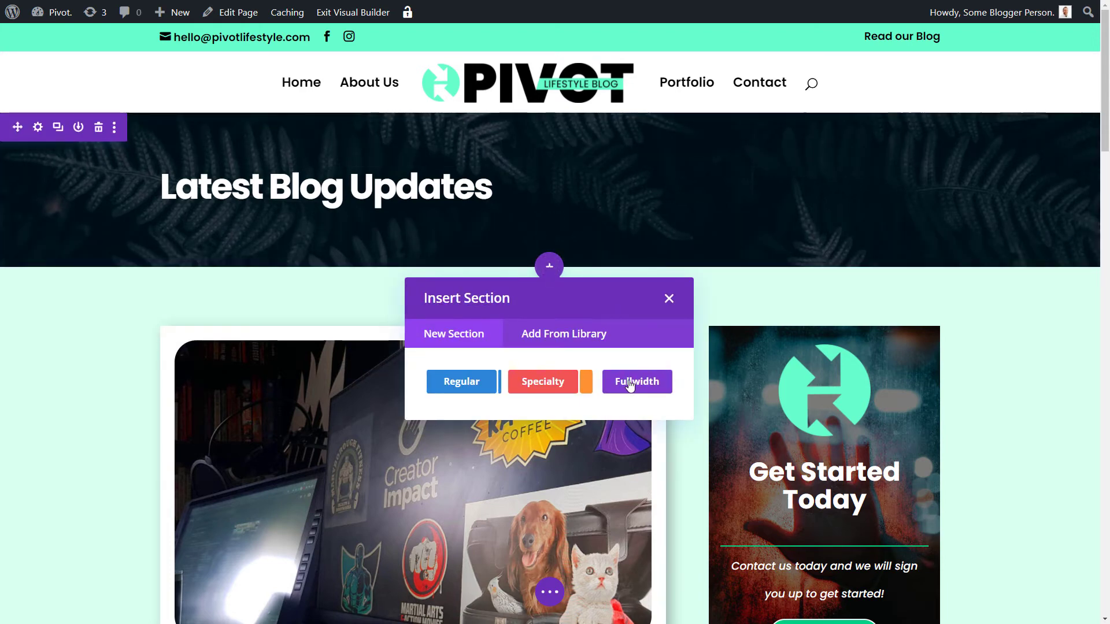
click(630, 383)
scroll(625, 372, down, 2)
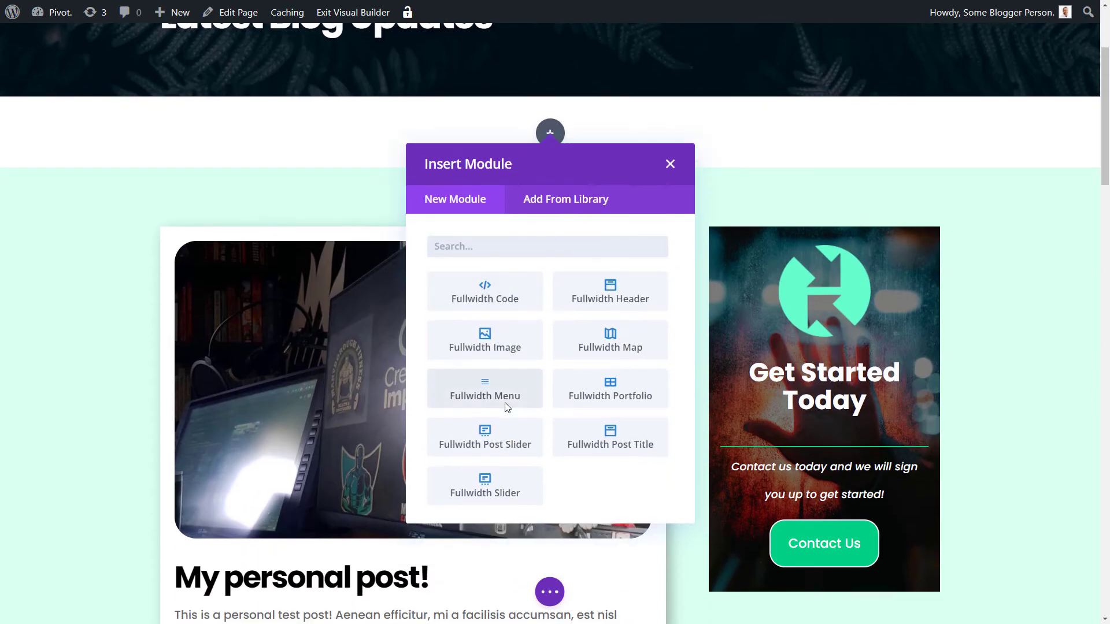
click(473, 445)
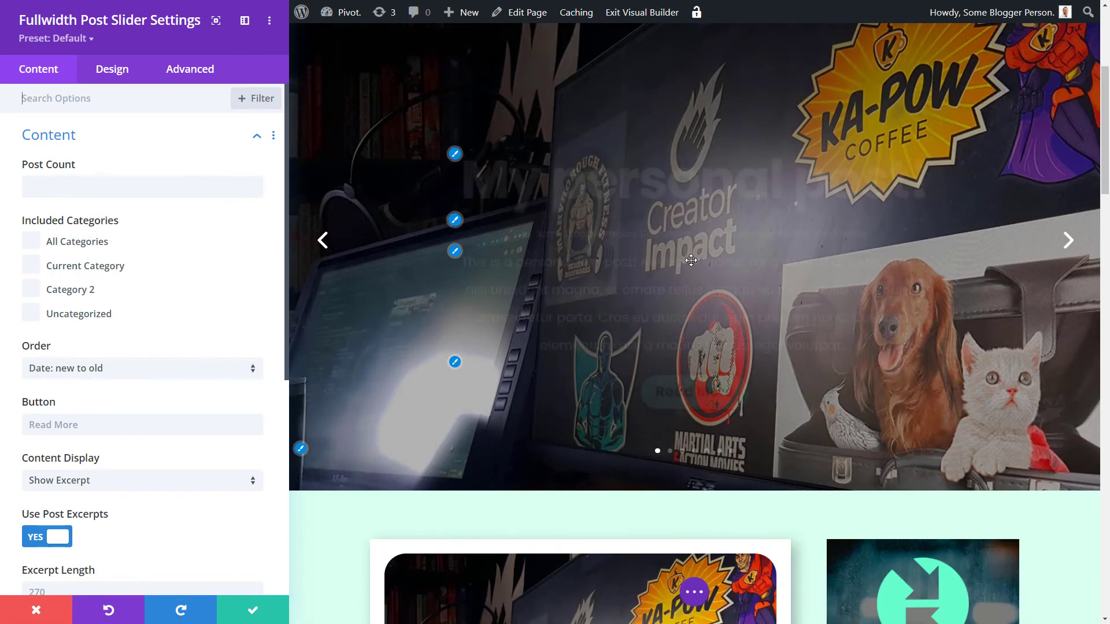
Set the Fullwidth Post Slider's post count to 3.
scroll(705, 231, up, 2)
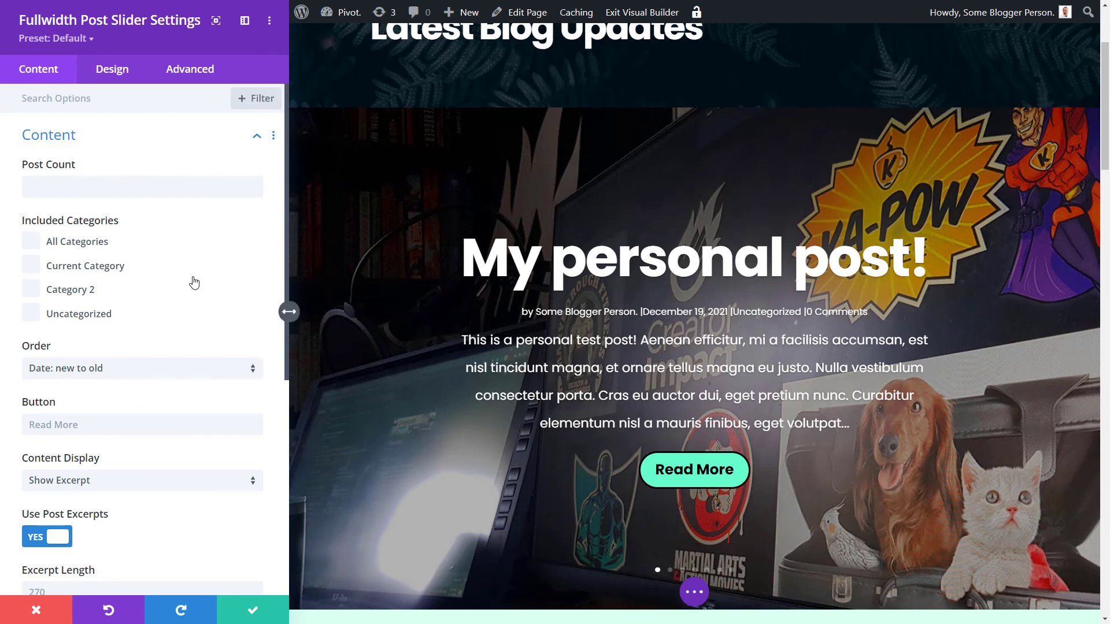
scroll(134, 210, down, 3)
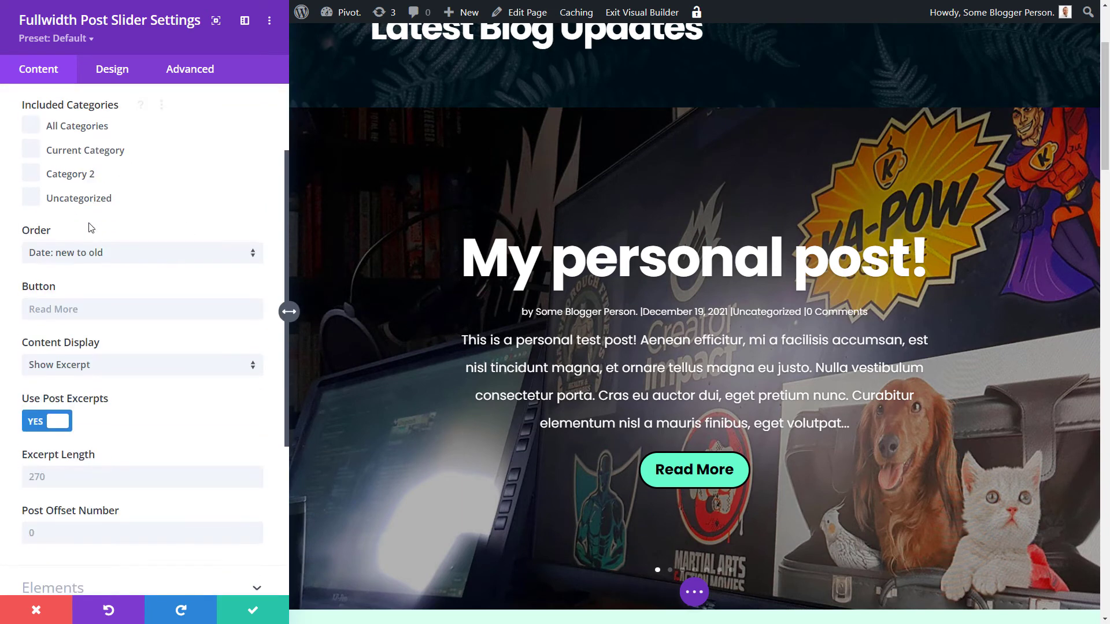
scroll(92, 226, up, 3)
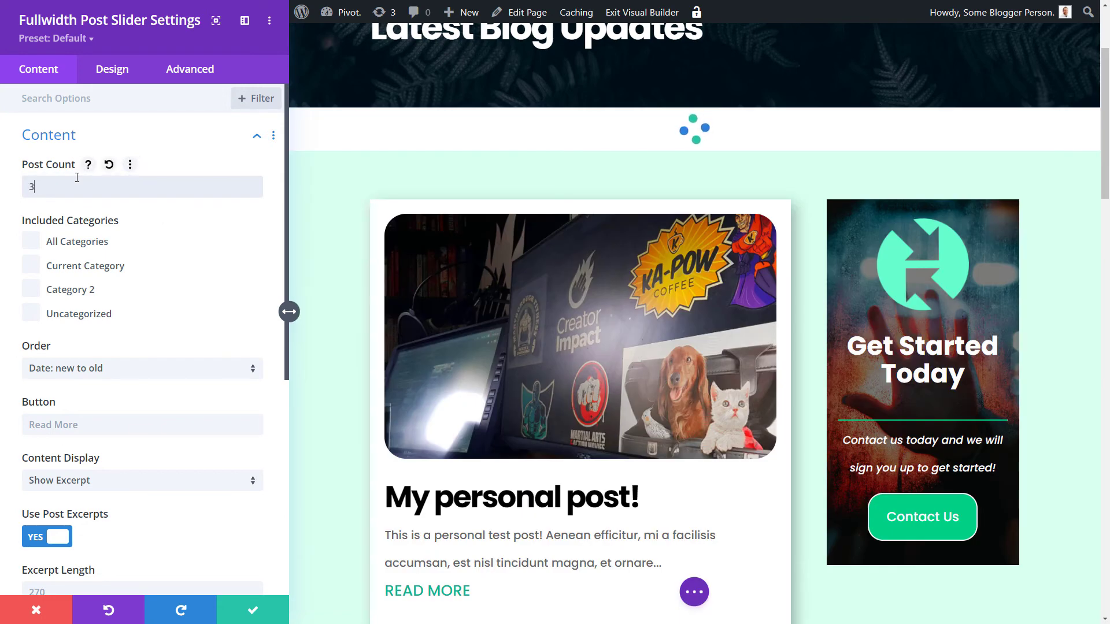
scroll(188, 319, down, 2)
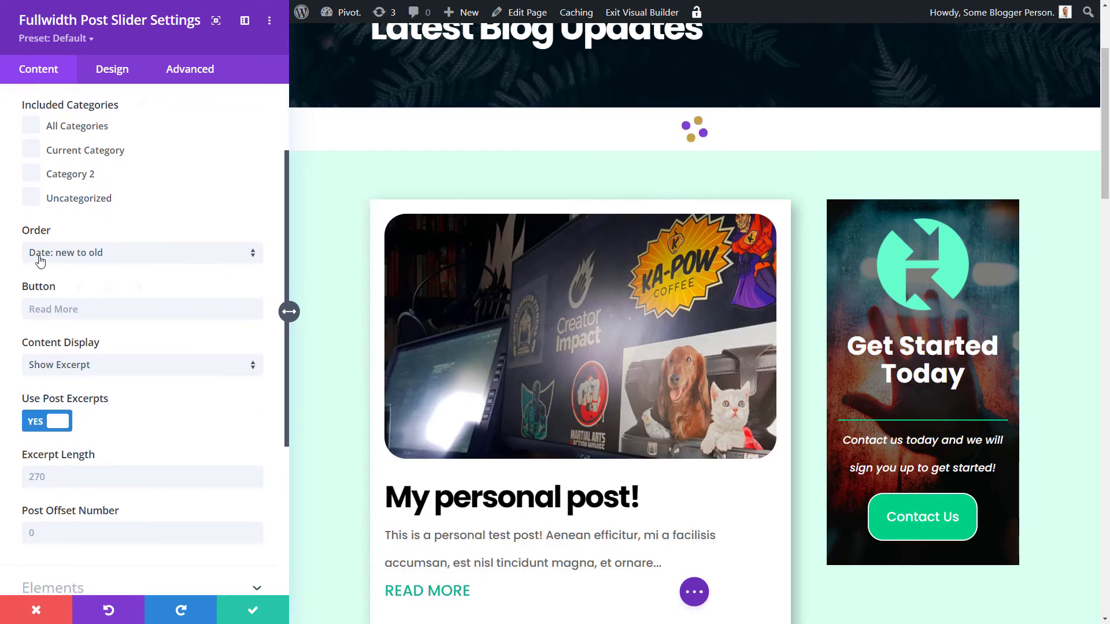
Check the post slider's order and content display options and turn off Use Post Excerpts.
click(40, 261)
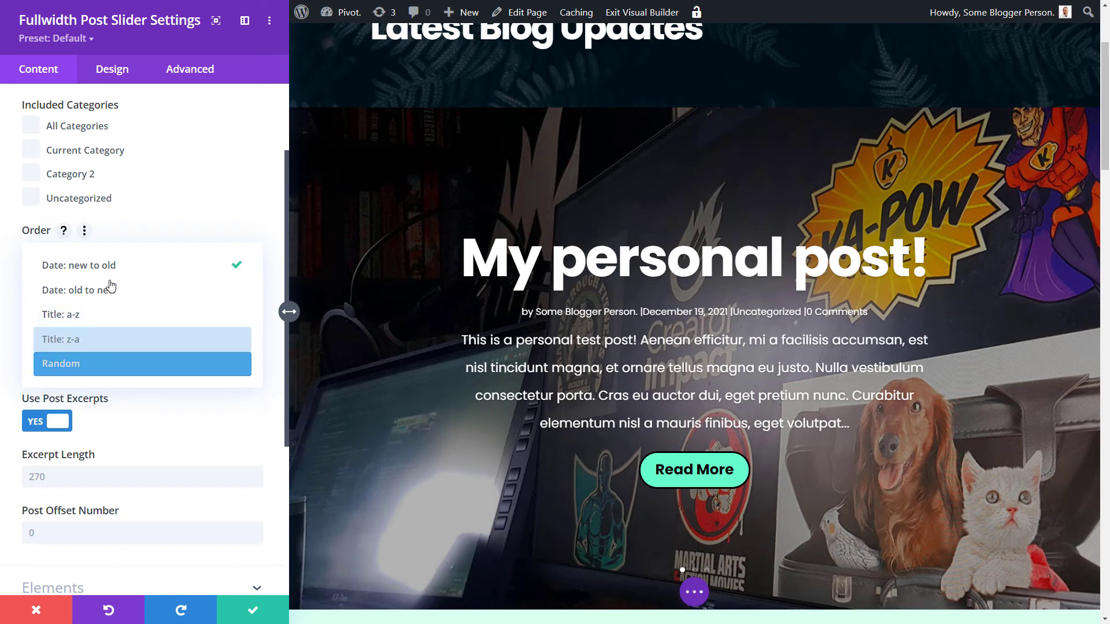
scroll(62, 232, down, 2)
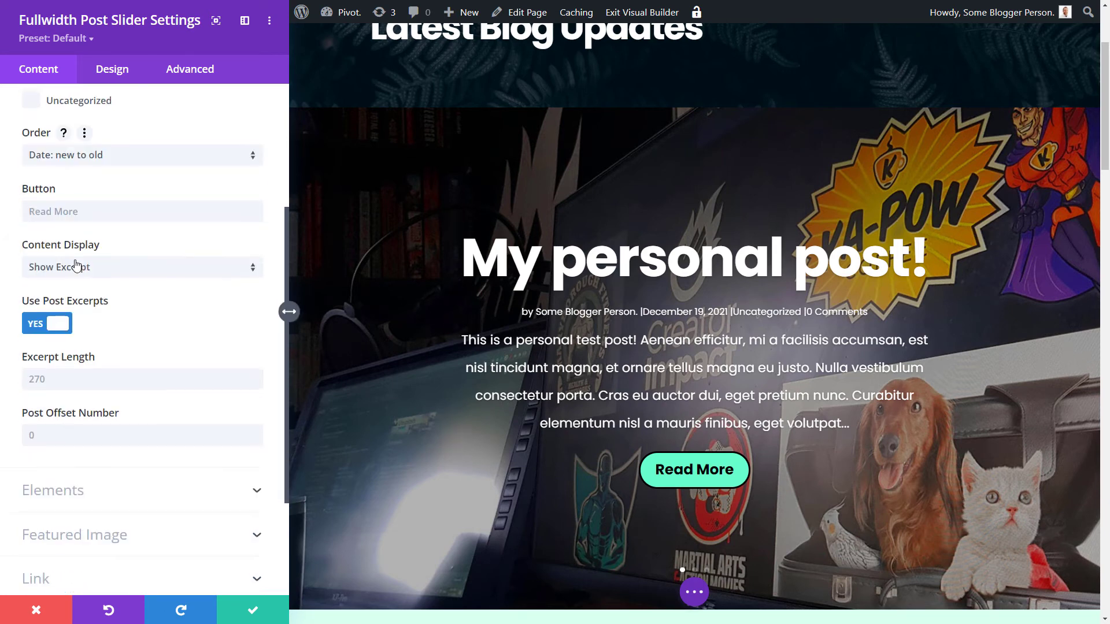
click(99, 254)
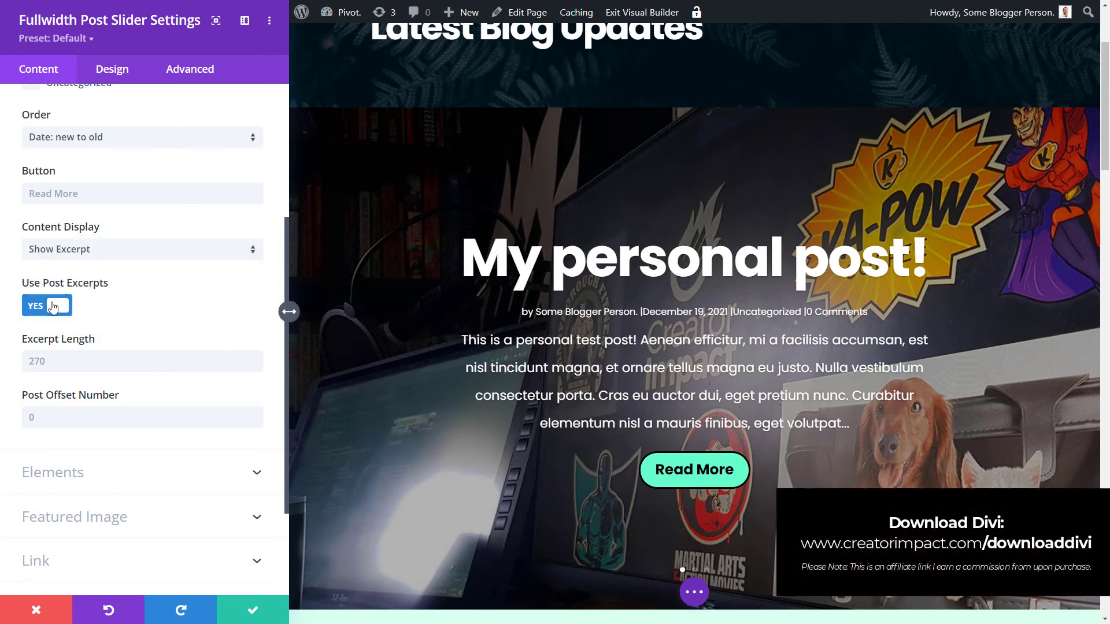
click(53, 308)
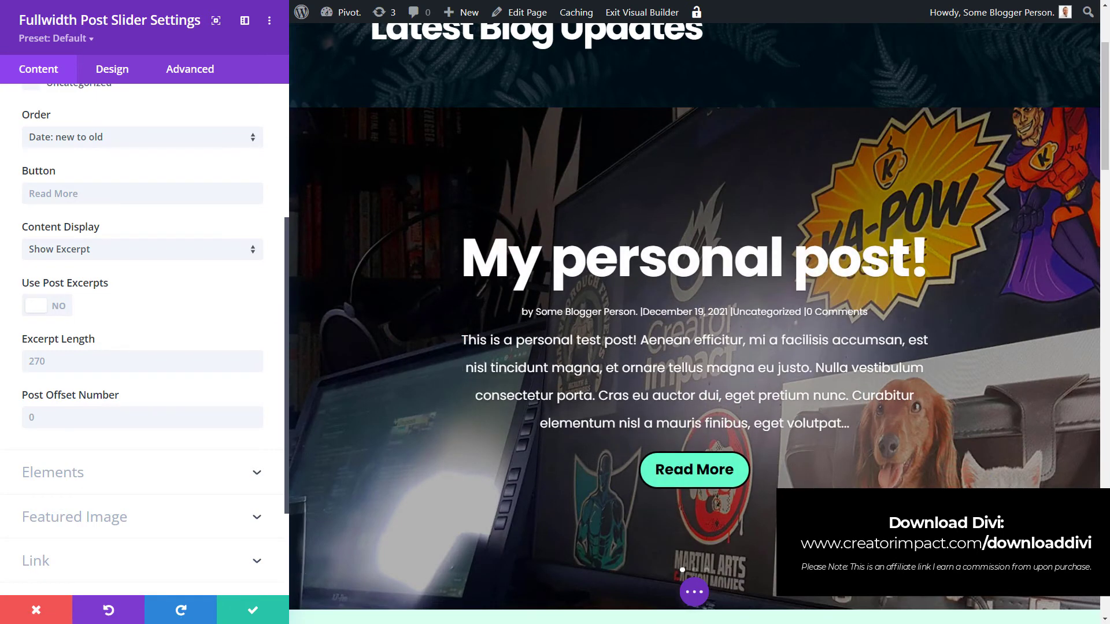
Hide the post meta in the post slider's elements.
scroll(49, 295, down, 2)
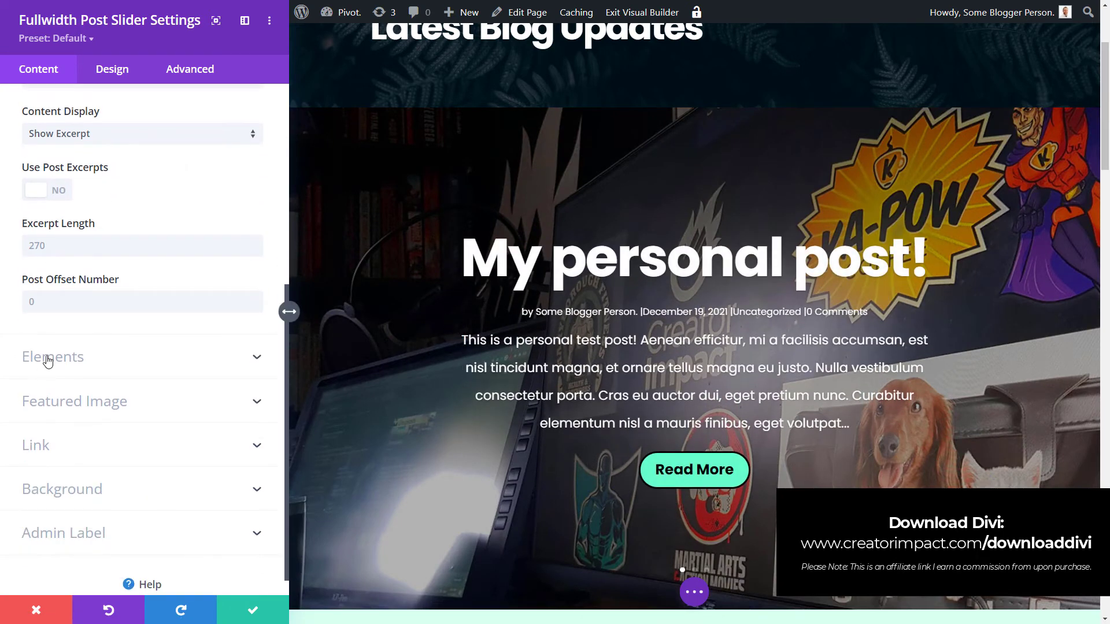
click(49, 330)
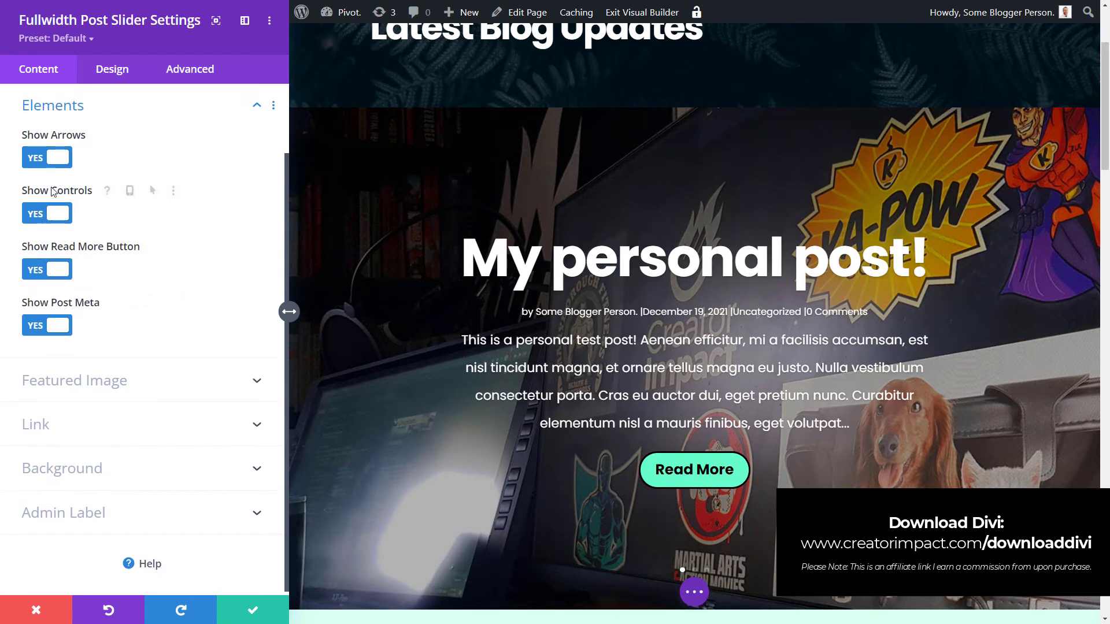
scroll(49, 235, up, 1)
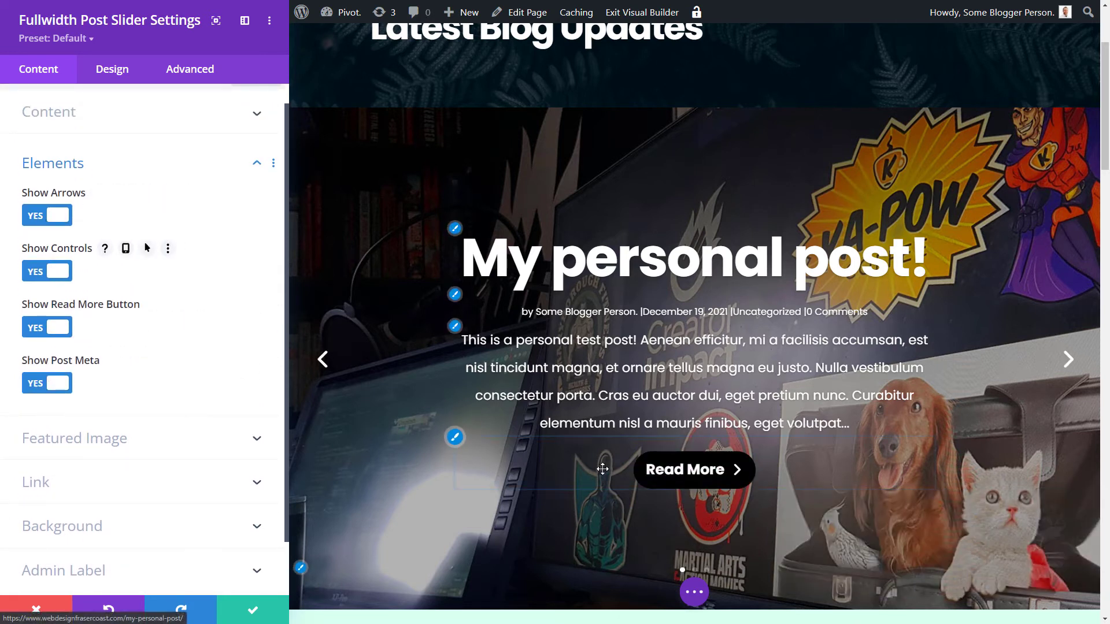
click(58, 385)
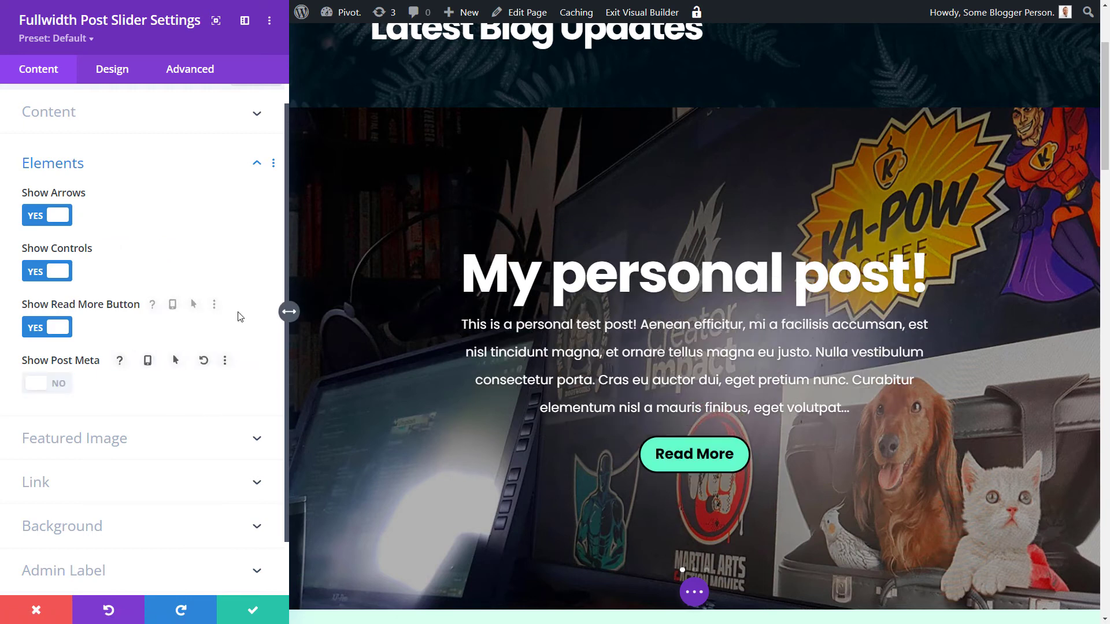
Turn Use Post Excerpts on for the post slider and set the excerpt length to 100.
scroll(174, 242, up, 1)
click(85, 136)
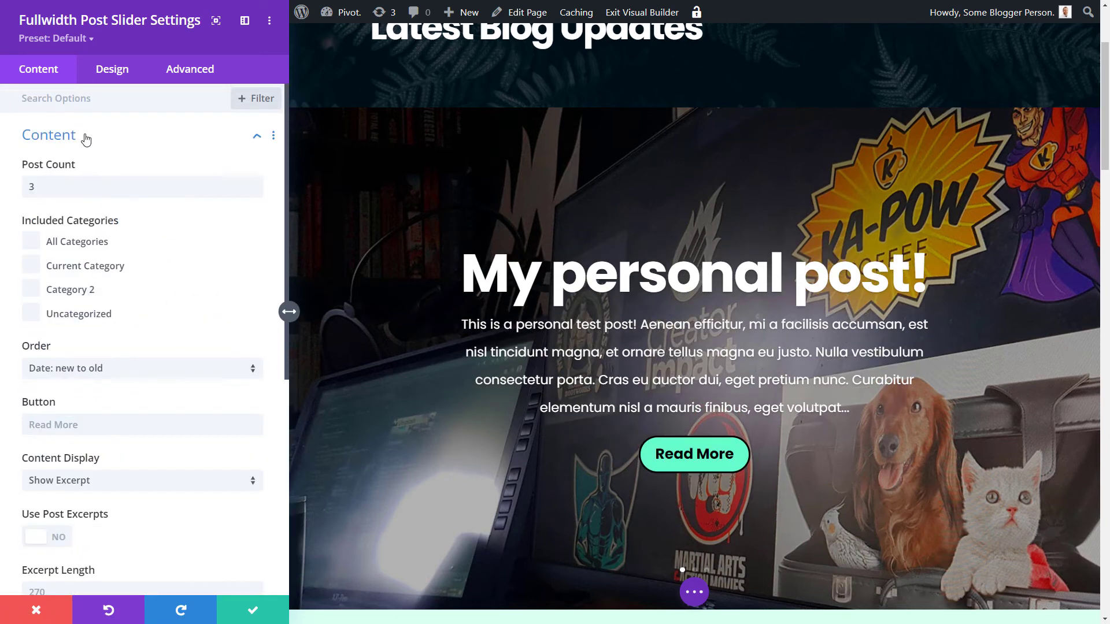
scroll(140, 385, down, 3)
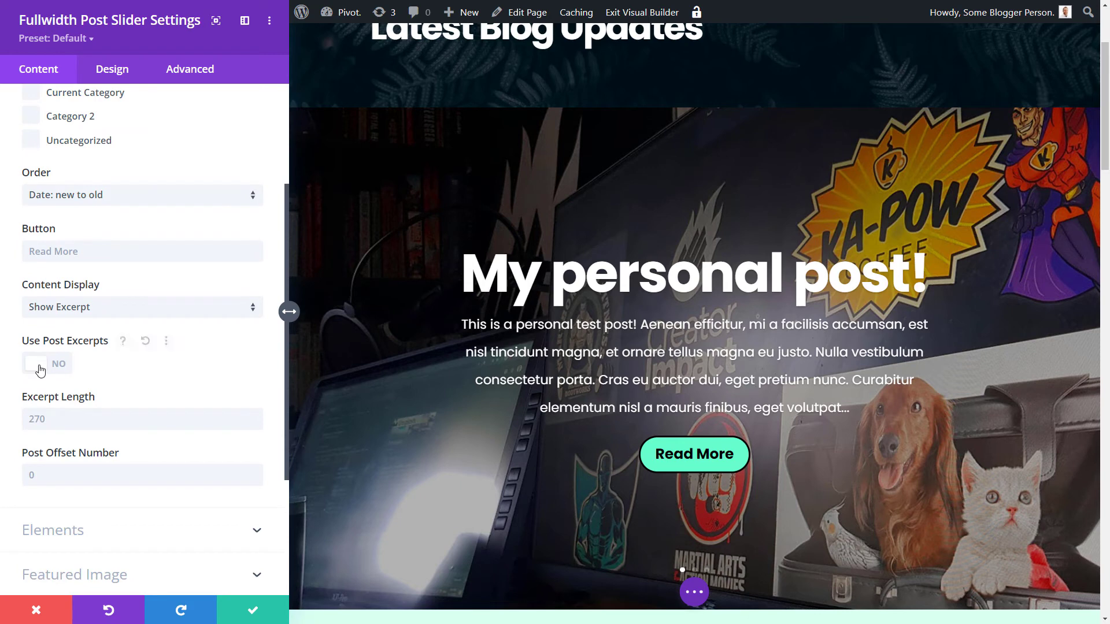
click(40, 370)
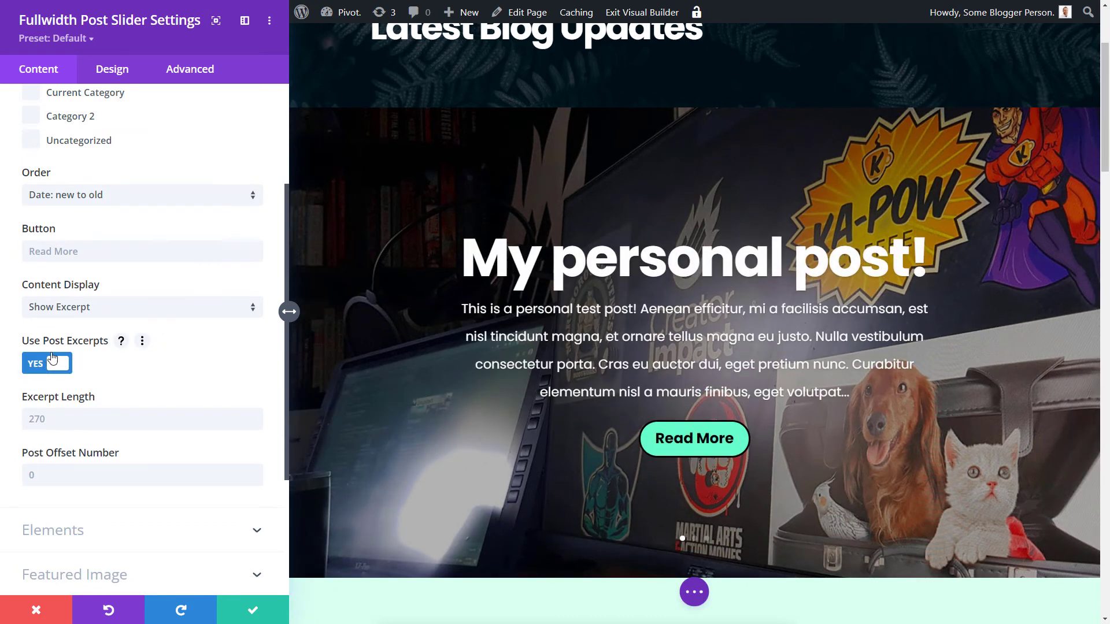
click(85, 418)
text(100)
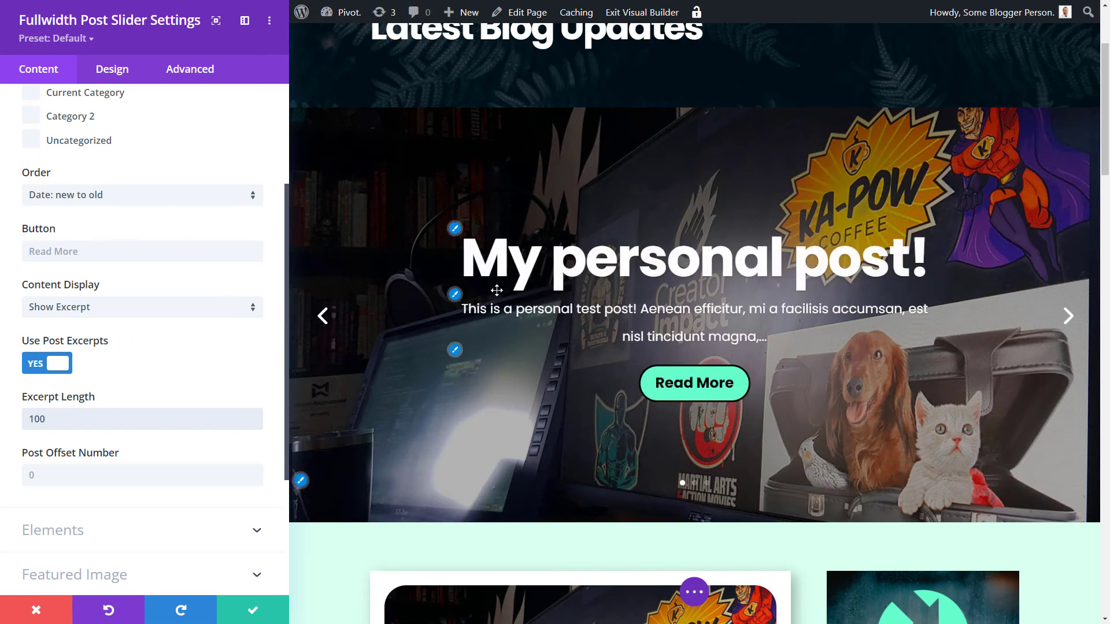
Set the post slider's featured image placement to Left.
scroll(182, 351, down, 3)
scroll(183, 351, down, 1)
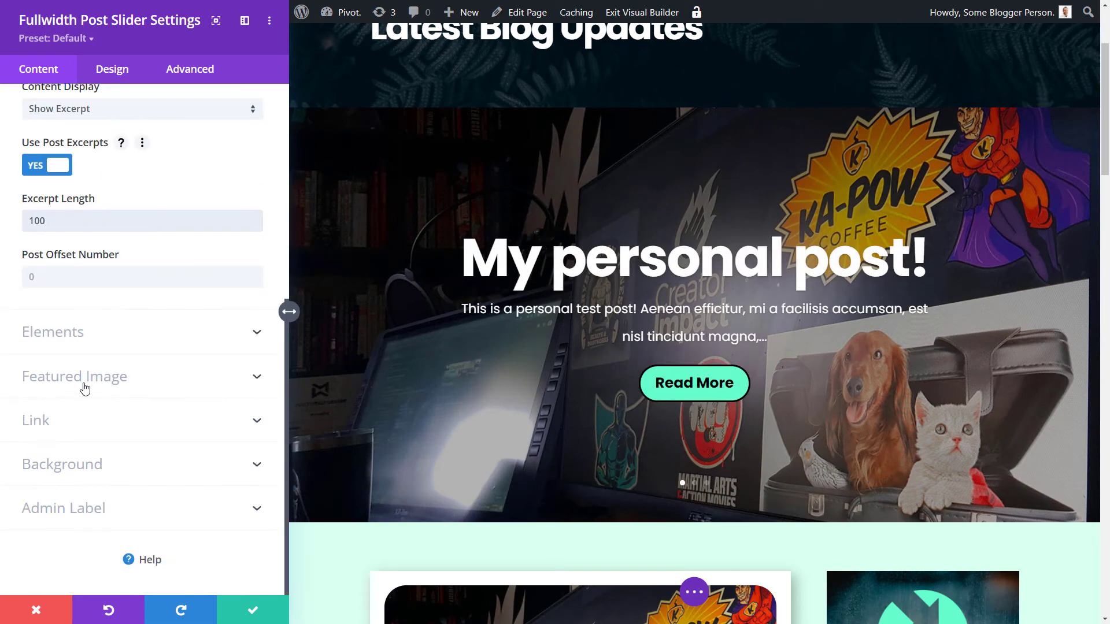
click(125, 388)
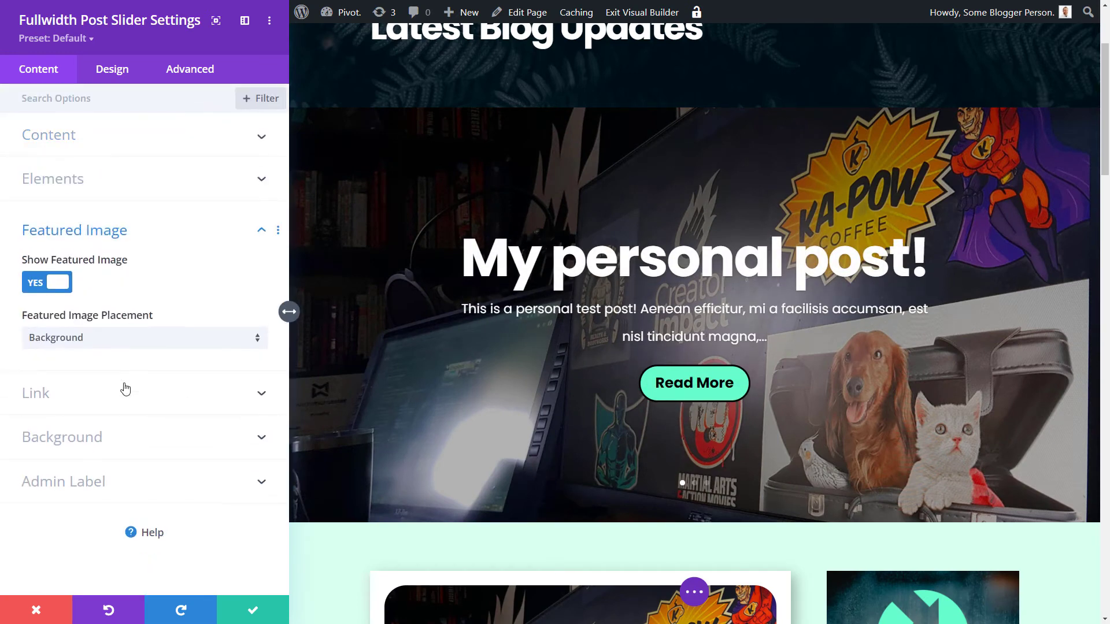
click(90, 340)
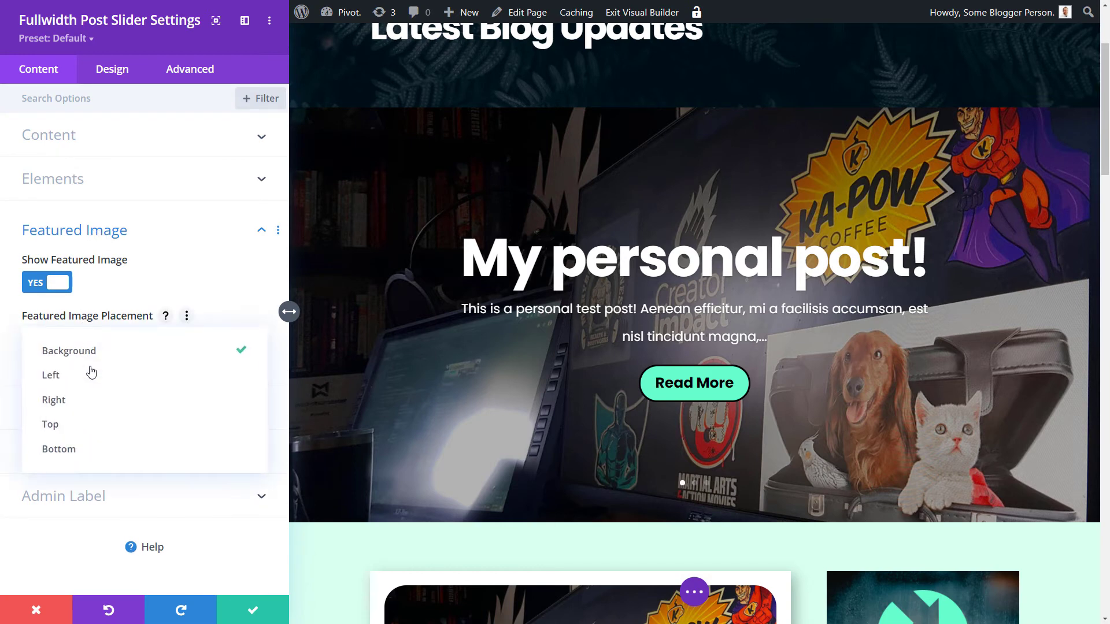
click(92, 377)
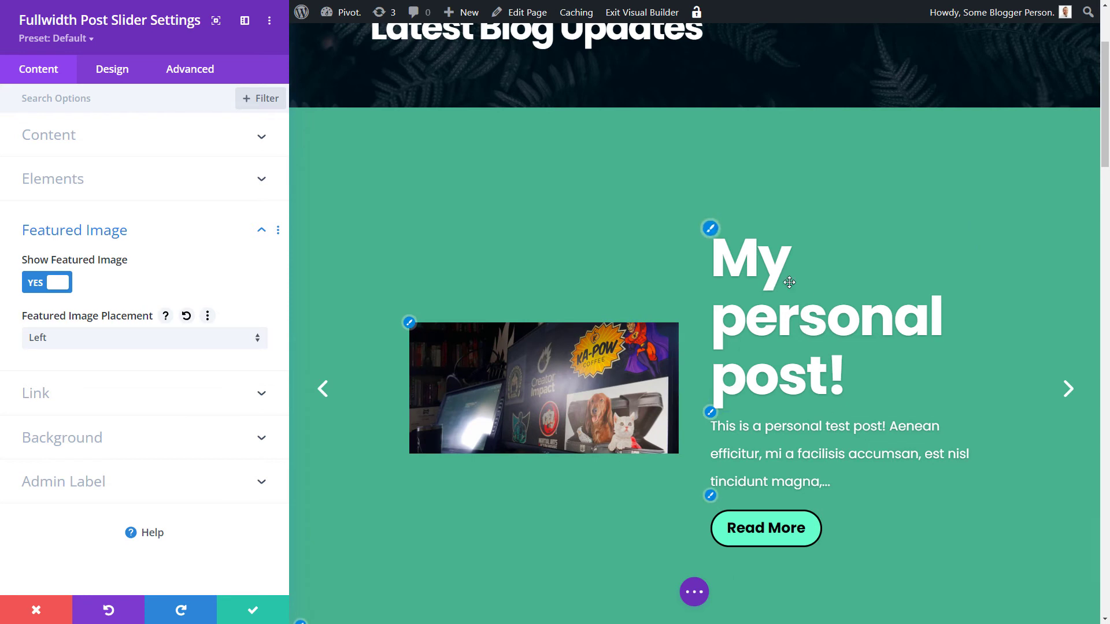
Check the post slider's background colour options and return to its featured image options.
click(111, 450)
scroll(99, 446, down, 5)
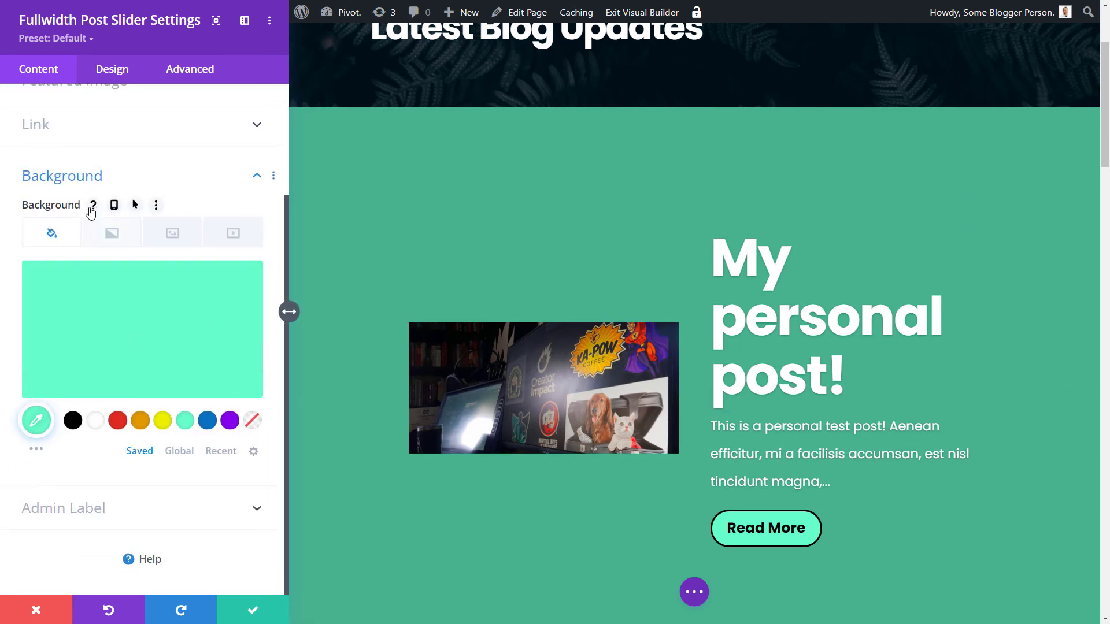
scroll(75, 185, up, 1)
click(76, 135)
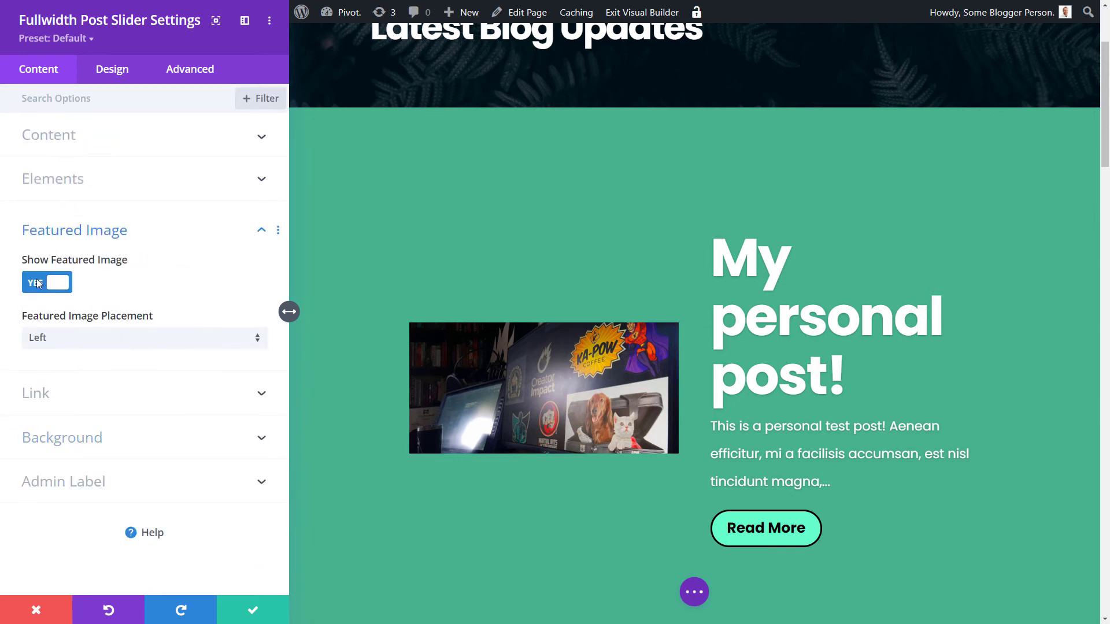
Try the post slider's featured image placement at Right and Top, and settle on Background.
click(65, 339)
click(81, 409)
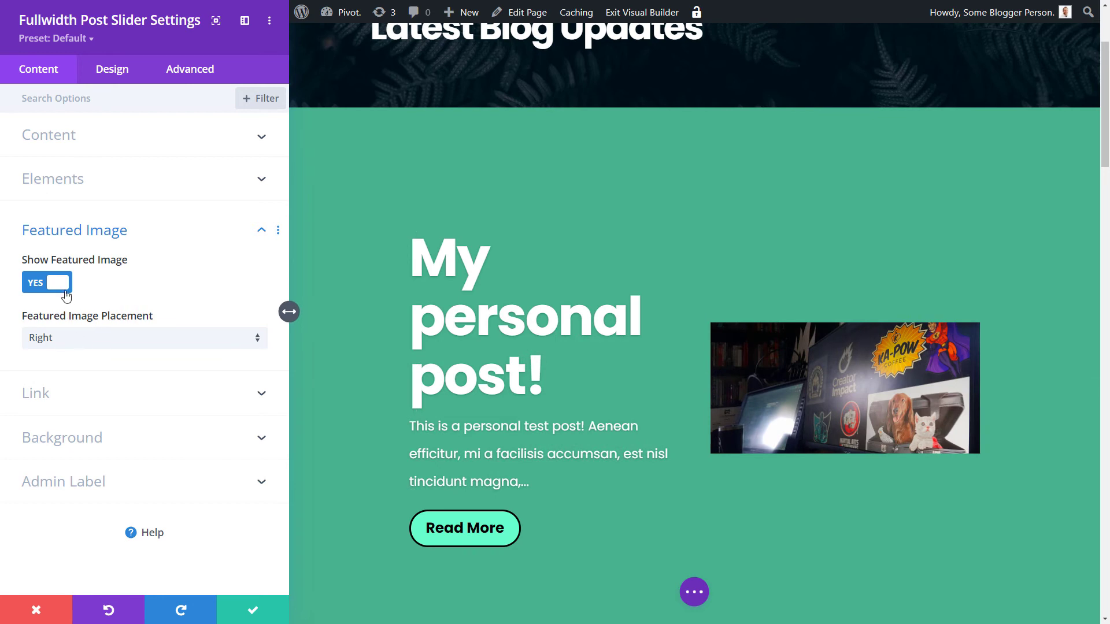
click(70, 343)
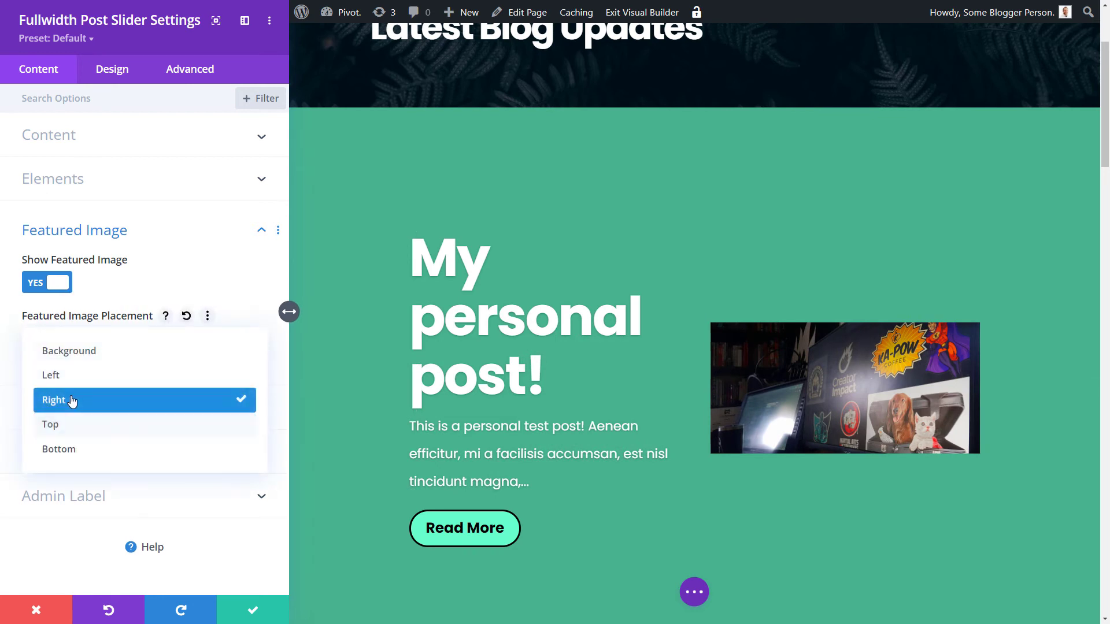
click(72, 423)
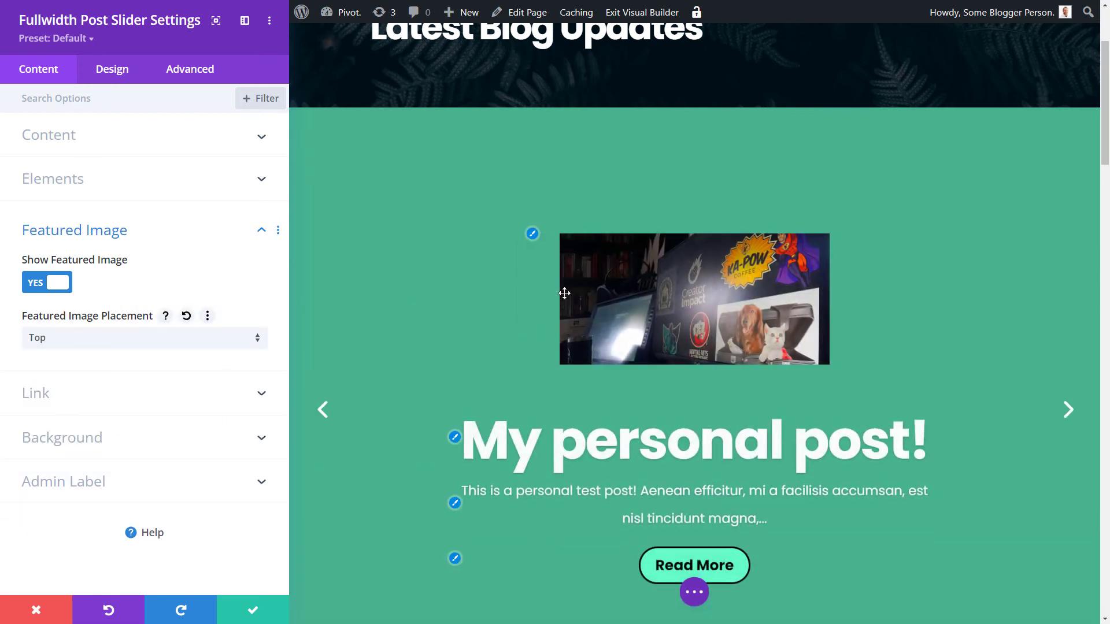
click(67, 342)
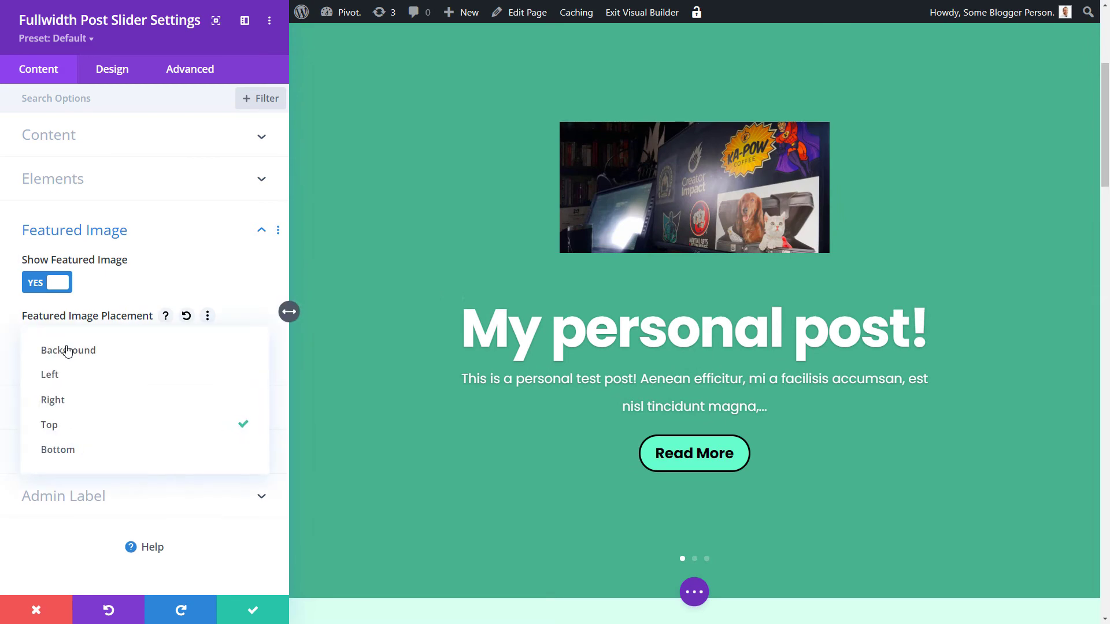
click(70, 351)
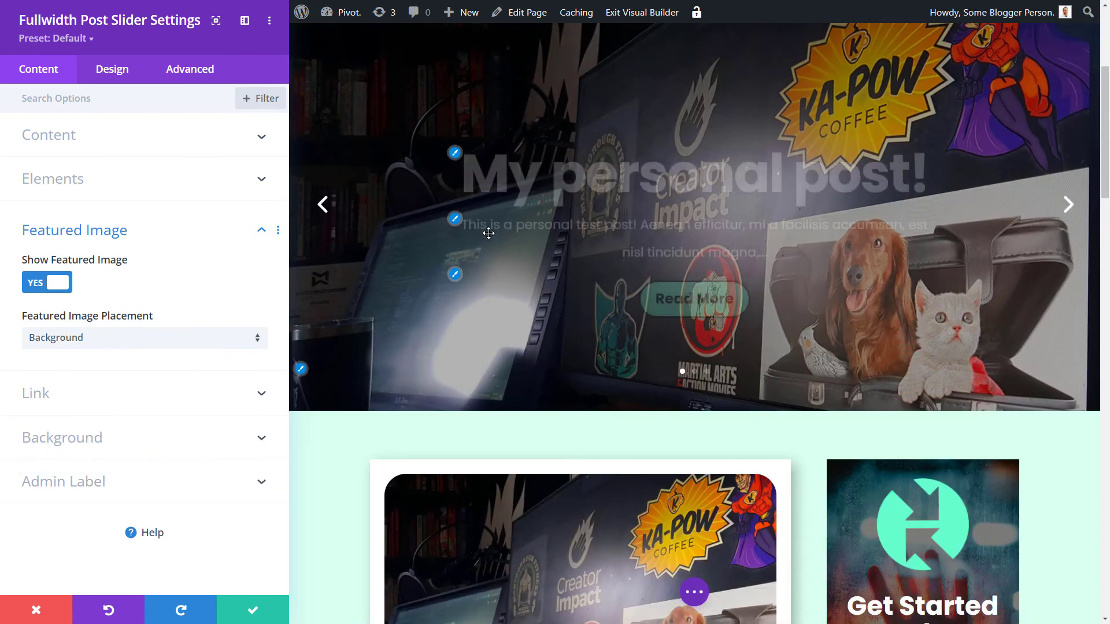
scroll(669, 294, up, 2)
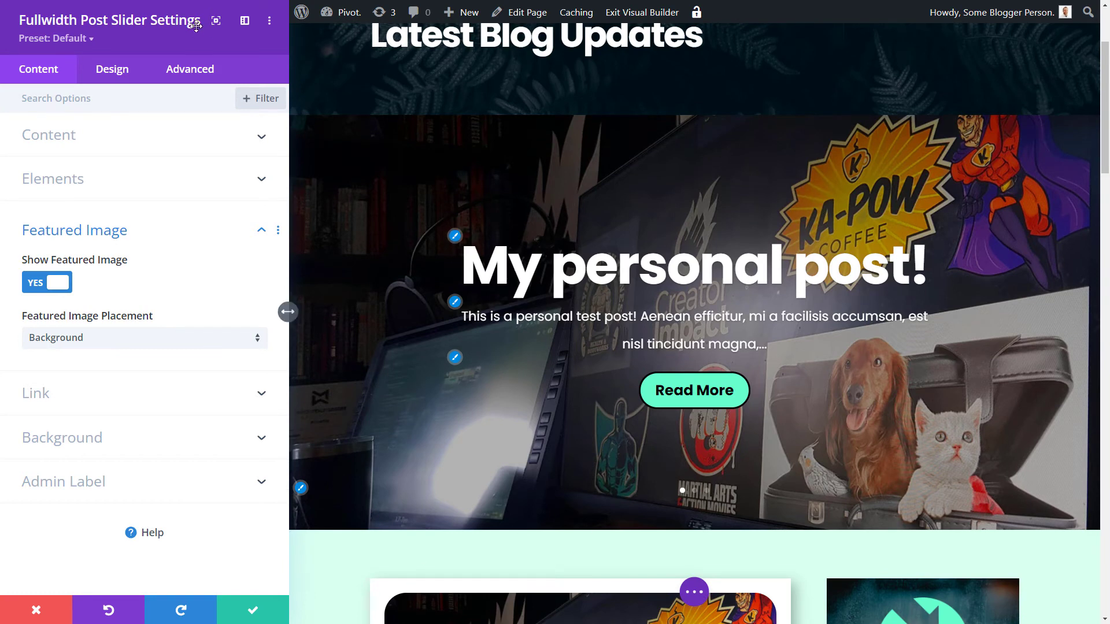
Set the post slider's title text size to 35px.
click(118, 81)
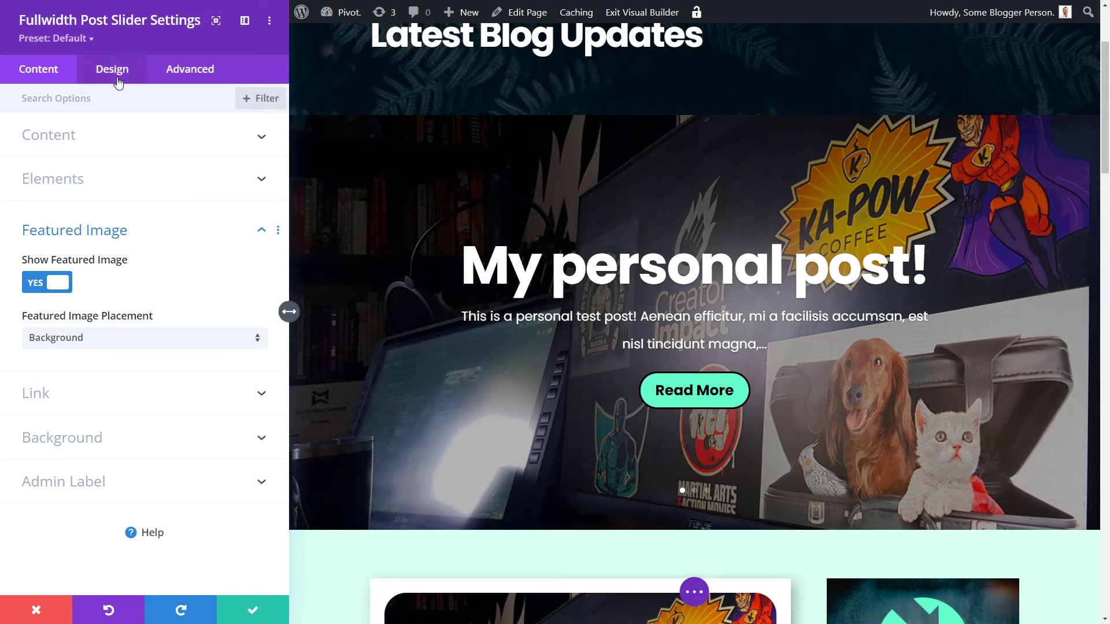
click(58, 311)
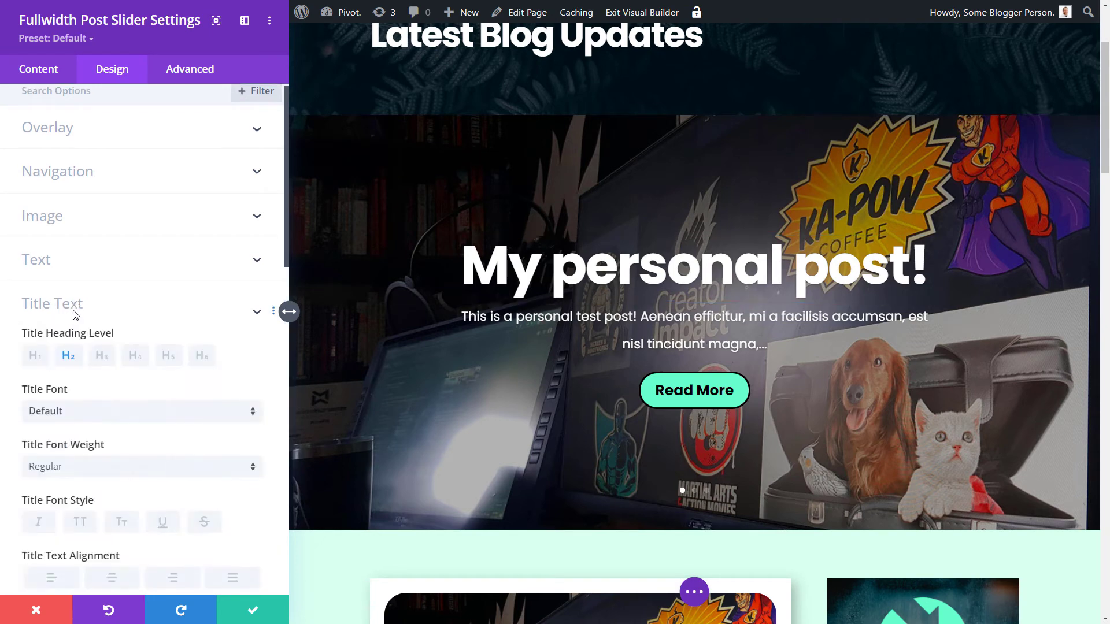
drag(90, 530, 65, 535)
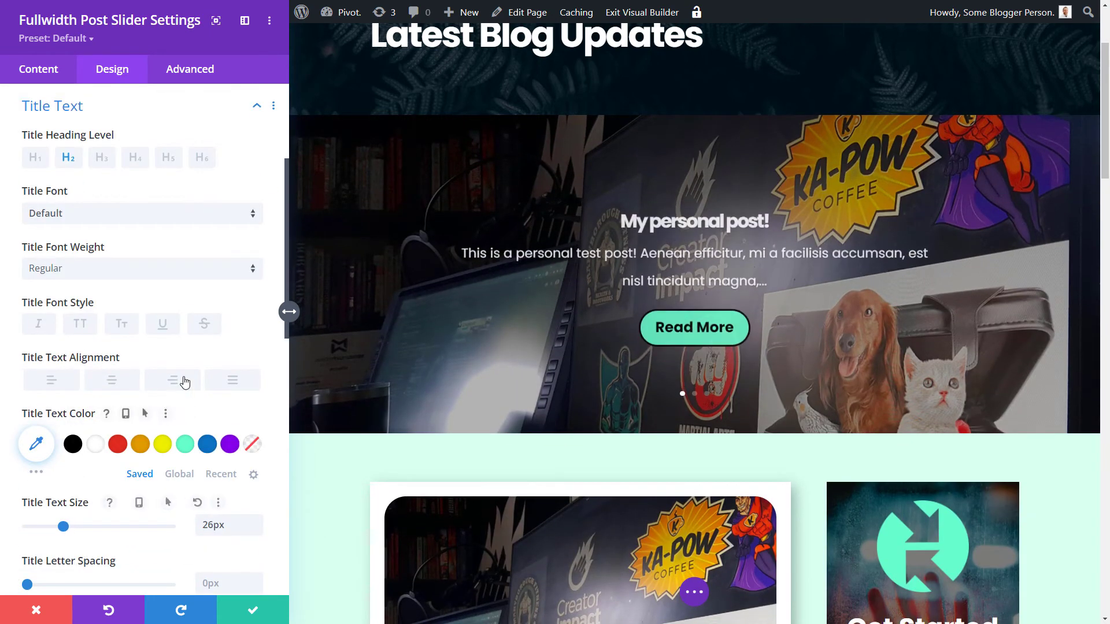
drag(65, 527, 75, 527)
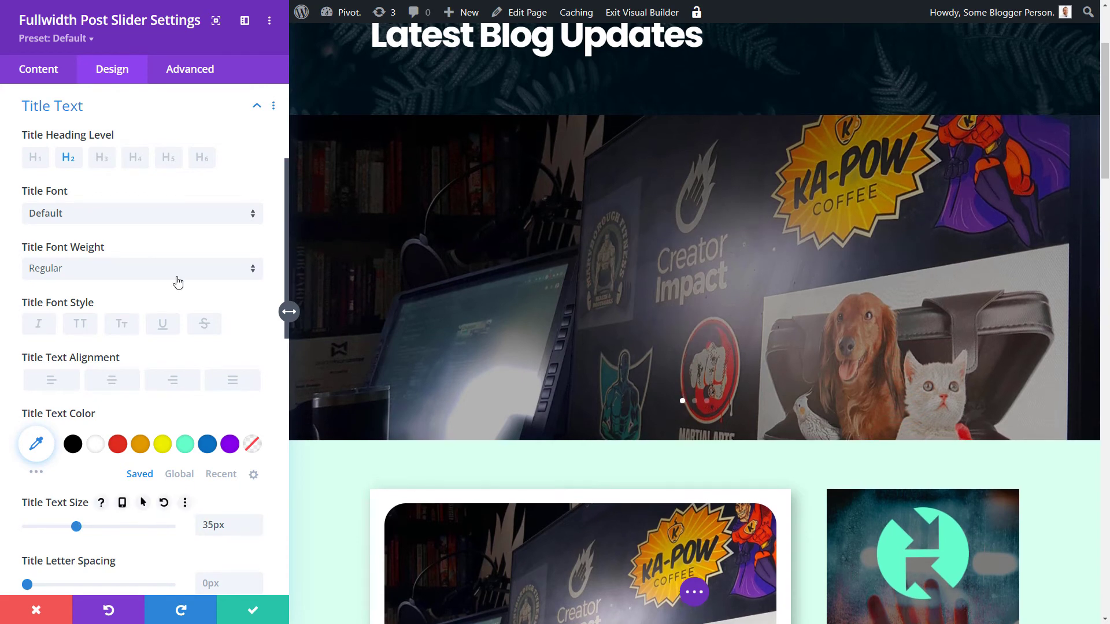
Give the post slider 50px of top and bottom padding and save its settings.
scroll(145, 295, down, 8)
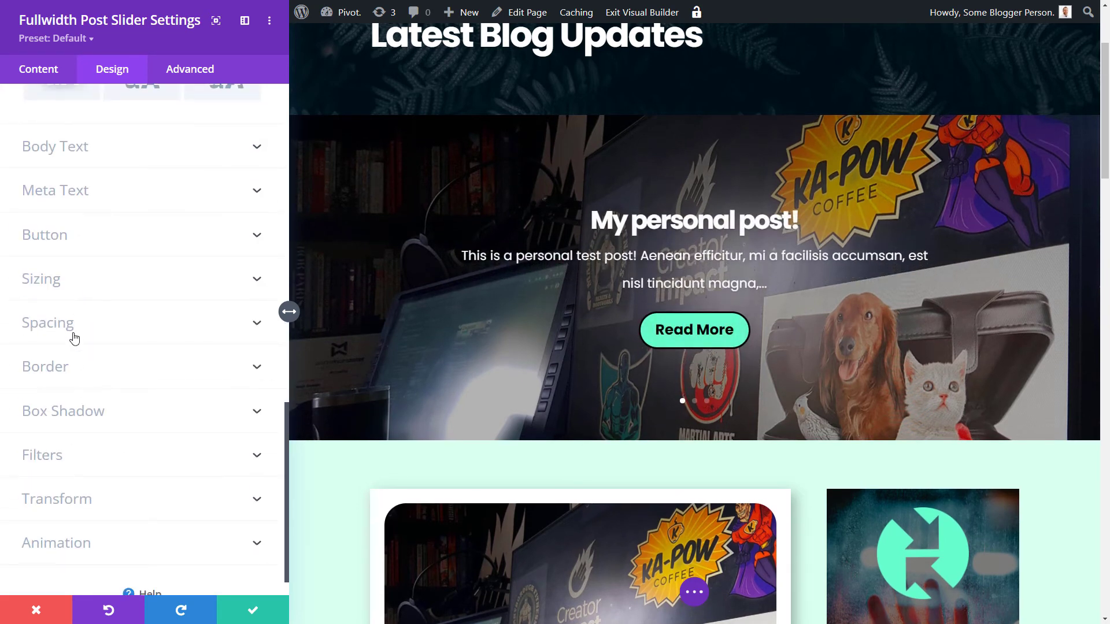
click(74, 338)
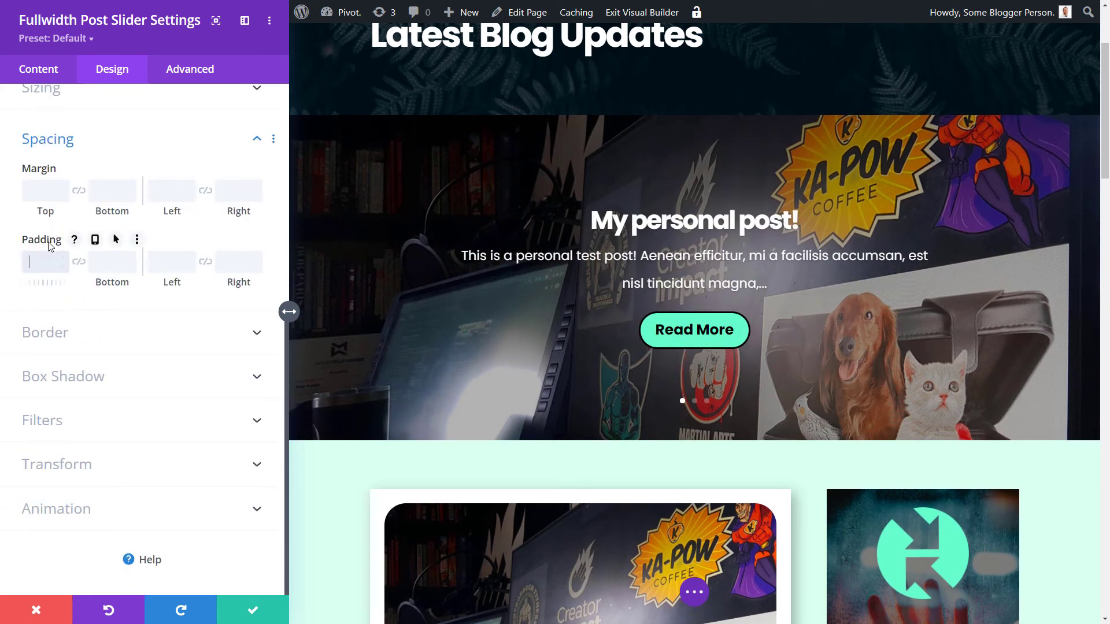
text(50px)
key(Tab)
text(50px)
key(Tab)
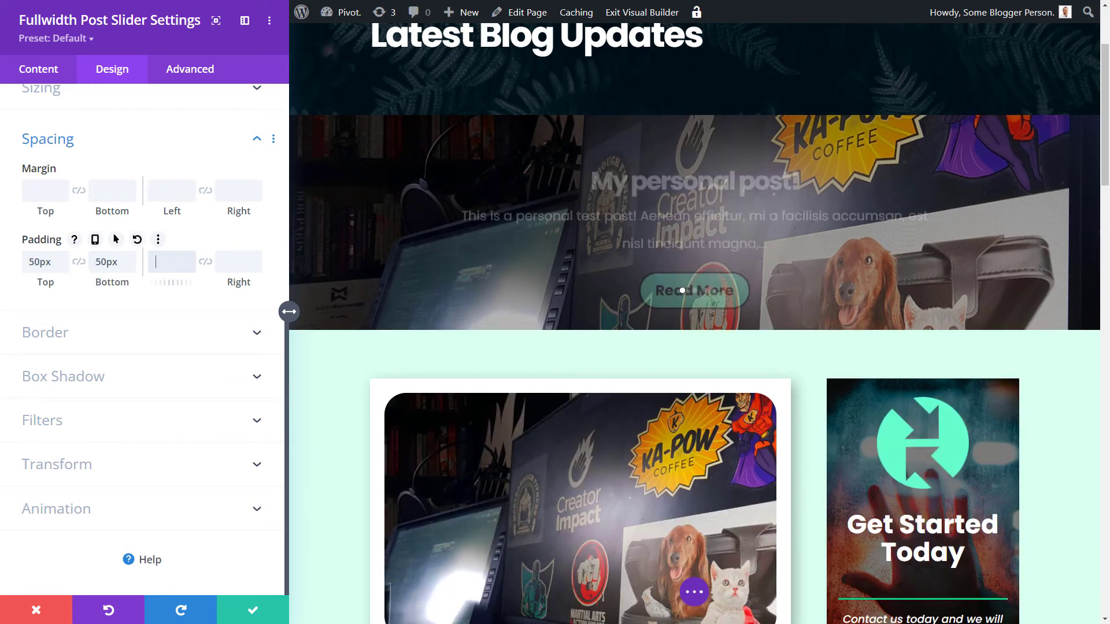
click(267, 611)
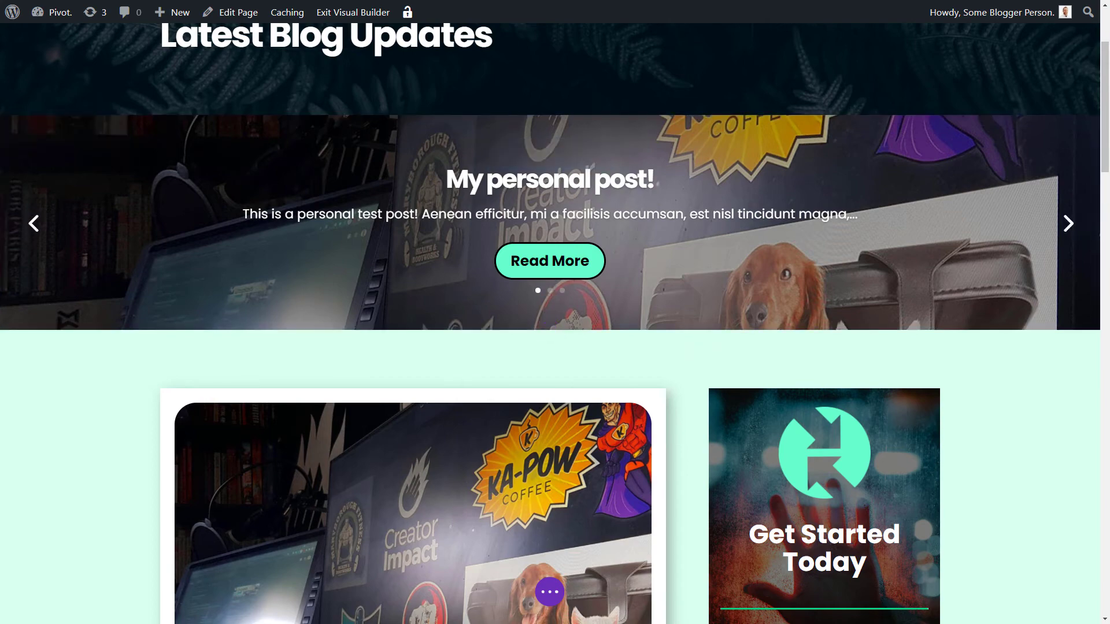
Page through the slider's posts and review the page layout from the title header down to the subscribe section.
click(1069, 225)
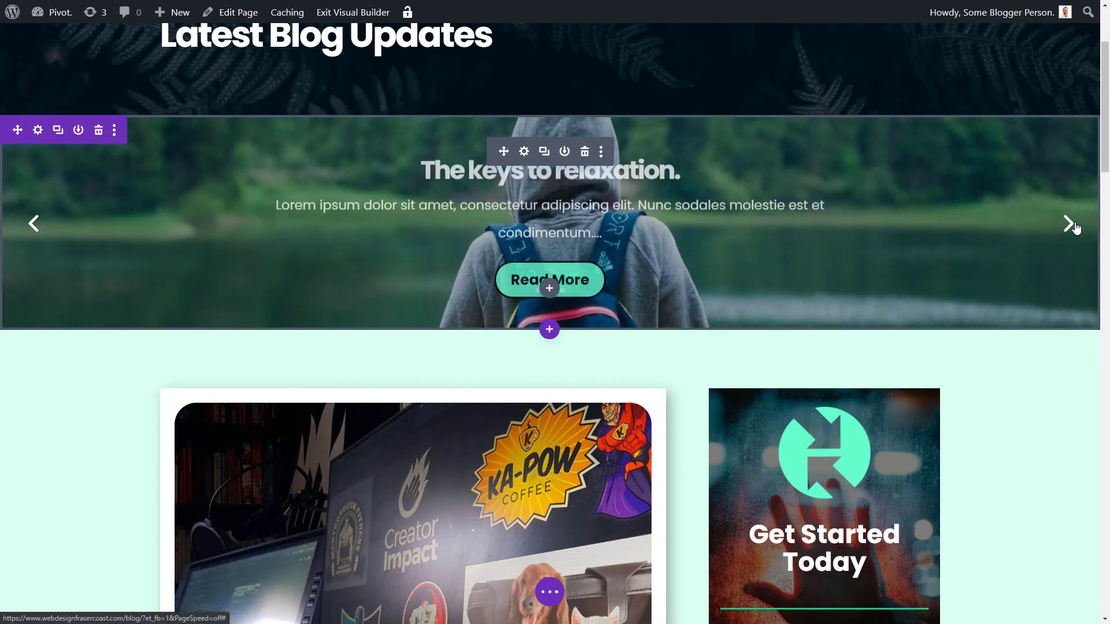
click(1069, 225)
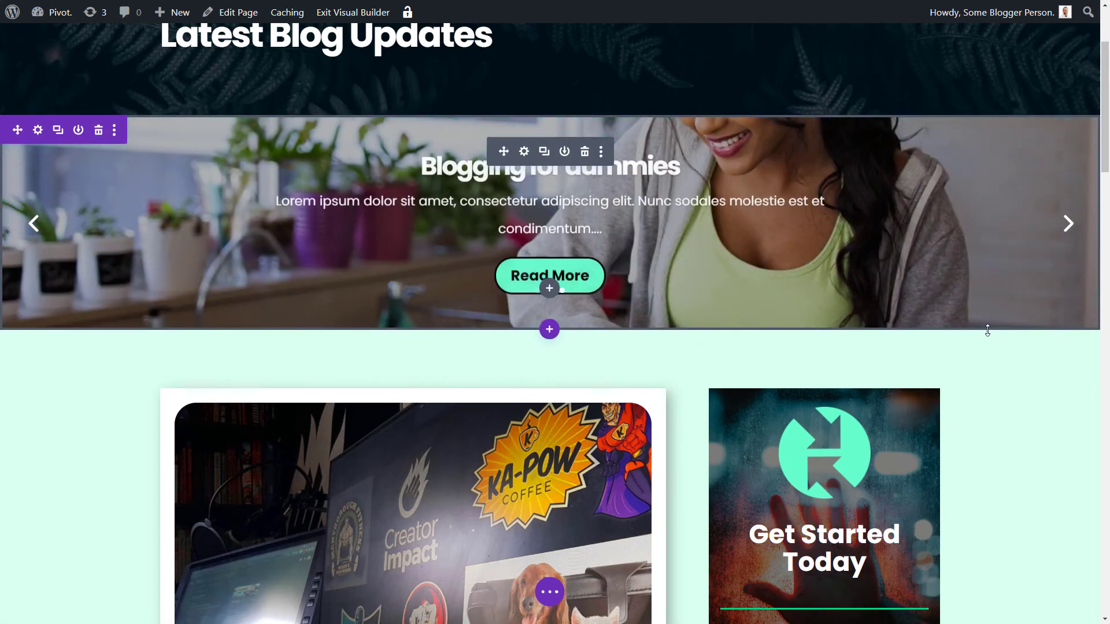
scroll(832, 209, up, 3)
scroll(750, 206, down, 10)
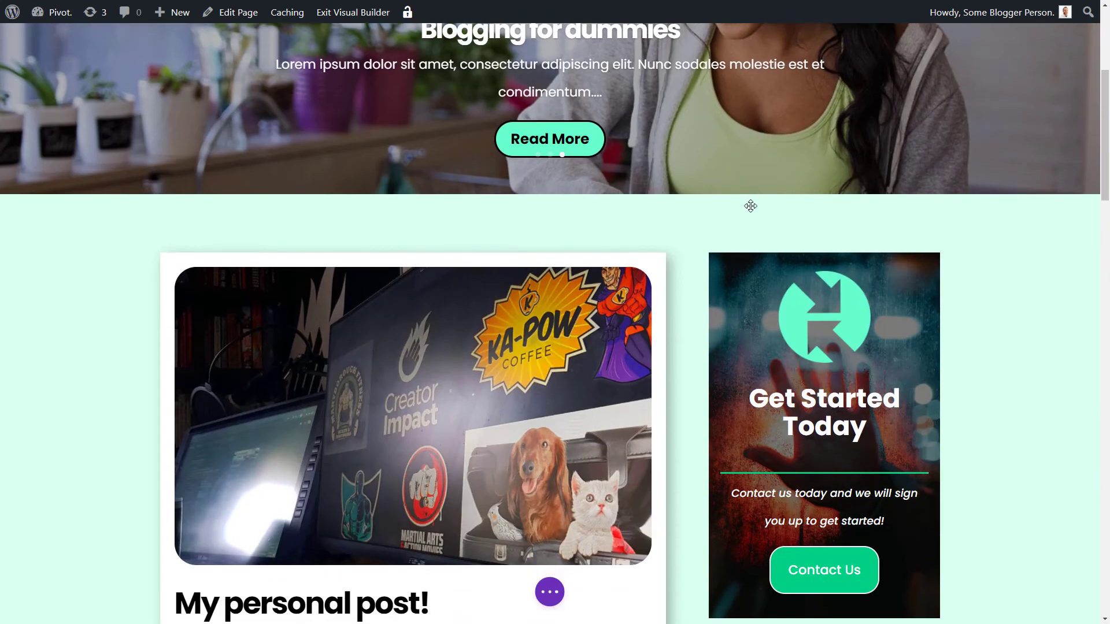
scroll(386, 144, down, 20)
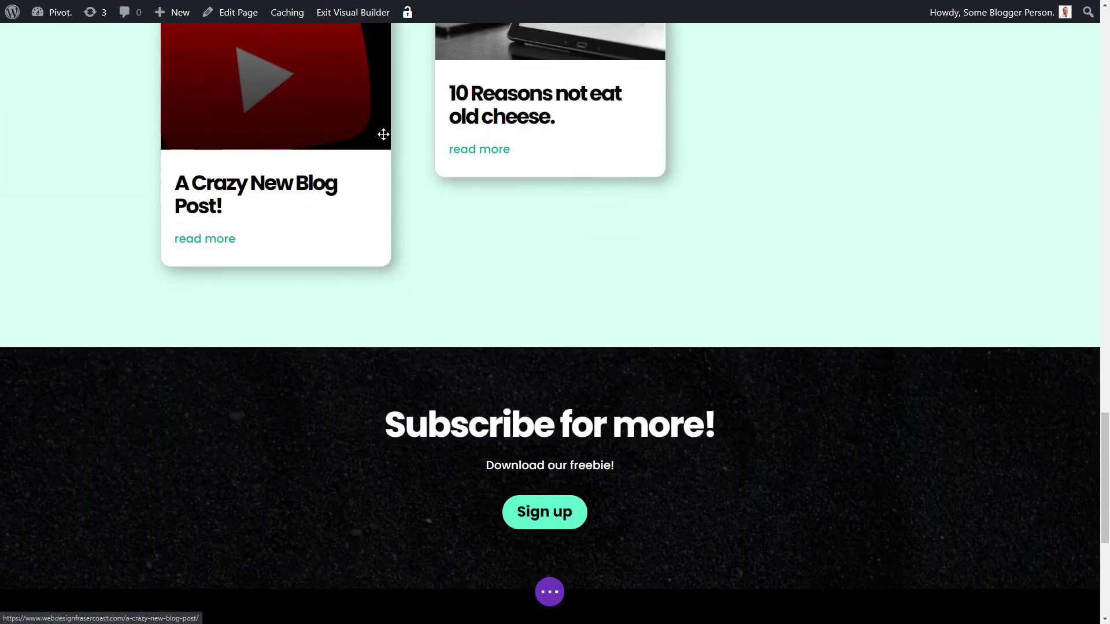
scroll(384, 132, up, 5)
scroll(417, 312, up, 15)
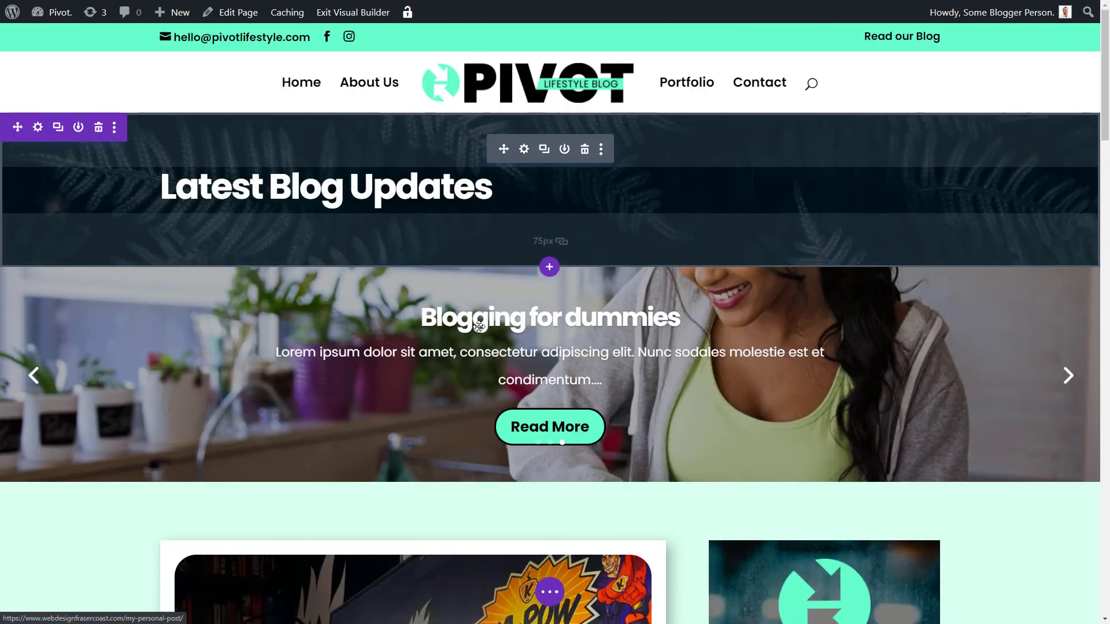
scroll(554, 196, down, 11)
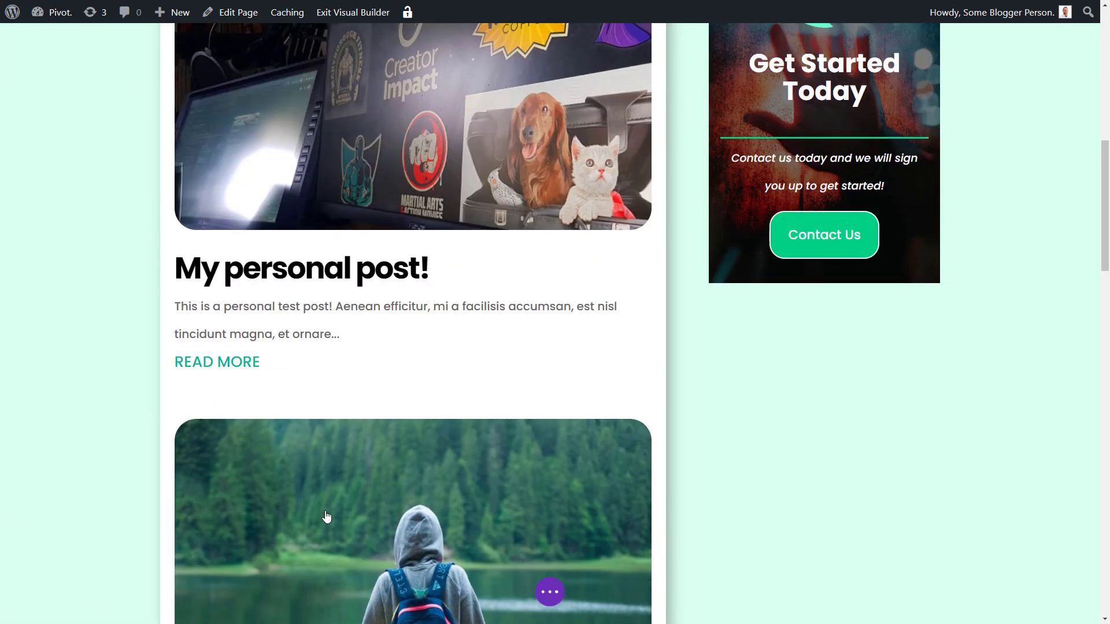
scroll(332, 530, down, 6)
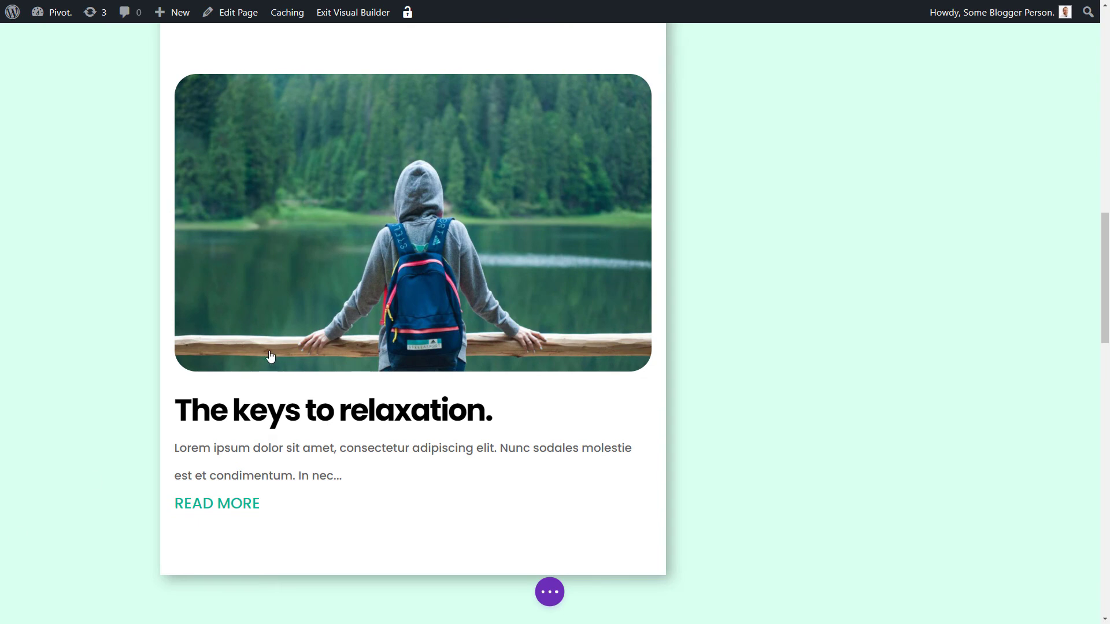
Delete the fullwidth post slider section below the Latest Blog Updates header.
scroll(432, 434, up, 9)
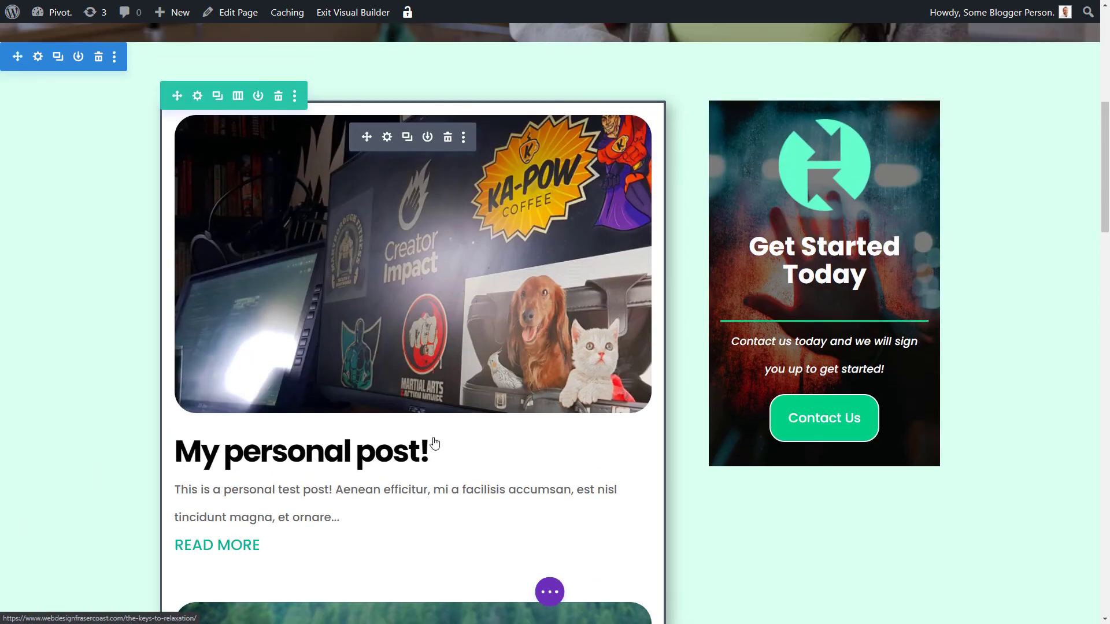
scroll(435, 444, up, 6)
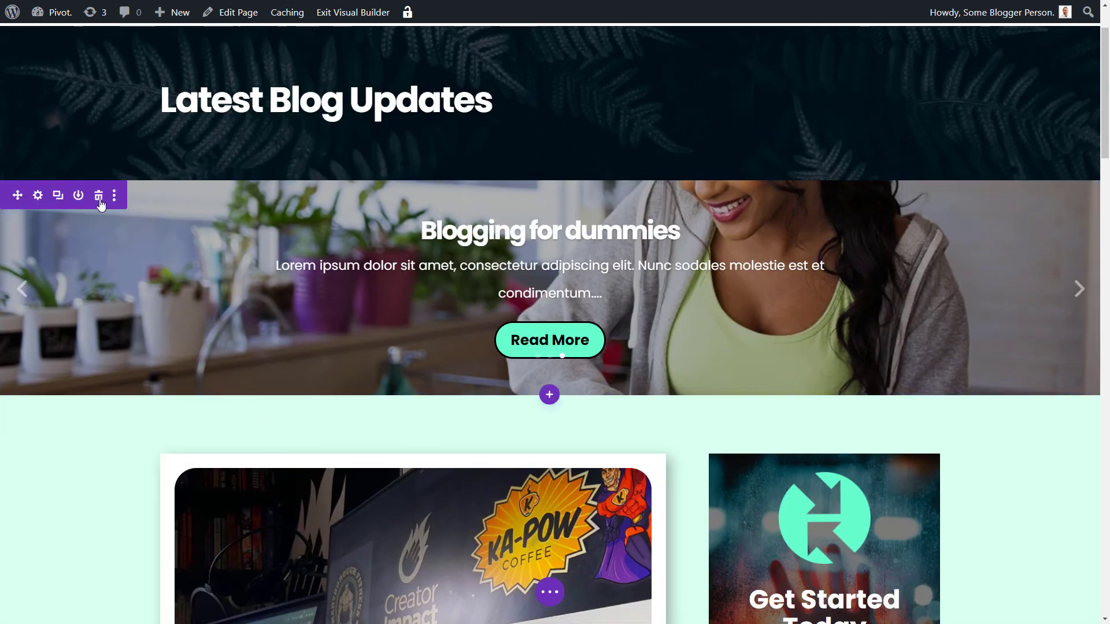
click(99, 196)
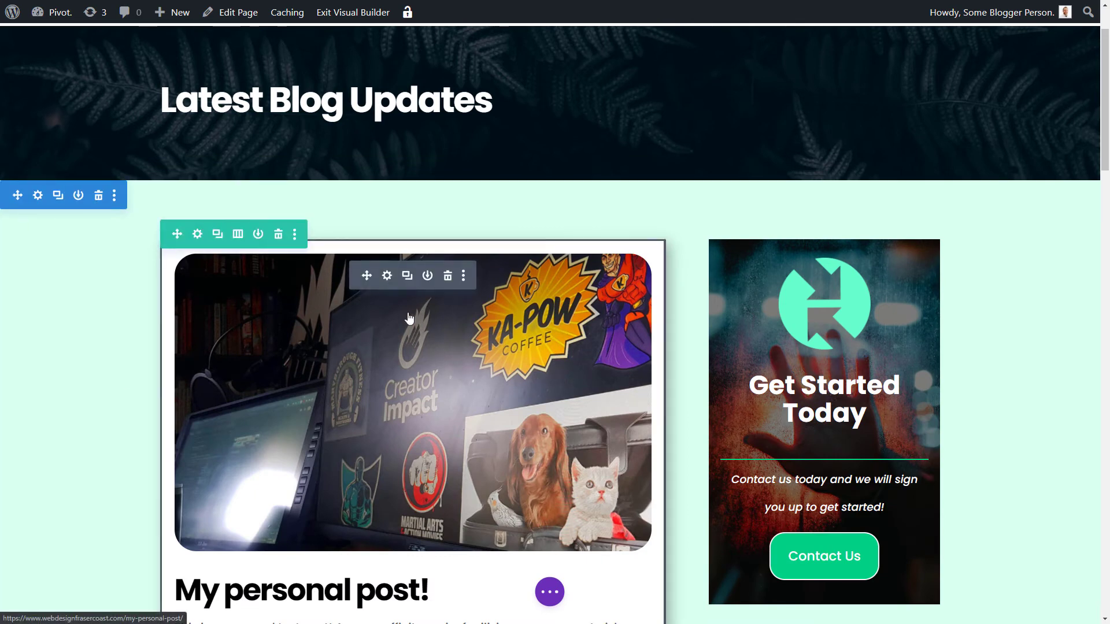
Set the featured Blog module's post count to 1 and post offset number to 1, and save its settings.
click(388, 276)
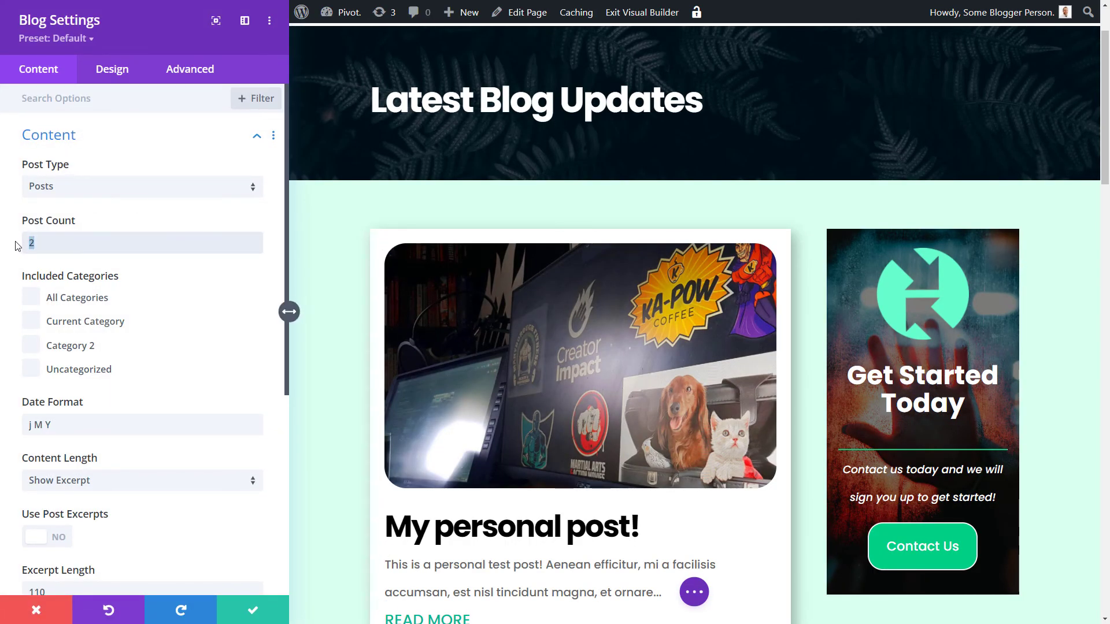
text(1)
scroll(88, 491, down, 5)
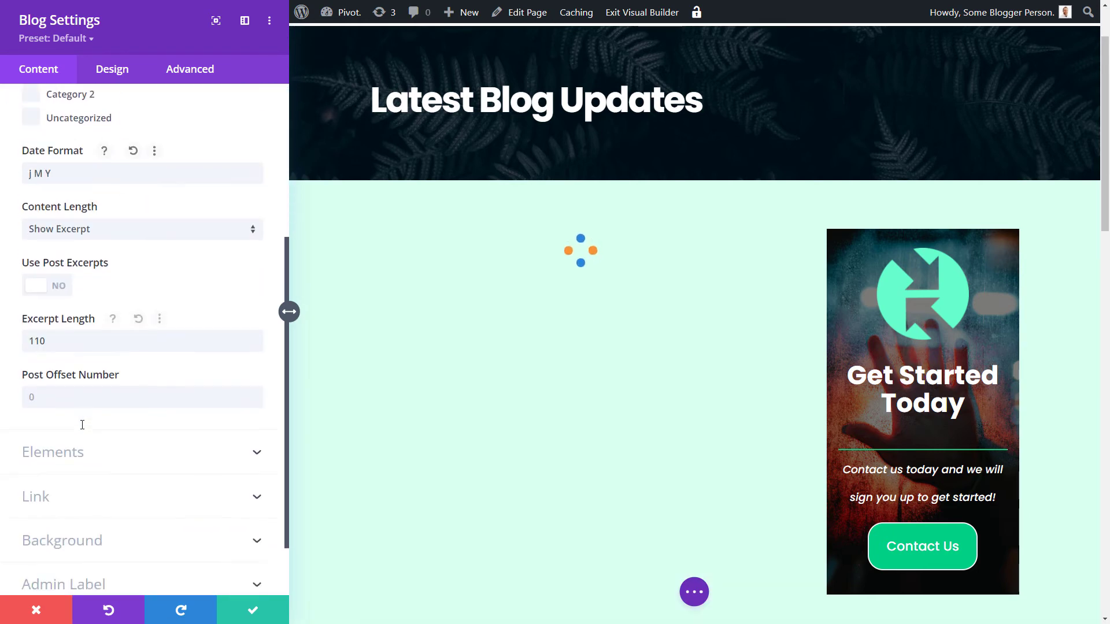
key(BackSpace)
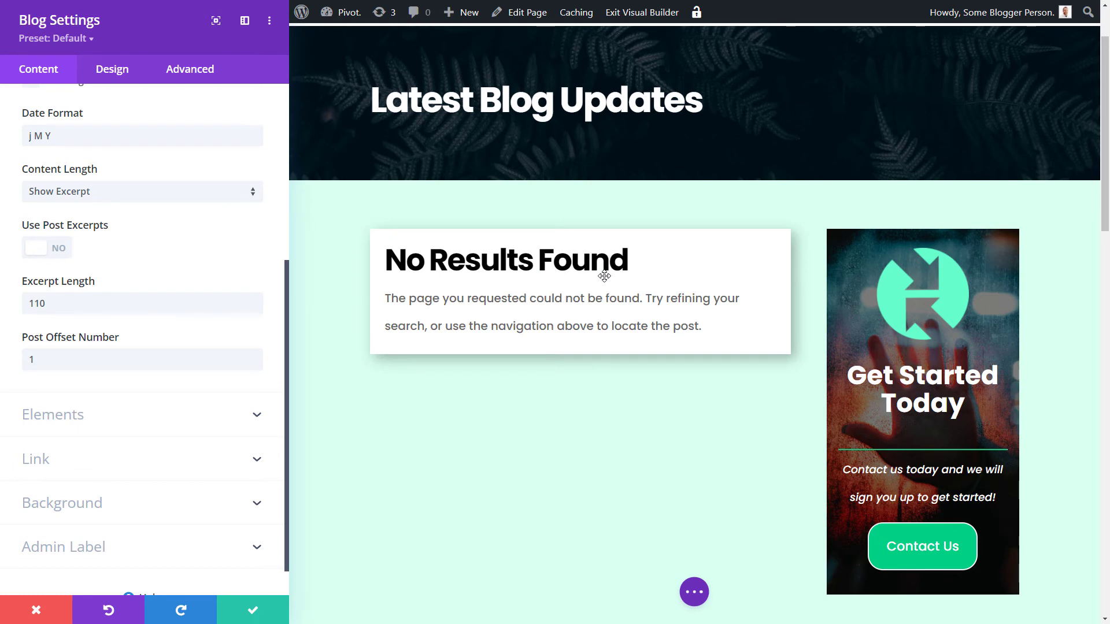
scroll(549, 397, down, 5)
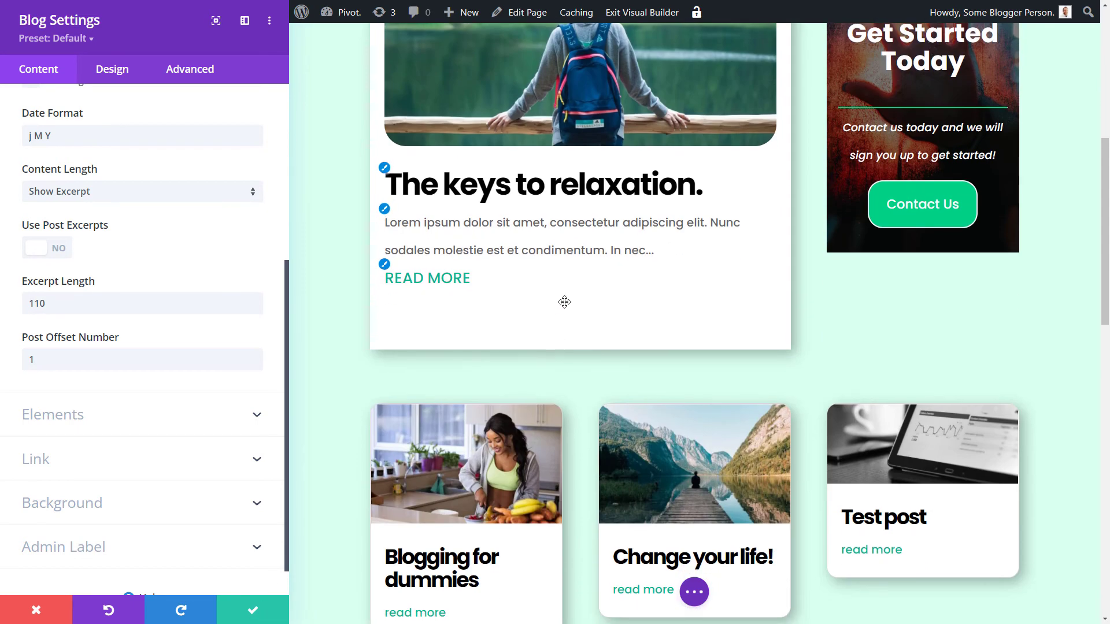
click(255, 608)
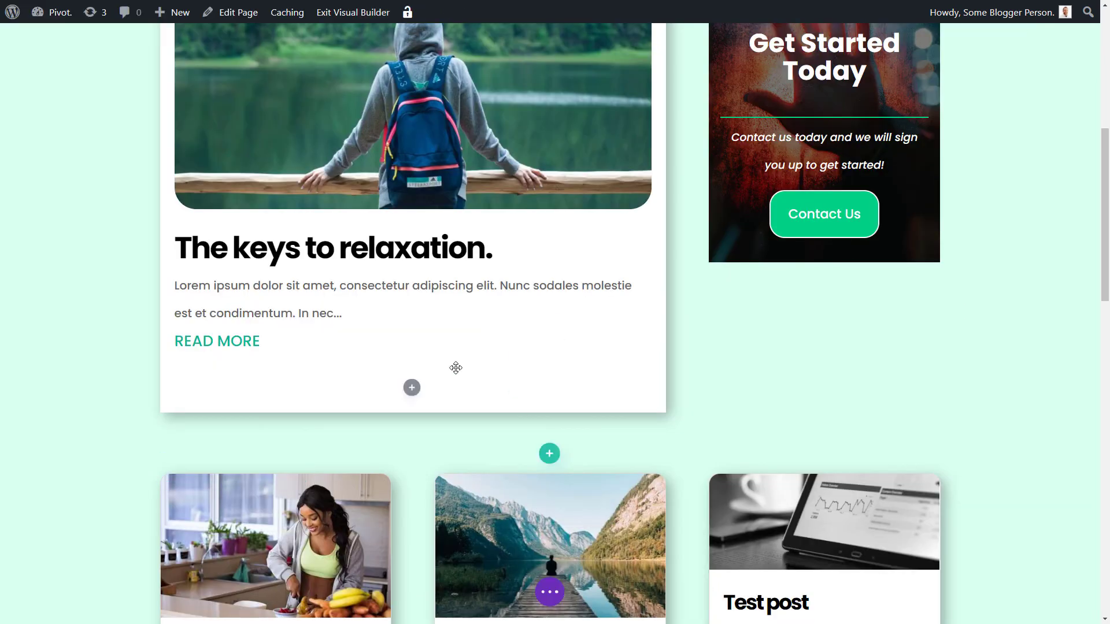
Add a Post Slider module with default settings to the featured post column and move it above the Blog module.
click(413, 389)
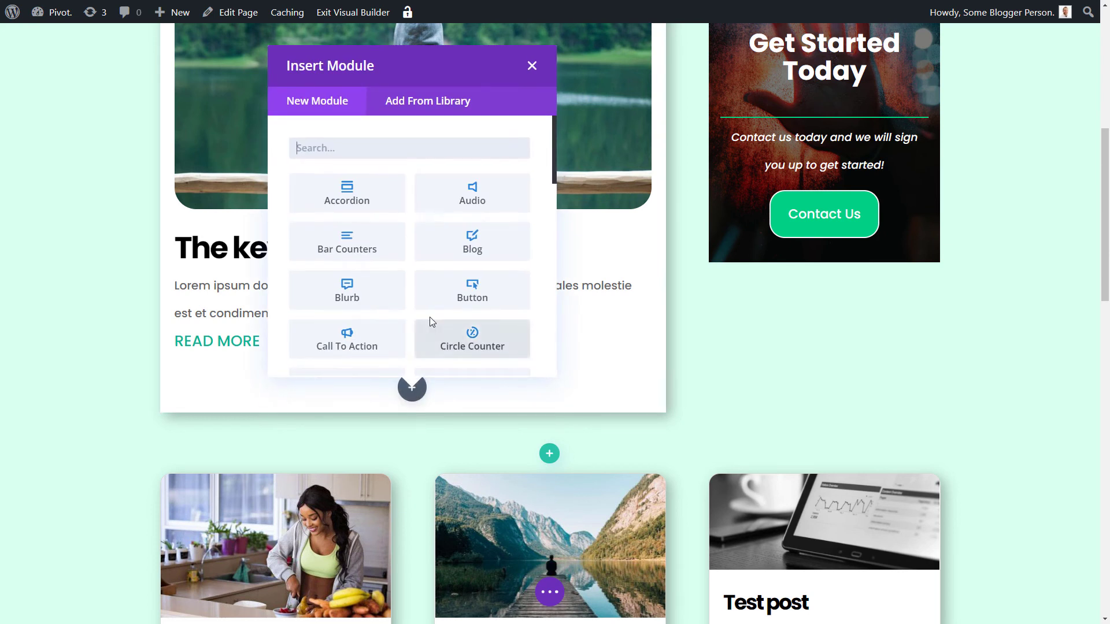
scroll(417, 318, down, 4)
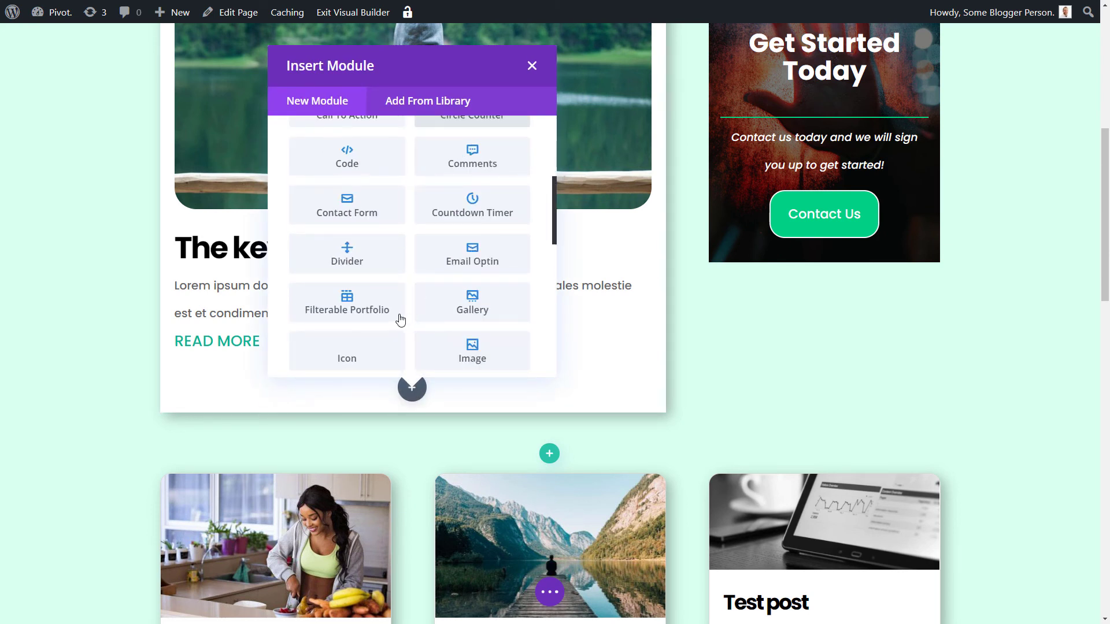
scroll(400, 319, down, 8)
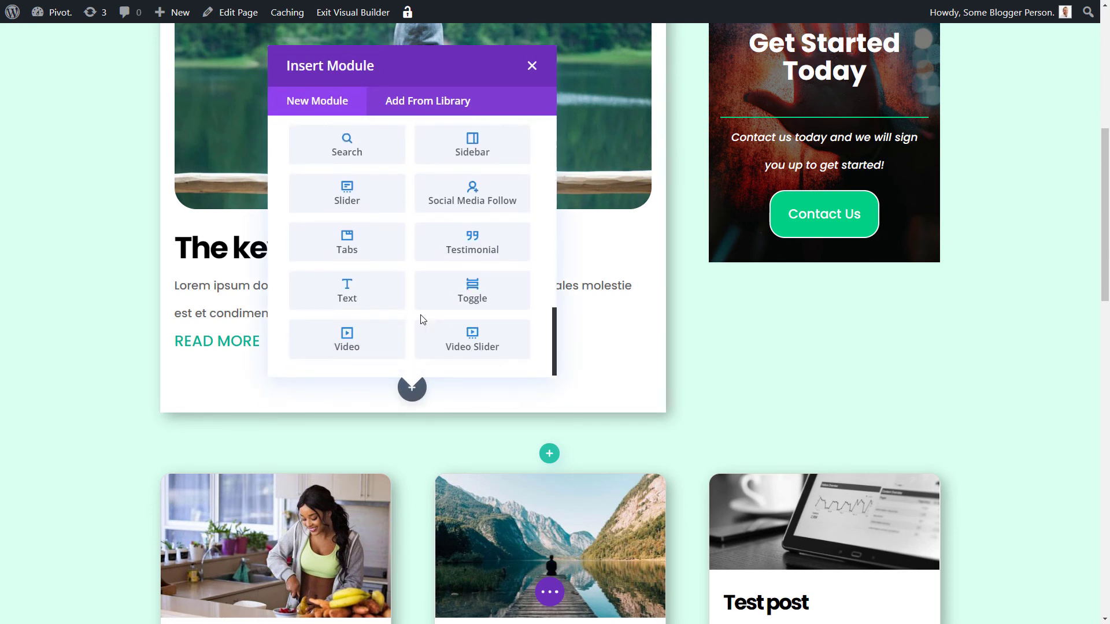
scroll(491, 231, up, 2)
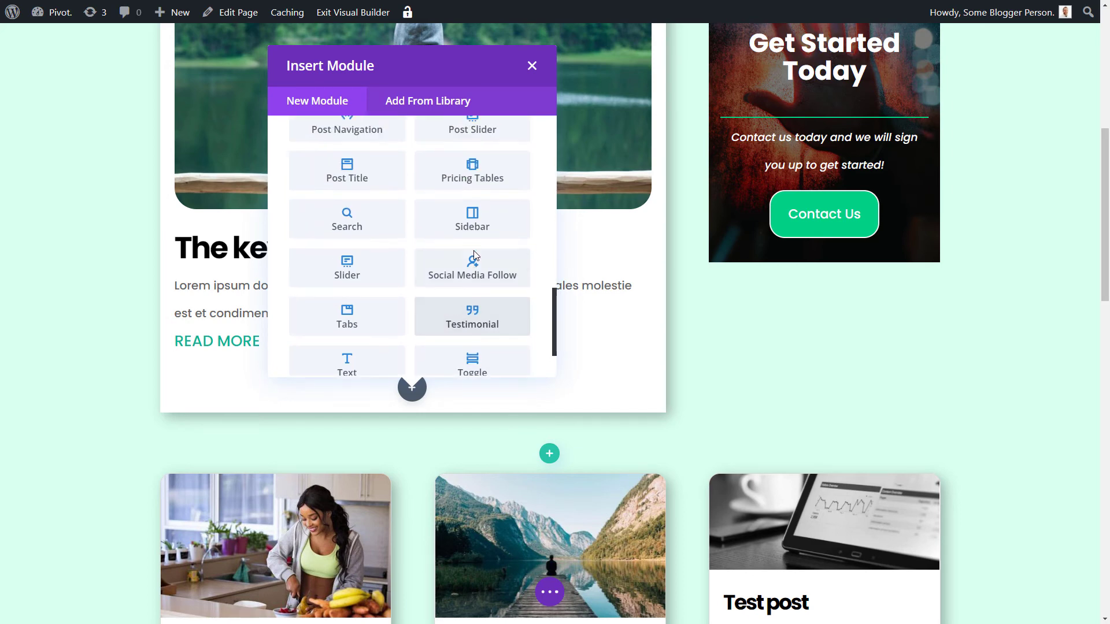
click(477, 183)
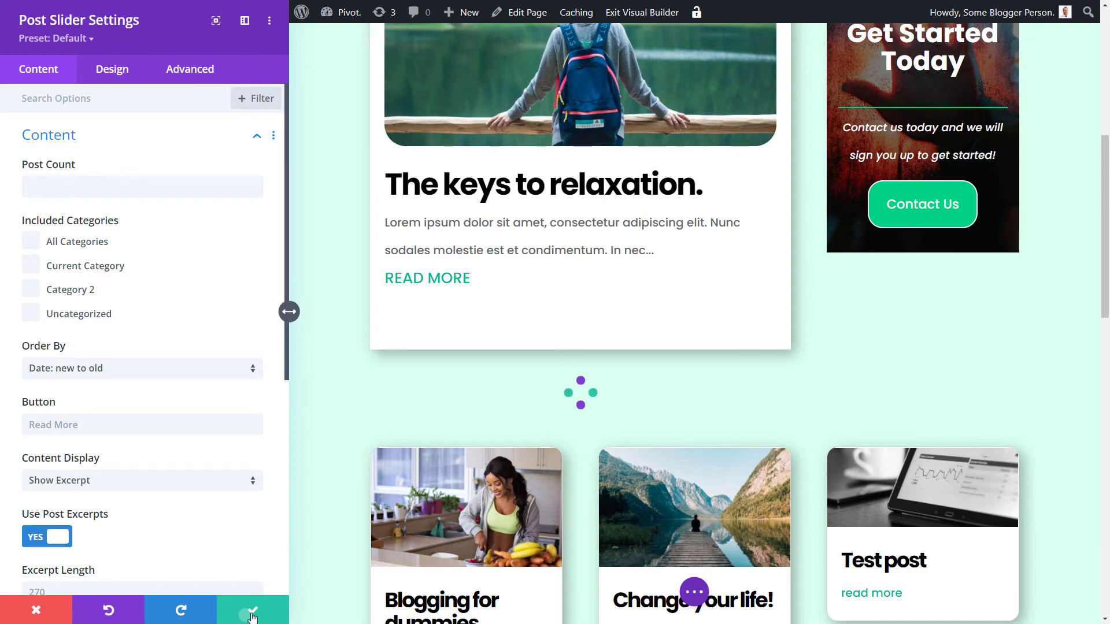
click(253, 618)
drag(368, 472, 373, 283)
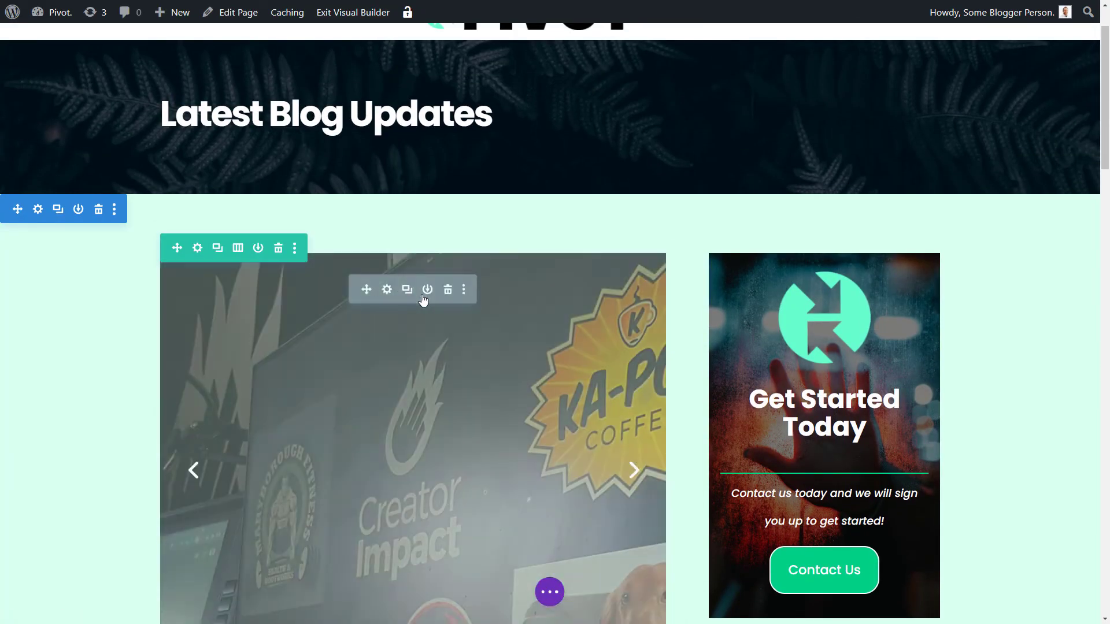
Set the post slider's excerpt length to 100 and hide its post meta.
scroll(428, 295, down, 7)
scroll(655, 320, up, 3)
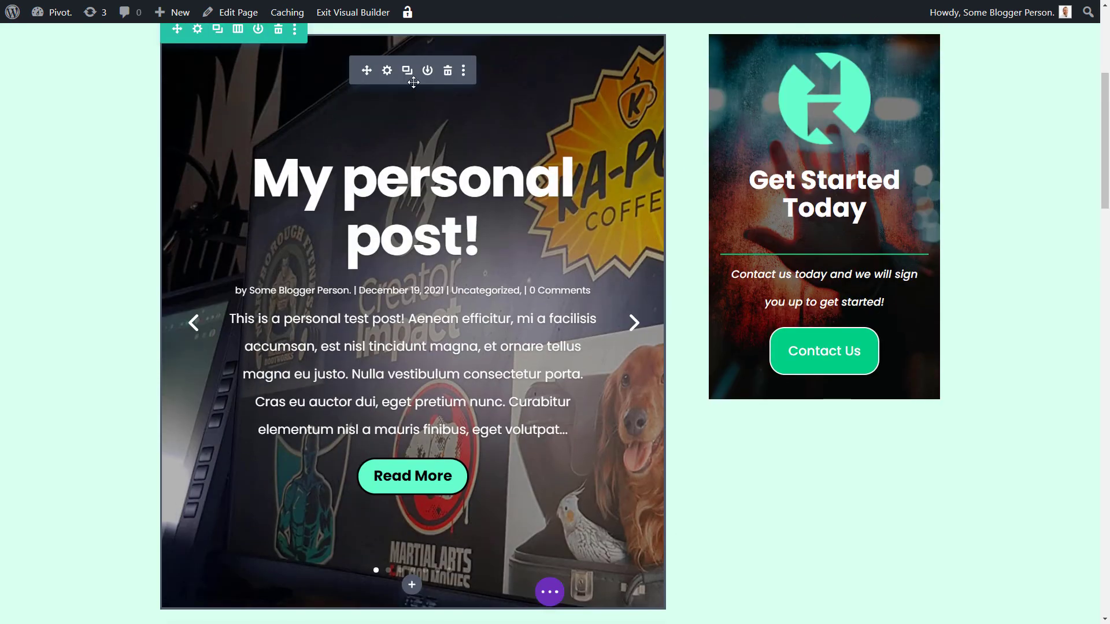
click(588, 151)
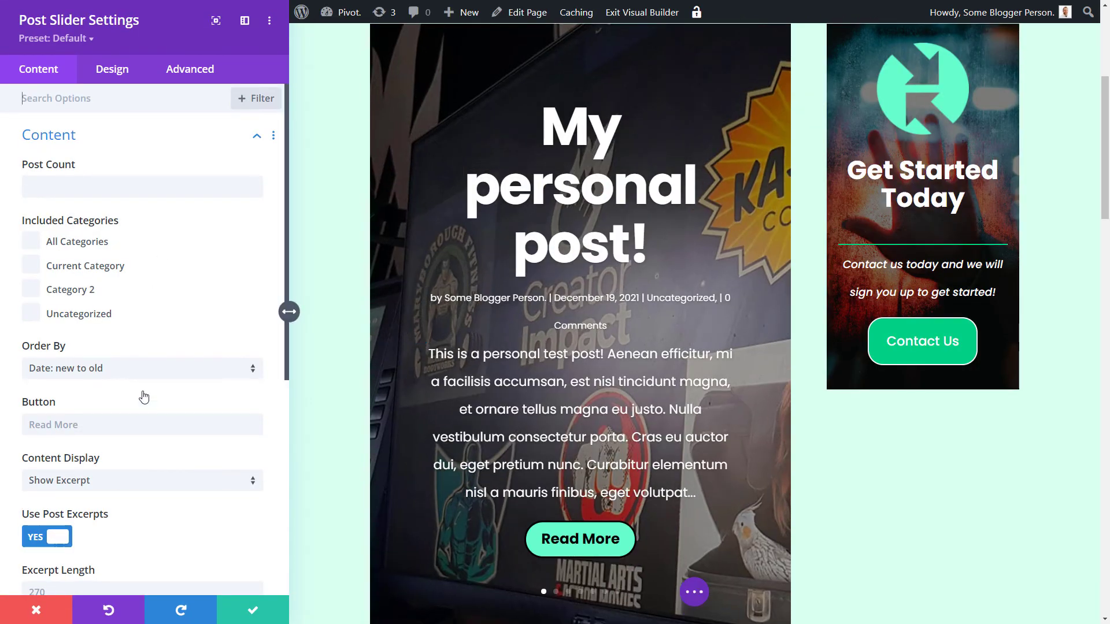
scroll(144, 397, down, 4)
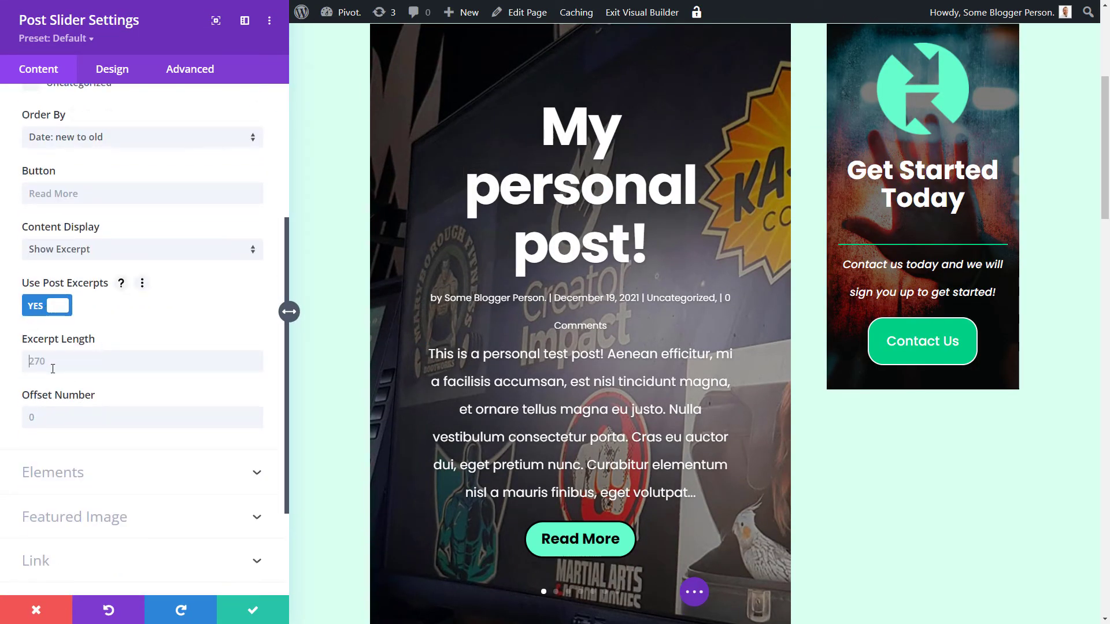
text(100)
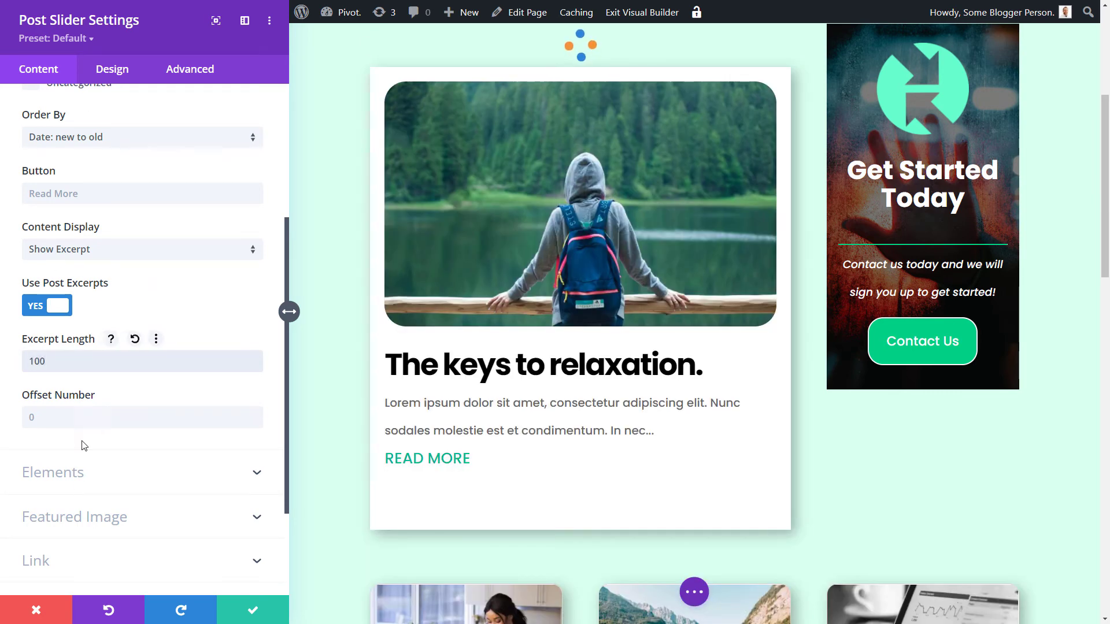
click(78, 485)
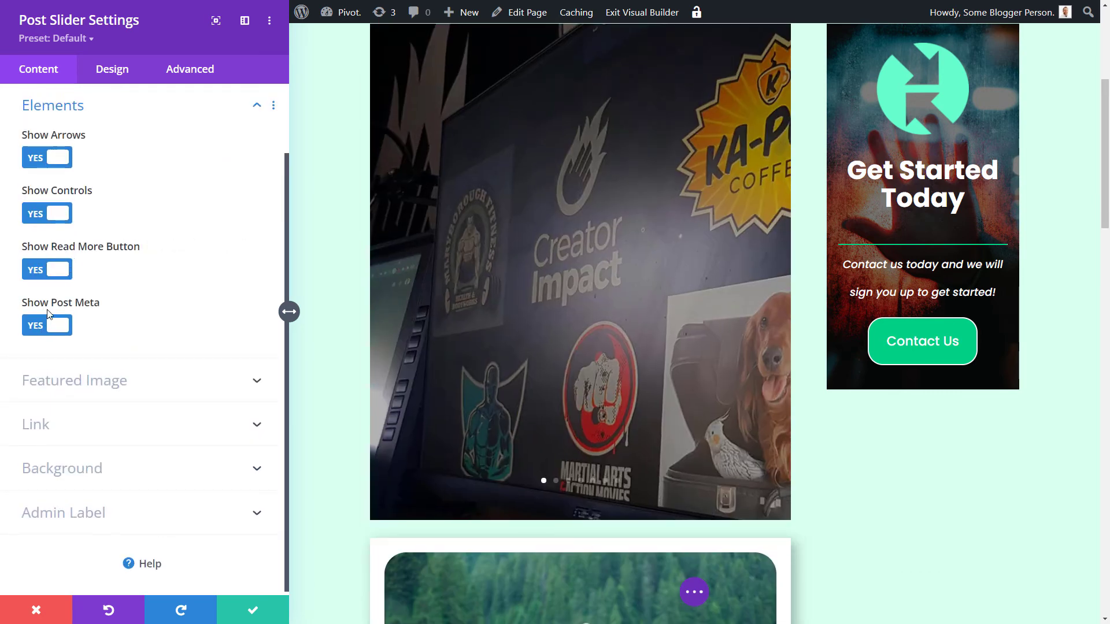
click(48, 317)
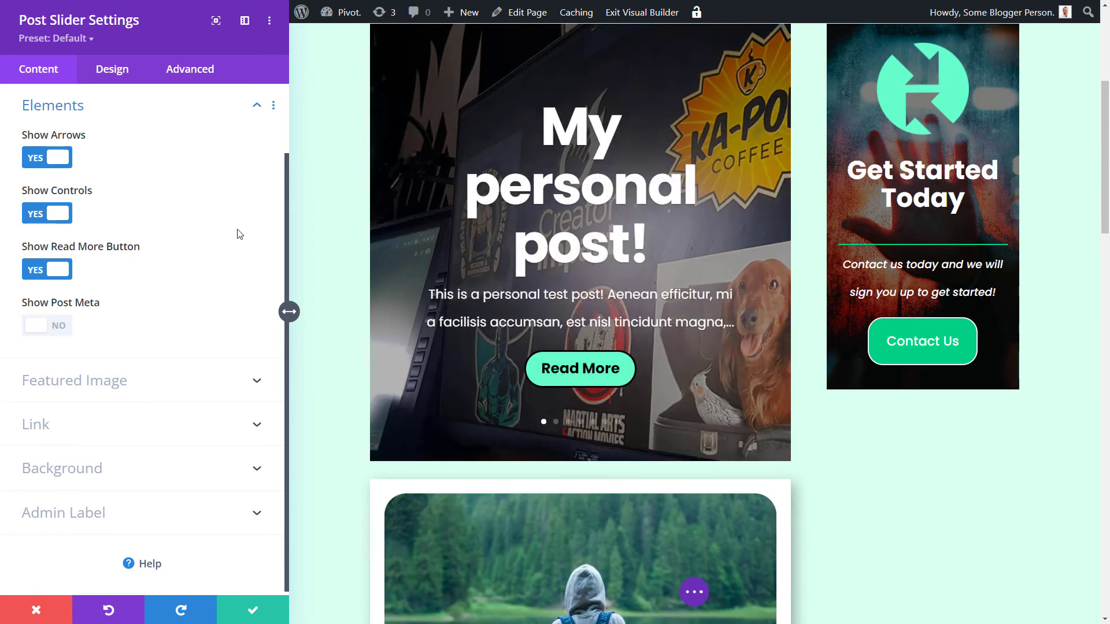
Set the post slider's title text size to 39px.
click(111, 69)
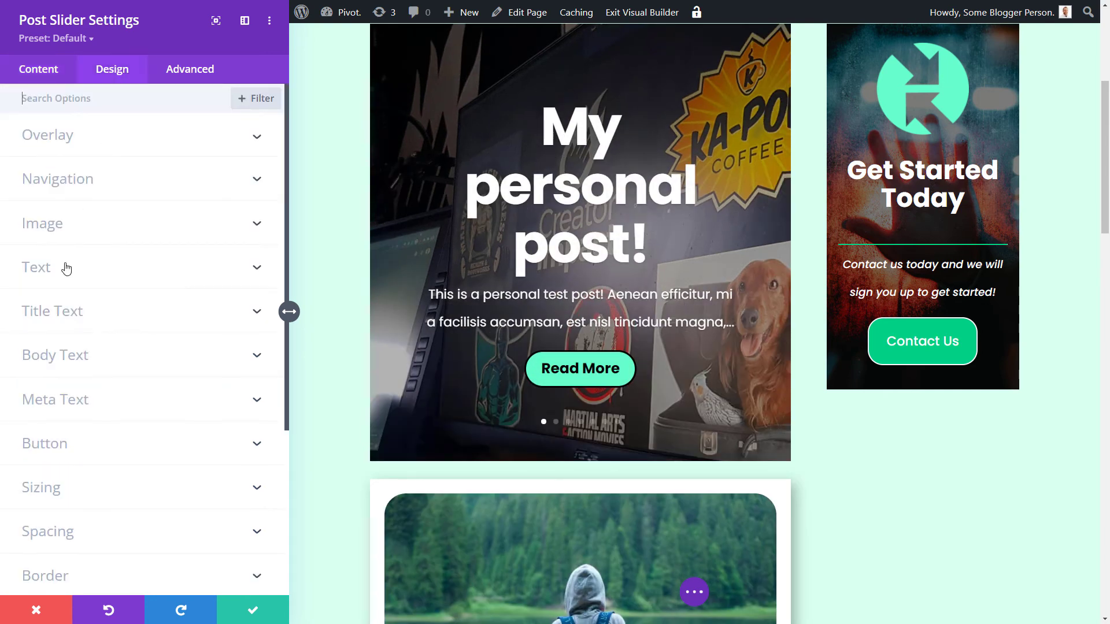
click(80, 319)
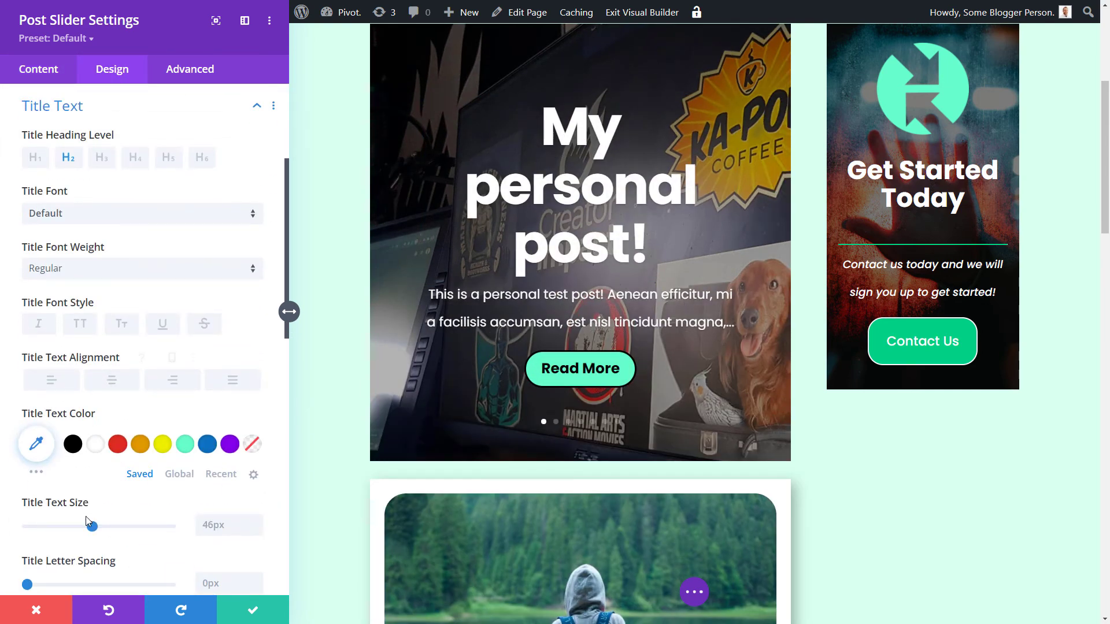
drag(85, 524, 82, 526)
Give the post slider 30px of top padding and 50px of bottom padding, and save its settings.
scroll(118, 304, down, 5)
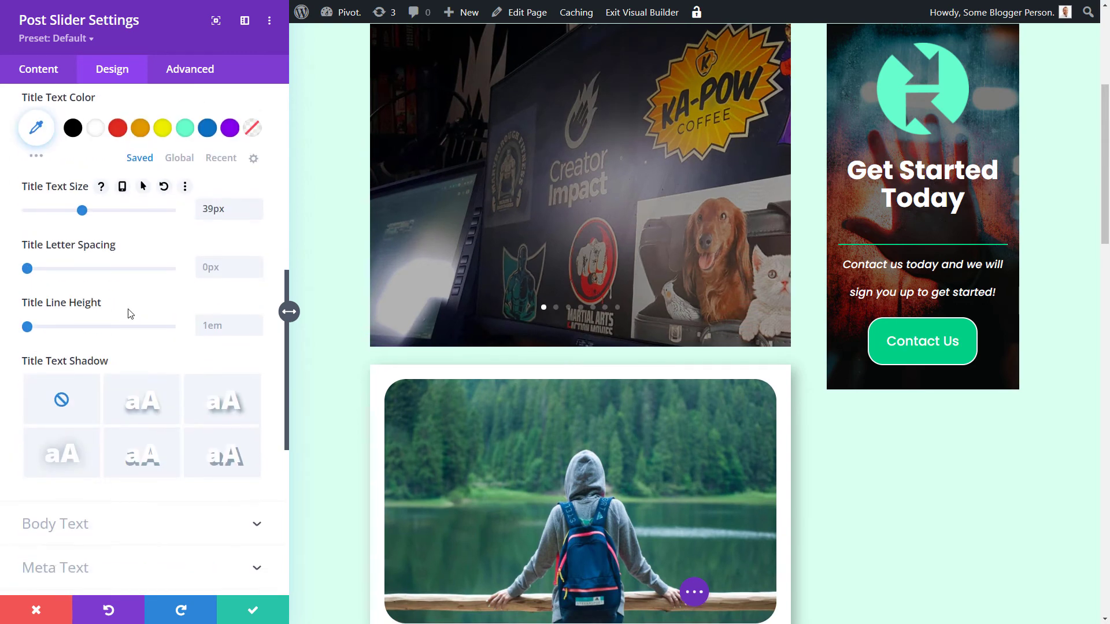
scroll(86, 426, down, 2)
click(79, 552)
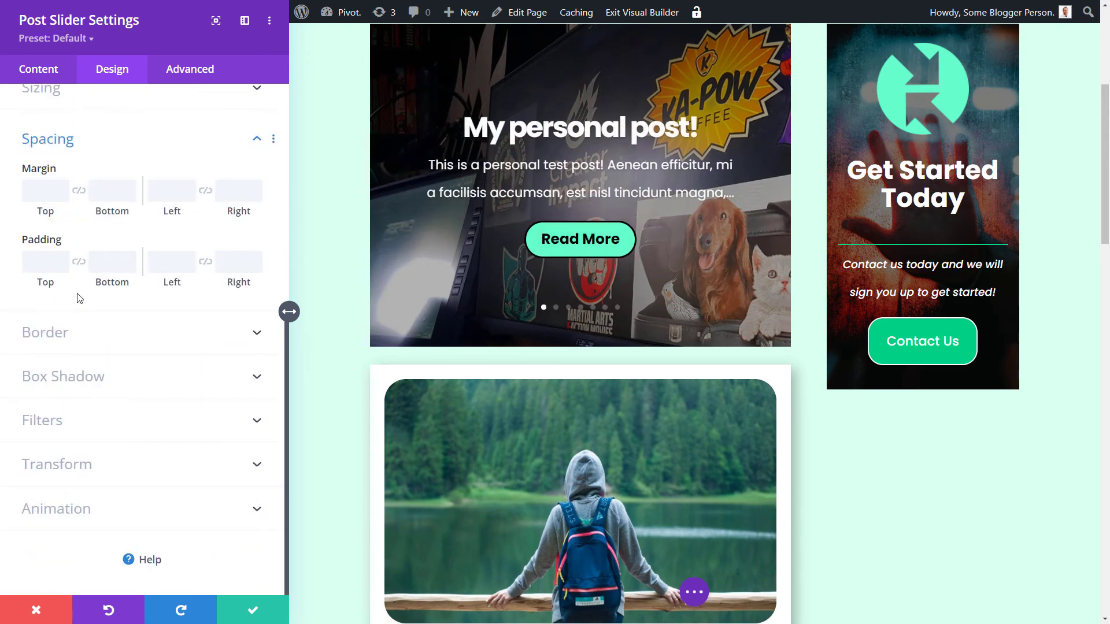
text(30)
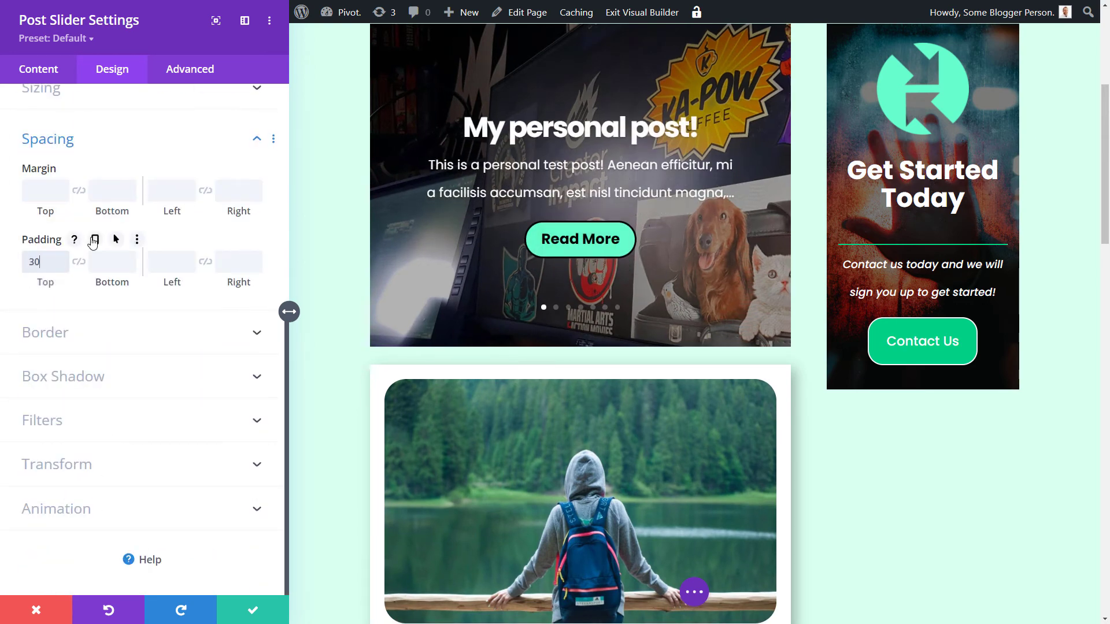
key(Tab)
text(50)
key(Tab)
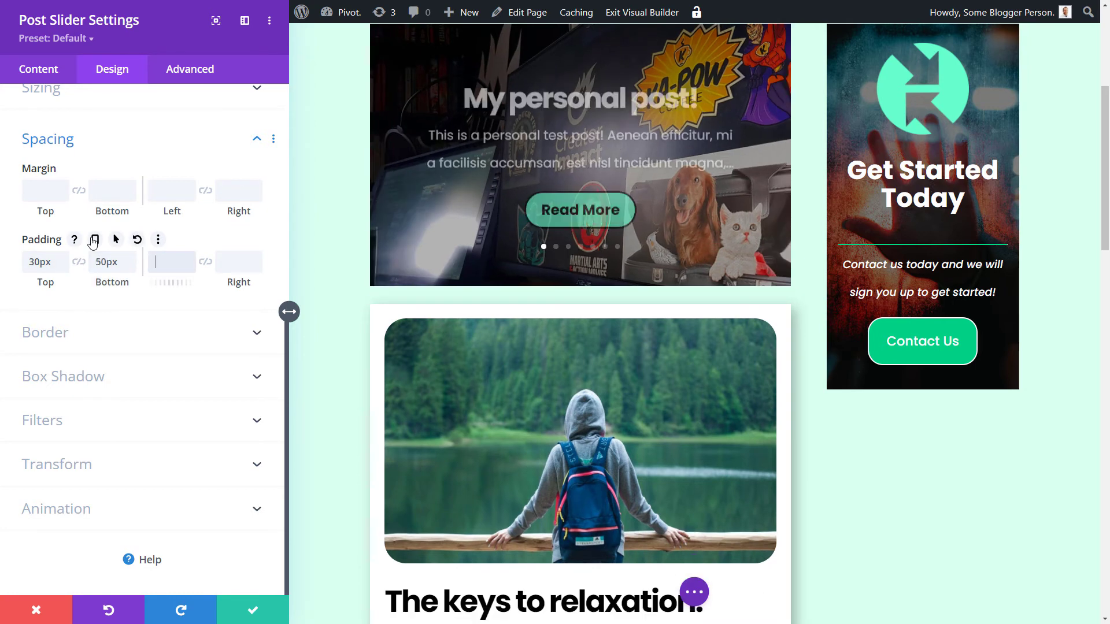
click(254, 611)
Turn on automatic animation for the post slider with a speed of 3500 ms, continue sliding on hover, and save its settings.
scroll(525, 408, up, 4)
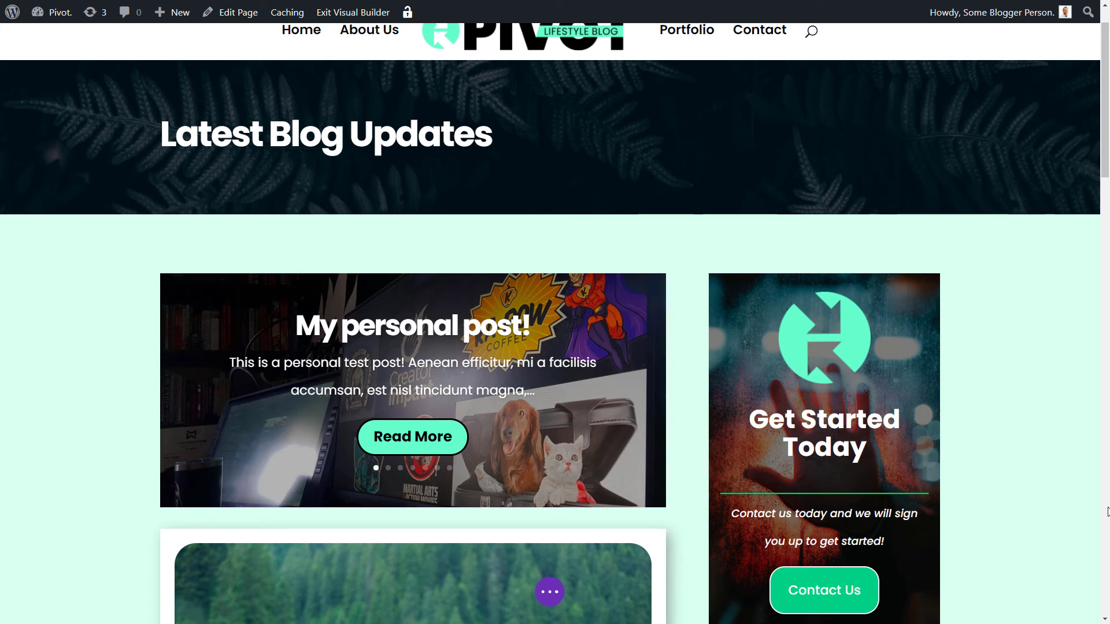
click(634, 393)
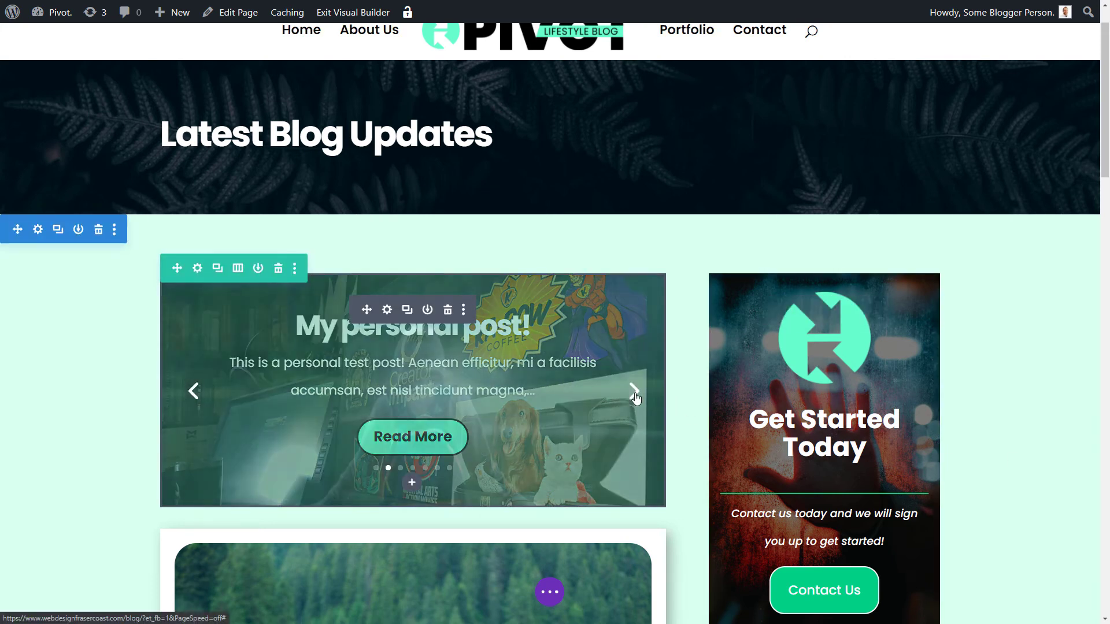
click(387, 311)
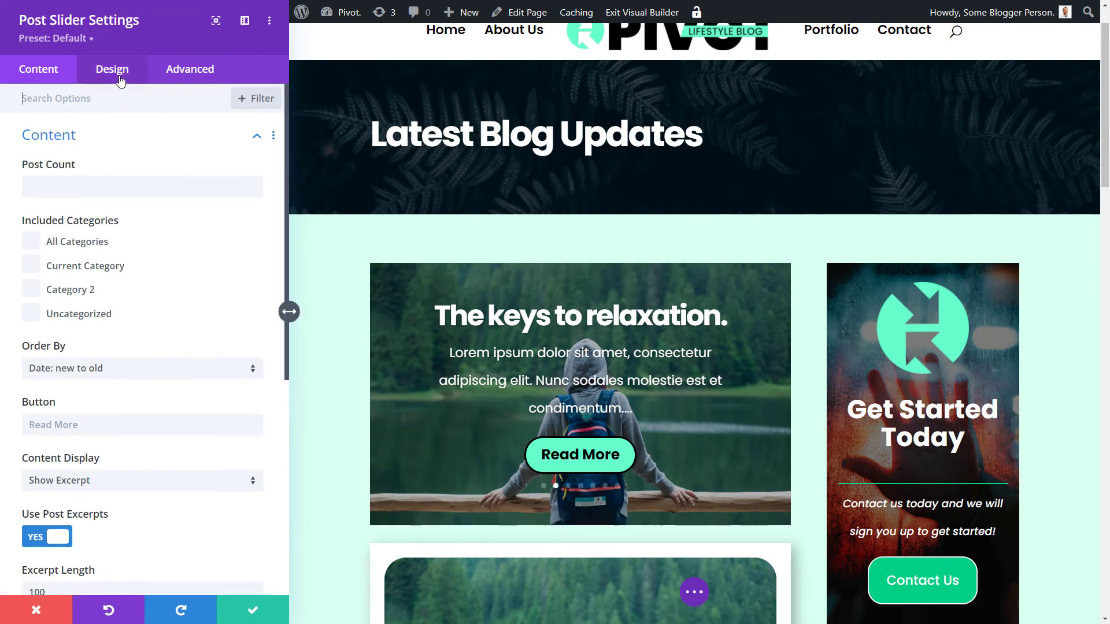
click(95, 71)
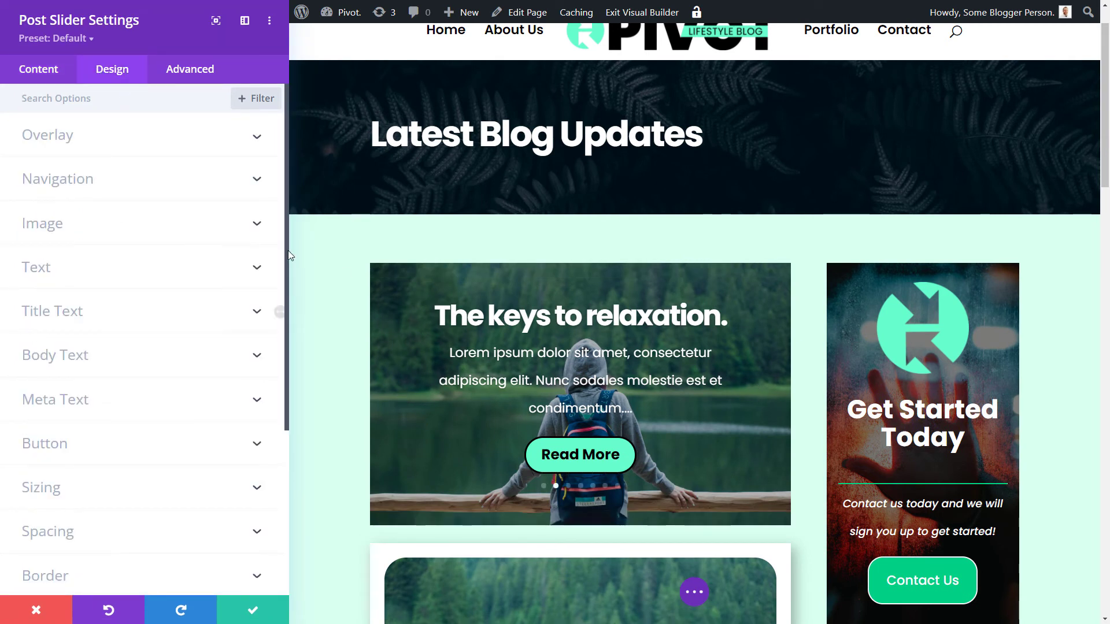
drag(288, 251, 285, 470)
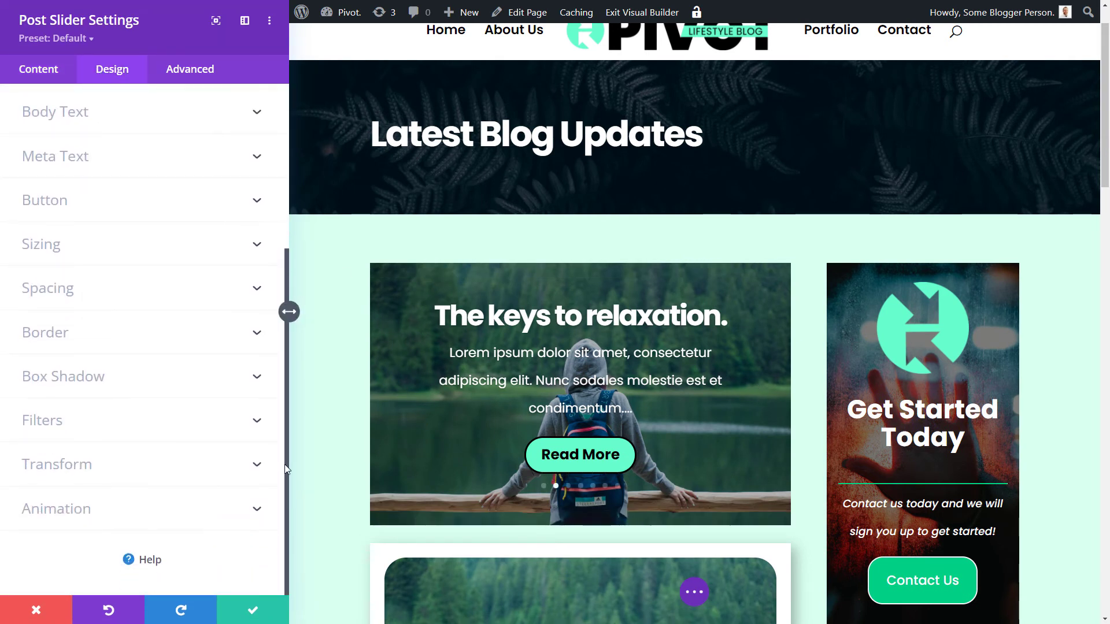
click(52, 514)
click(45, 501)
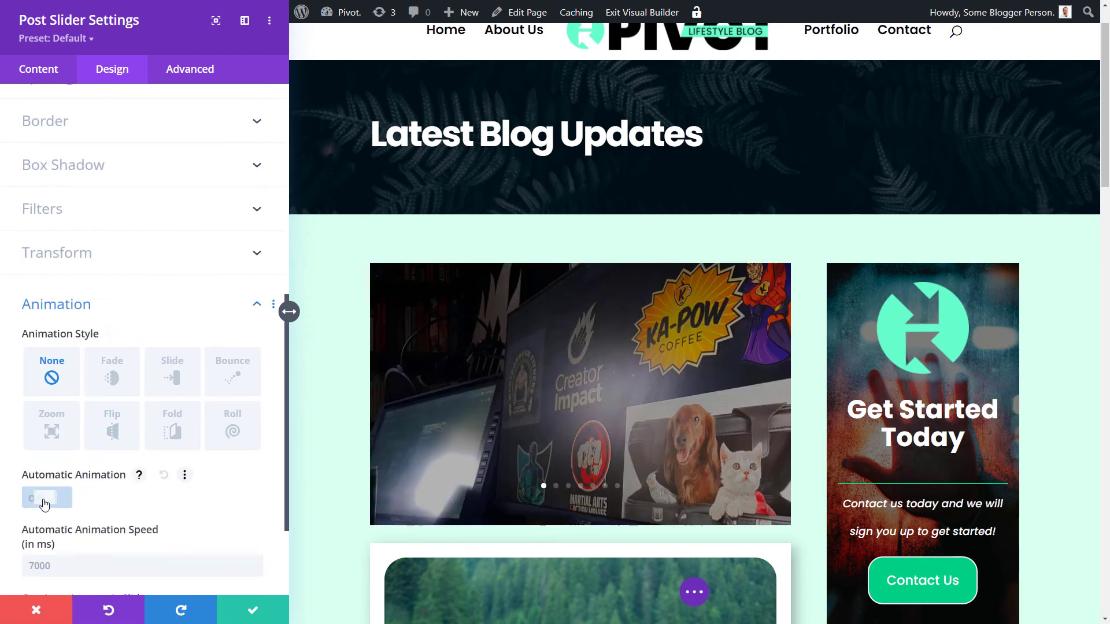
scroll(55, 462, down, 3)
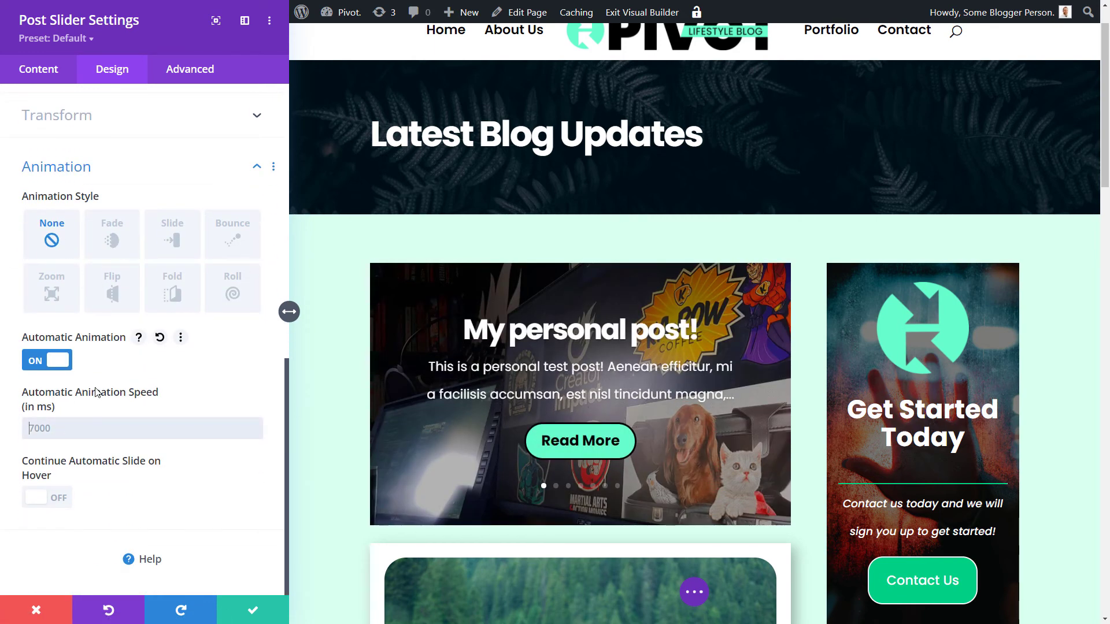
text(3500)
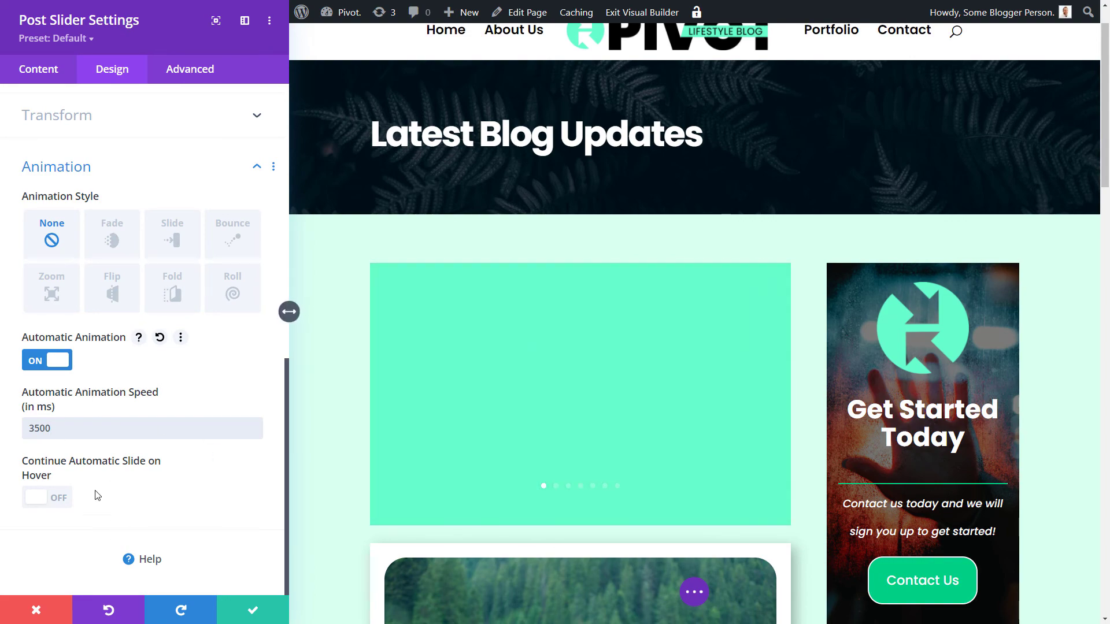
click(58, 497)
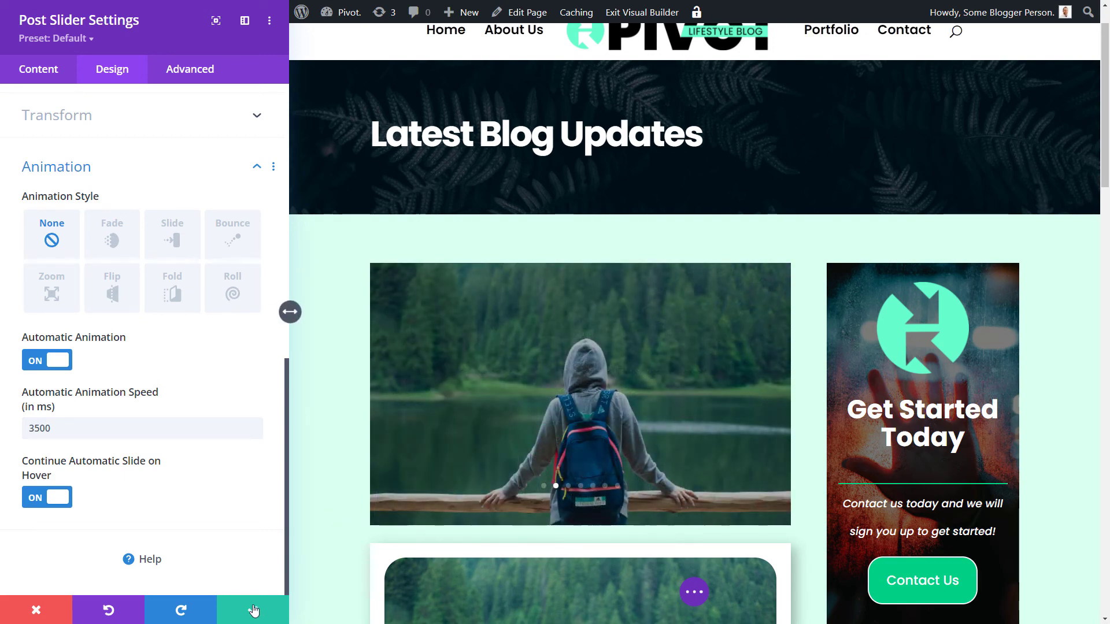
click(289, 312)
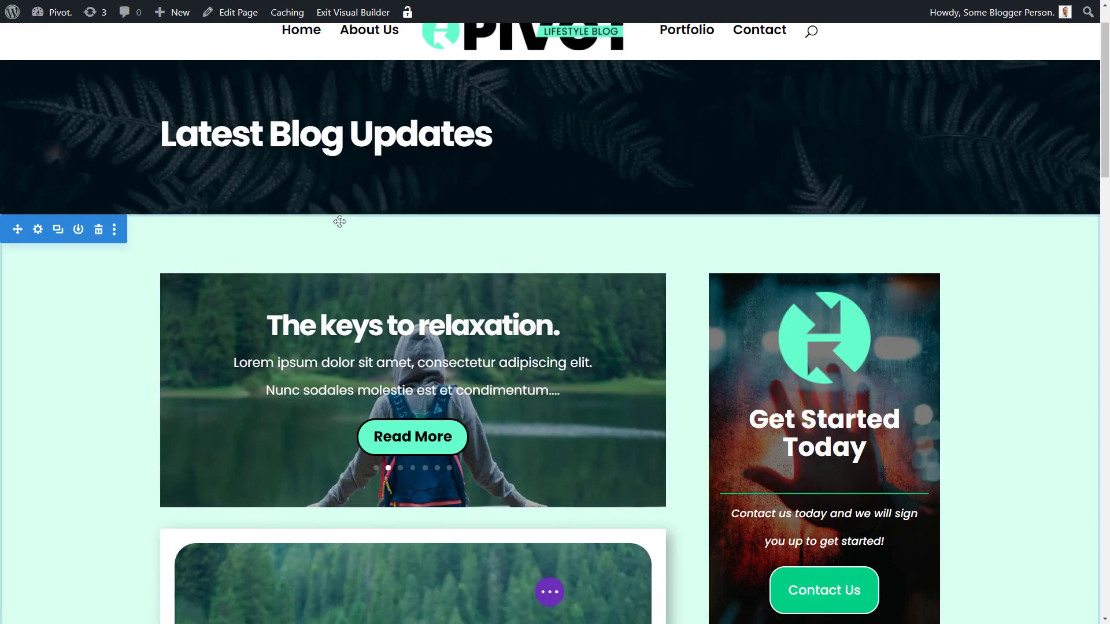
Delete the featured Blog module below the post slider and the Get Started Today module in the sidebar column.
scroll(548, 362, up, 1)
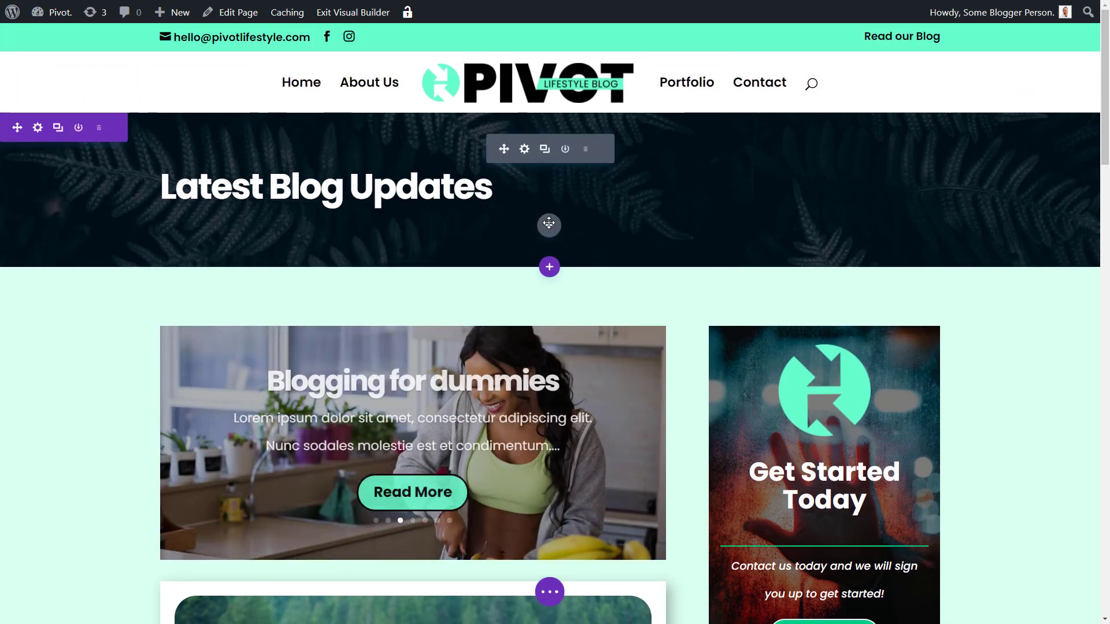
scroll(502, 281, down, 20)
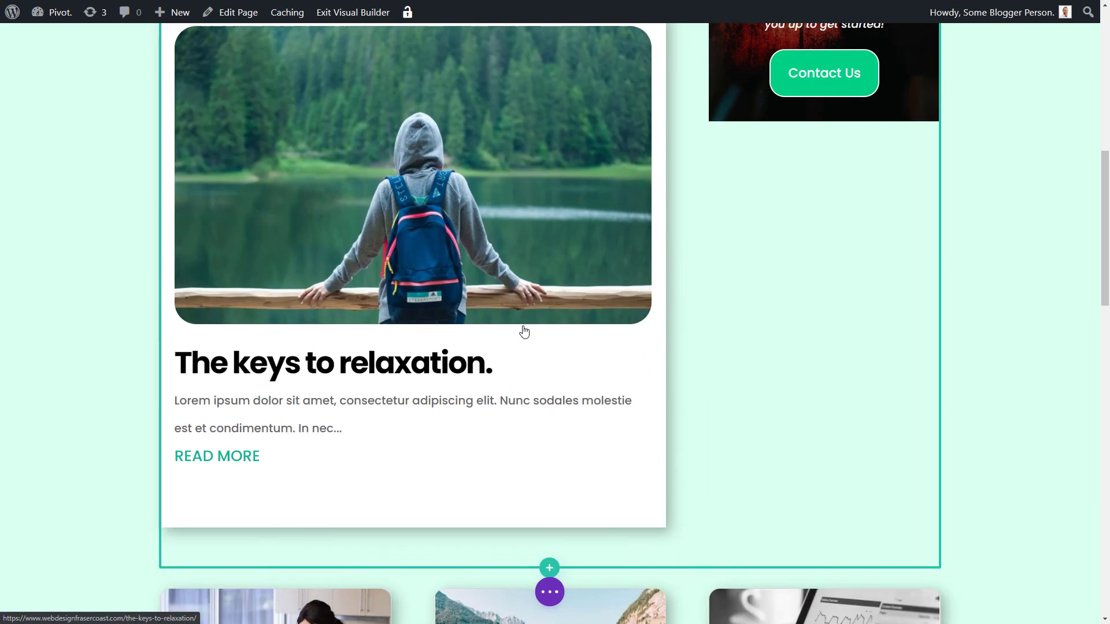
scroll(524, 336, down, 5)
scroll(514, 347, up, 20)
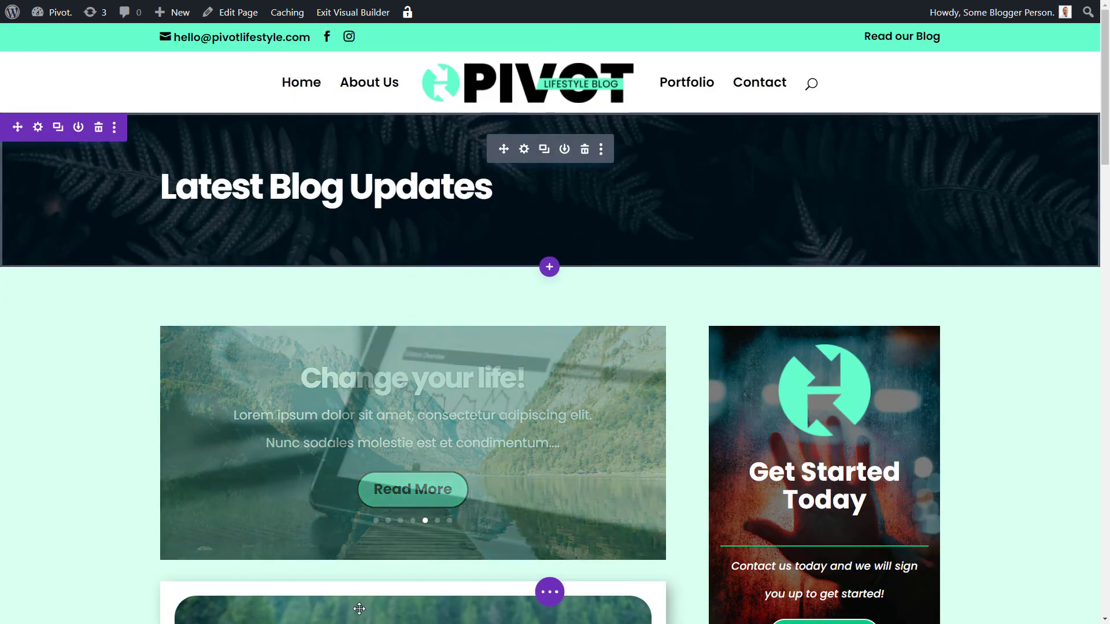
scroll(583, 370, down, 5)
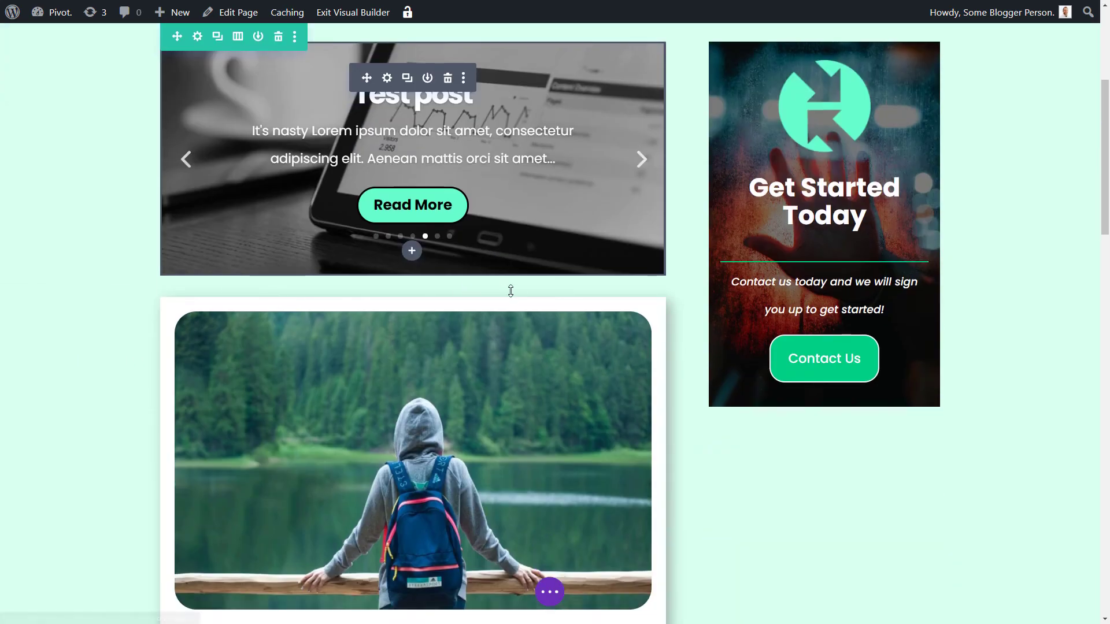
click(448, 333)
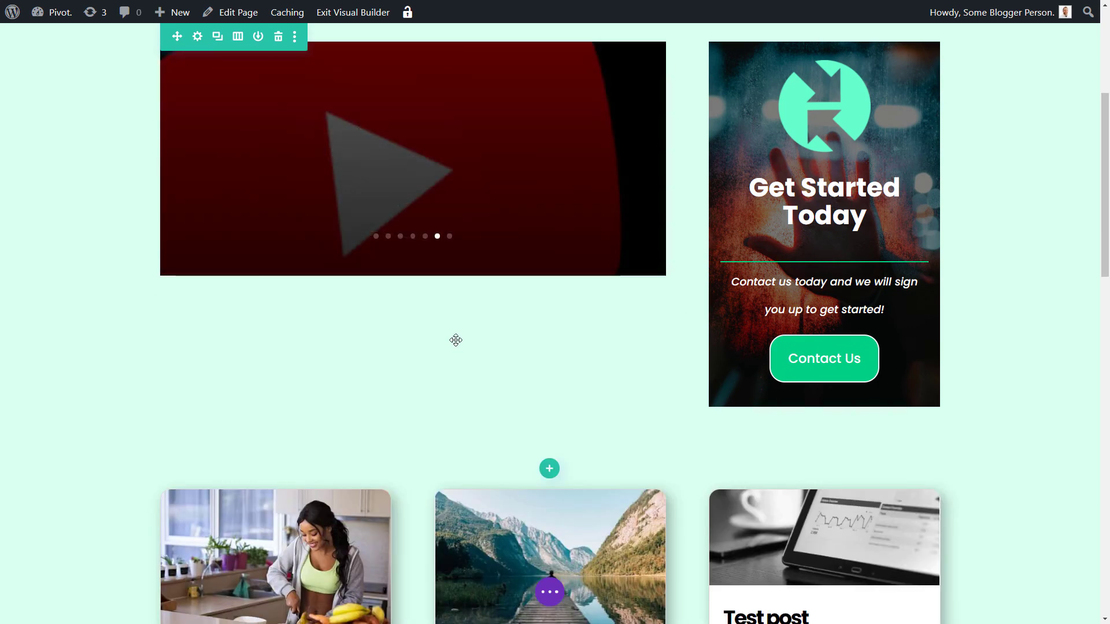
scroll(865, 181, up, 3)
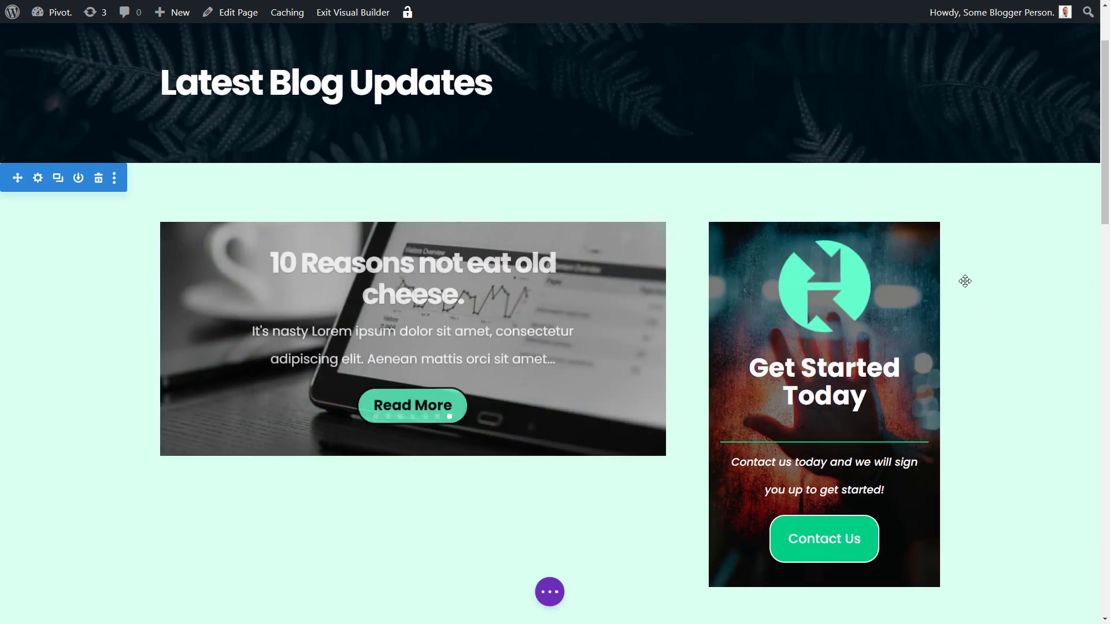
click(859, 260)
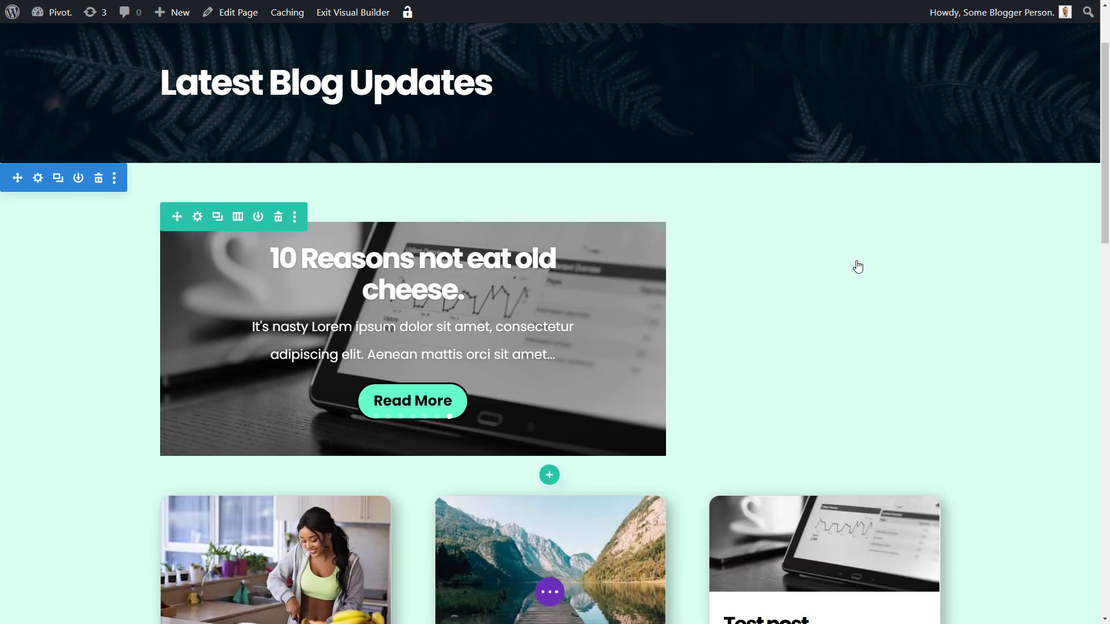
Change the post slider's row to a single full-width column.
click(238, 218)
click(183, 296)
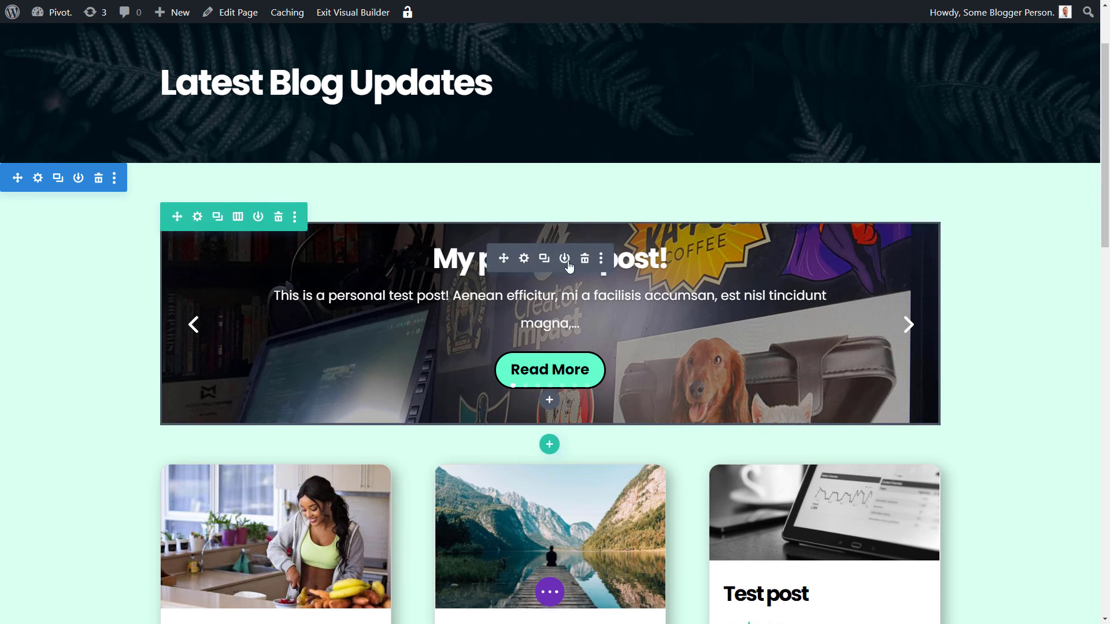
mouse_move(1102, 150)
mouse_down()
mouse_move(1107, 90)
mouse_move(1101, 497)
mouse_move(1093, 153)
mouse_up()
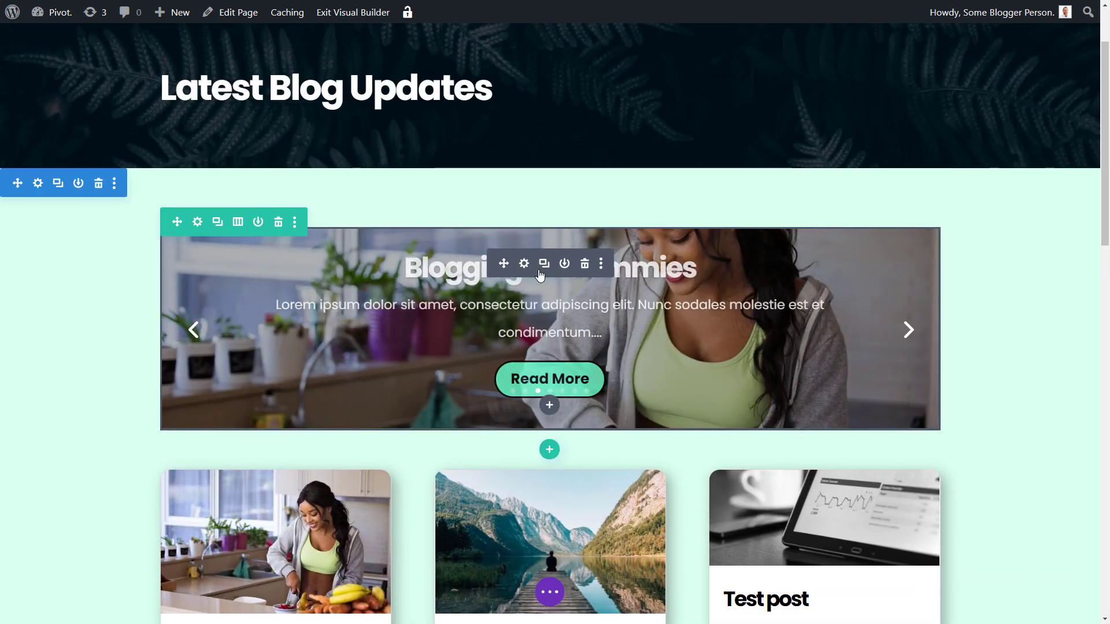
Set the post slider's padding to 50px top and 70px bottom, and save its settings.
click(525, 262)
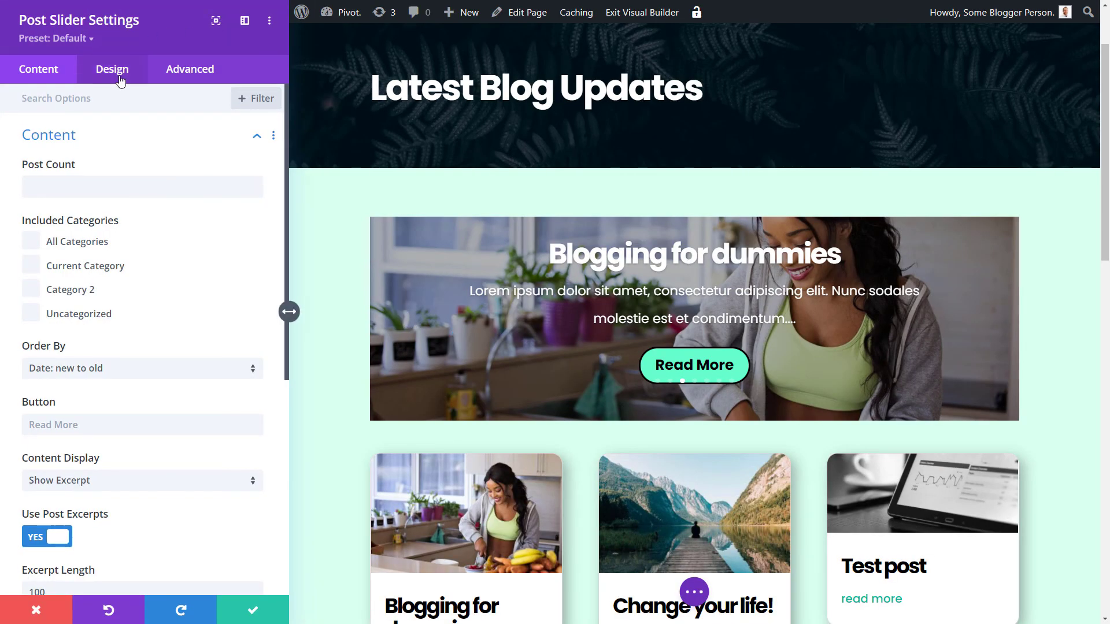
click(120, 81)
click(67, 492)
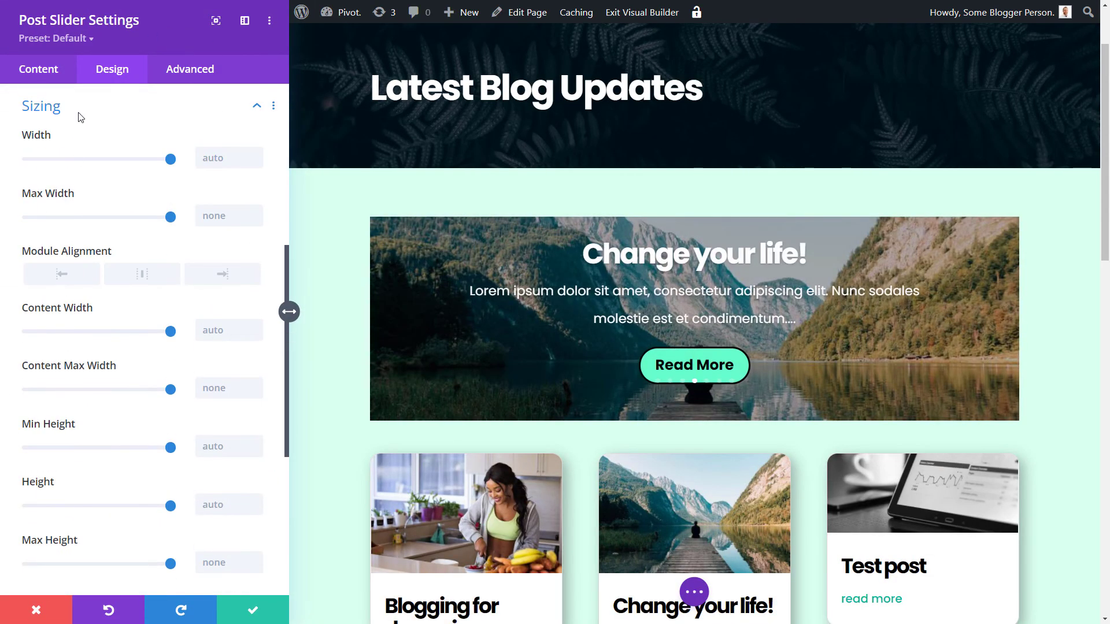
click(53, 114)
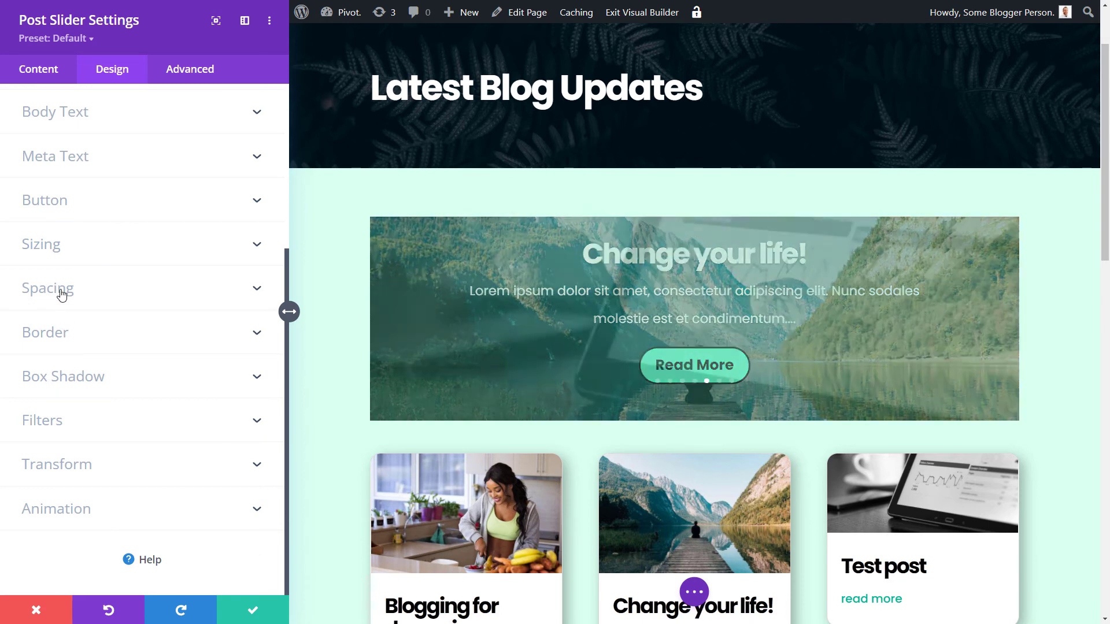
click(60, 288)
drag(52, 262, 3, 264)
text(50)
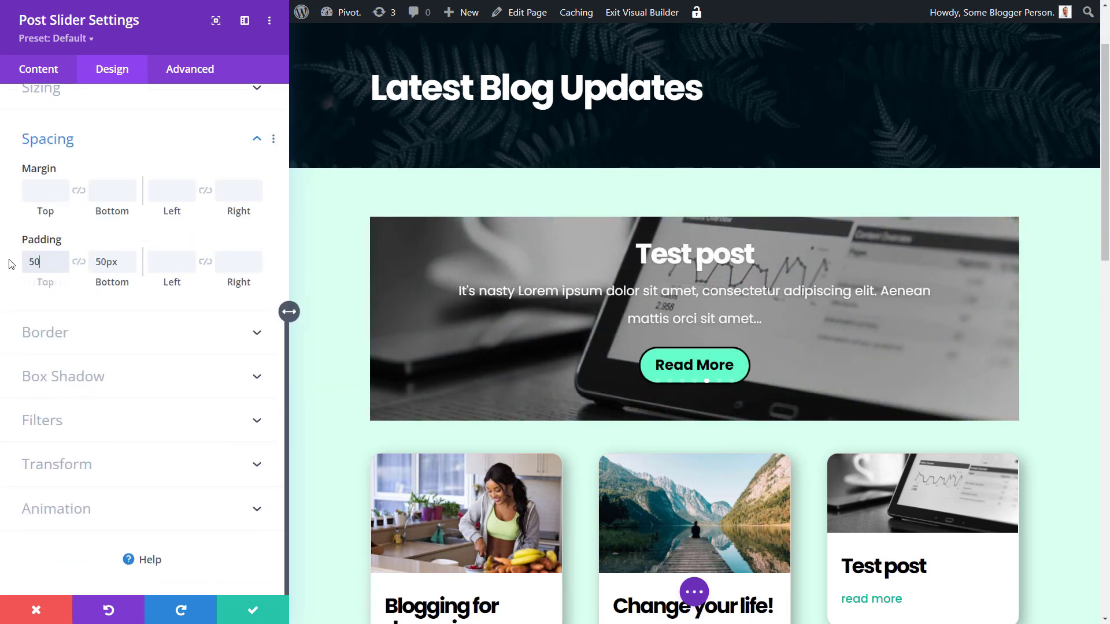
key(Tab)
text(70)
key(Tab)
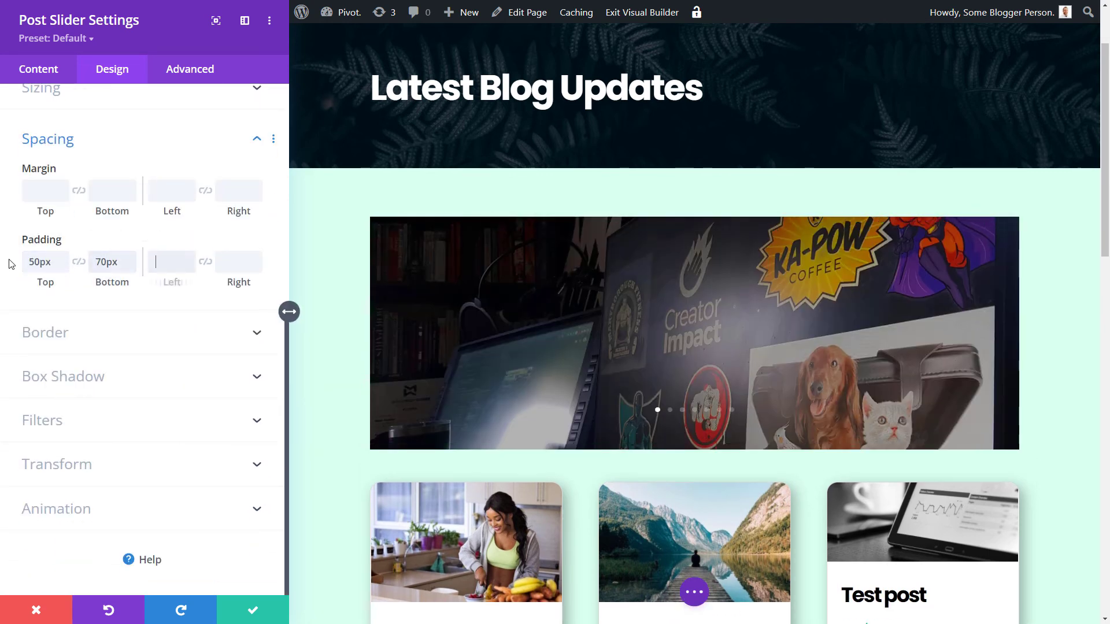
click(246, 613)
Clear the post offset number of the grid Blog module below the slider and save its settings.
scroll(519, 448, down, 3)
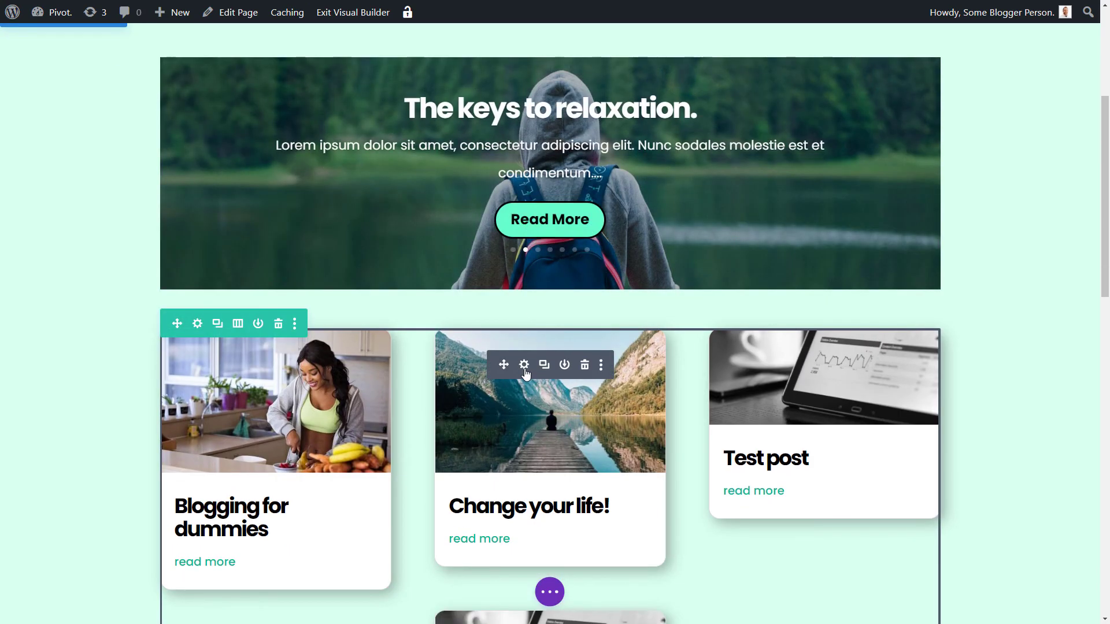
click(525, 368)
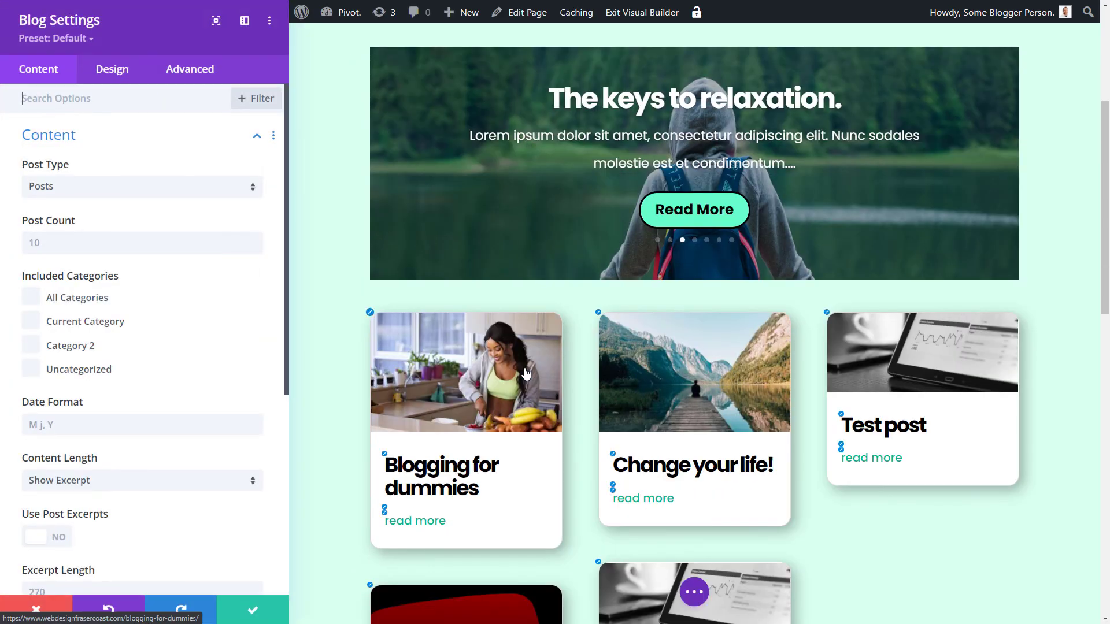
scroll(136, 466, down, 5)
click(61, 328)
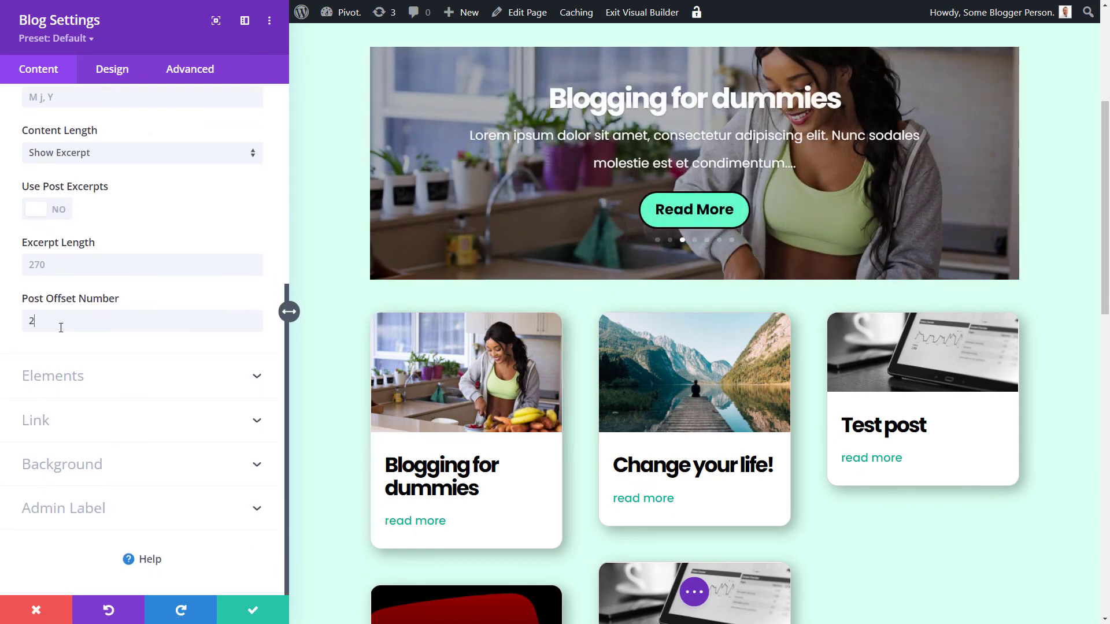
key(BackSpace)
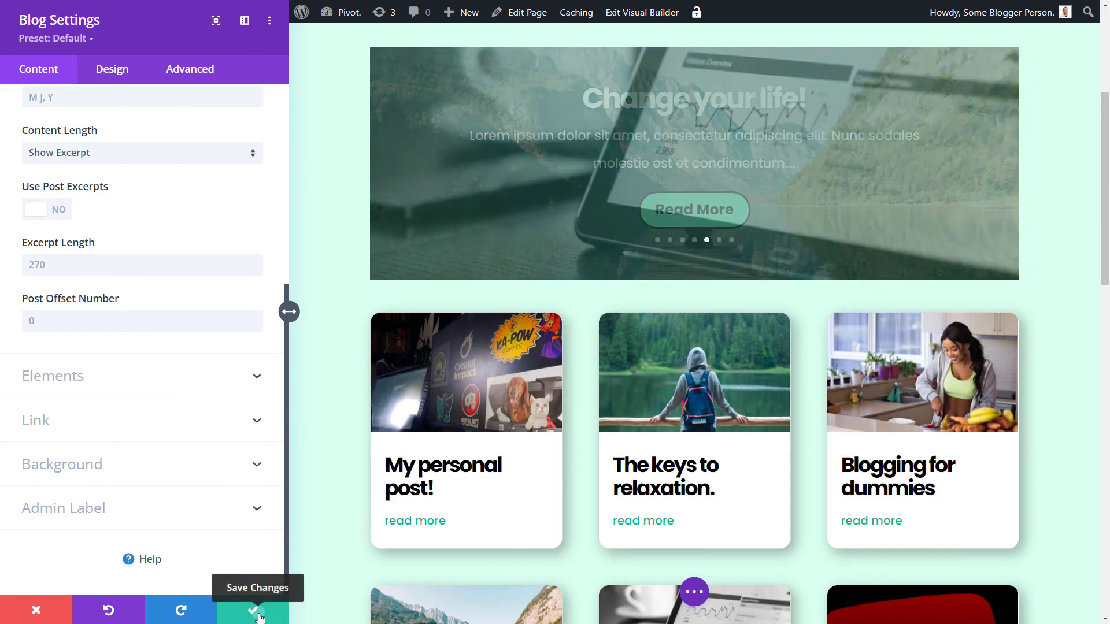
click(258, 613)
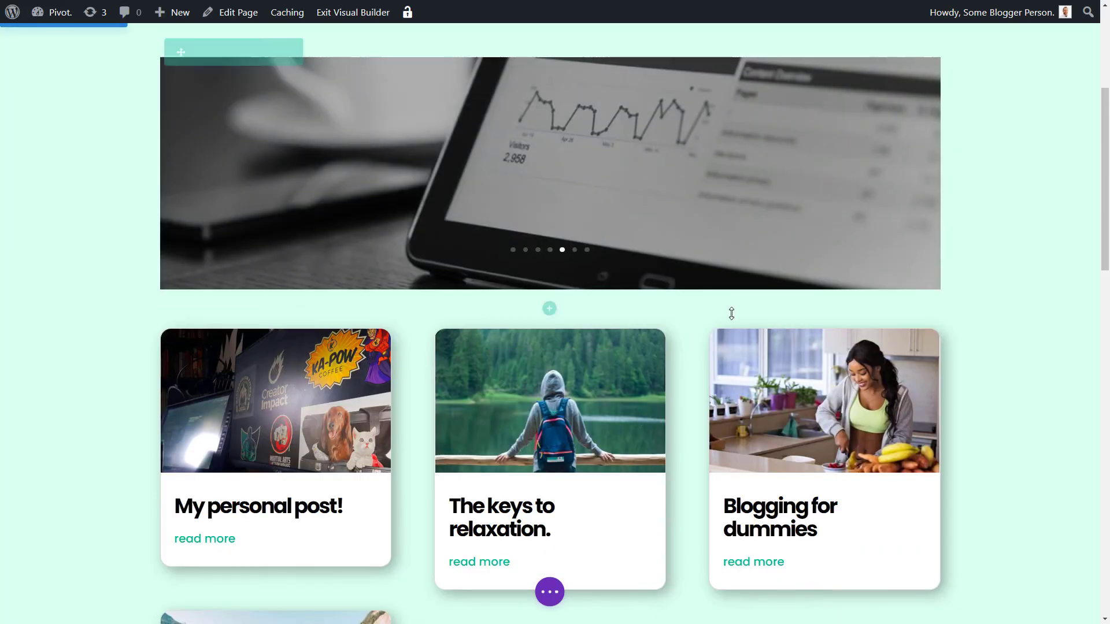
Limit the grid Blog module to a post count of 6 and save its settings.
scroll(921, 228, up, 4)
scroll(857, 442, down, 18)
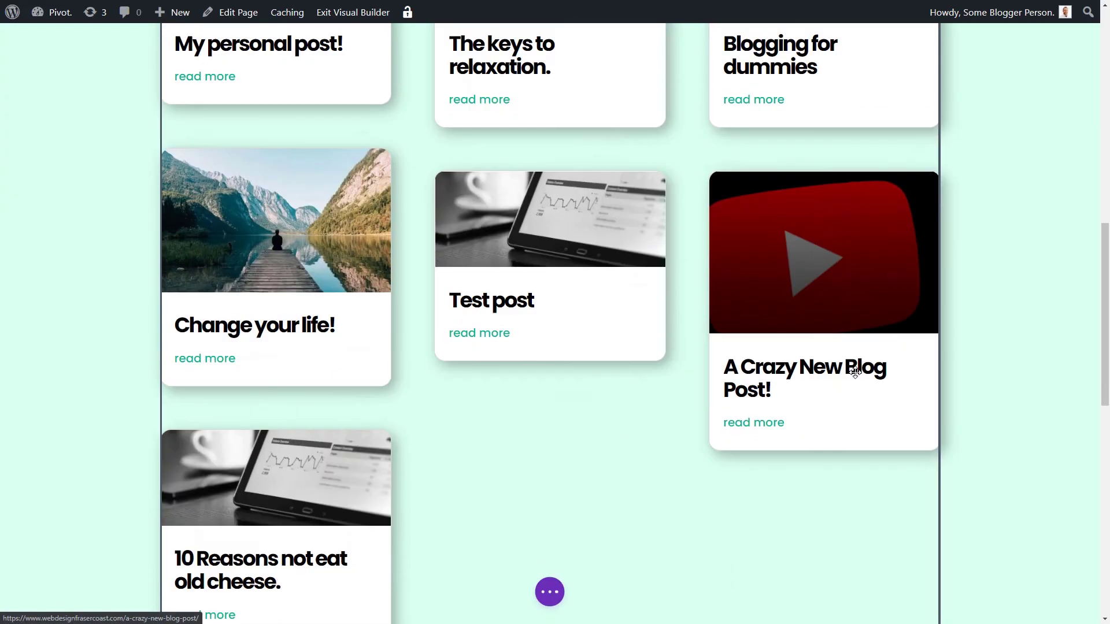
scroll(832, 411, up, 15)
scroll(838, 396, down, 12)
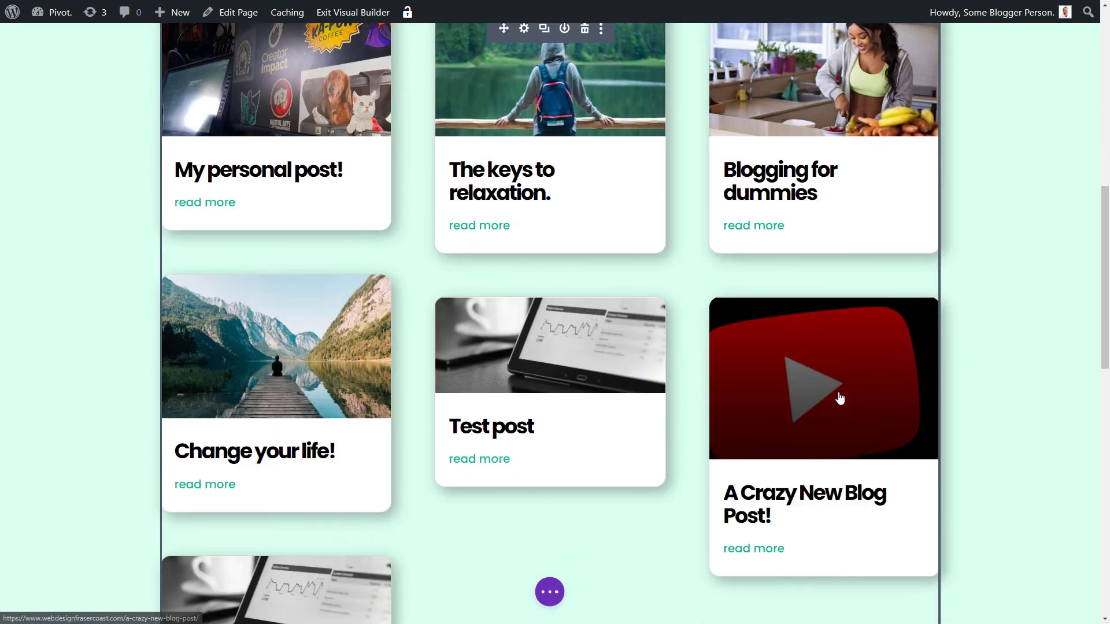
scroll(521, 119, up, 5)
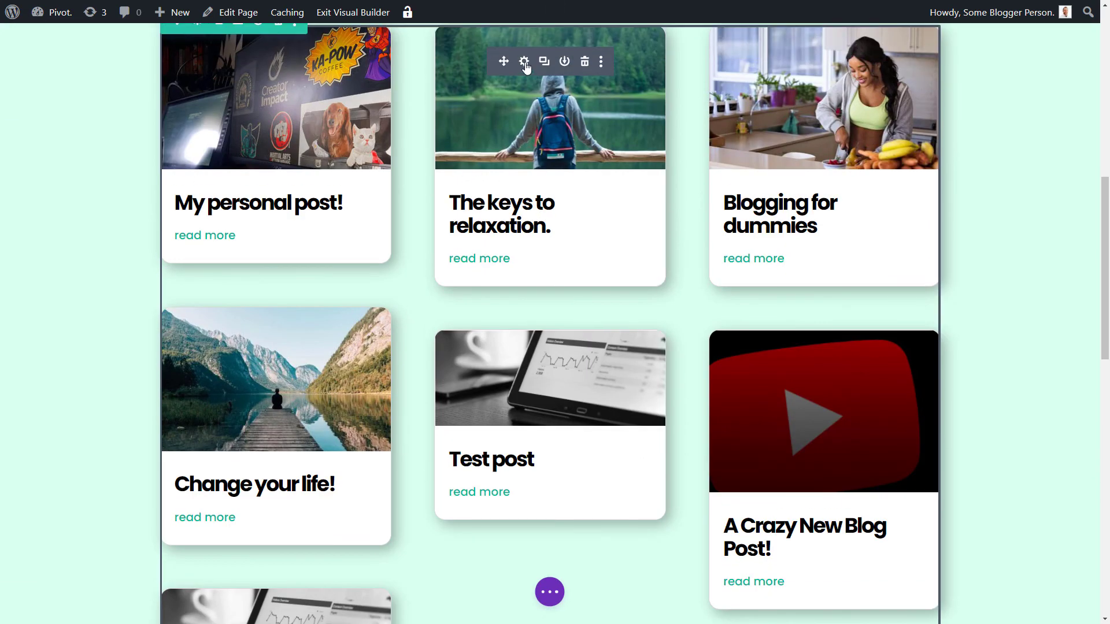
click(524, 62)
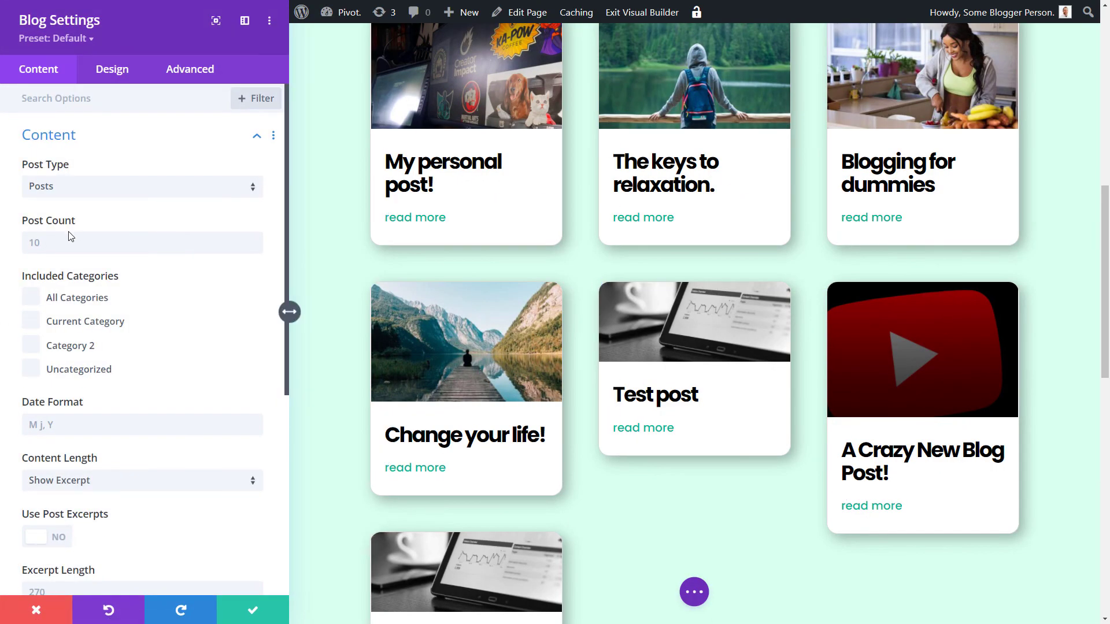
scroll(67, 424, down, 5)
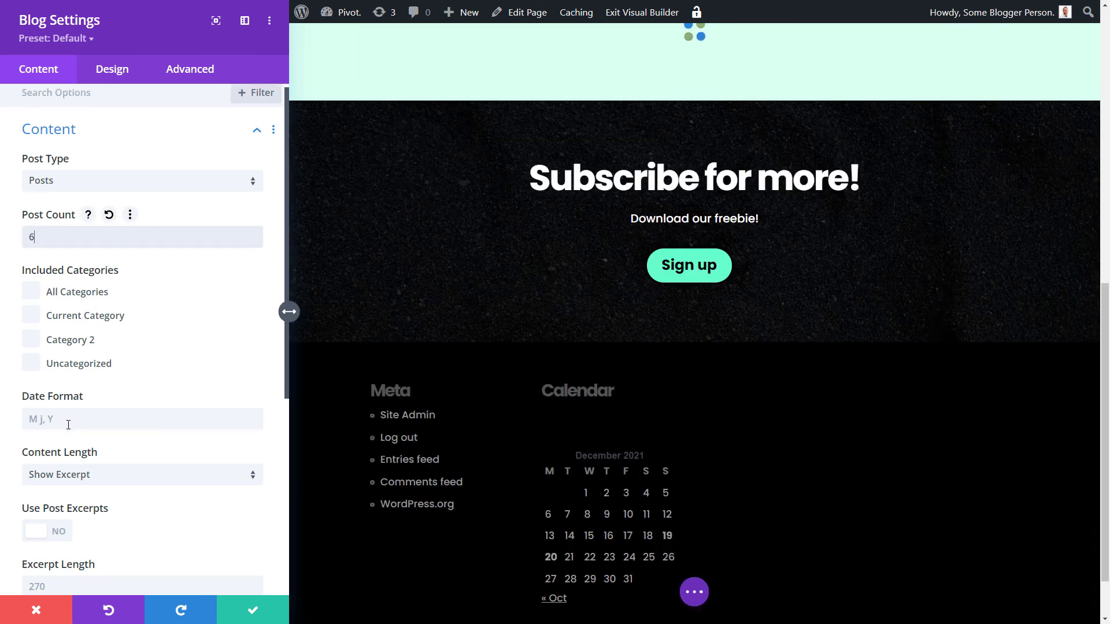
click(59, 419)
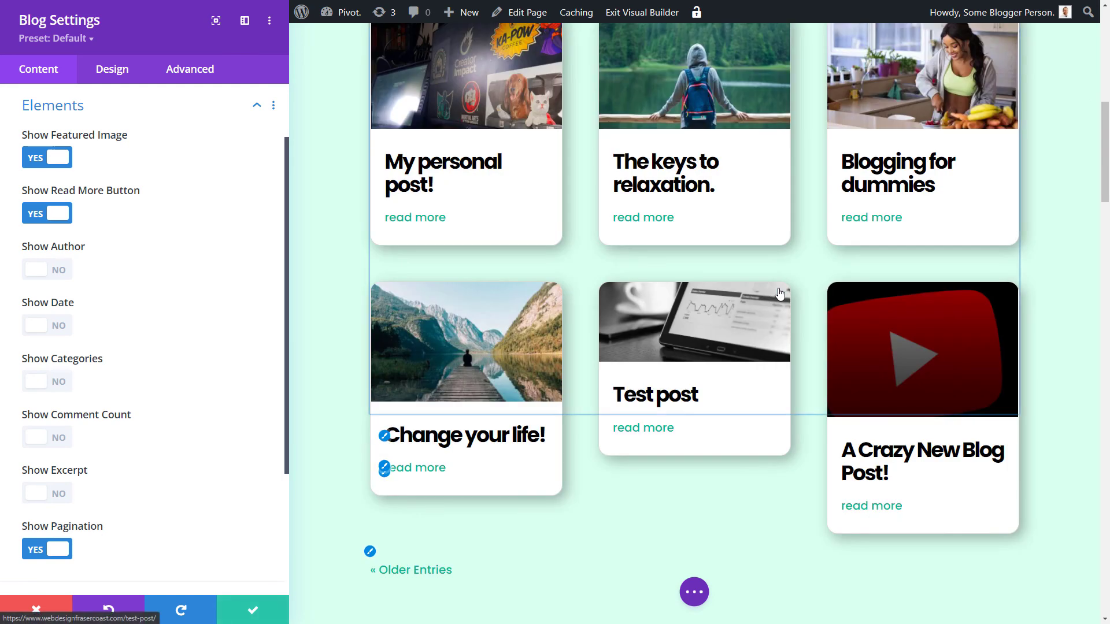
click(263, 610)
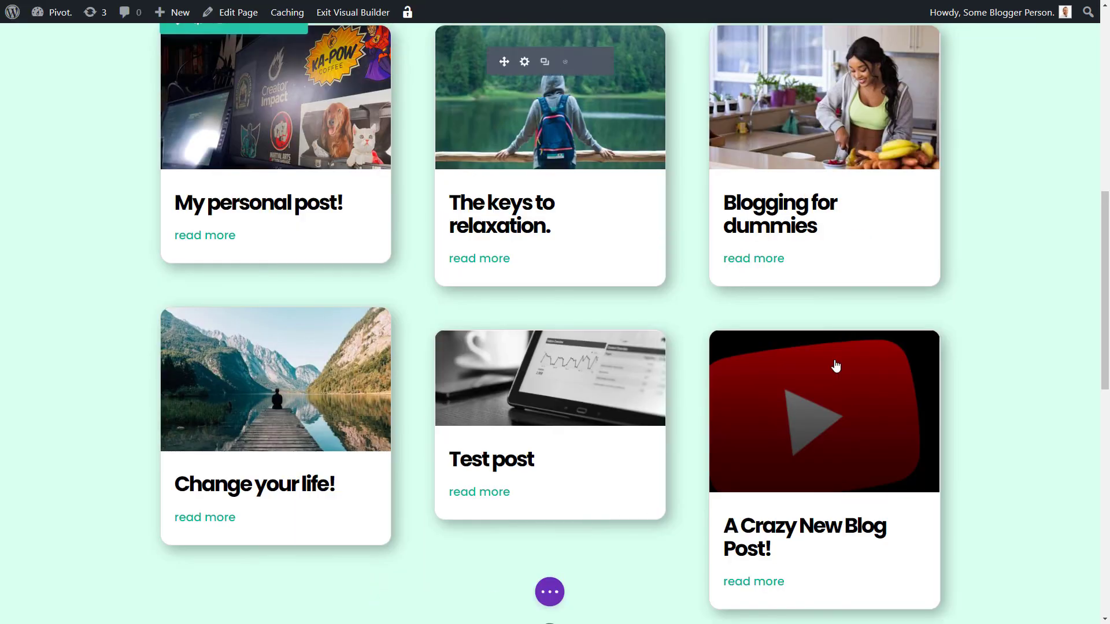
Review the post slider, the blog grid and its pagination, and check the Blog module's content settings.
scroll(800, 391, up, 10)
scroll(788, 385, down, 4)
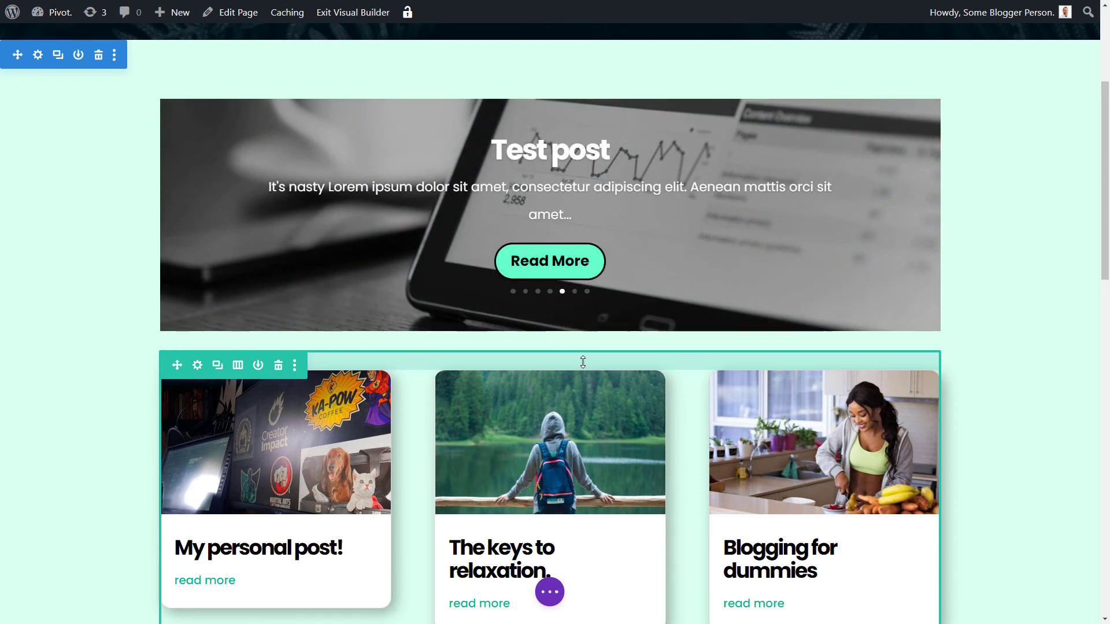
scroll(214, 412, up, 4)
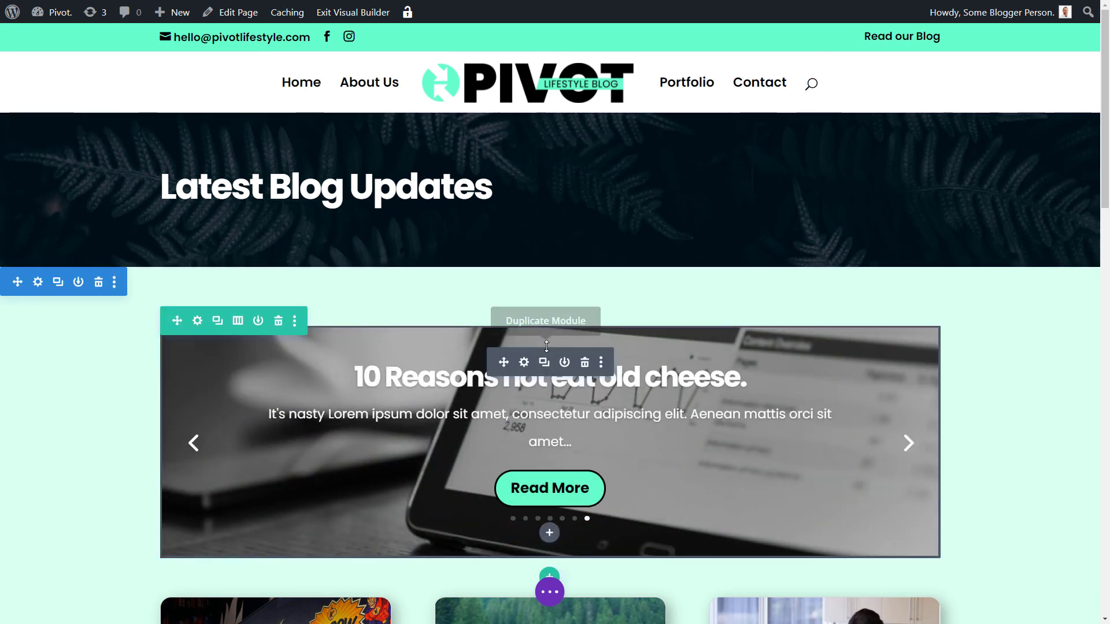
scroll(546, 346, down, 3)
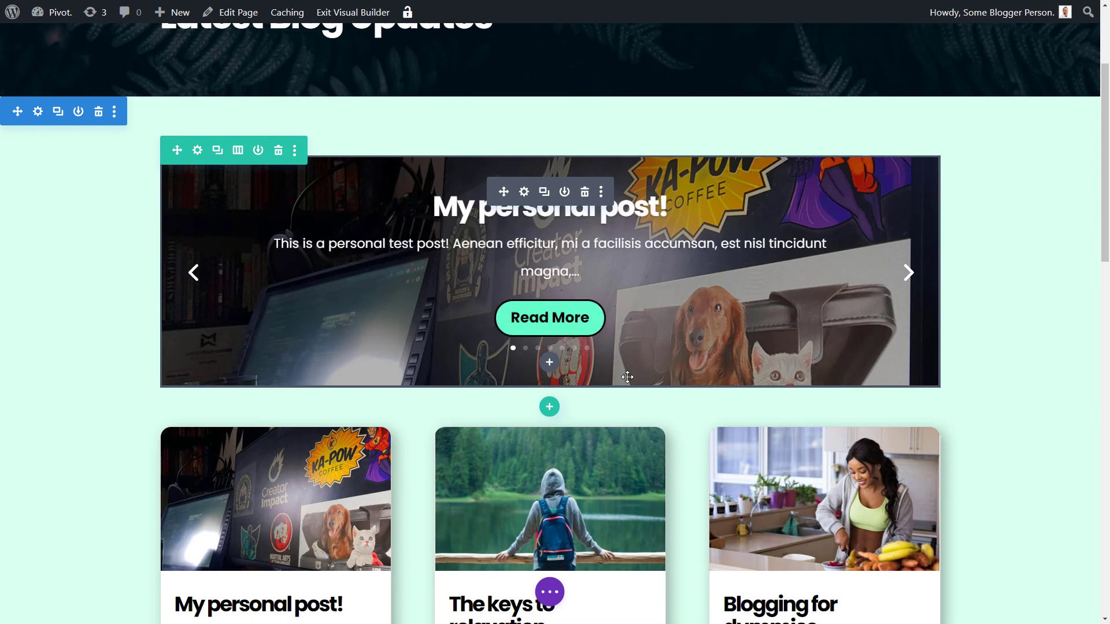
scroll(627, 377, up, 1)
scroll(654, 250, down, 6)
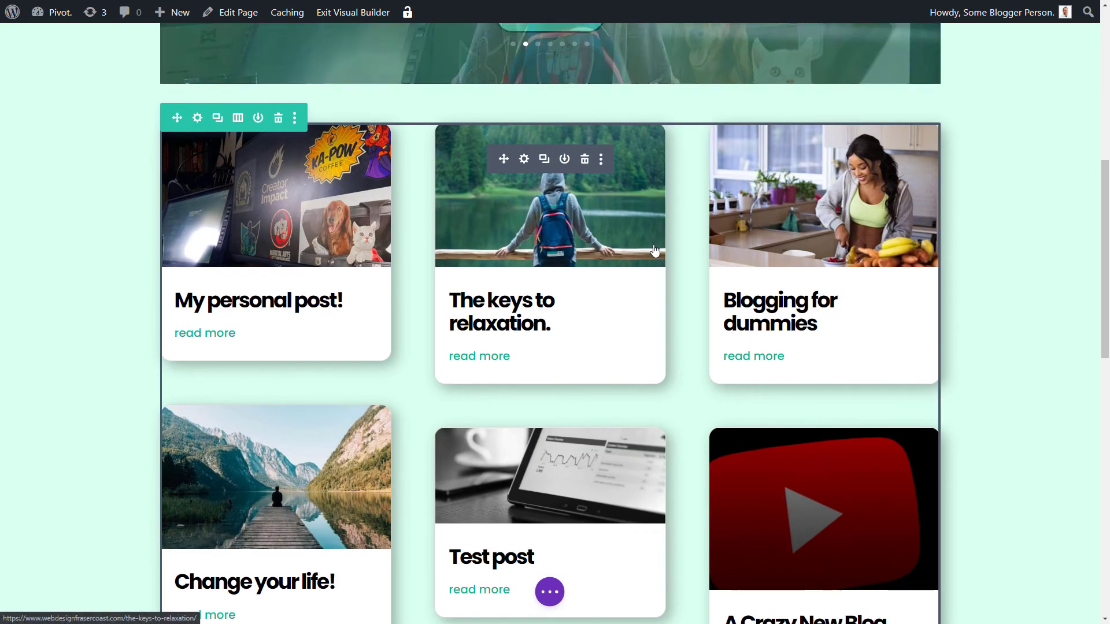
scroll(654, 250, down, 4)
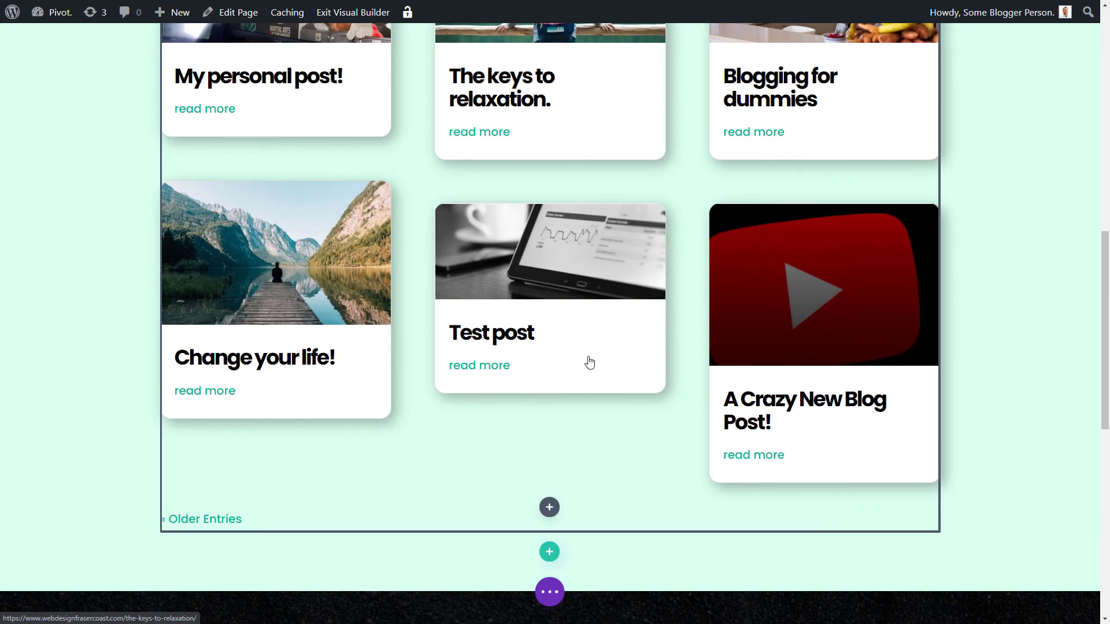
scroll(589, 362, up, 4)
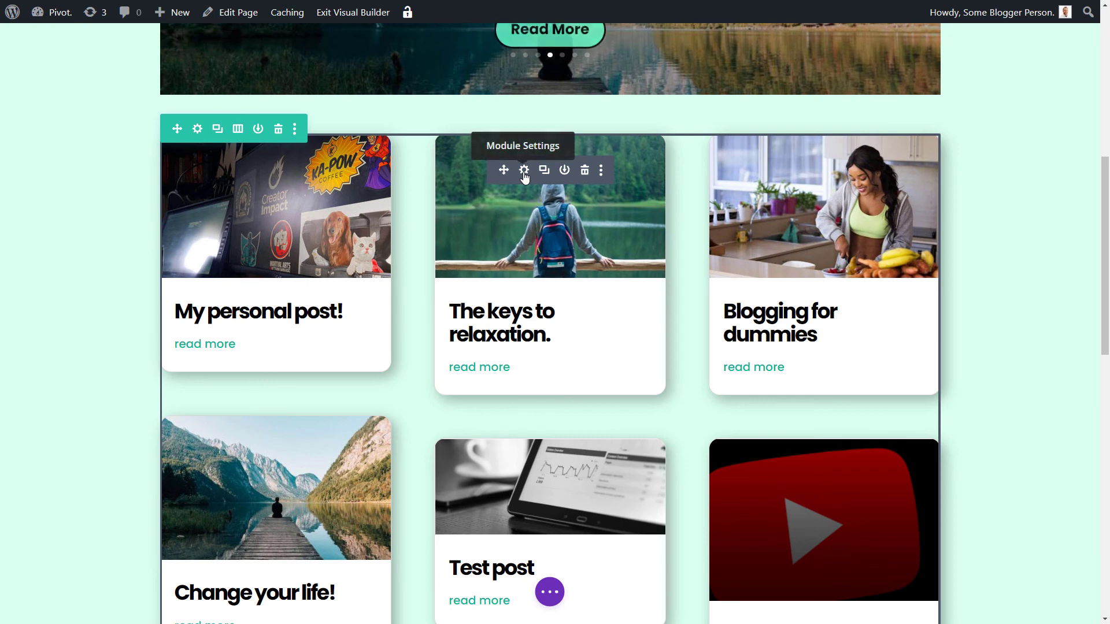
click(525, 171)
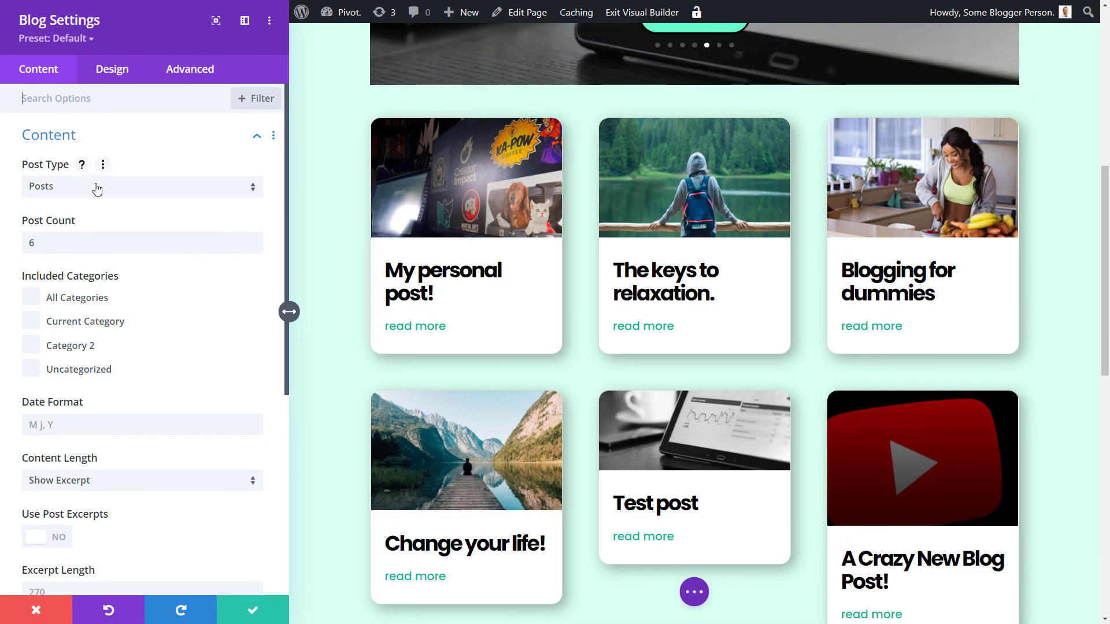
click(270, 617)
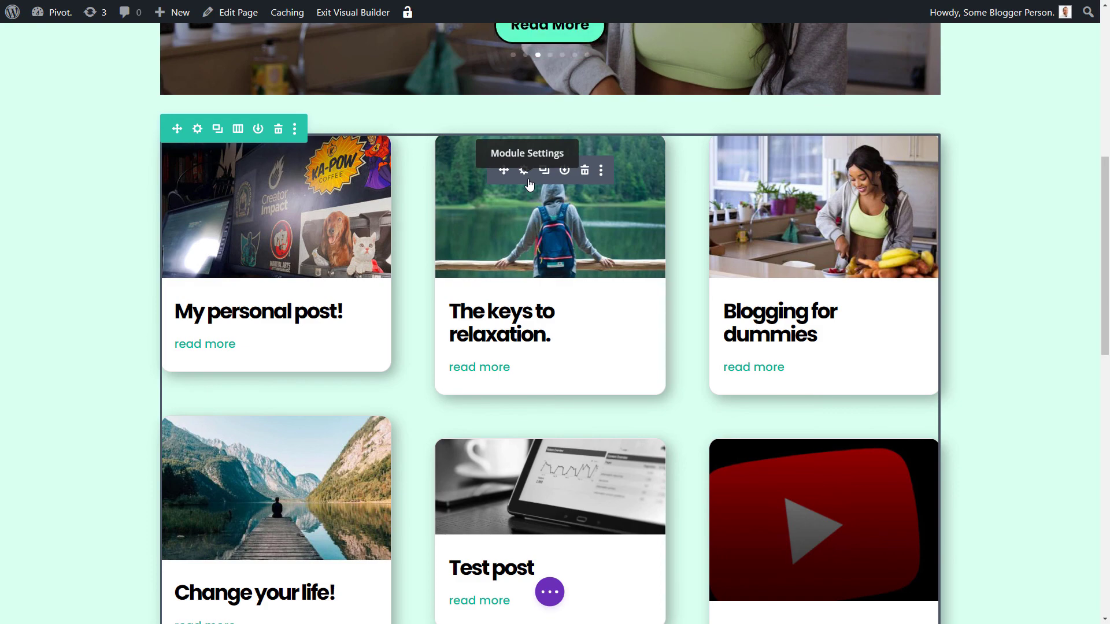
Exit the visual builder, saving all page changes.
scroll(665, 486, up, 7)
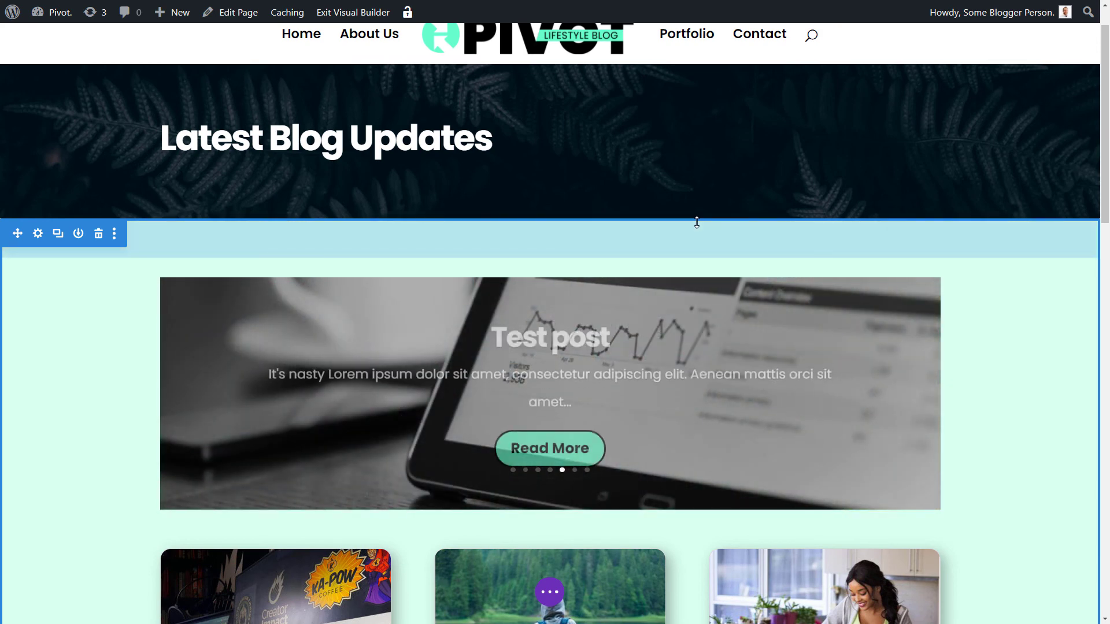
scroll(675, 233, up, 1)
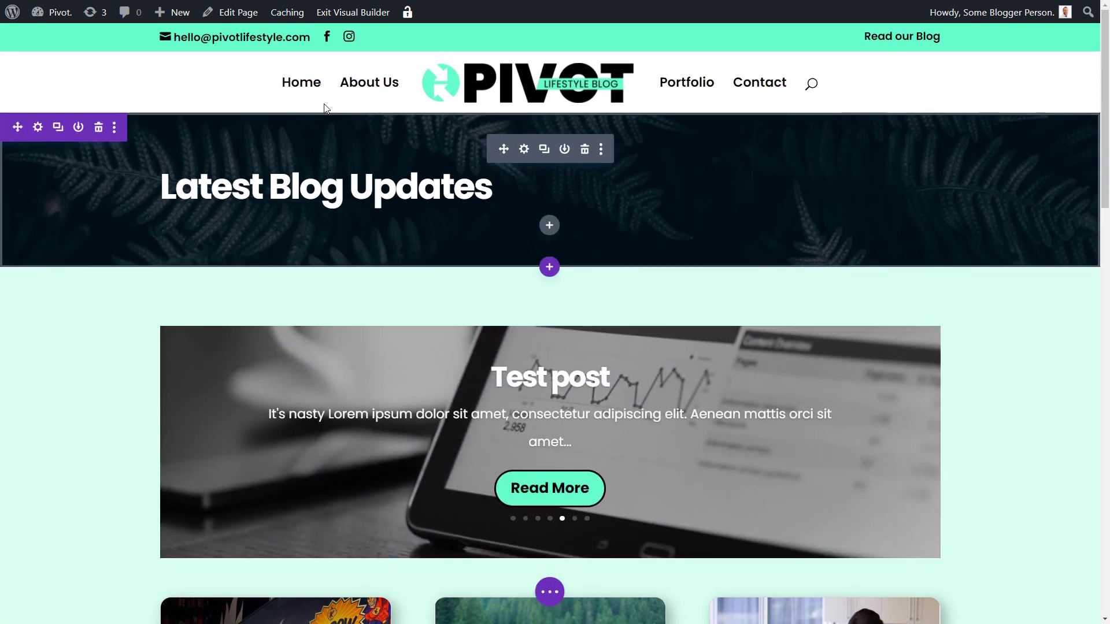
click(341, 12)
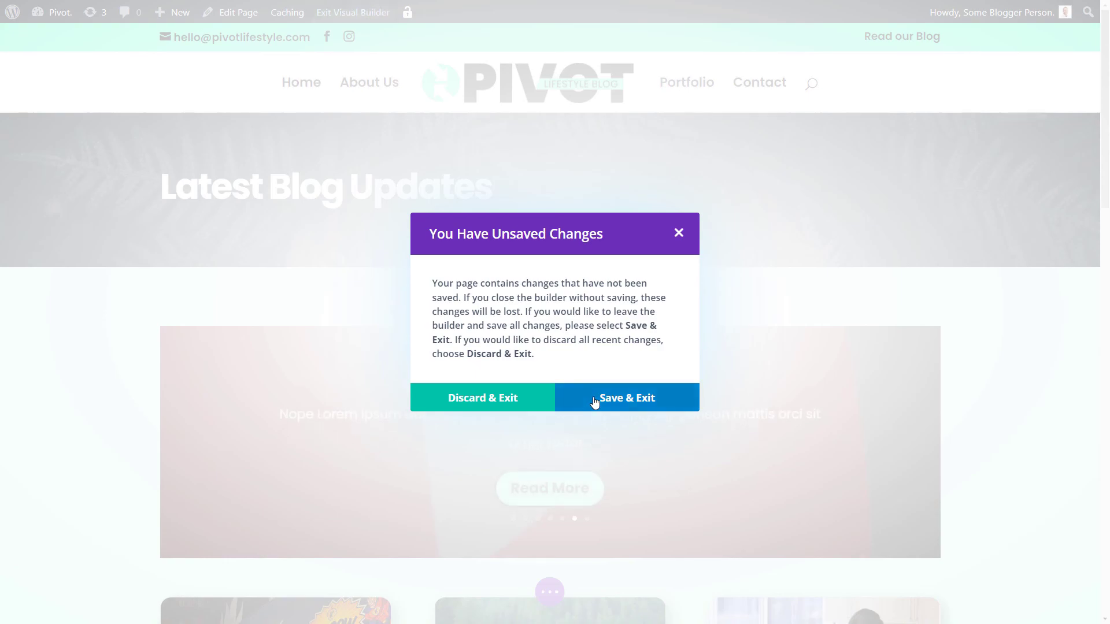
click(596, 402)
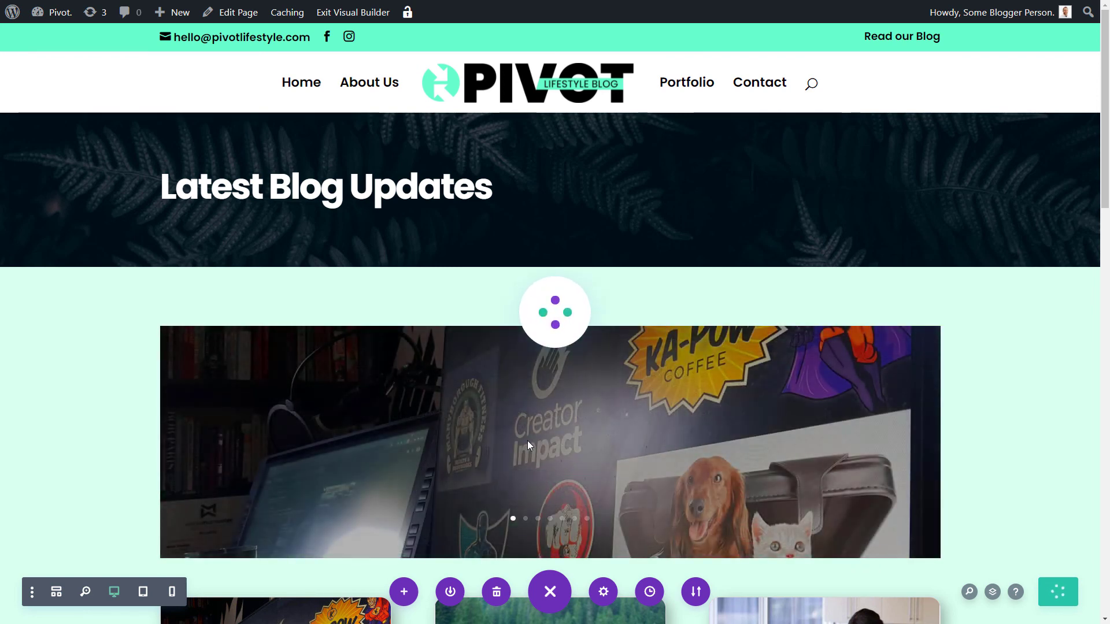
Go to the site's Home page and examine its latest blog post section and full blog button.
scroll(530, 435, down, 7)
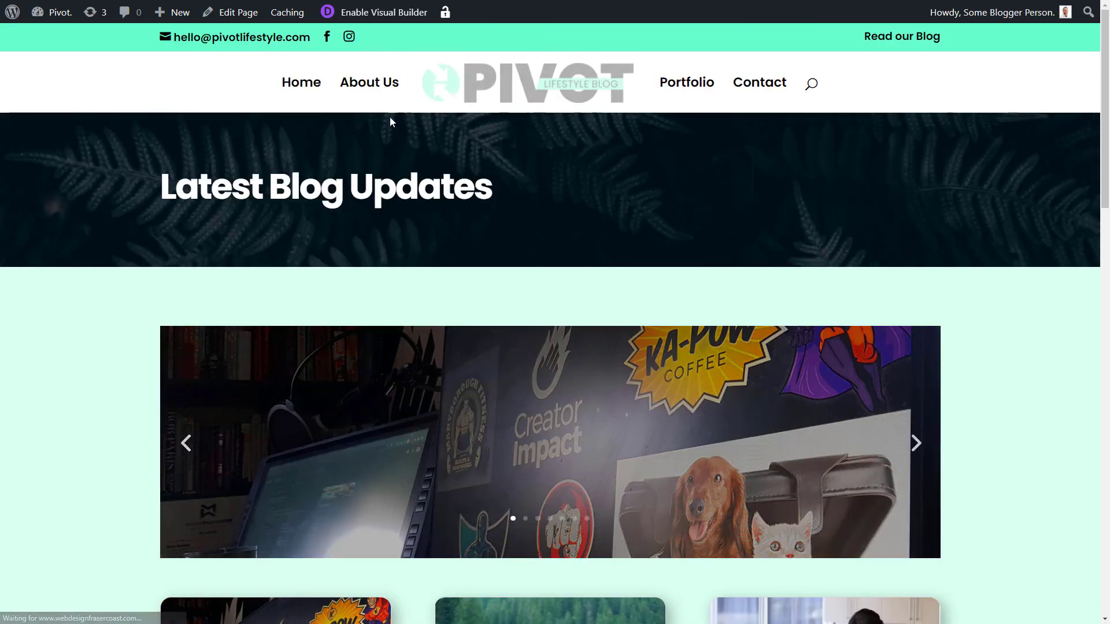
click(293, 88)
scroll(607, 304, down, 10)
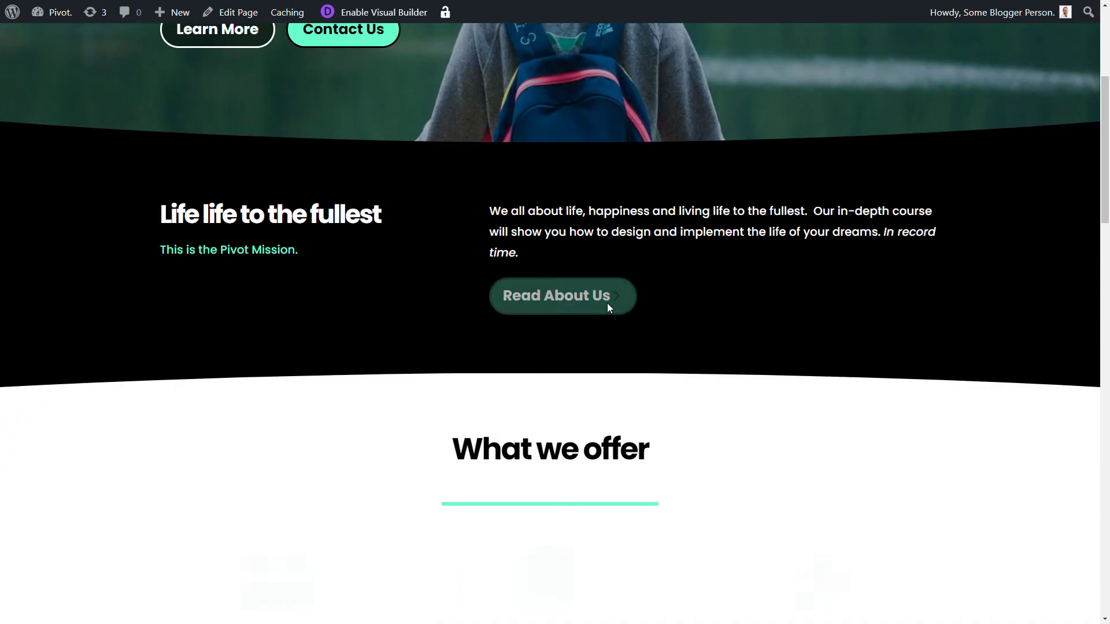
scroll(607, 307, down, 10)
scroll(607, 303, up, 3)
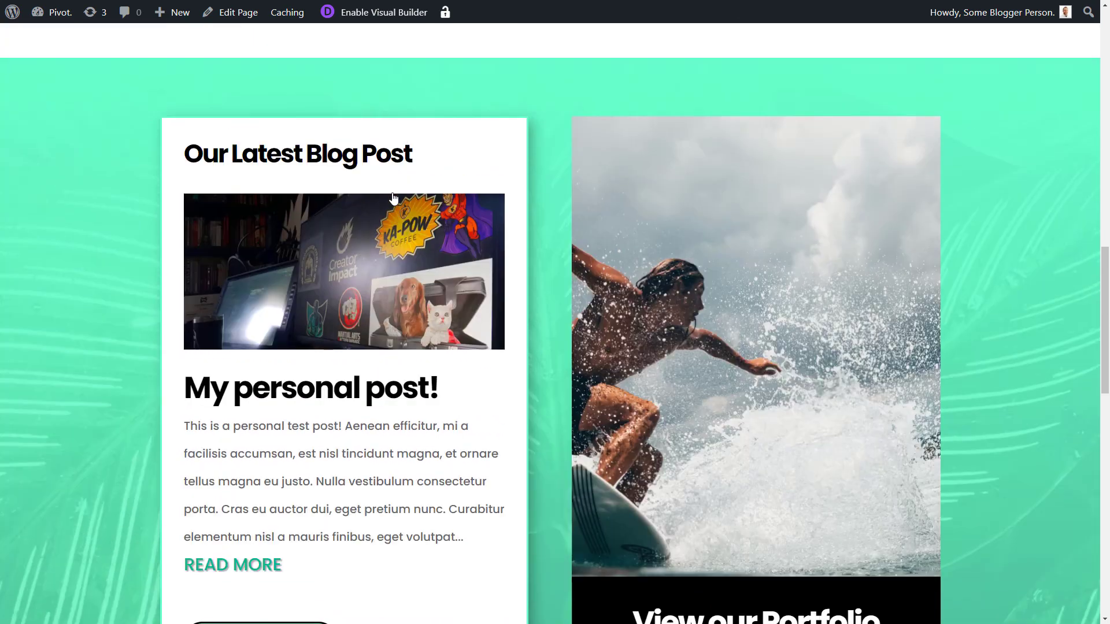
drag(185, 192, 472, 224)
scroll(317, 168, down, 5)
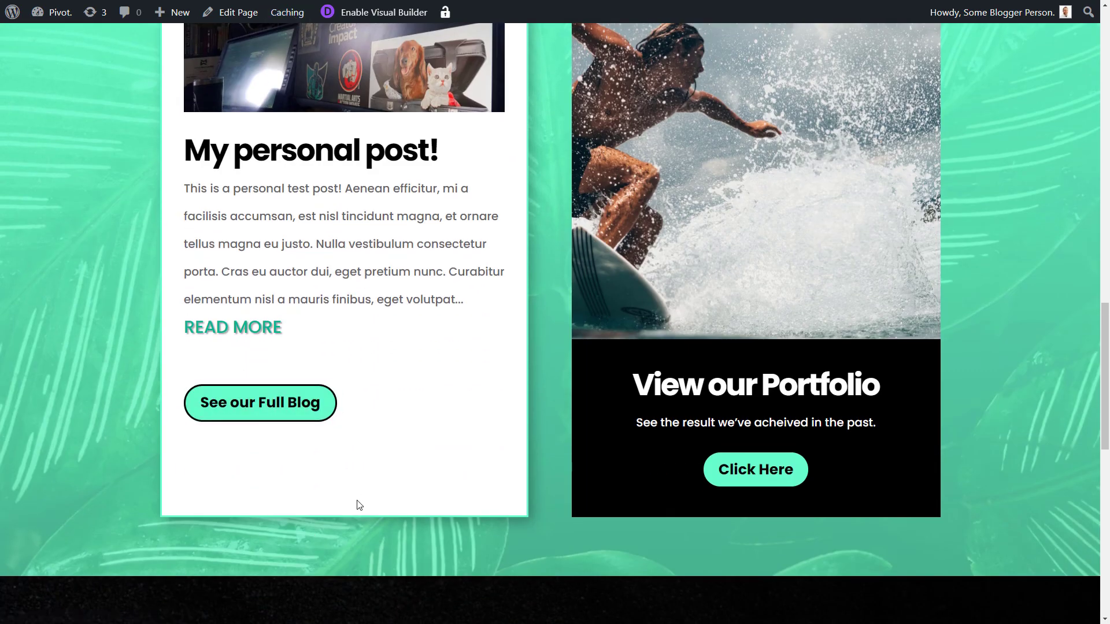
Review the Home page's latest blog post section and follow its full blog link to the Blog page.
scroll(358, 505, up, 5)
scroll(389, 483, down, 4)
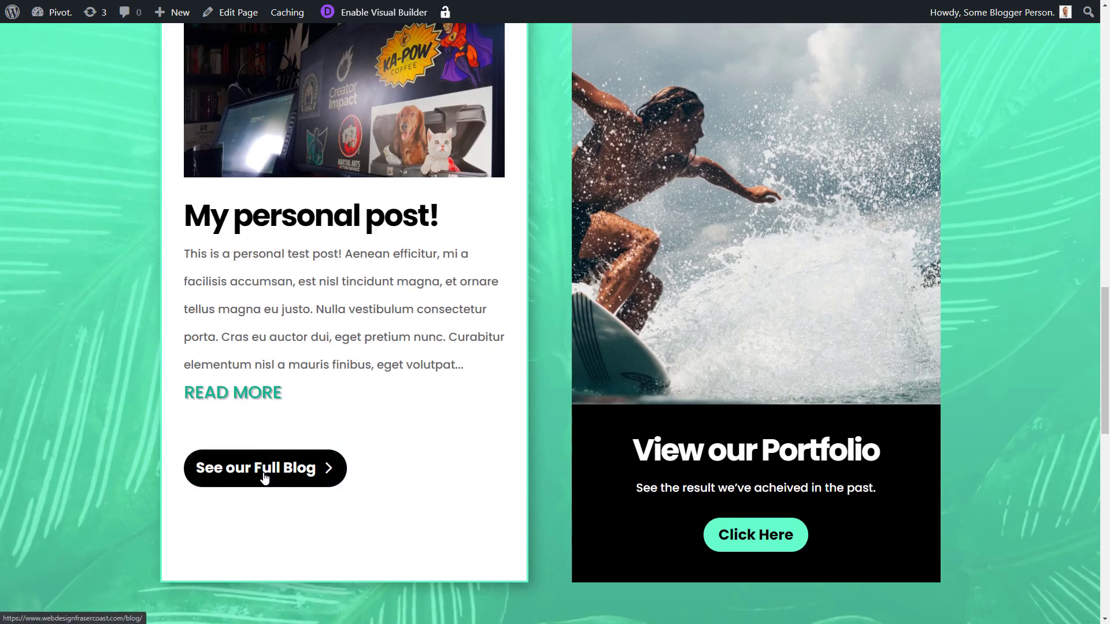
scroll(265, 478, up, 4)
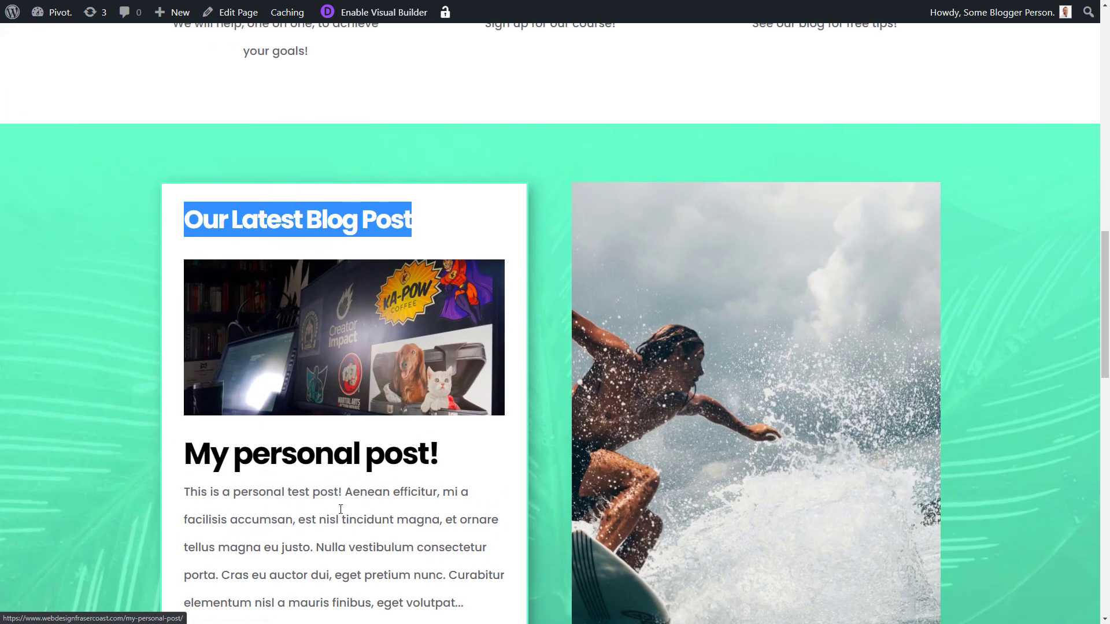
click(337, 520)
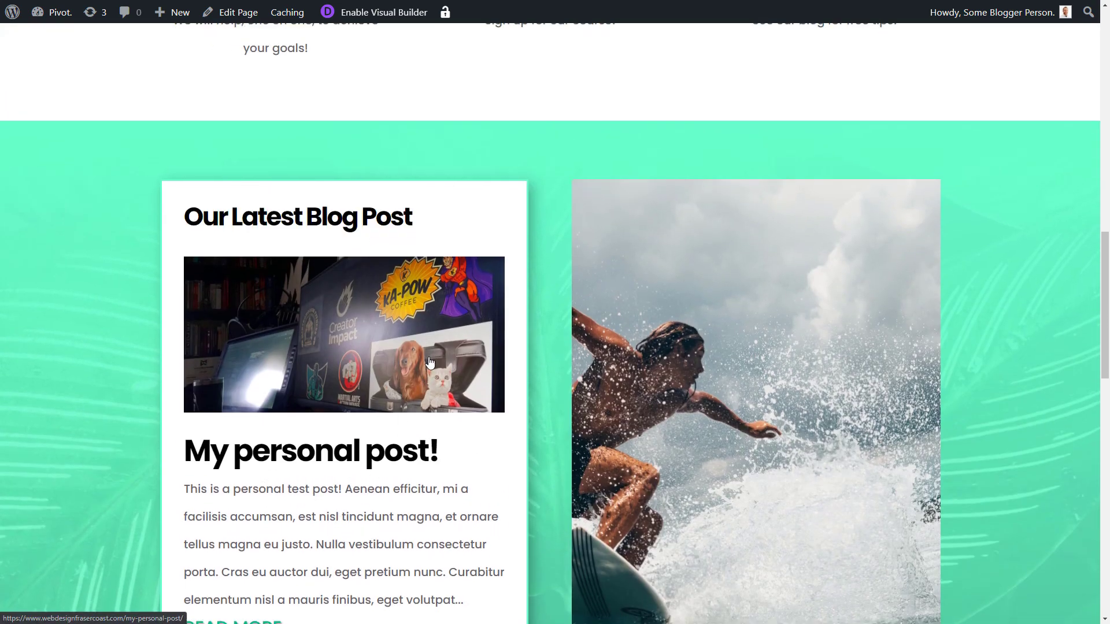
scroll(424, 389, down, 4)
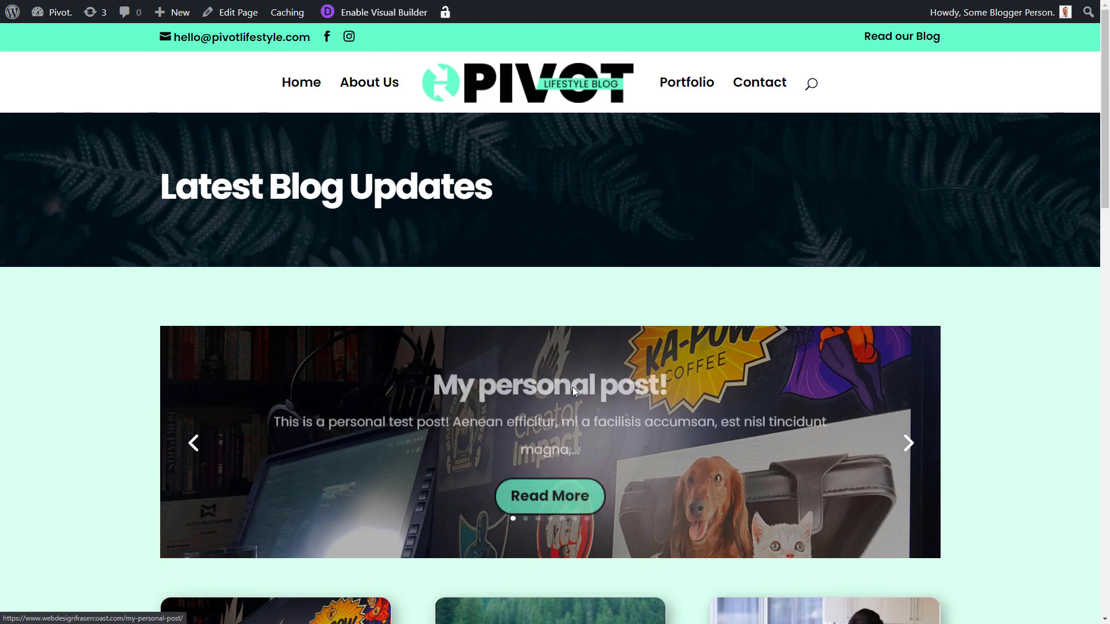
Examine the live Blog page's title header, auto-animated post slider and post grid.
scroll(677, 190, down, 15)
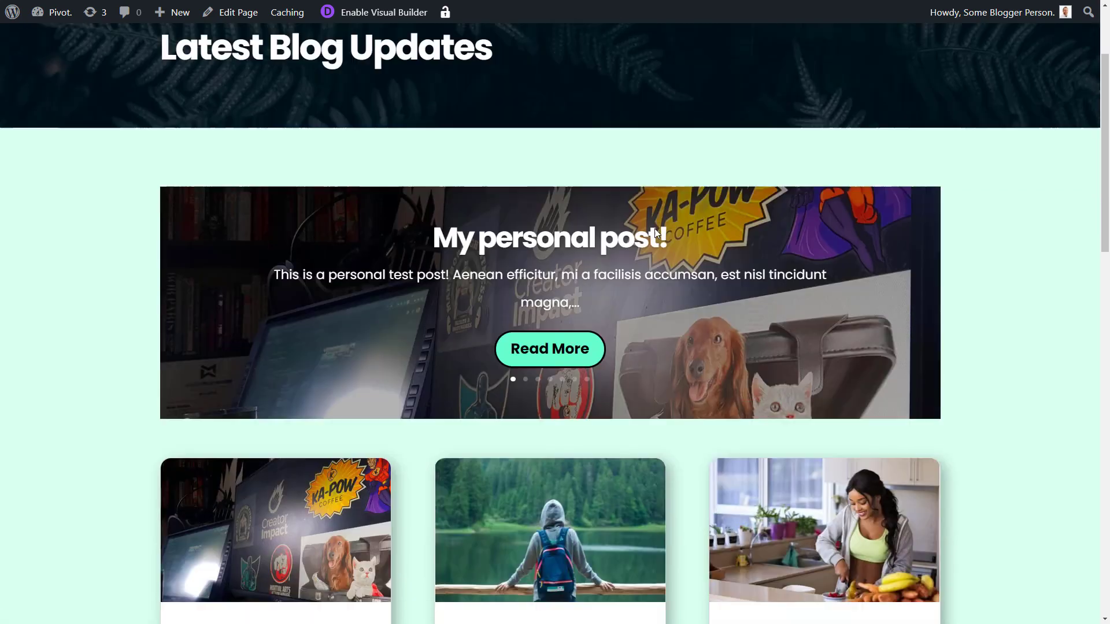
scroll(655, 313, up, 12)
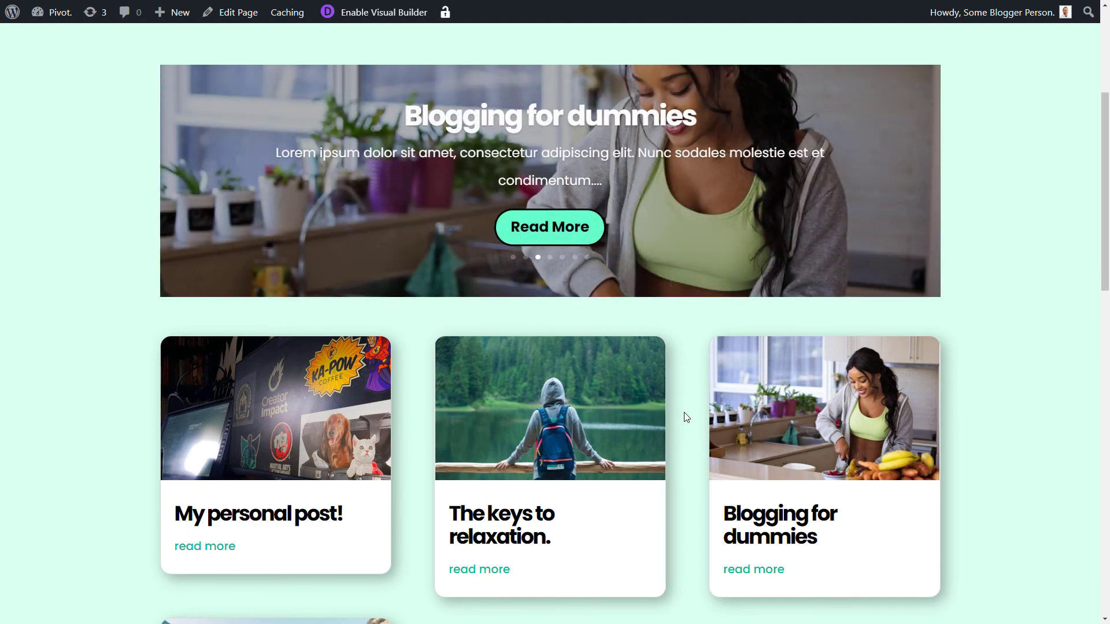
scroll(684, 412, up, 4)
scroll(528, 396, down, 2)
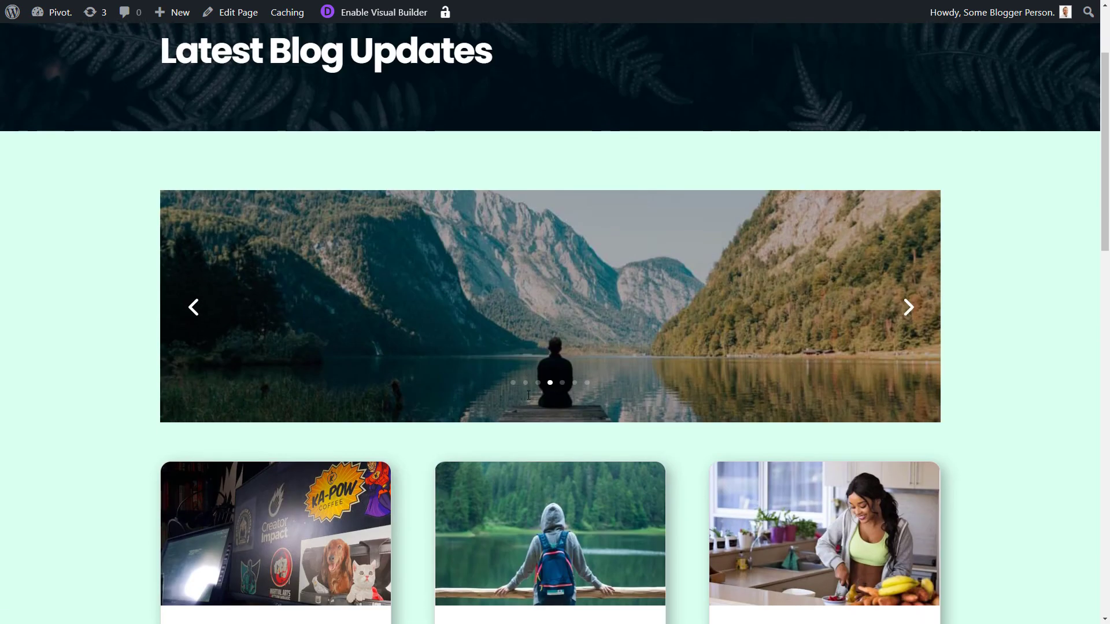
scroll(525, 408, down, 13)
scroll(520, 493, up, 10)
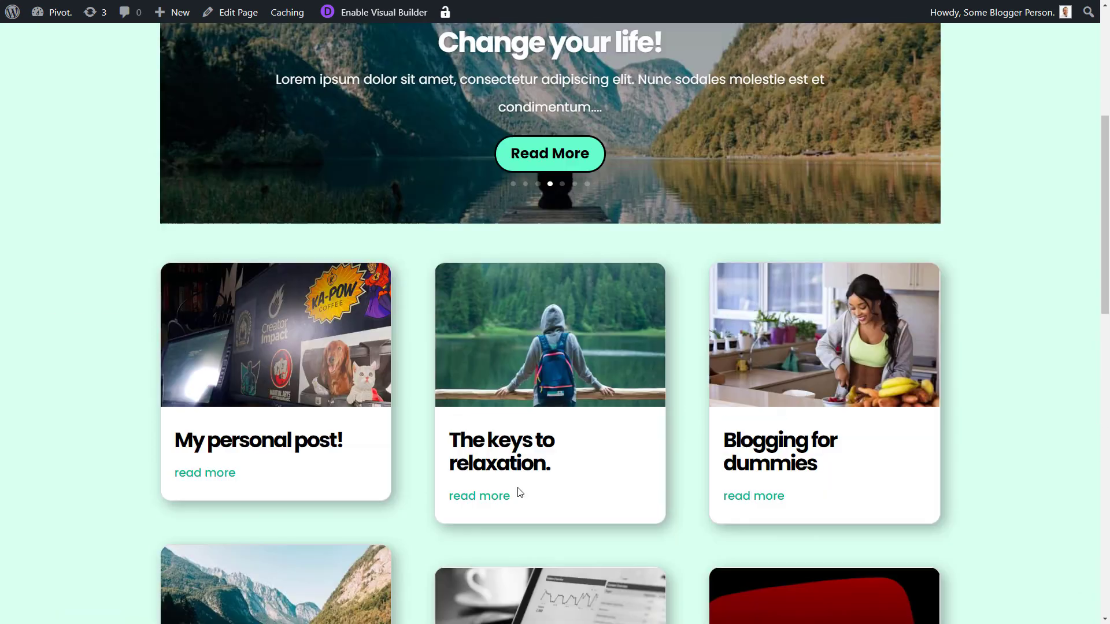
scroll(519, 493, up, 5)
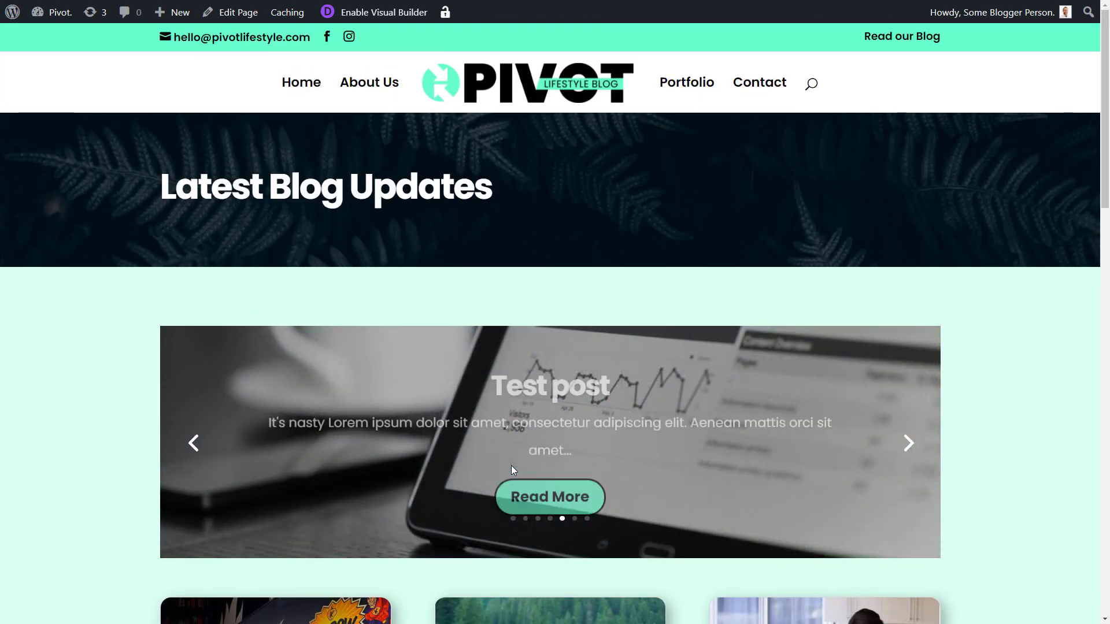